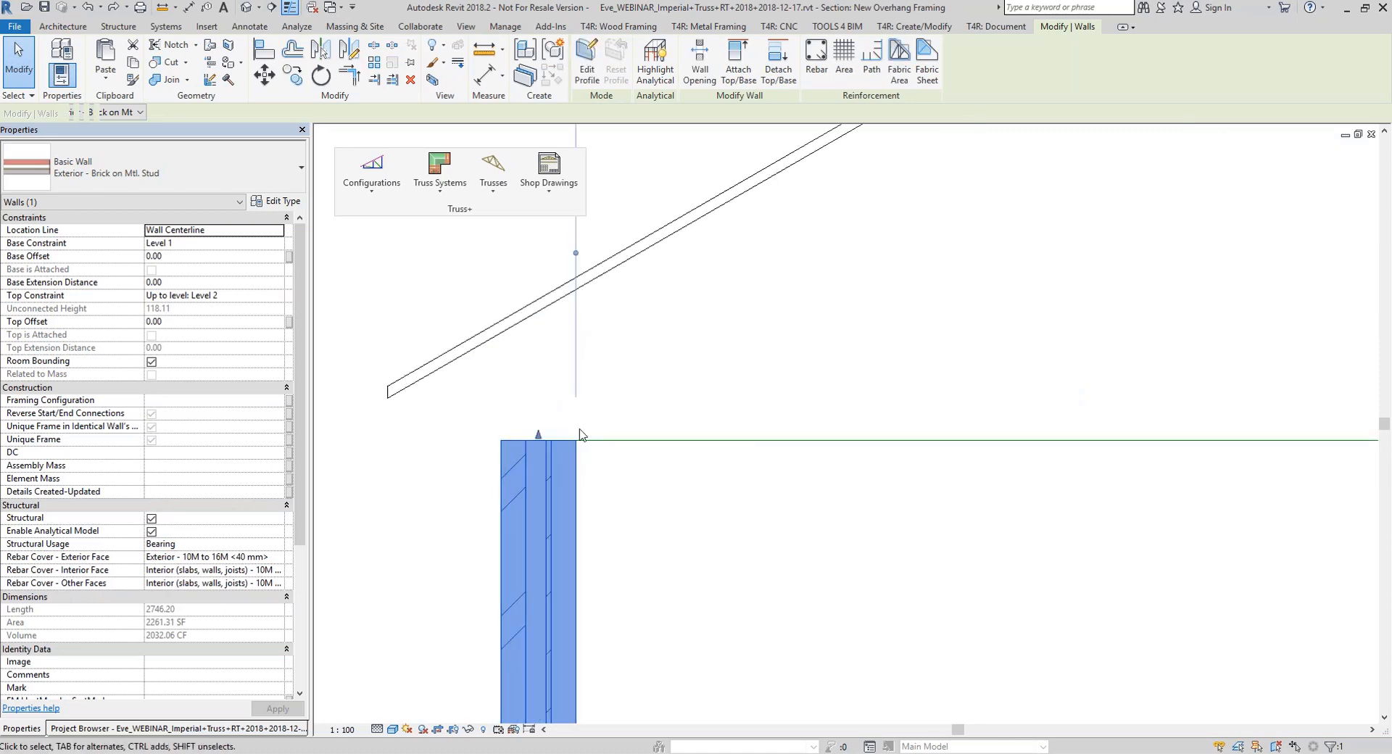
Examine the wall top, the model line spanning the two walls and the roof above it in the section
{"action": "scroll", "coordinate": [574, 437], "scroll_direction": "up", "scroll_amount": 2}
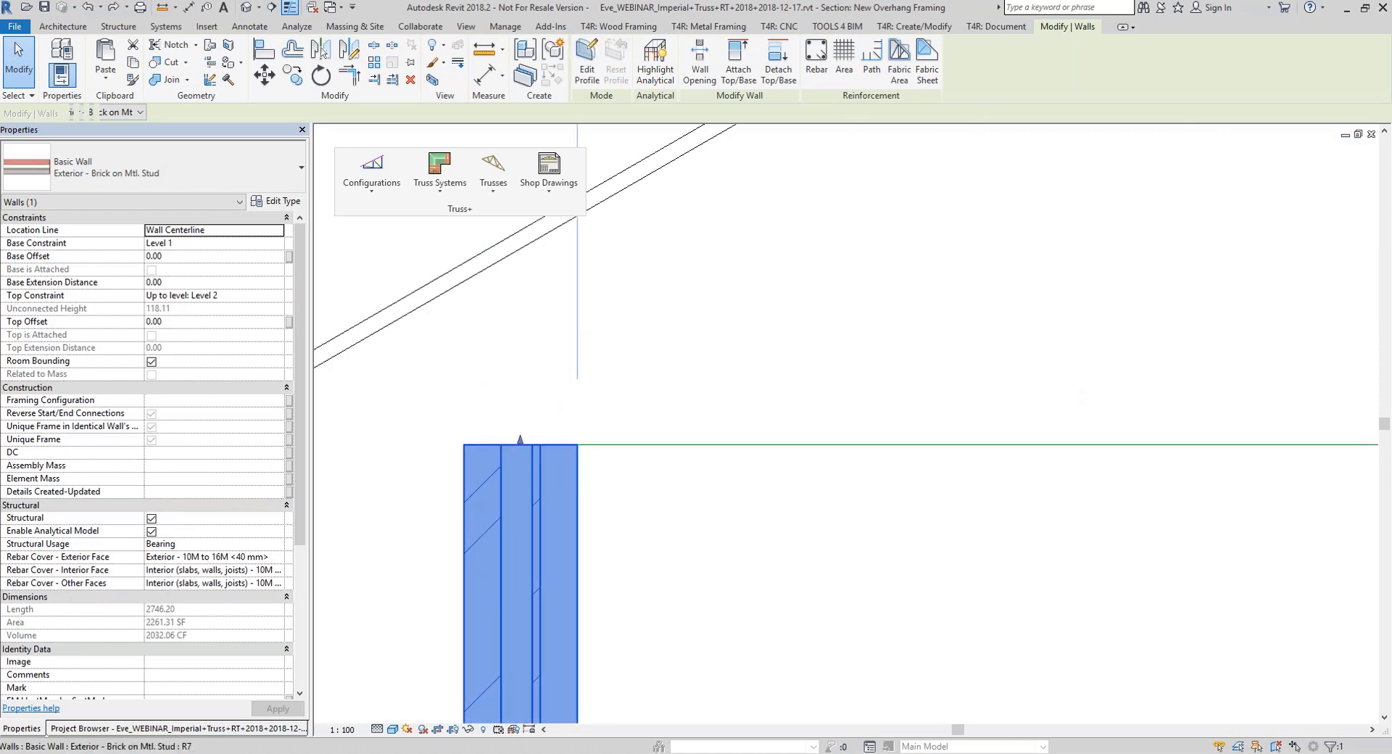
{"action": "left_click", "coordinate": [665, 484]}
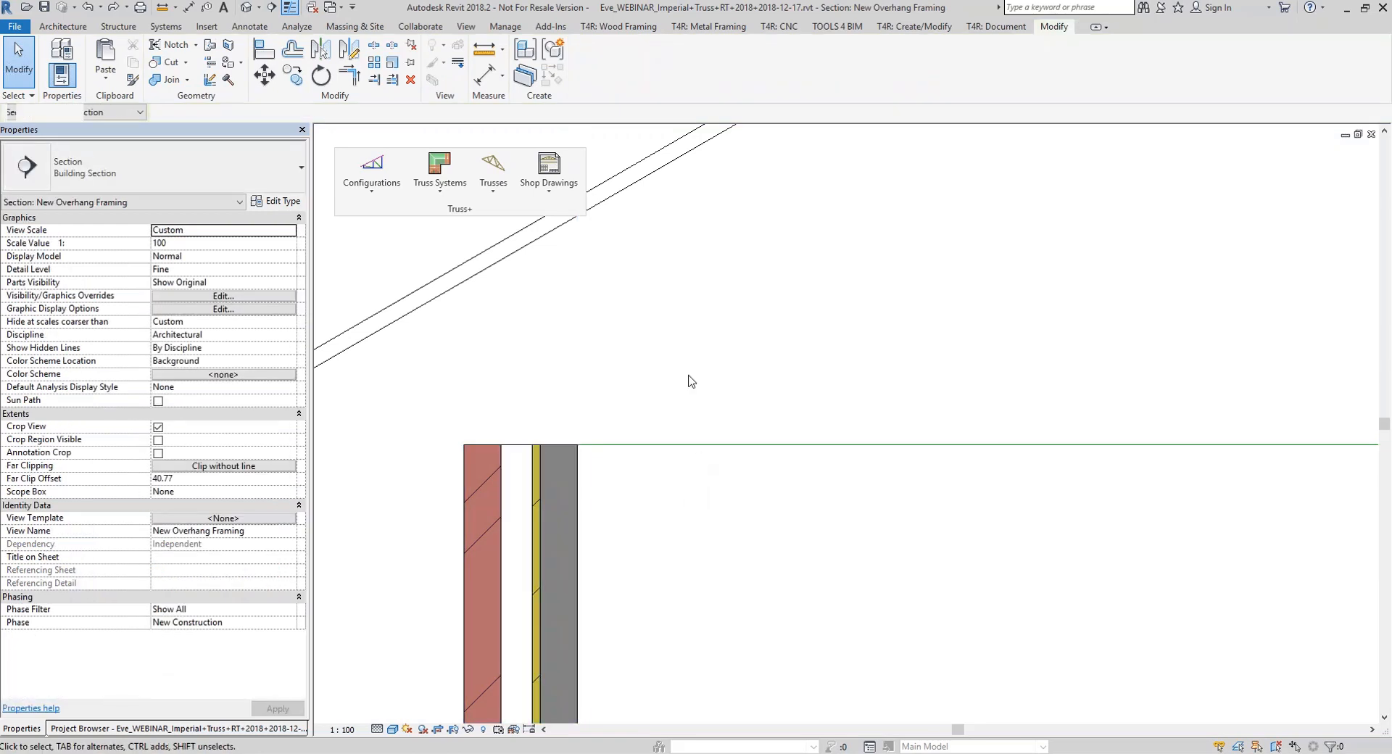
{"action": "left_click", "coordinate": [679, 445]}
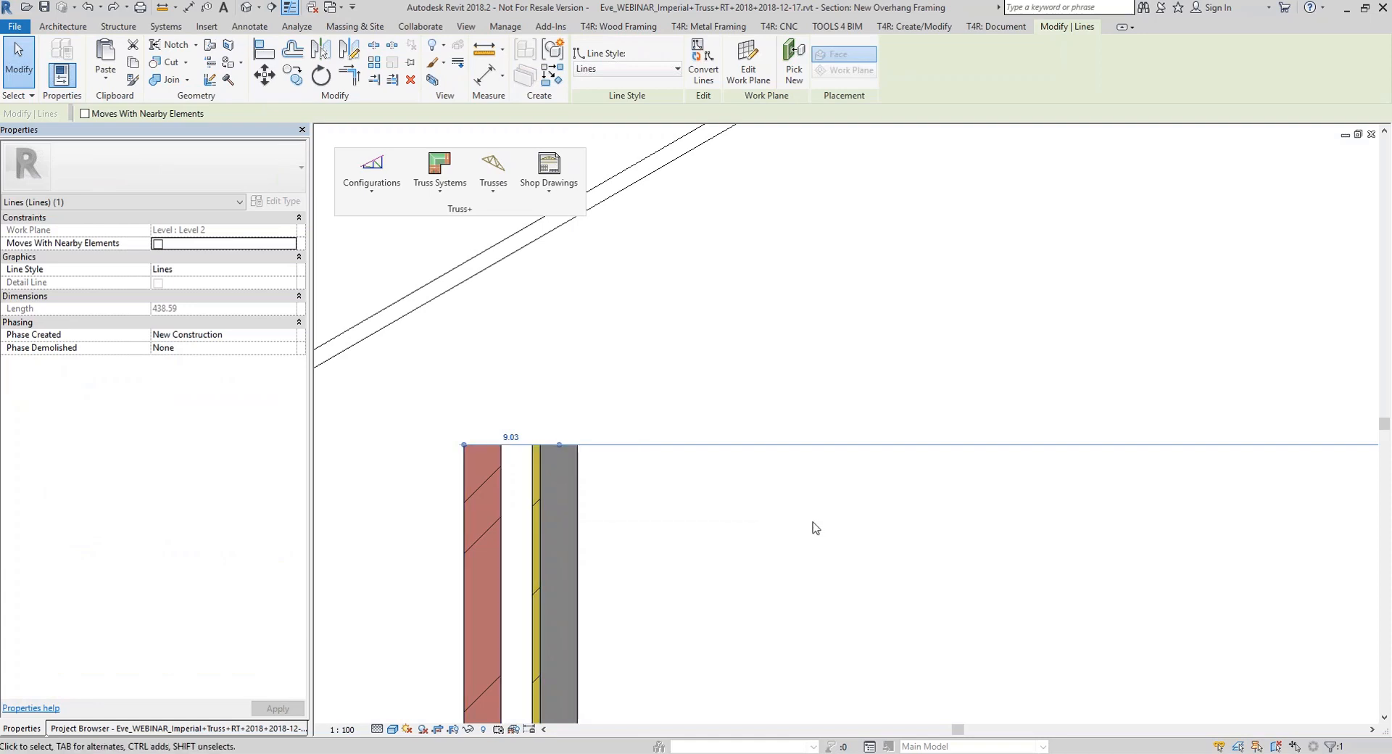
{"action": "scroll", "coordinate": [814, 522], "scroll_direction": "down", "scroll_amount": 5}
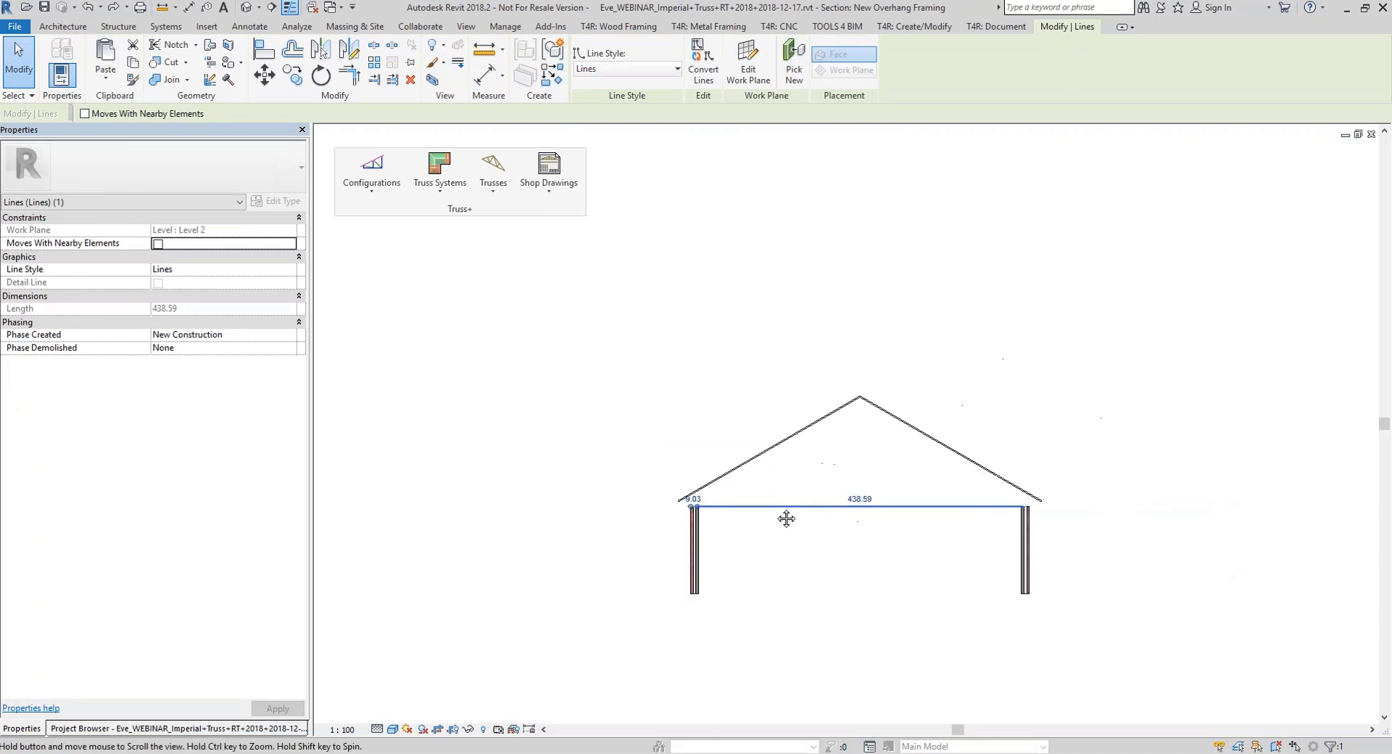
{"action": "left_click", "coordinate": [999, 514]}
{"action": "scroll", "coordinate": [810, 522], "scroll_direction": "up", "scroll_amount": 2}
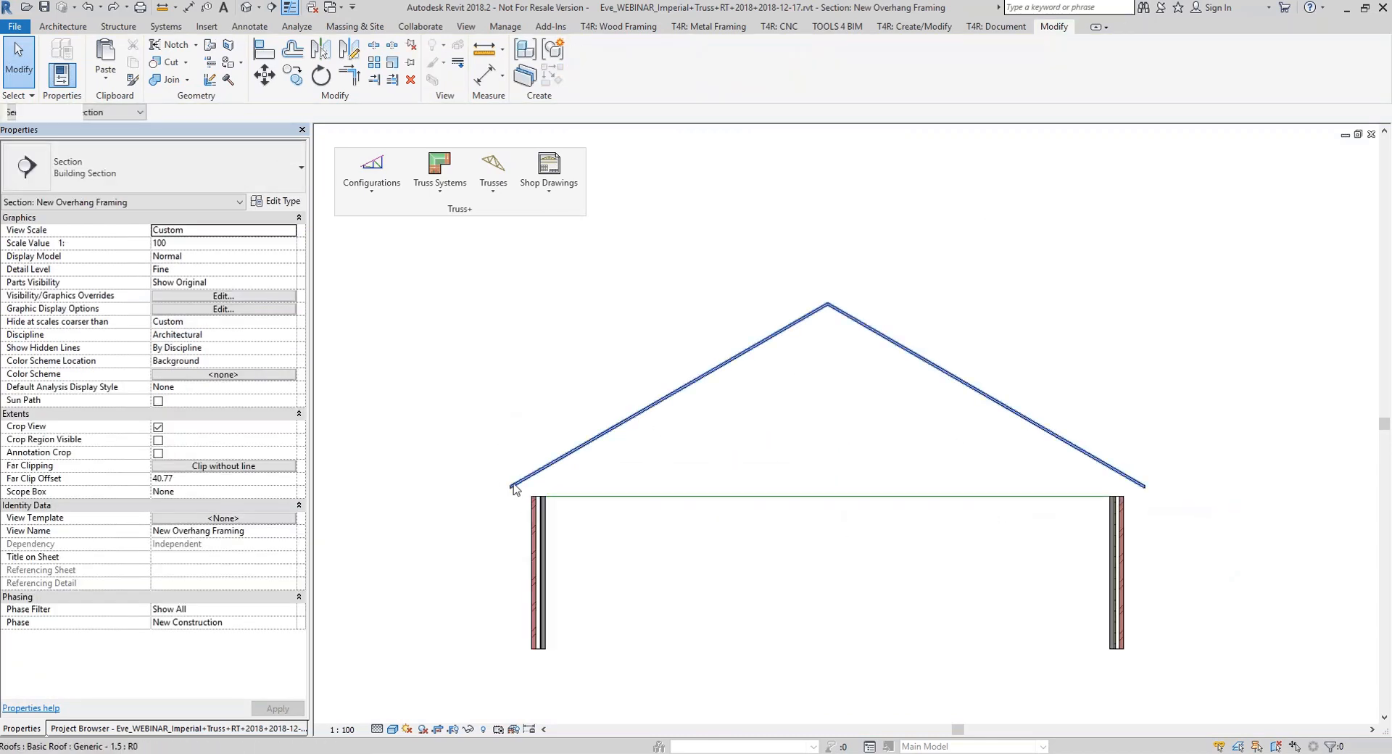
{"action": "left_click", "coordinate": [894, 497]}
{"action": "left_click", "coordinate": [492, 181]}
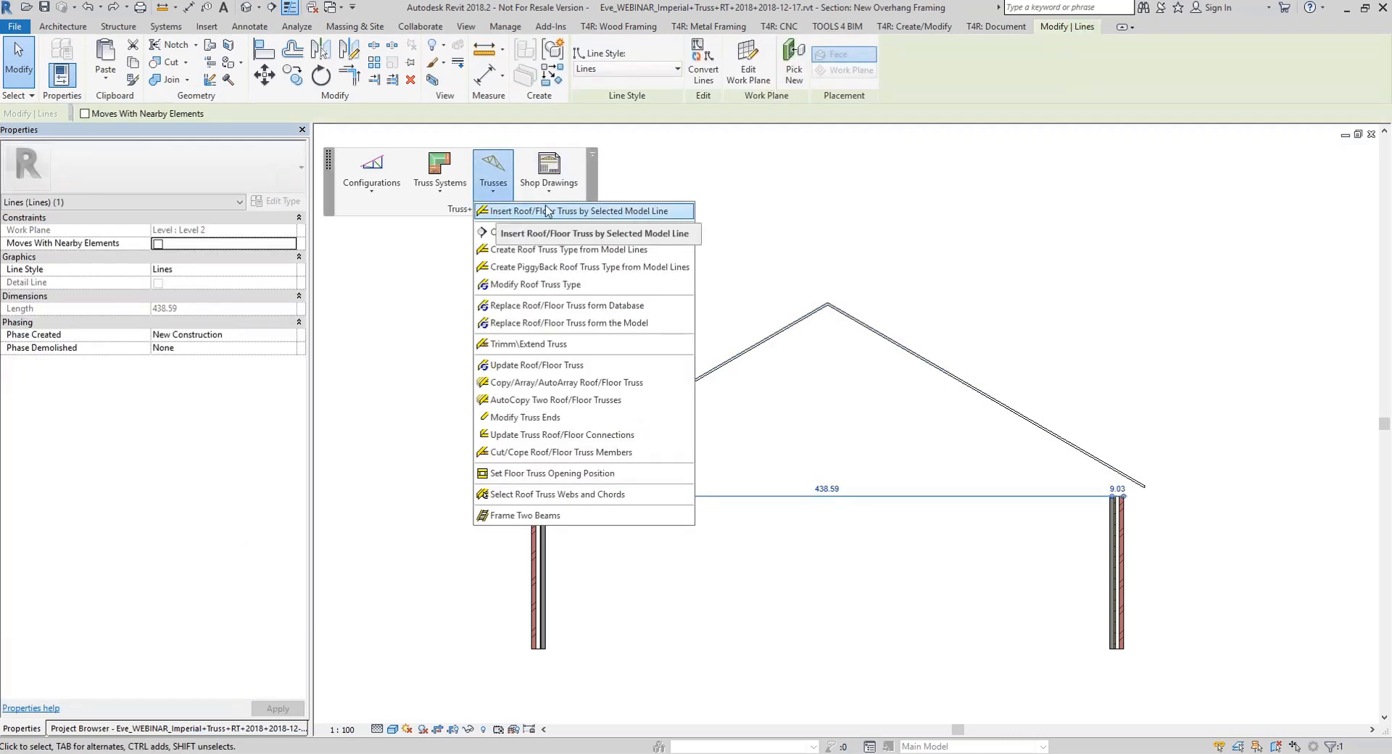
{"action": "left_click", "coordinate": [667, 212]}
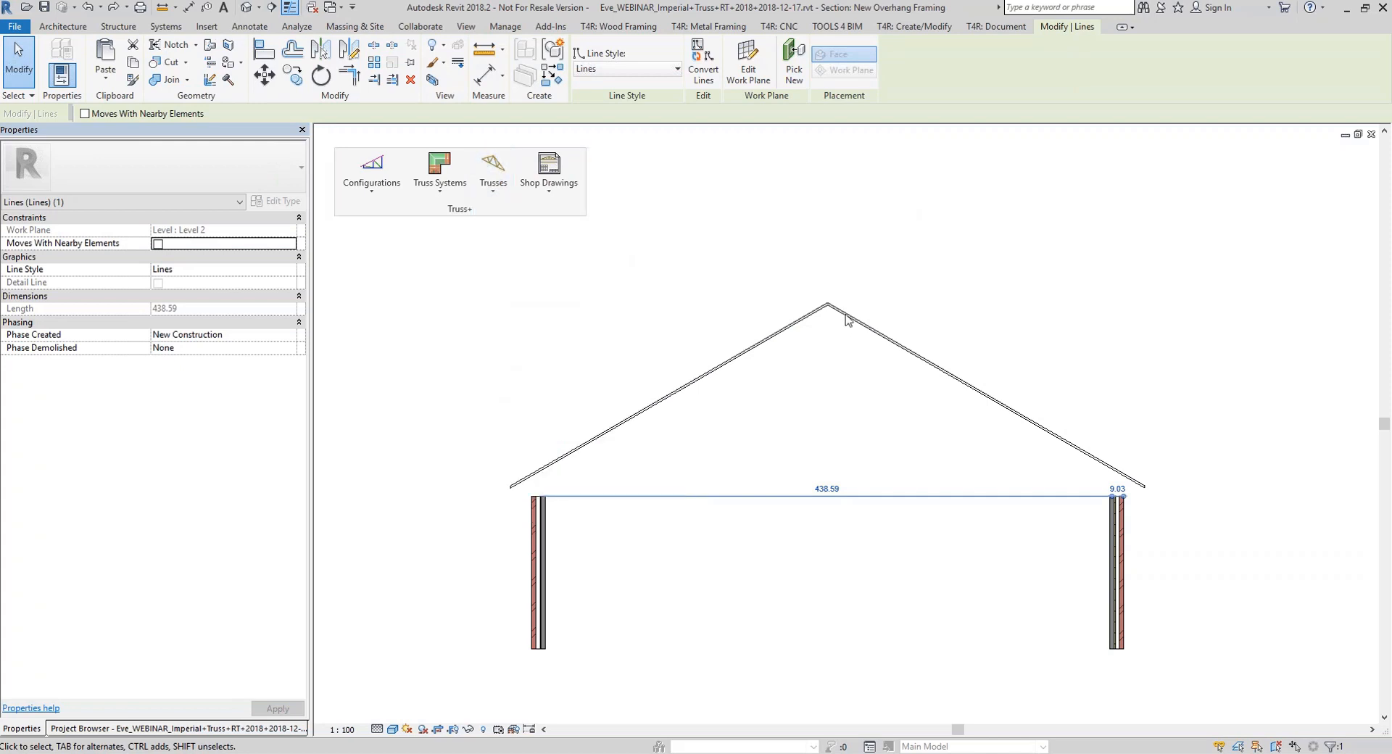
{"action": "left_click", "coordinate": [934, 269]}
In Roof Truss Design Settings, choose the boxed overhang end type beside the wall, with height 10 and width 8
{"action": "middle_click_drag", "start_coordinate": [850, 248], "coordinate": [1049, 240]}
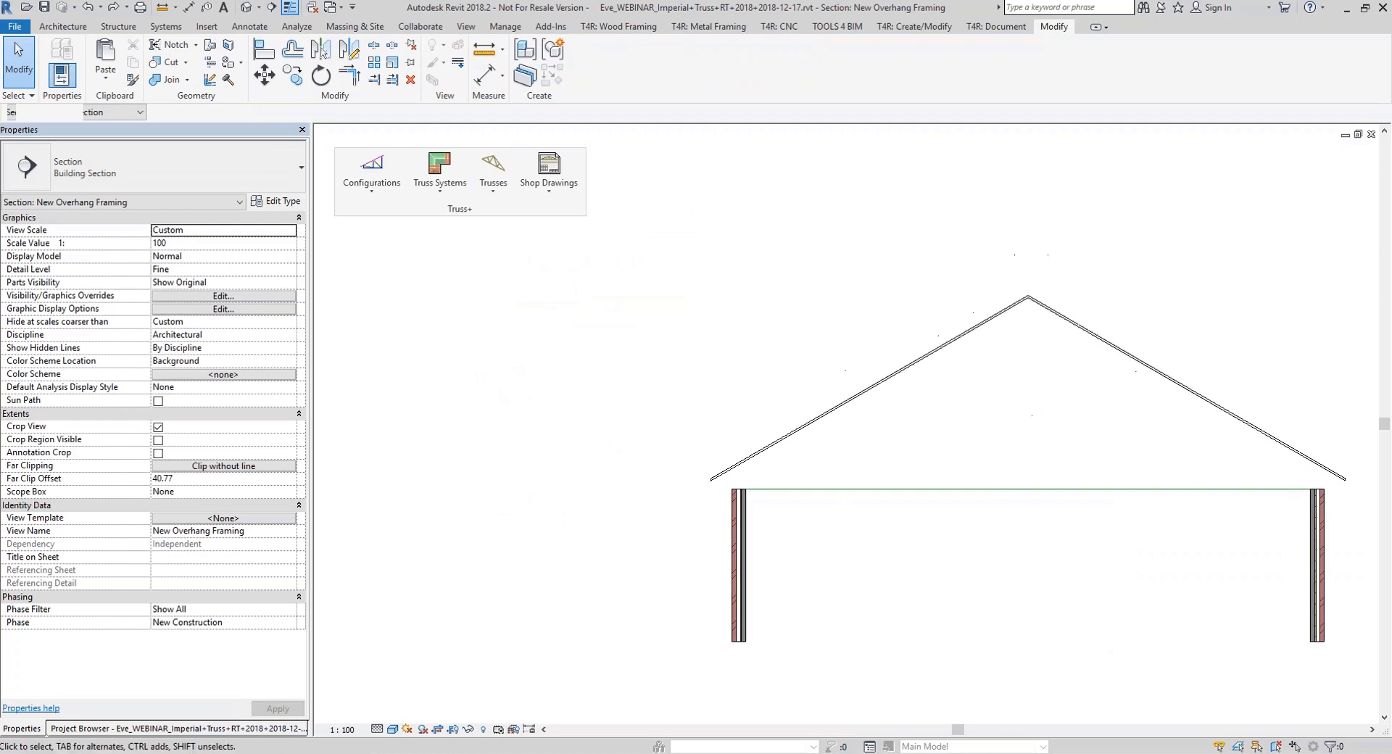
{"action": "scroll", "coordinate": [1048, 240], "scroll_direction": "down", "scroll_amount": 1}
{"action": "left_click", "coordinate": [363, 186]}
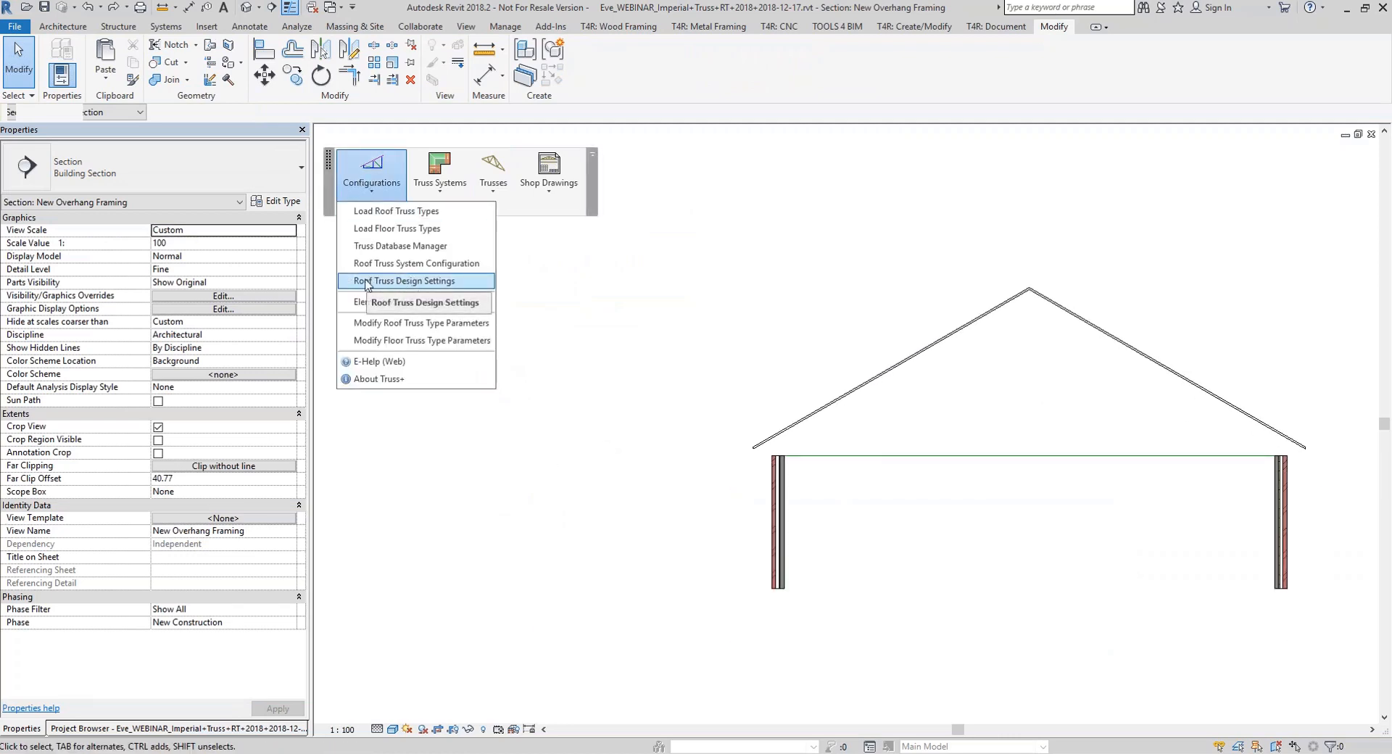
{"action": "left_click", "coordinate": [419, 283]}
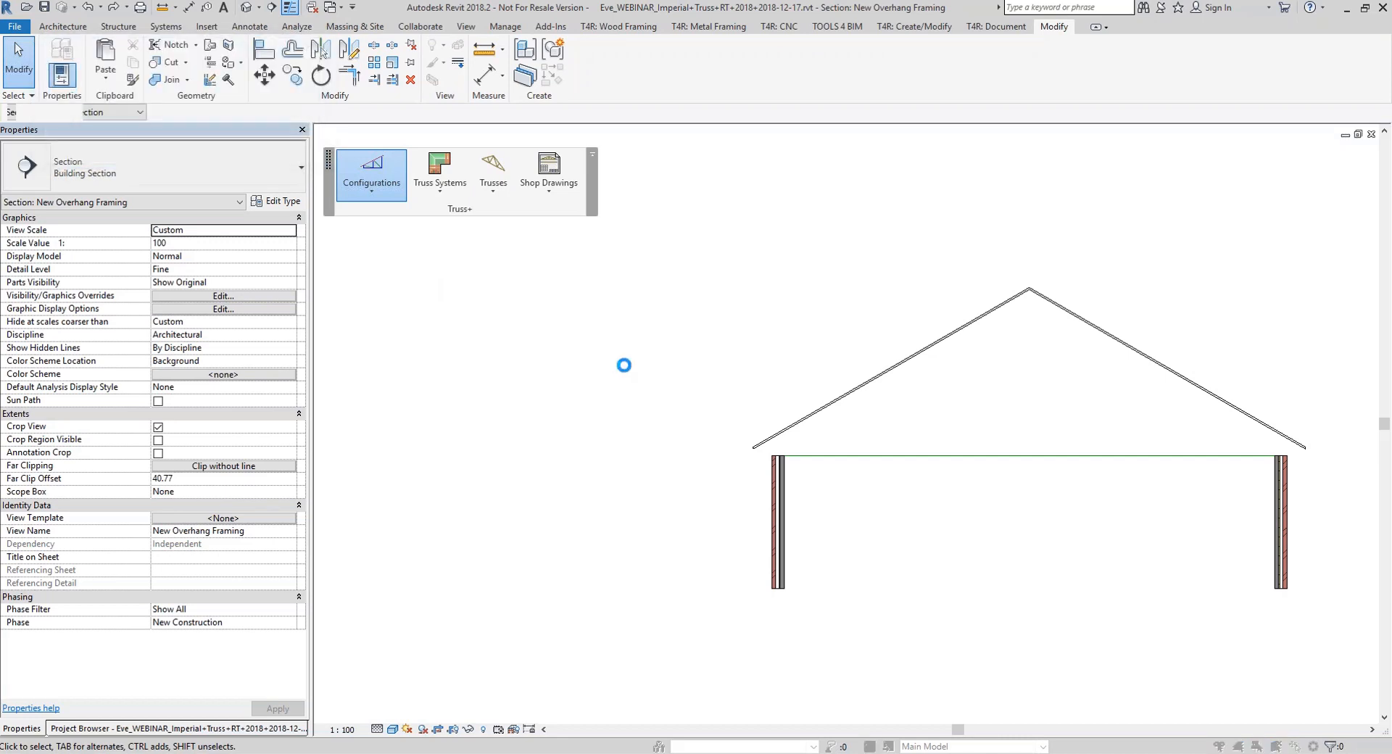
{"action": "left_click", "coordinate": [322, 298]}
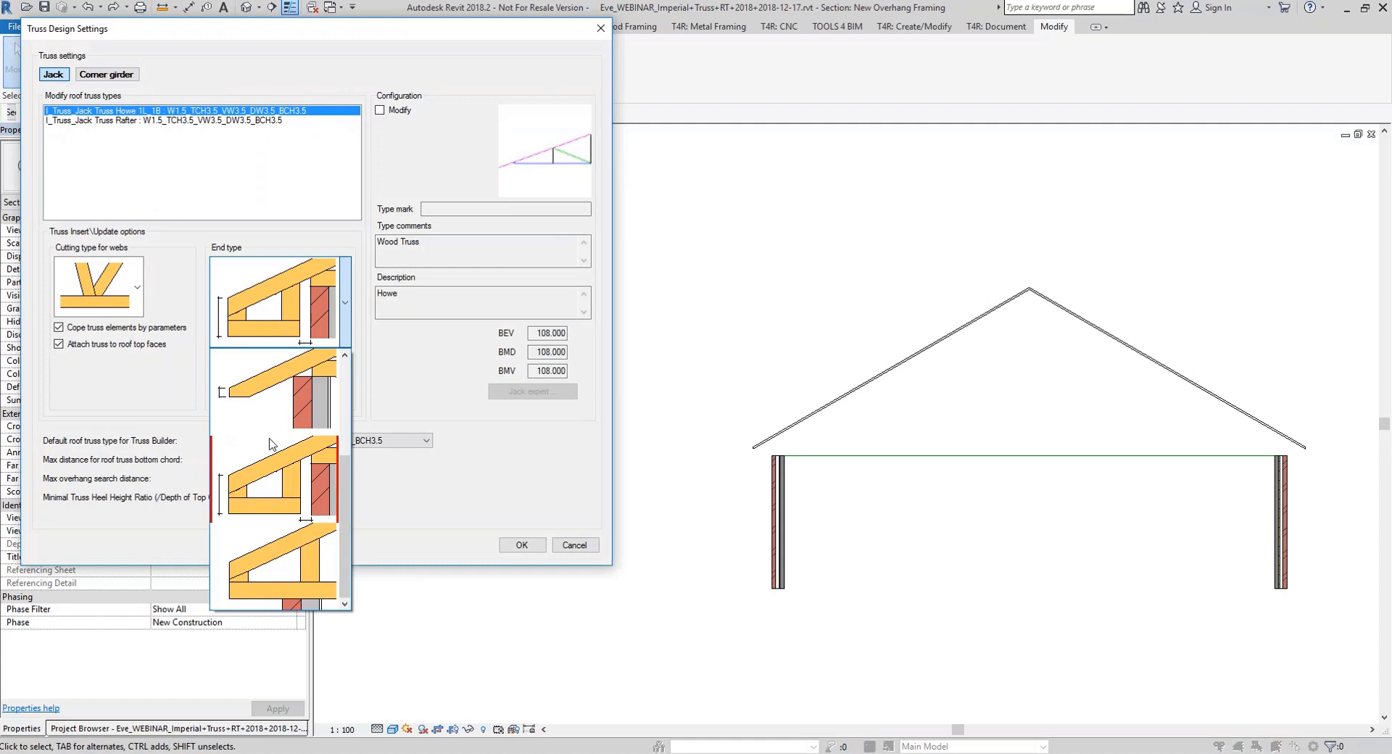
{"action": "left_click", "coordinate": [271, 484]}
{"action": "double_click", "coordinate": [272, 378]}
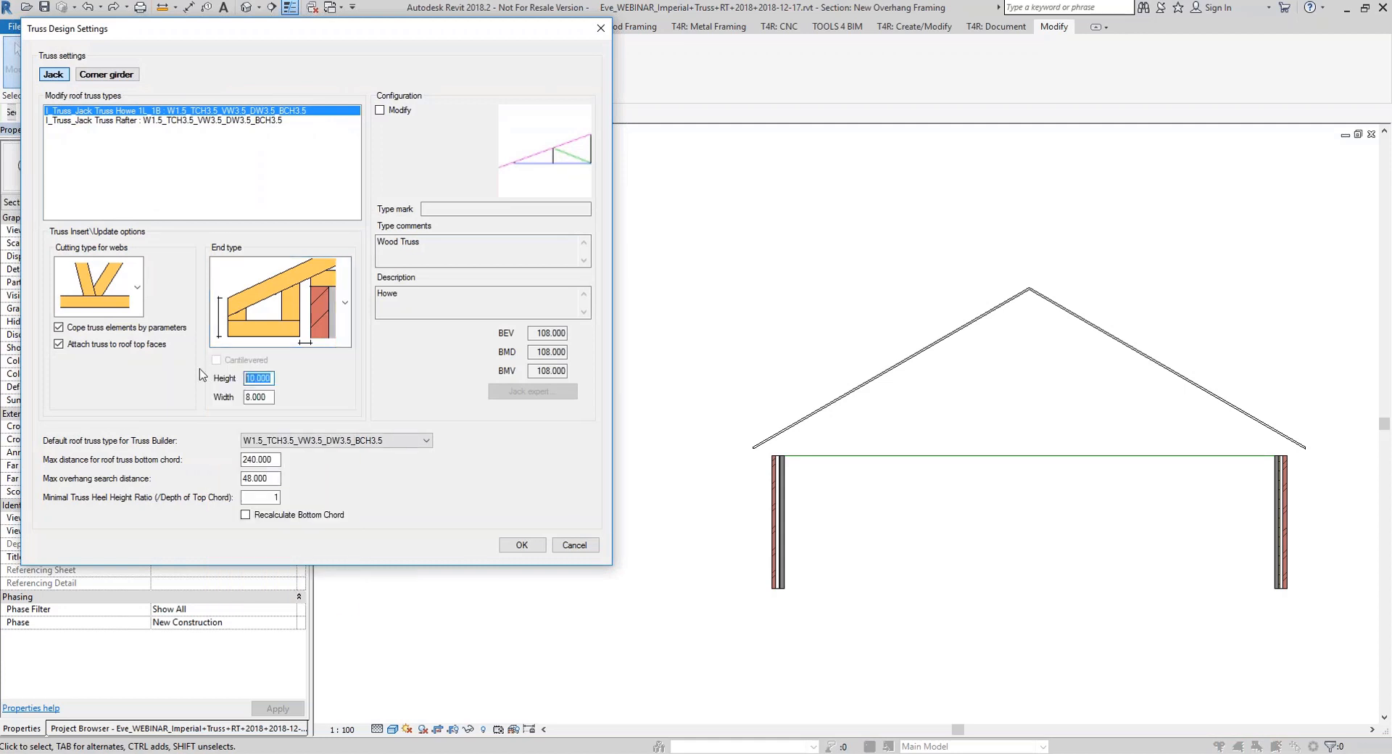
{"action": "left_click", "coordinate": [268, 397]}
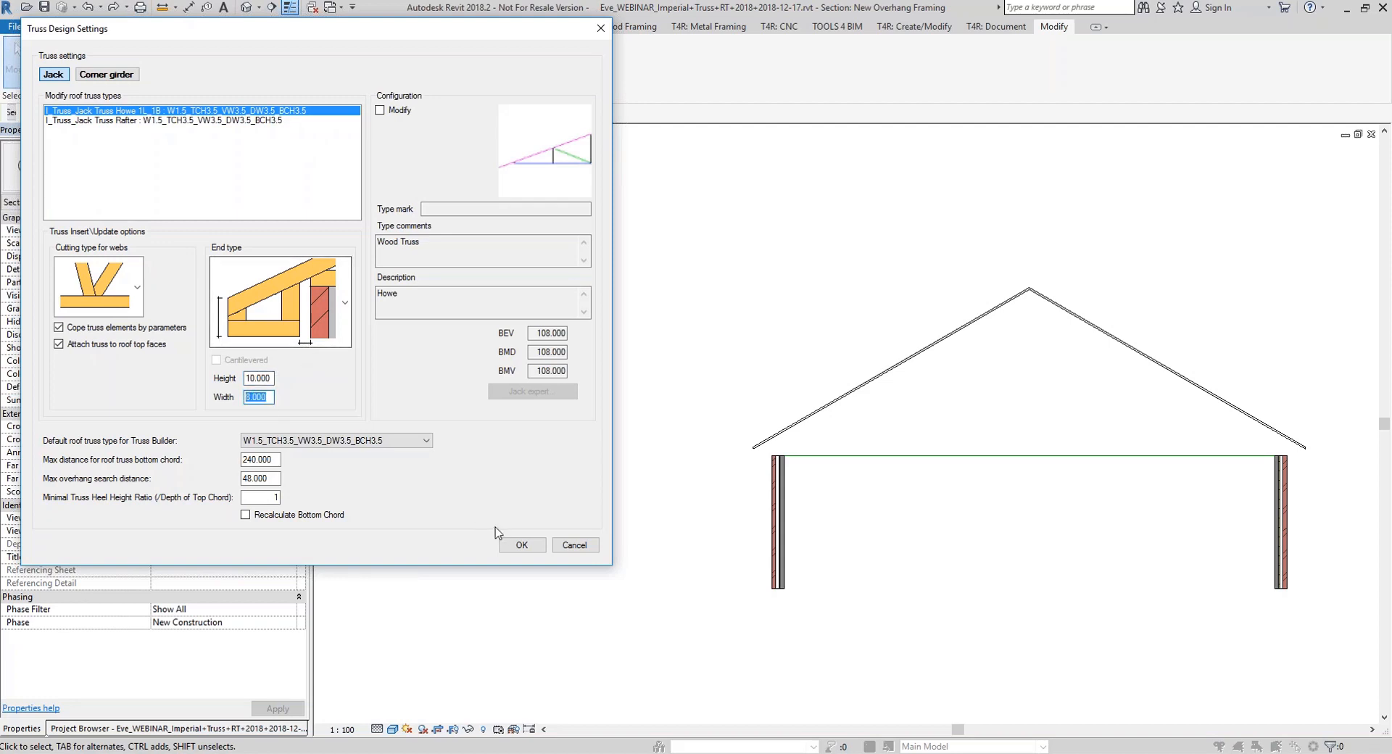
{"action": "left_click", "coordinate": [523, 545]}
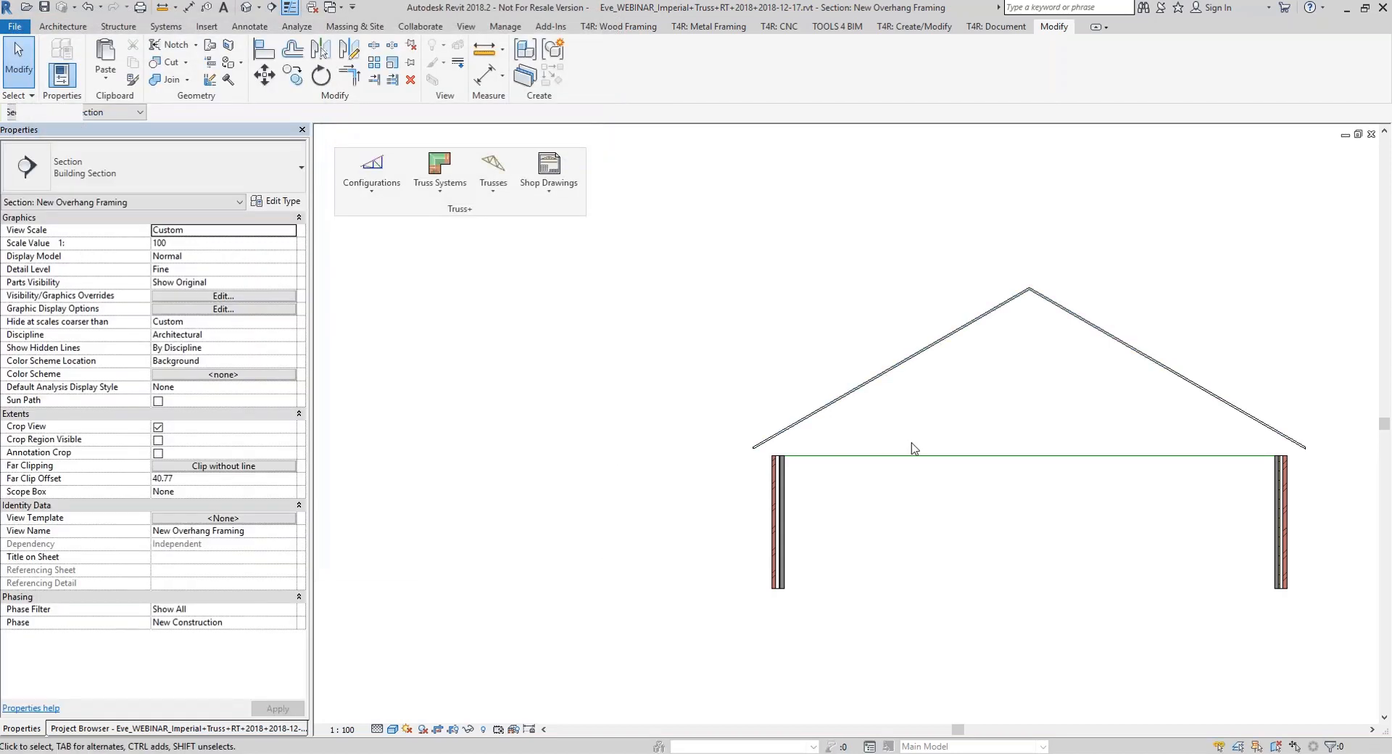
Insert a Common Truss Double Howe 1L+1R_1B roof truss along the model line between the walls
{"action": "left_click", "coordinate": [915, 450]}
{"action": "left_click", "coordinate": [493, 174]}
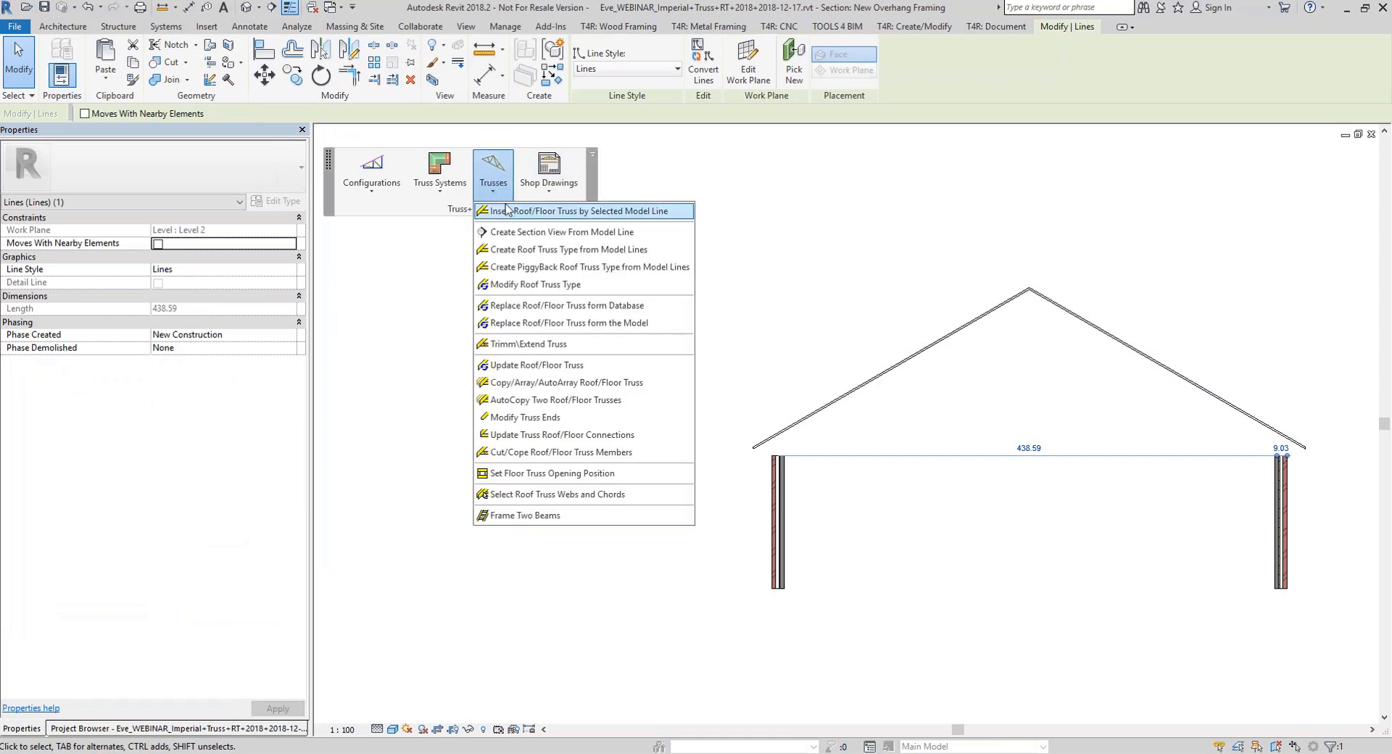
{"action": "left_click", "coordinate": [507, 209]}
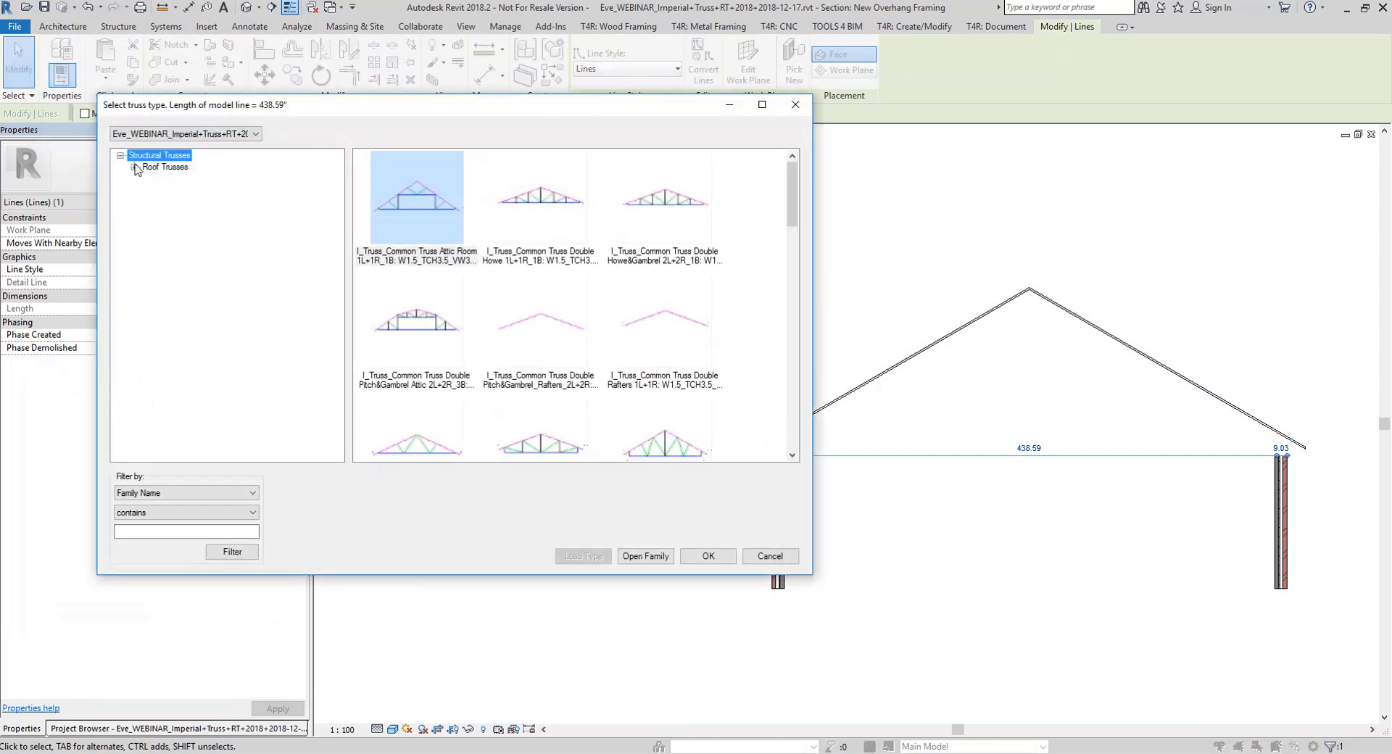
{"action": "left_click", "coordinate": [134, 167]}
{"action": "left_click", "coordinate": [148, 179]}
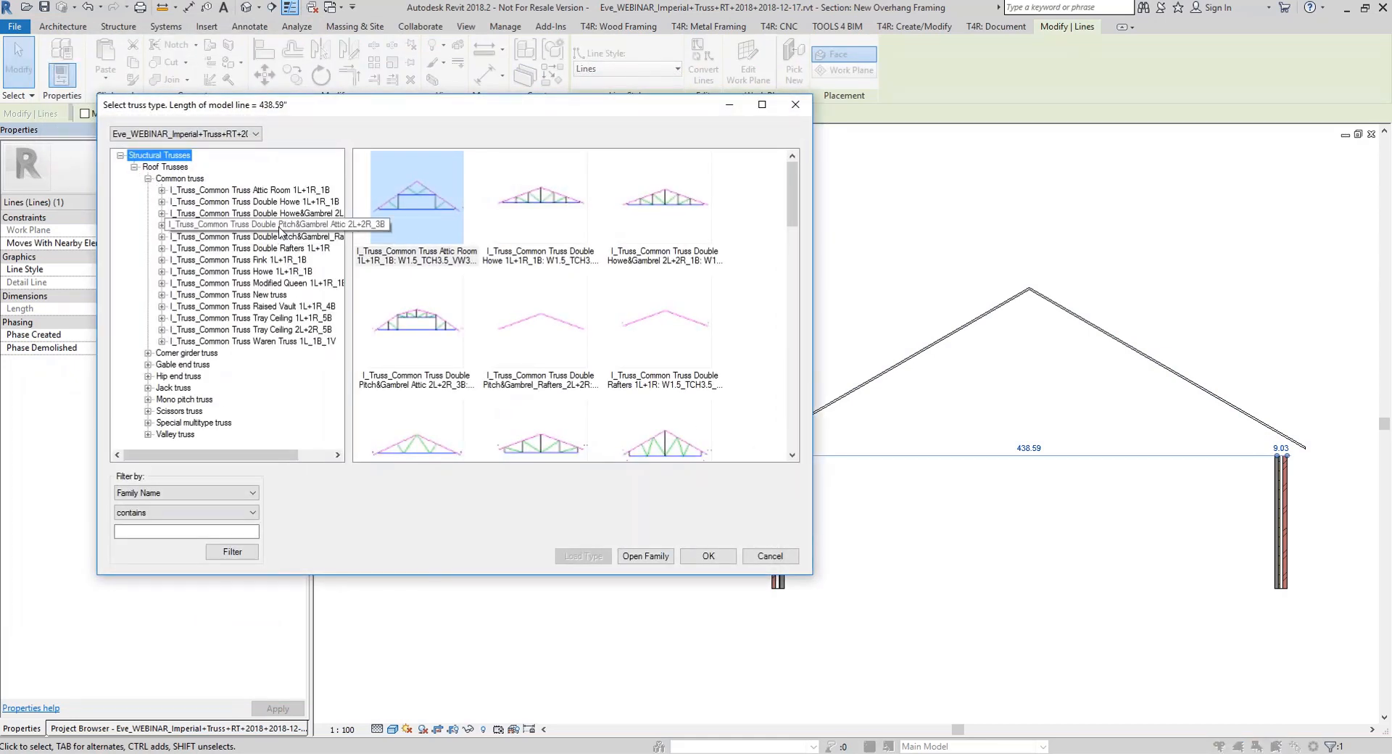
{"action": "left_click", "coordinate": [290, 202]}
{"action": "left_click", "coordinate": [708, 555]}
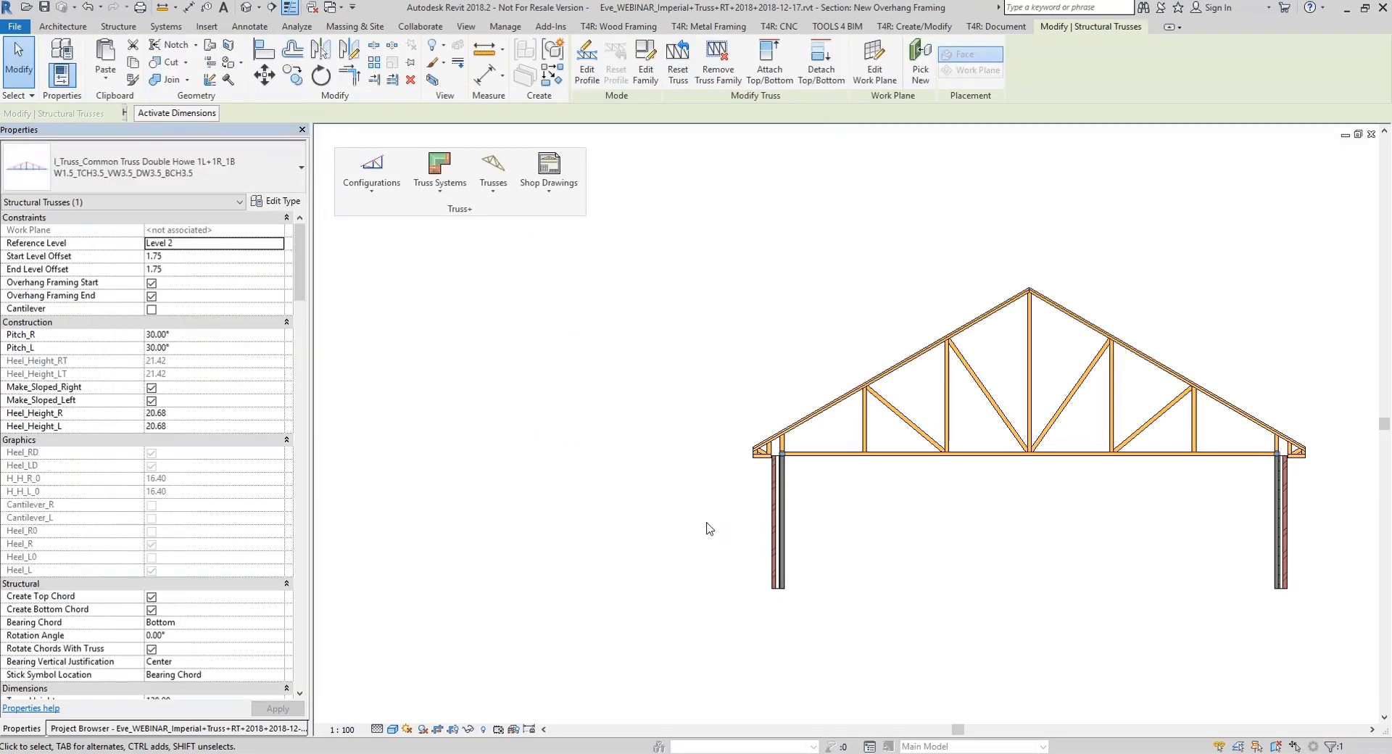
Inspect the boxed overhang framing and wall bearing at both ends of the inserted truss
{"action": "left_click", "coordinate": [982, 464]}
{"action": "scroll", "coordinate": [781, 486], "scroll_direction": "up", "scroll_amount": 6}
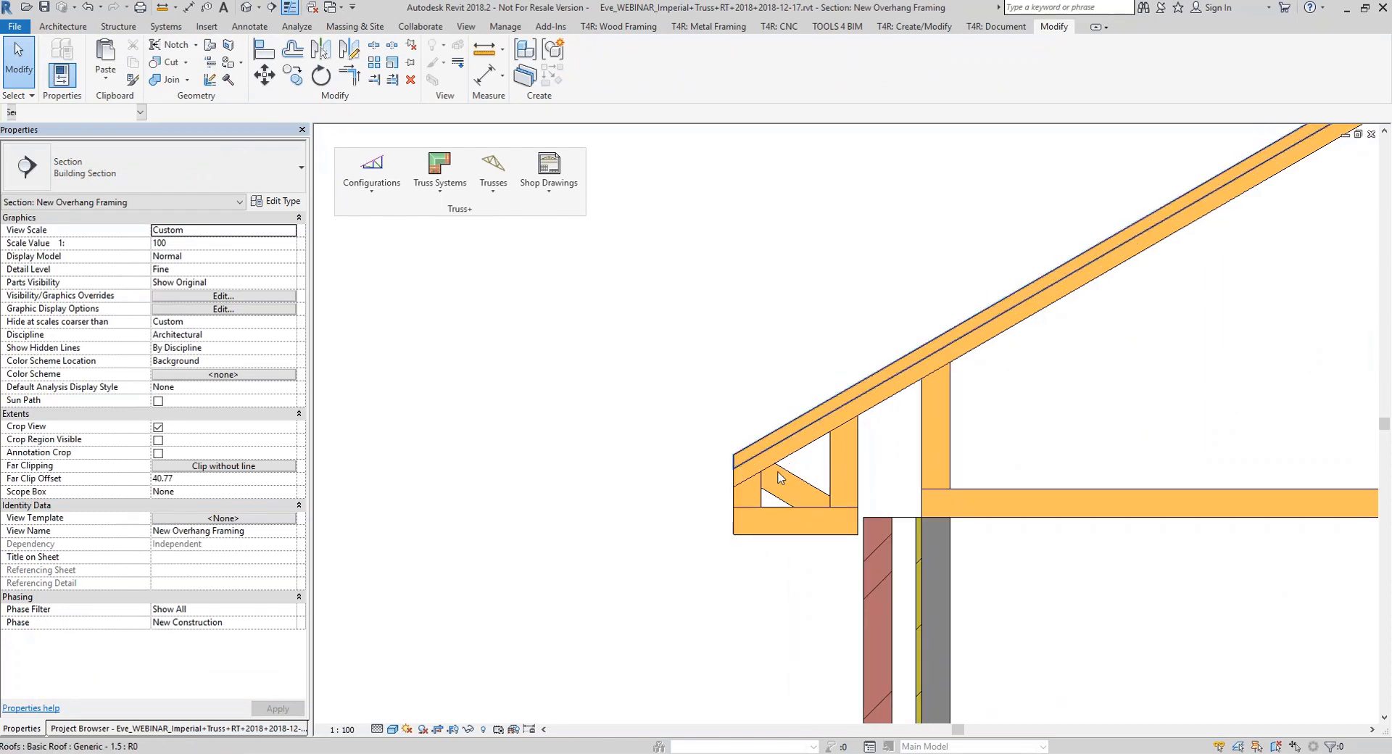
{"action": "left_click", "coordinate": [781, 486]}
{"action": "scroll", "coordinate": [780, 486], "scroll_direction": "down", "scroll_amount": 3}
{"action": "scroll", "coordinate": [1166, 553], "scroll_direction": "down", "scroll_amount": 1}
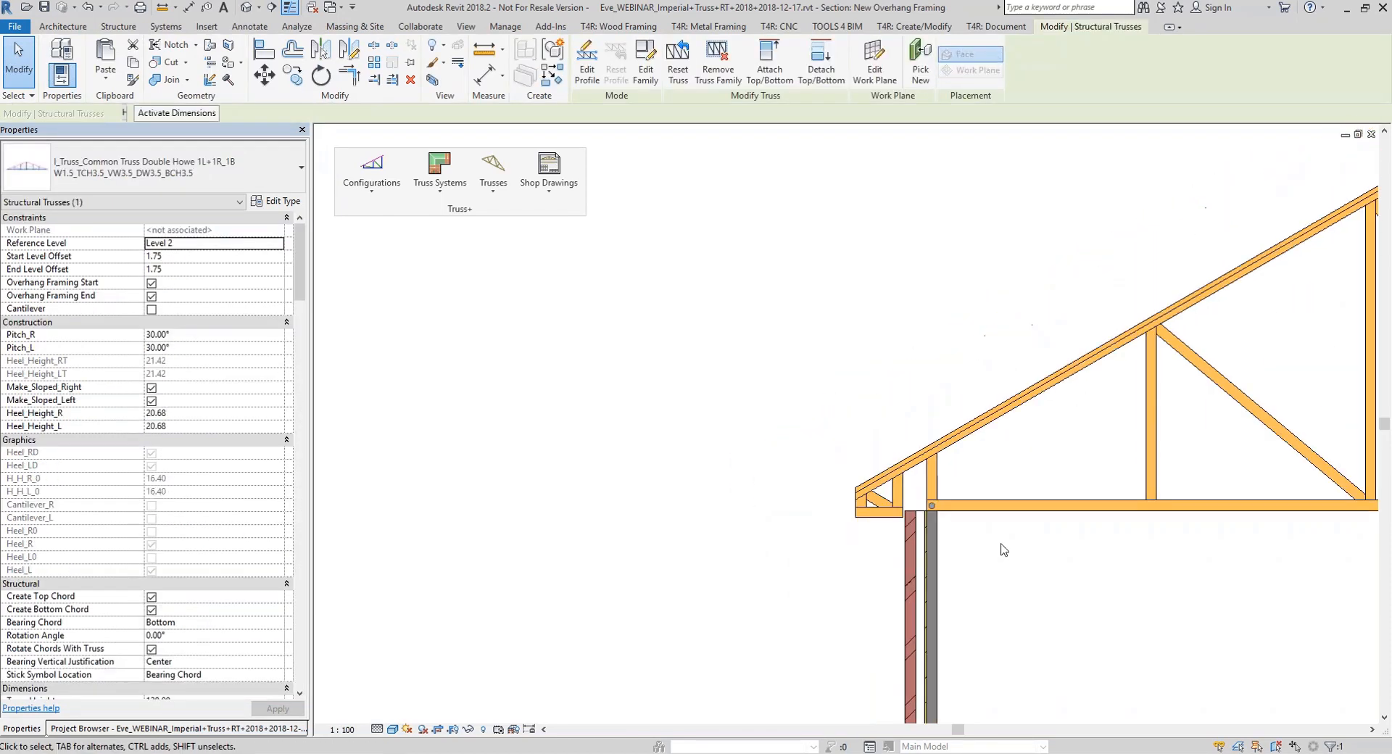
{"action": "left_click", "coordinate": [1002, 545]}
{"action": "scroll", "coordinate": [944, 517], "scroll_direction": "up", "scroll_amount": 3}
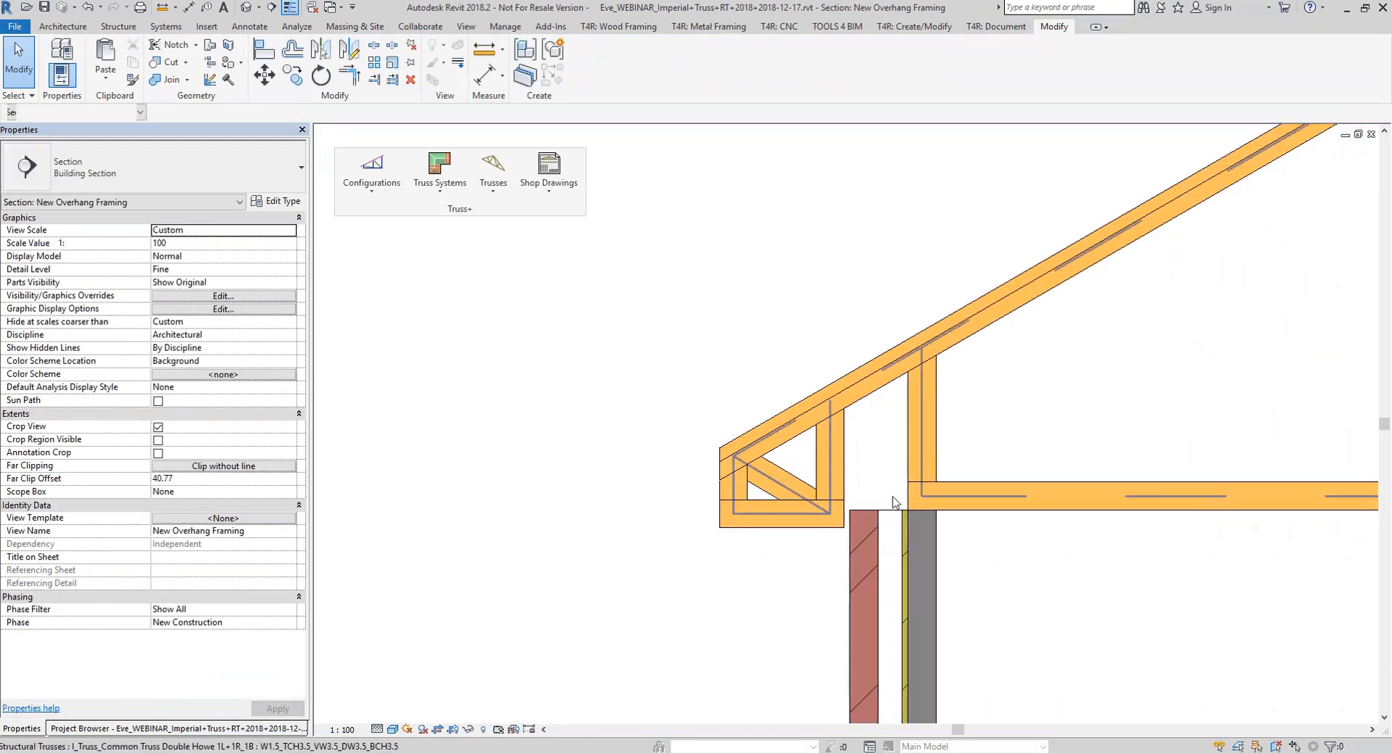
{"action": "scroll", "coordinate": [943, 499], "scroll_direction": "up", "scroll_amount": 2}
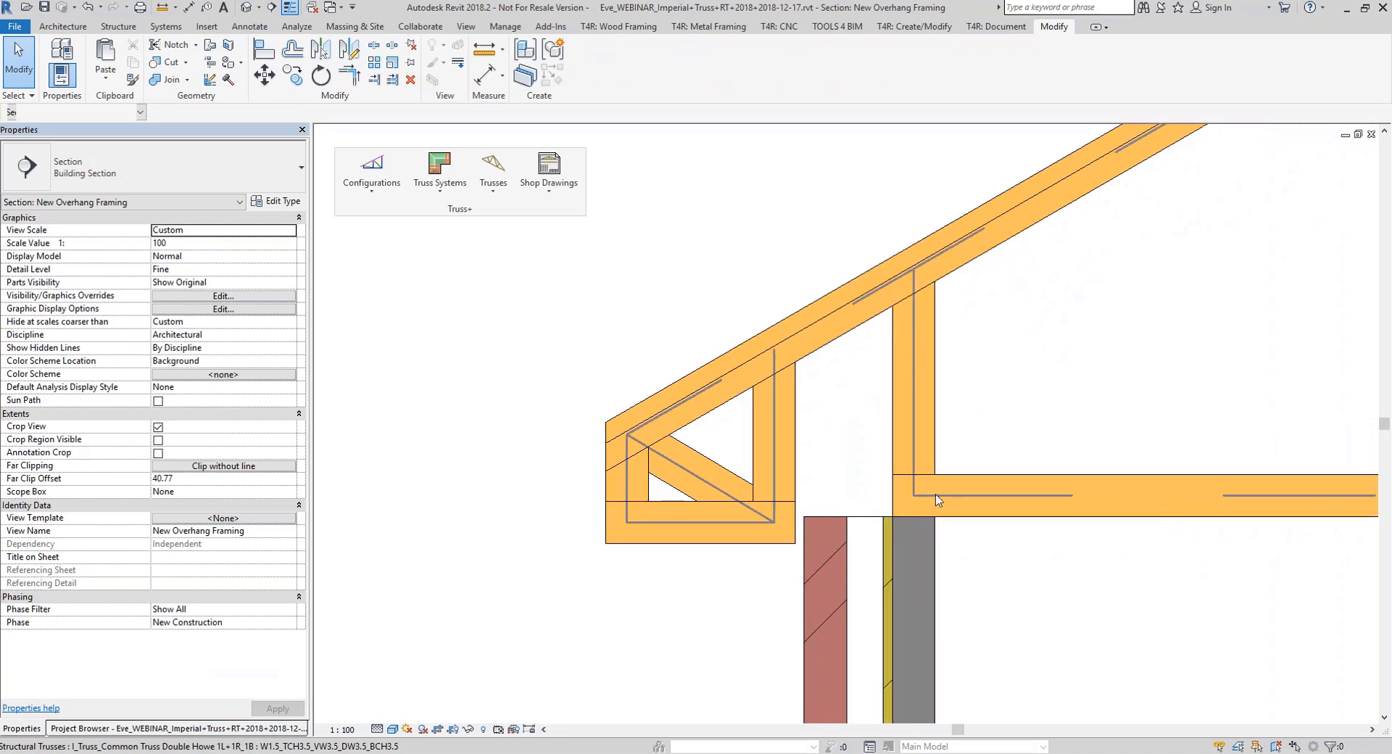
{"action": "scroll", "coordinate": [899, 509], "scroll_direction": "down", "scroll_amount": 6}
{"action": "scroll", "coordinate": [1132, 507], "scroll_direction": "down", "scroll_amount": 2}
{"action": "middle_click_drag", "start_coordinate": [1090, 519], "coordinate": [591, 537]}
{"action": "scroll", "coordinate": [1243, 509], "scroll_direction": "up", "scroll_amount": 2}
{"action": "scroll", "coordinate": [1192, 512], "scroll_direction": "up", "scroll_amount": 4}
{"action": "scroll", "coordinate": [1085, 528], "scroll_direction": "down", "scroll_amount": 9}
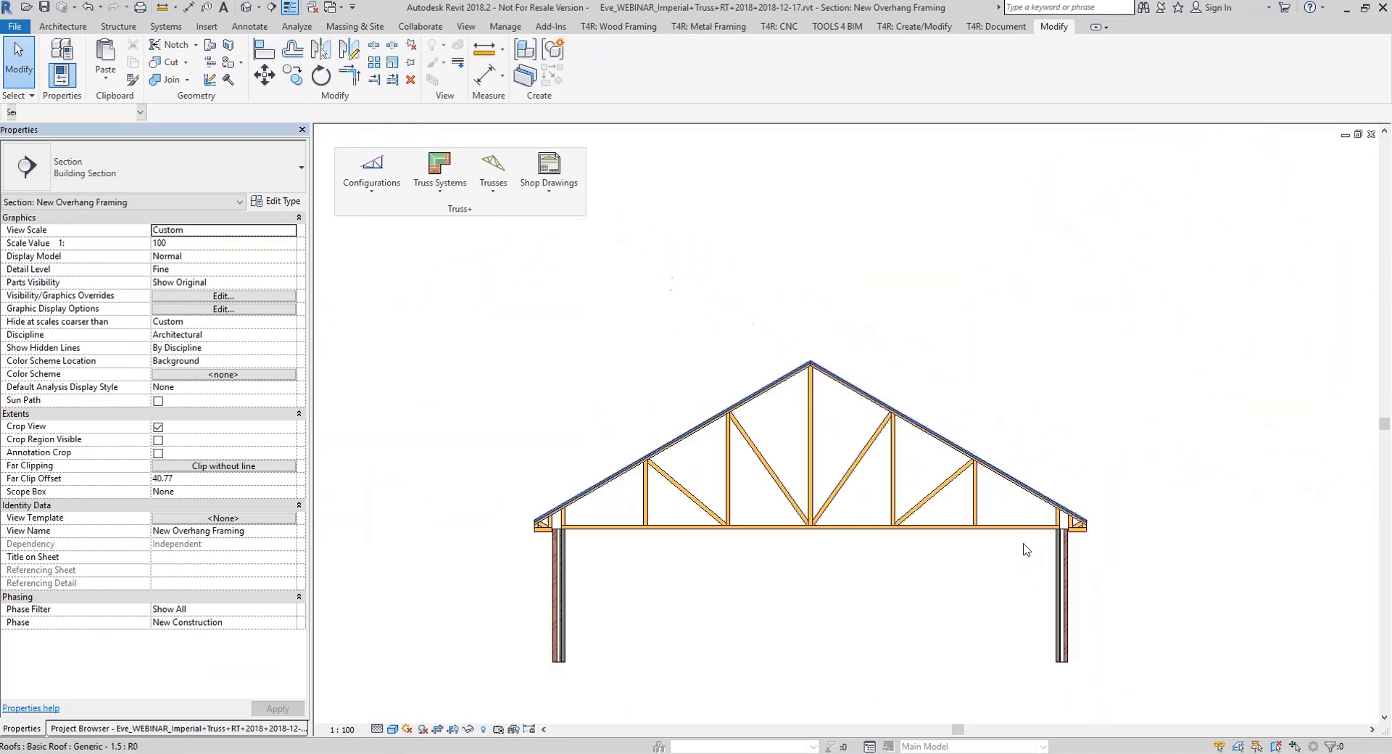
Set the Min Diagonal Web Angle to 40° in the truss's type properties
{"action": "scroll", "coordinate": [1026, 548], "scroll_direction": "down", "scroll_amount": 1}
{"action": "middle_click_drag", "start_coordinate": [1025, 548], "coordinate": [1220, 488]}
{"action": "scroll", "coordinate": [800, 465], "scroll_direction": "up", "scroll_amount": 3}
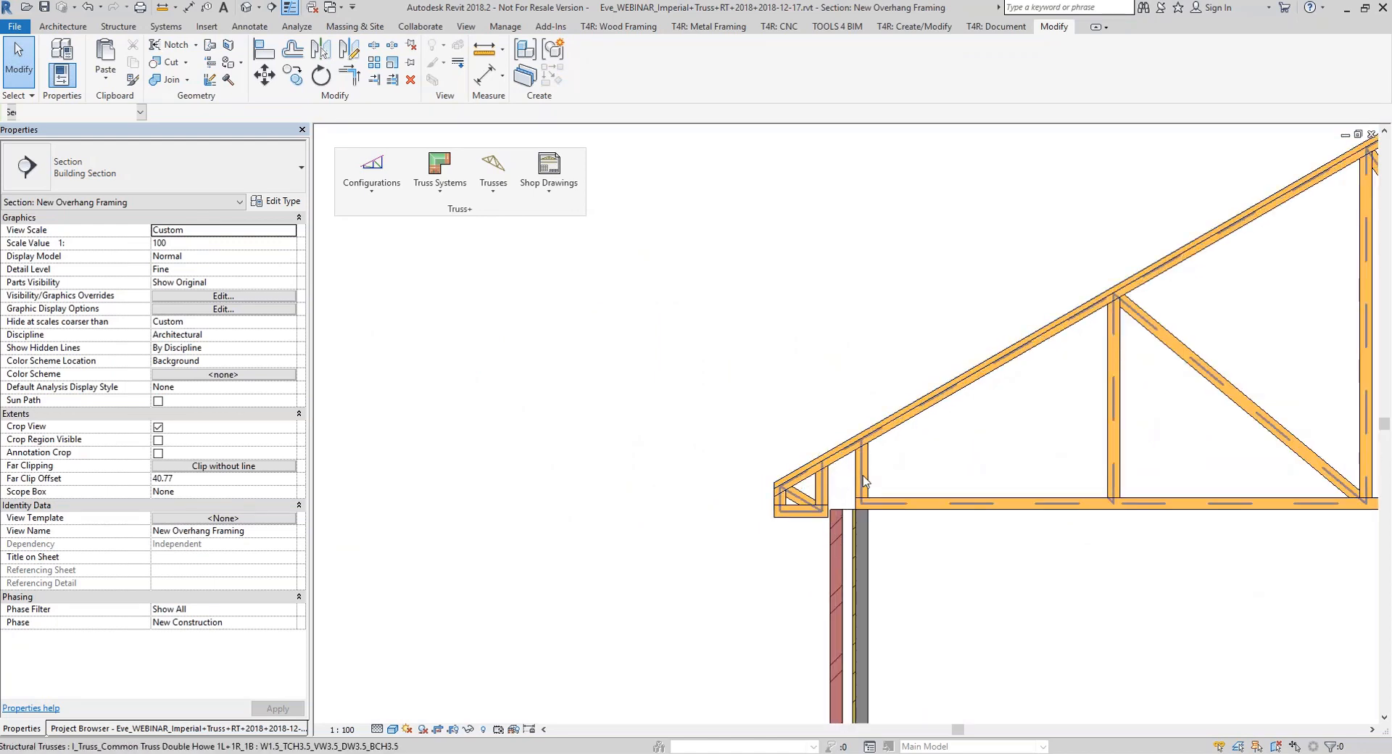
{"action": "left_click", "coordinate": [863, 485]}
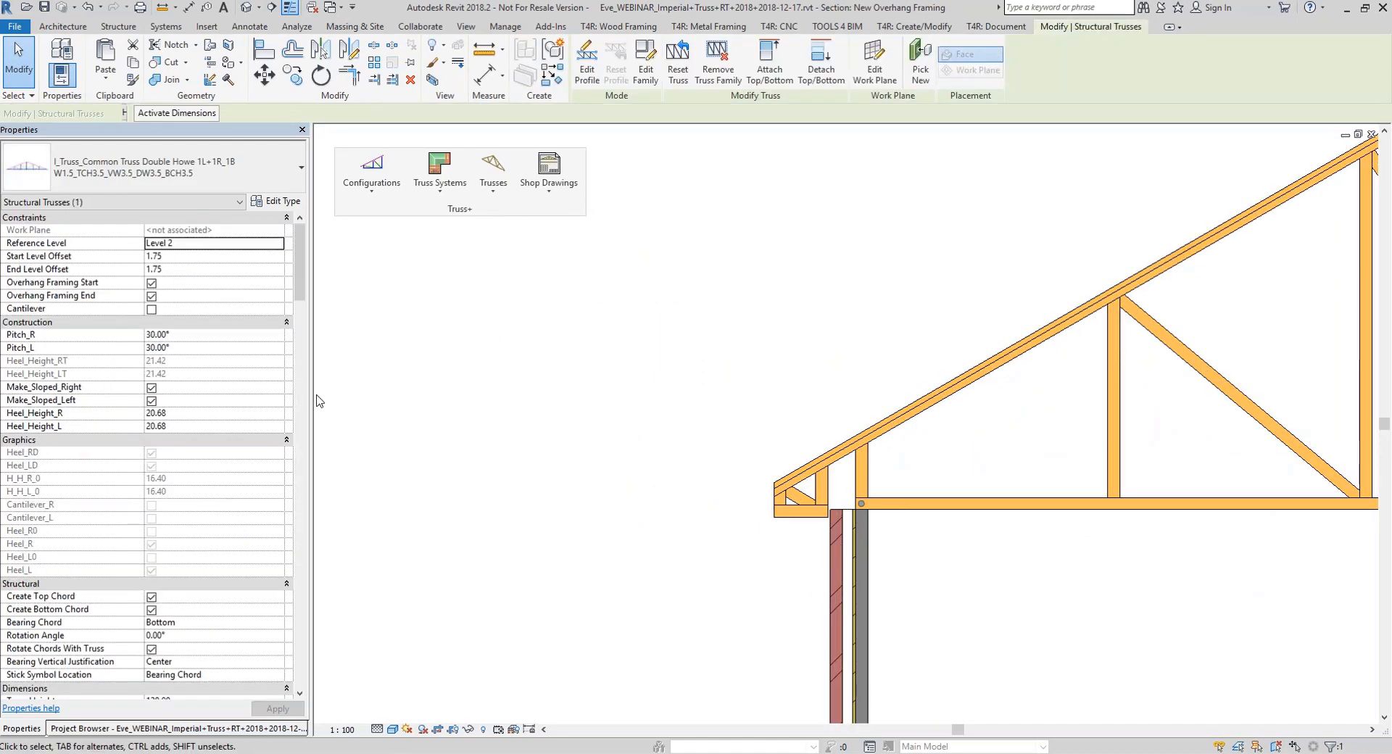
{"action": "left_click", "coordinate": [289, 203]}
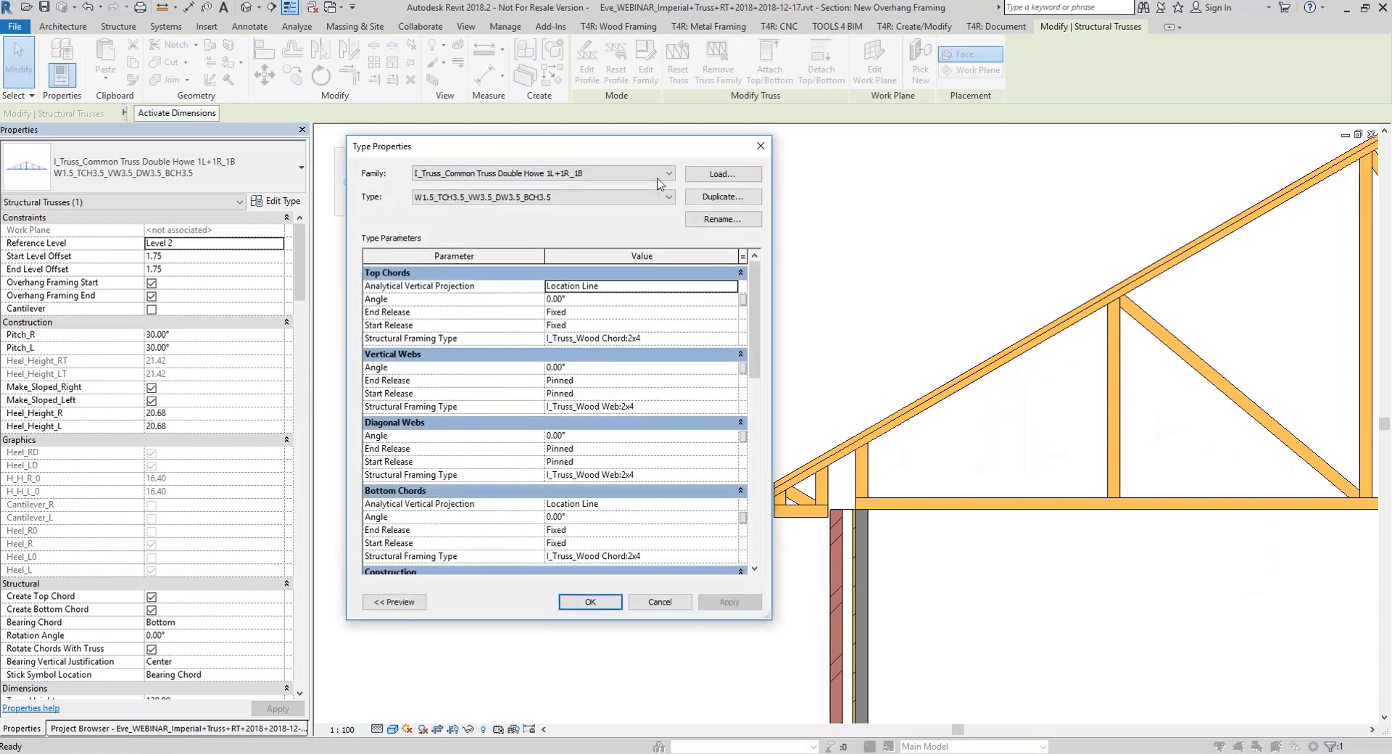
{"action": "left_click_drag", "start_coordinate": [607, 313], "coordinate": [611, 281]}
{"action": "left_click_drag", "start_coordinate": [608, 331], "coordinate": [602, 430]}
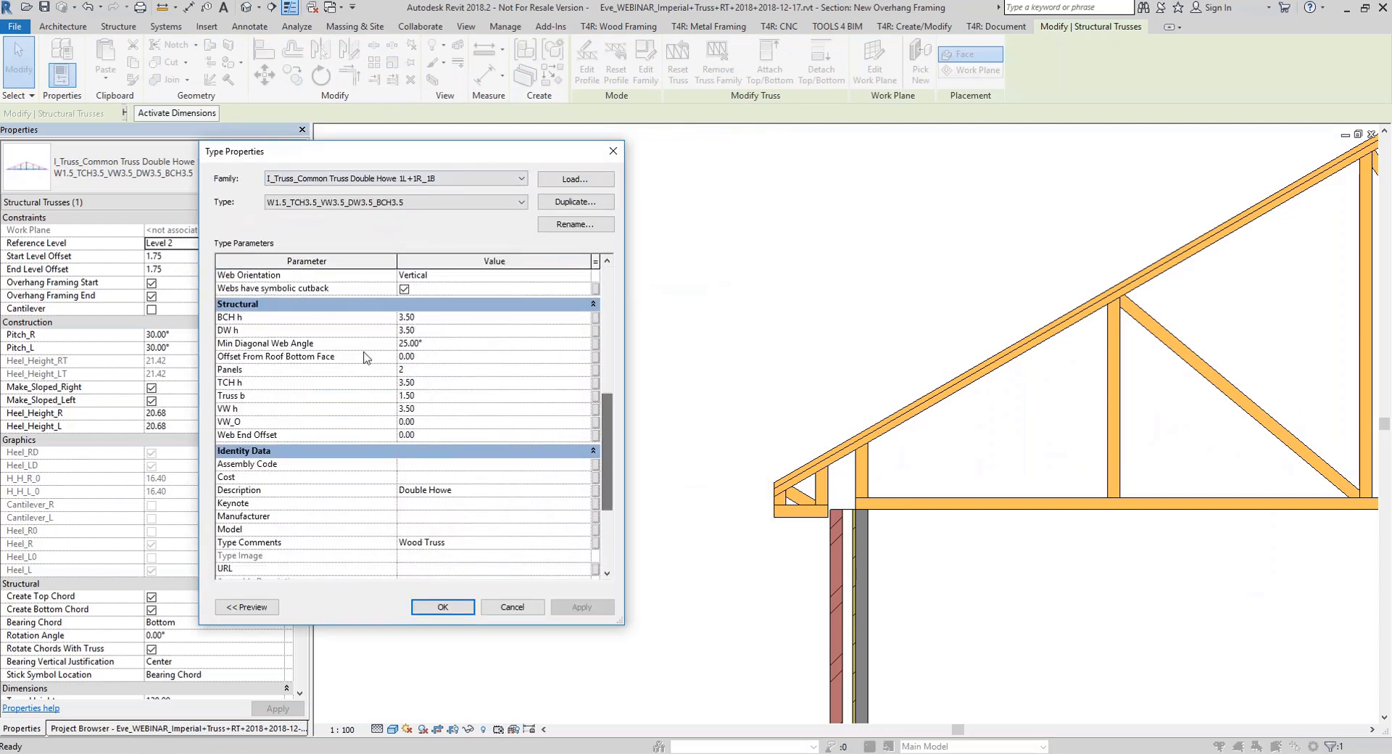
{"action": "left_click", "coordinate": [442, 342]}
{"action": "type", "text": "40"}
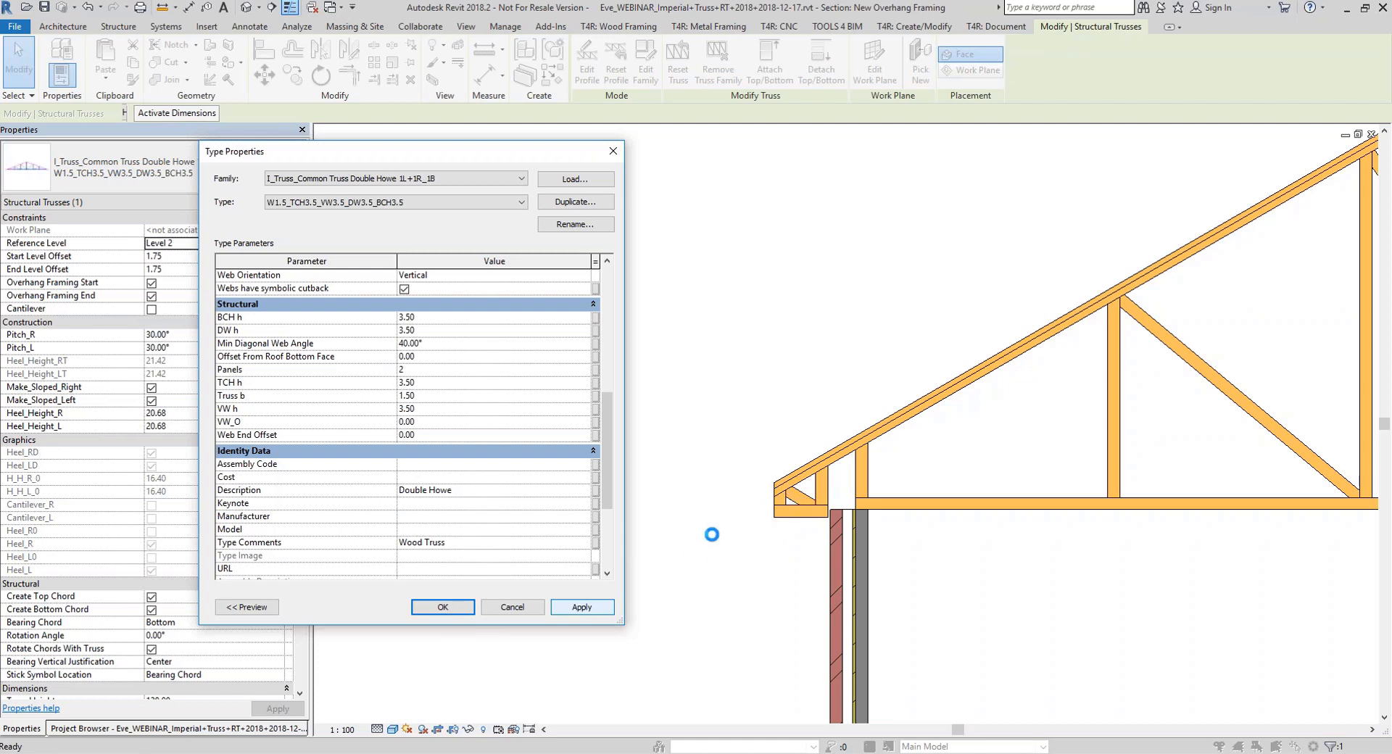
{"action": "left_click", "coordinate": [764, 233]}
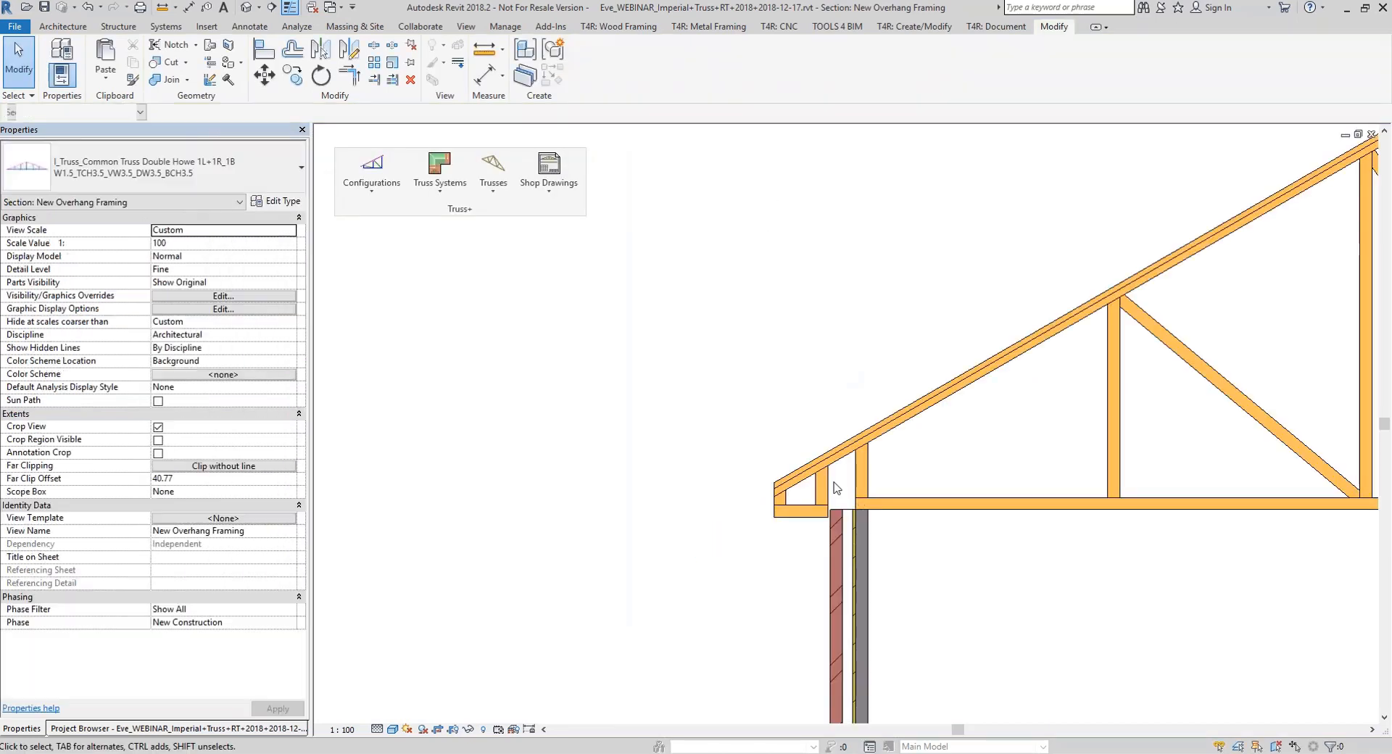
Check the web layout in the truss overhangs at both ends of the section
{"action": "left_click_drag", "start_coordinate": [967, 577], "coordinate": [802, 562]}
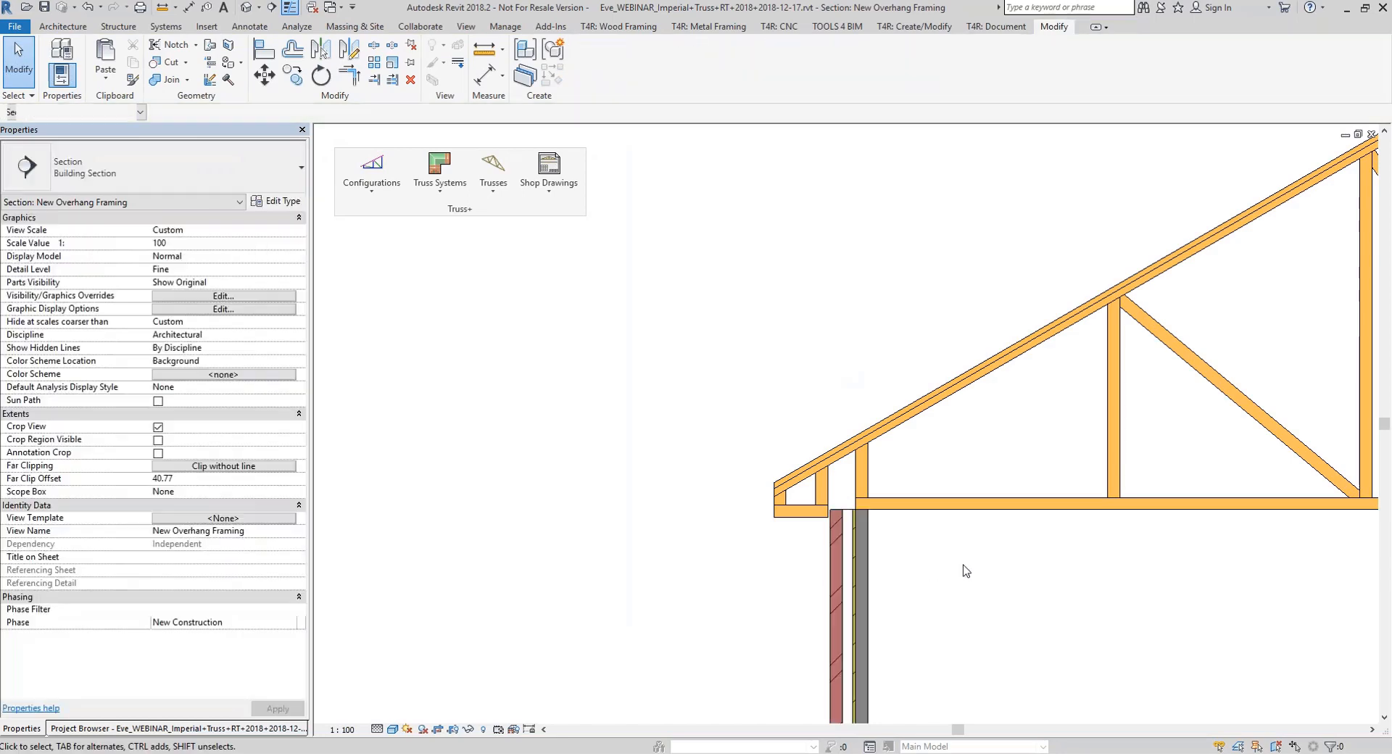
{"action": "left_click", "coordinate": [963, 567]}
{"action": "scroll", "coordinate": [825, 474], "scroll_direction": "up", "scroll_amount": 6}
{"action": "scroll", "coordinate": [761, 507], "scroll_direction": "down", "scroll_amount": 5}
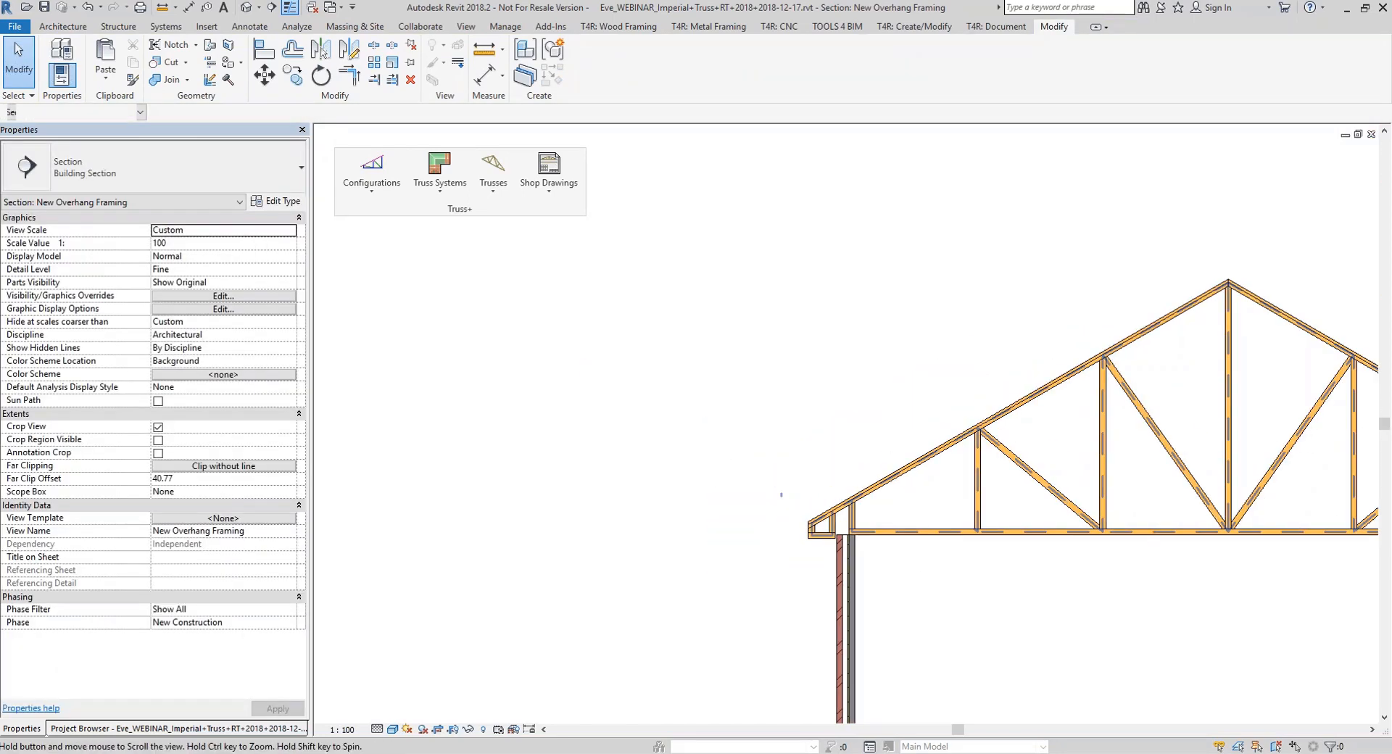
{"action": "scroll", "coordinate": [1311, 507], "scroll_direction": "up", "scroll_amount": 5}
{"action": "scroll", "coordinate": [858, 637], "scroll_direction": "down", "scroll_amount": 5}
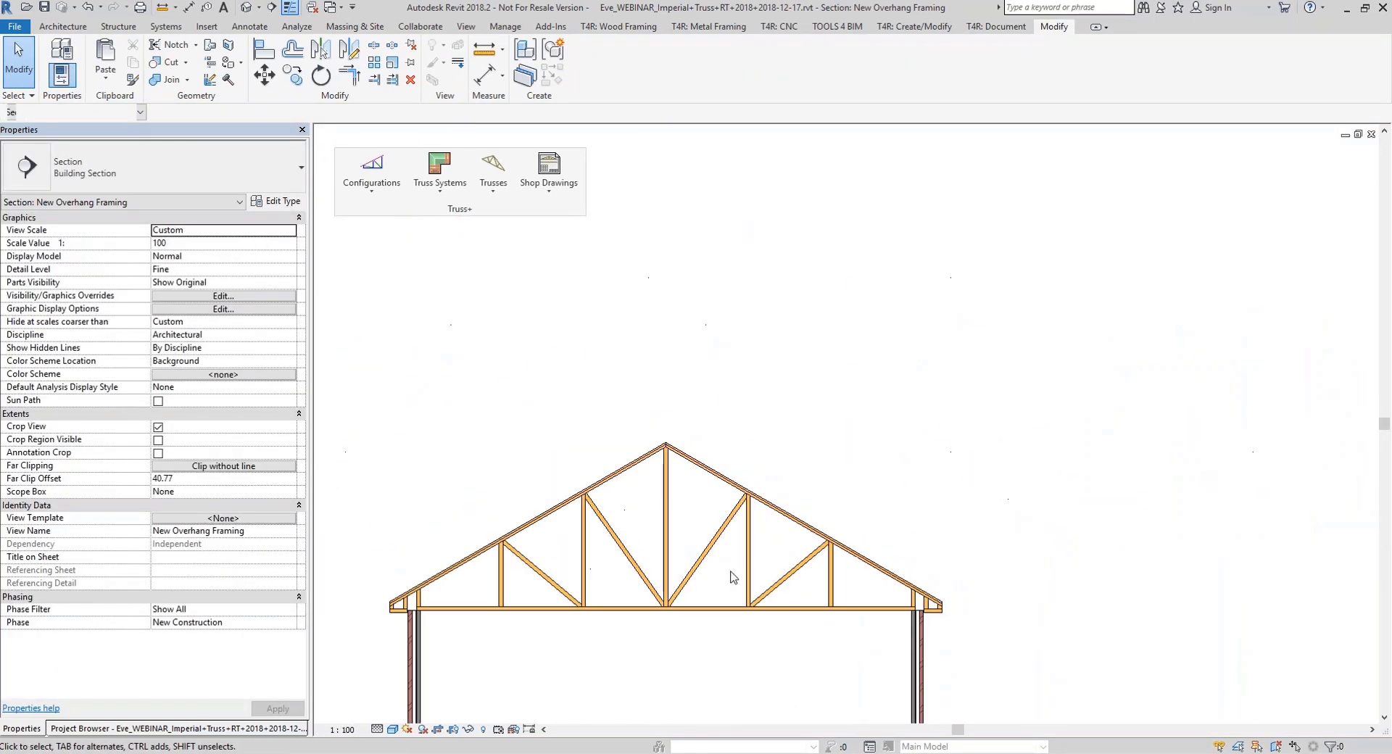
Open the 1. Overhang Framing 3D view and inspect the overhang framing along the row of trusses
{"action": "left_click", "coordinate": [122, 728]}
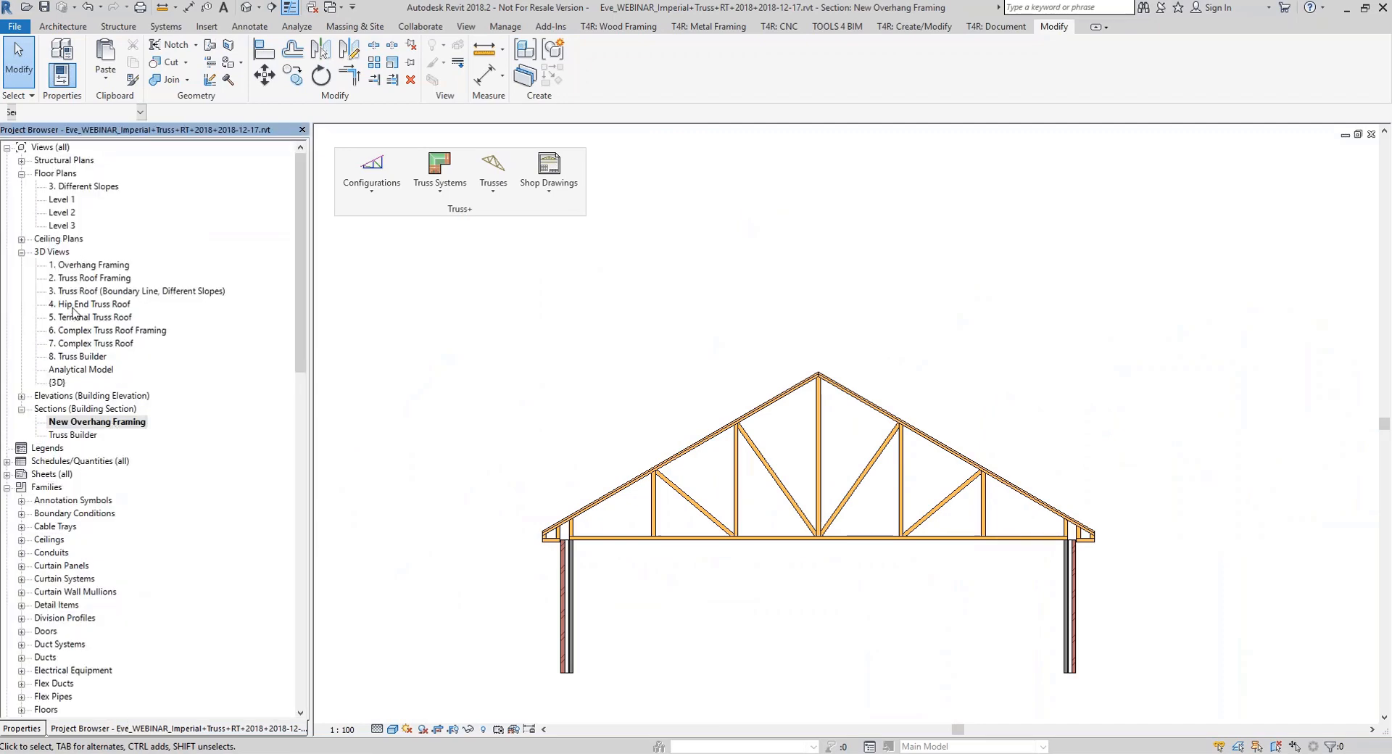
{"action": "double_click", "coordinate": [88, 266]}
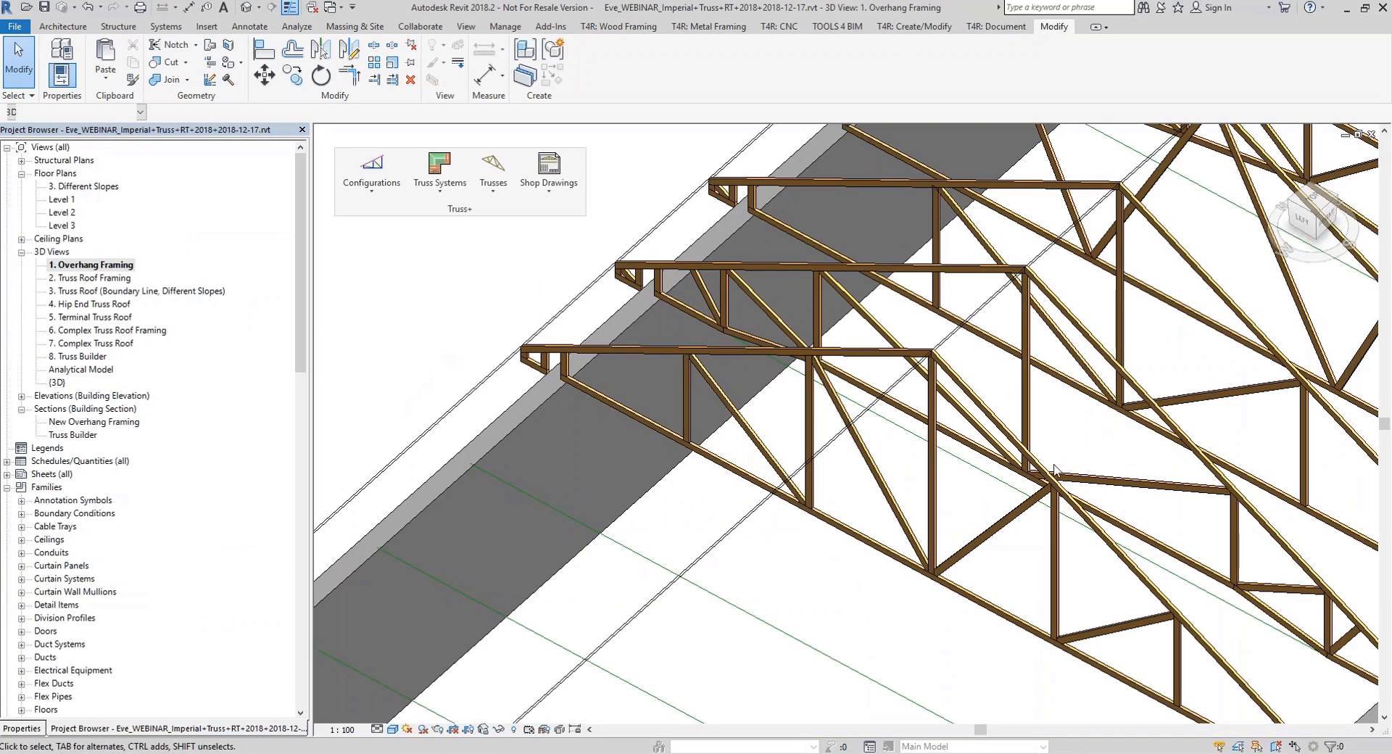
{"action": "left_click", "coordinate": [624, 352]}
{"action": "scroll", "coordinate": [625, 353], "scroll_direction": "down", "scroll_amount": 3}
{"action": "middle_click_drag", "start_coordinate": [966, 496], "coordinate": [815, 522], "text": "shift"}
{"action": "scroll", "coordinate": [878, 464], "scroll_direction": "up", "scroll_amount": 1}
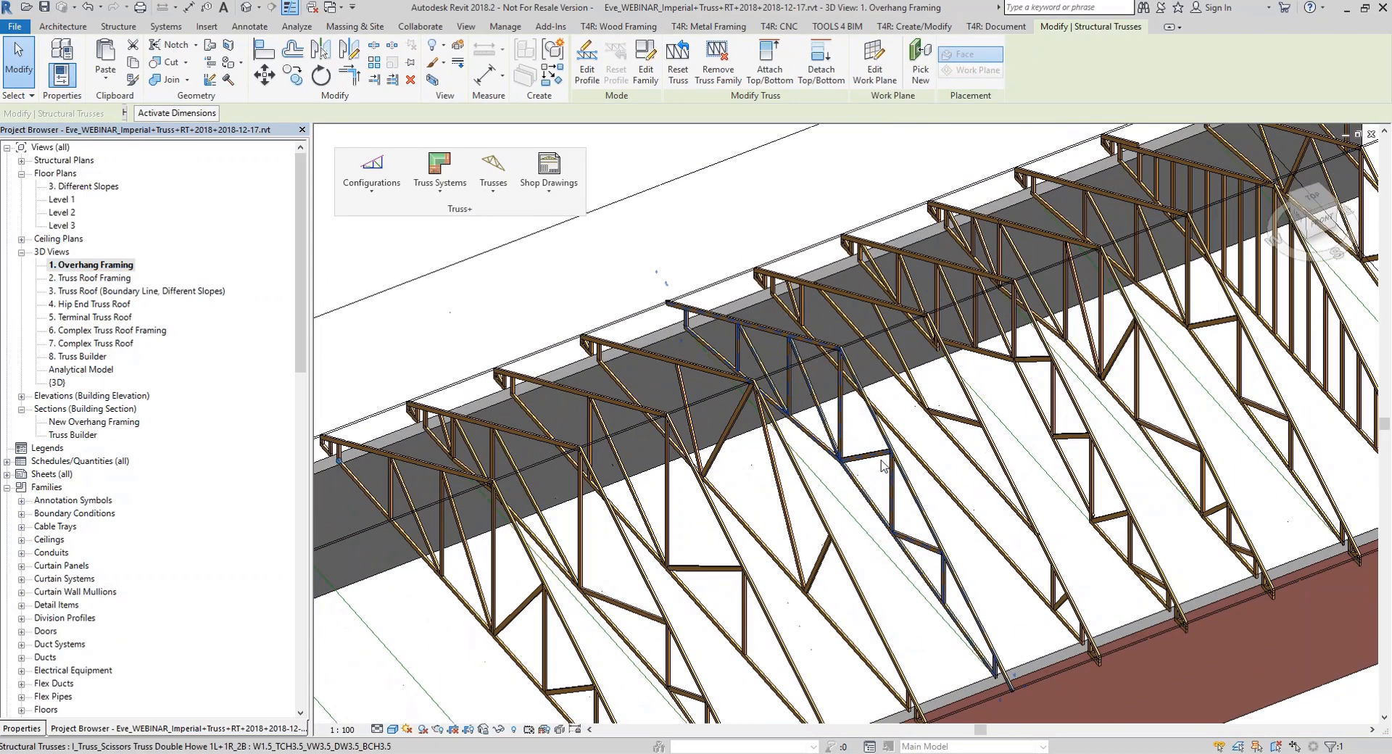
Examine the different truss types along the row and the available commands for trusses and truss systems
{"action": "middle_click_drag", "start_coordinate": [1000, 500], "coordinate": [955, 472]}
{"action": "scroll", "coordinate": [935, 363], "scroll_direction": "up", "scroll_amount": 2}
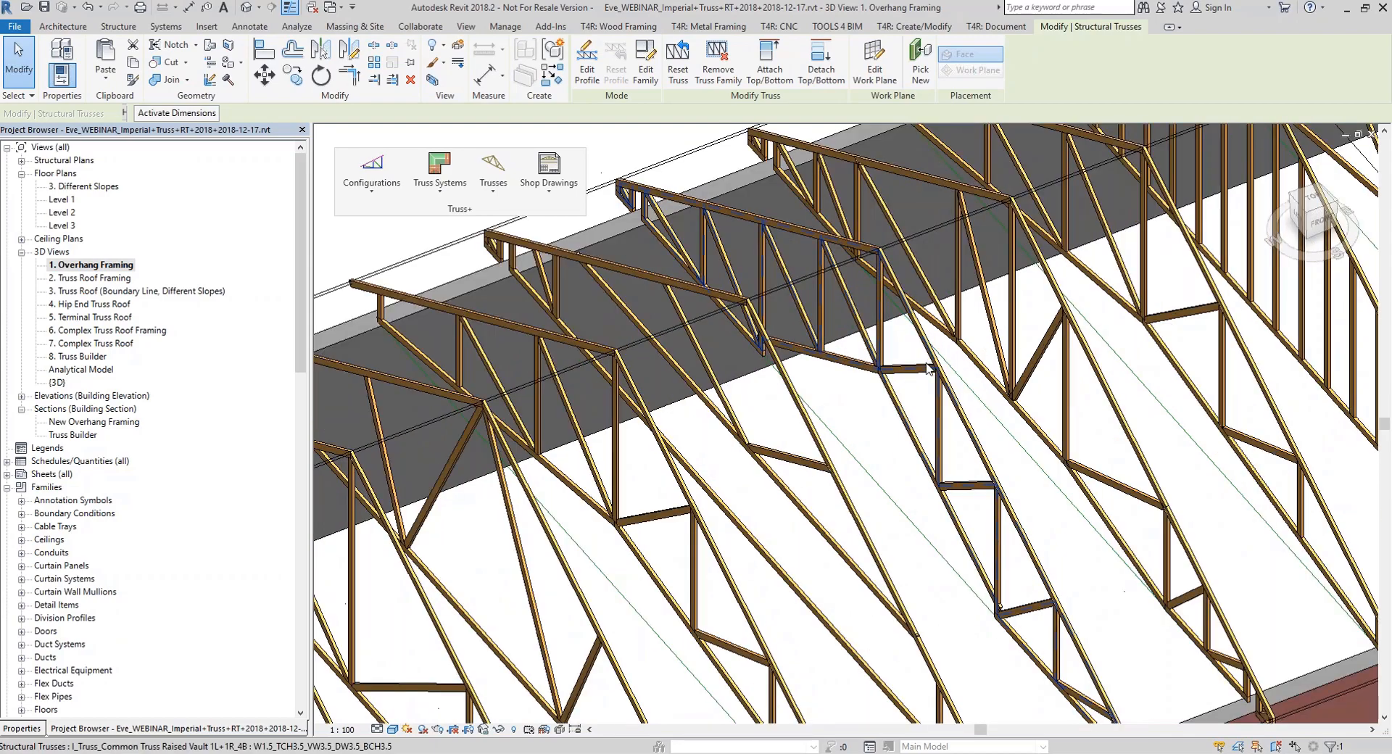
{"action": "scroll", "coordinate": [927, 364], "scroll_direction": "down", "scroll_amount": 3}
{"action": "middle_click_drag", "start_coordinate": [929, 364], "coordinate": [802, 400]}
{"action": "middle_click_drag", "start_coordinate": [993, 475], "coordinate": [943, 530], "text": "shift"}
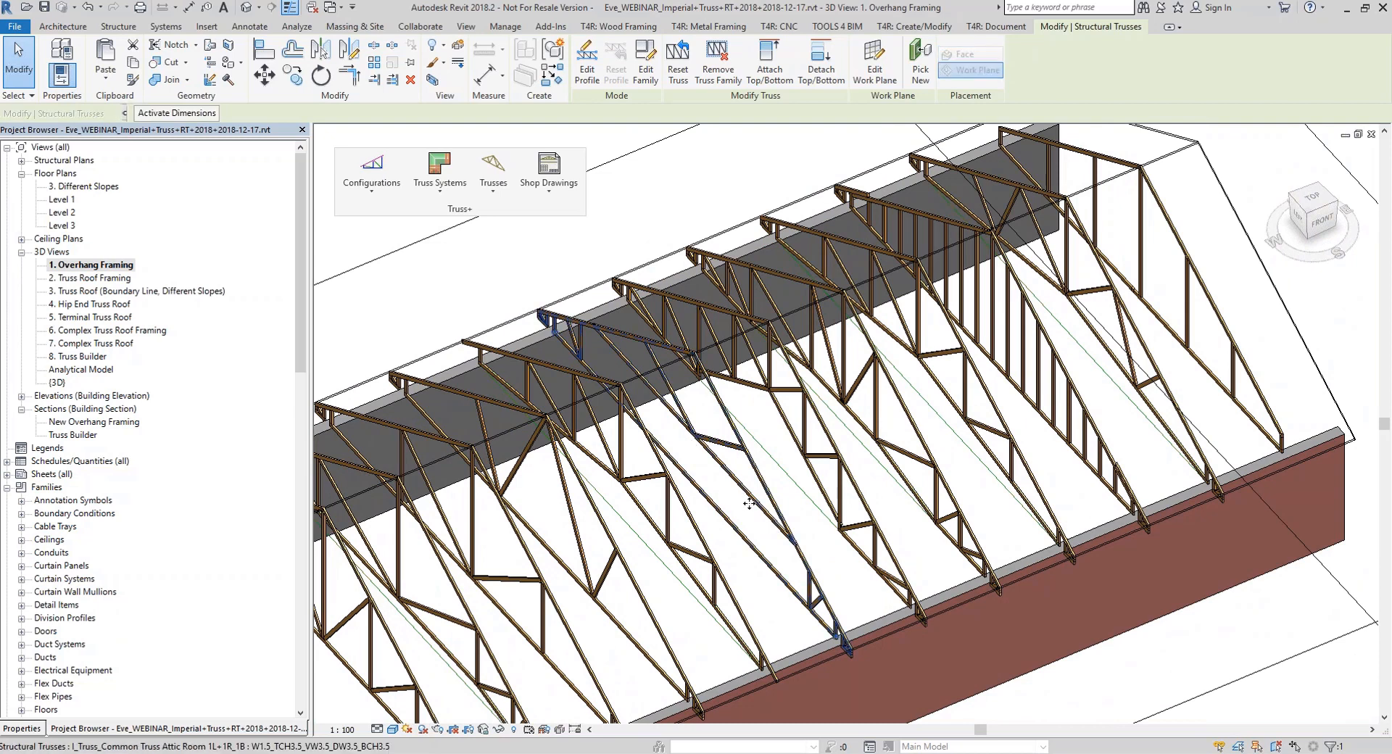
{"action": "left_click", "coordinate": [490, 189]}
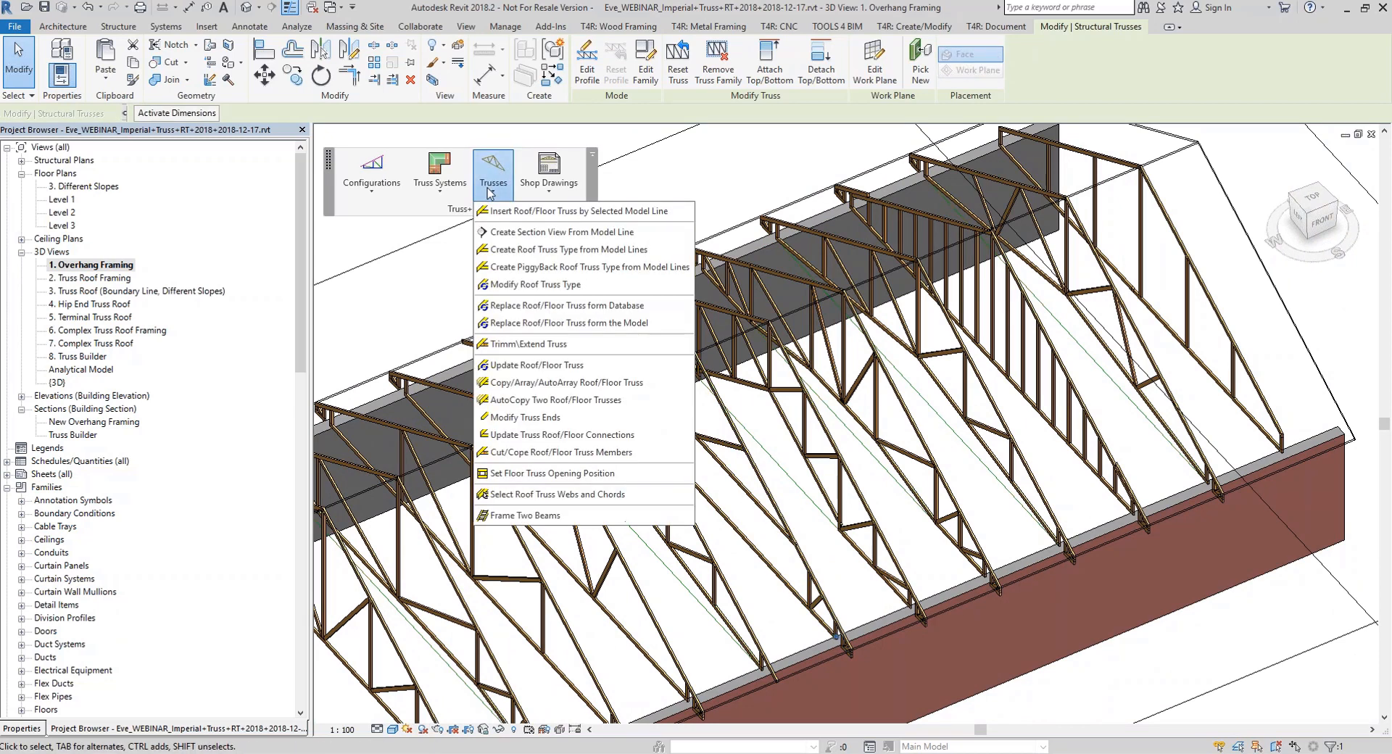
{"action": "left_click", "coordinate": [440, 185]}
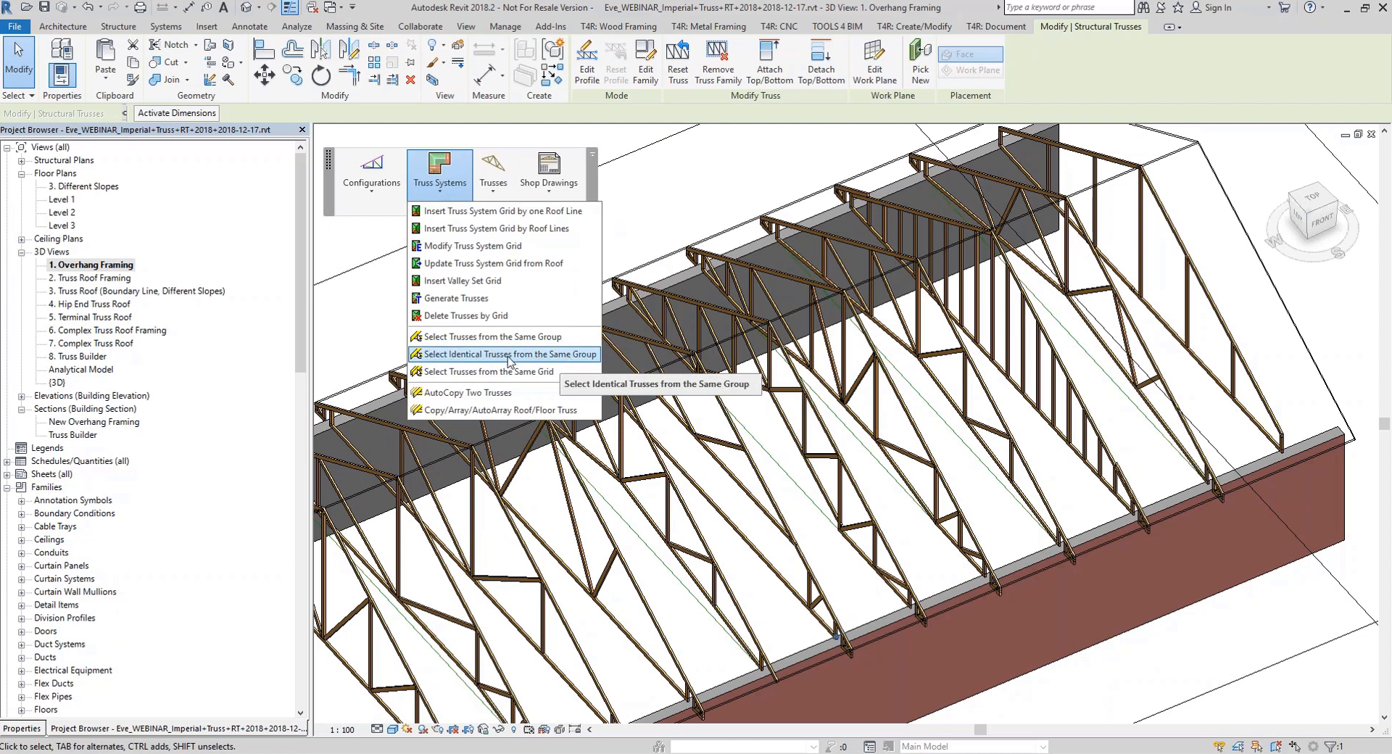
Replace the selected truss from the database with the Scissors Truss Double Howe 1L+1R_2B type
{"action": "left_click", "coordinate": [493, 185]}
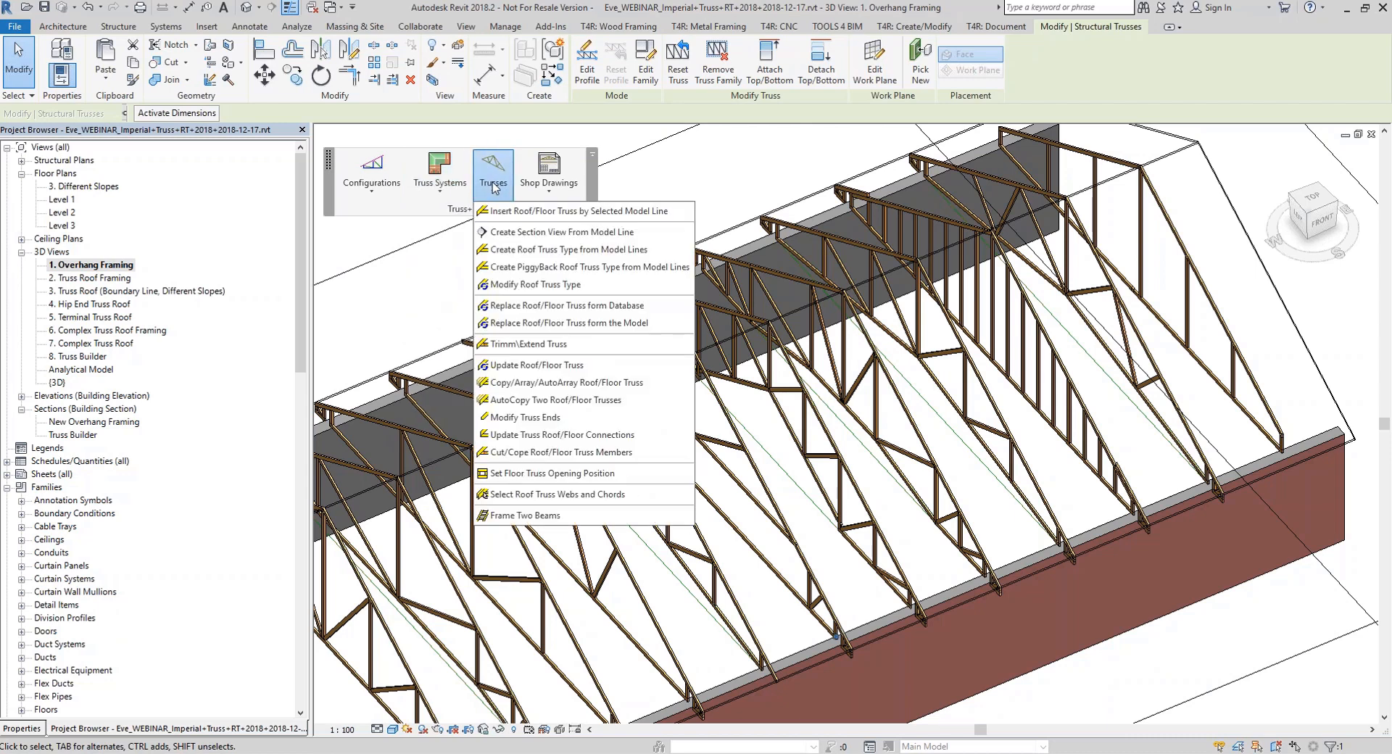
{"action": "left_click", "coordinate": [633, 308]}
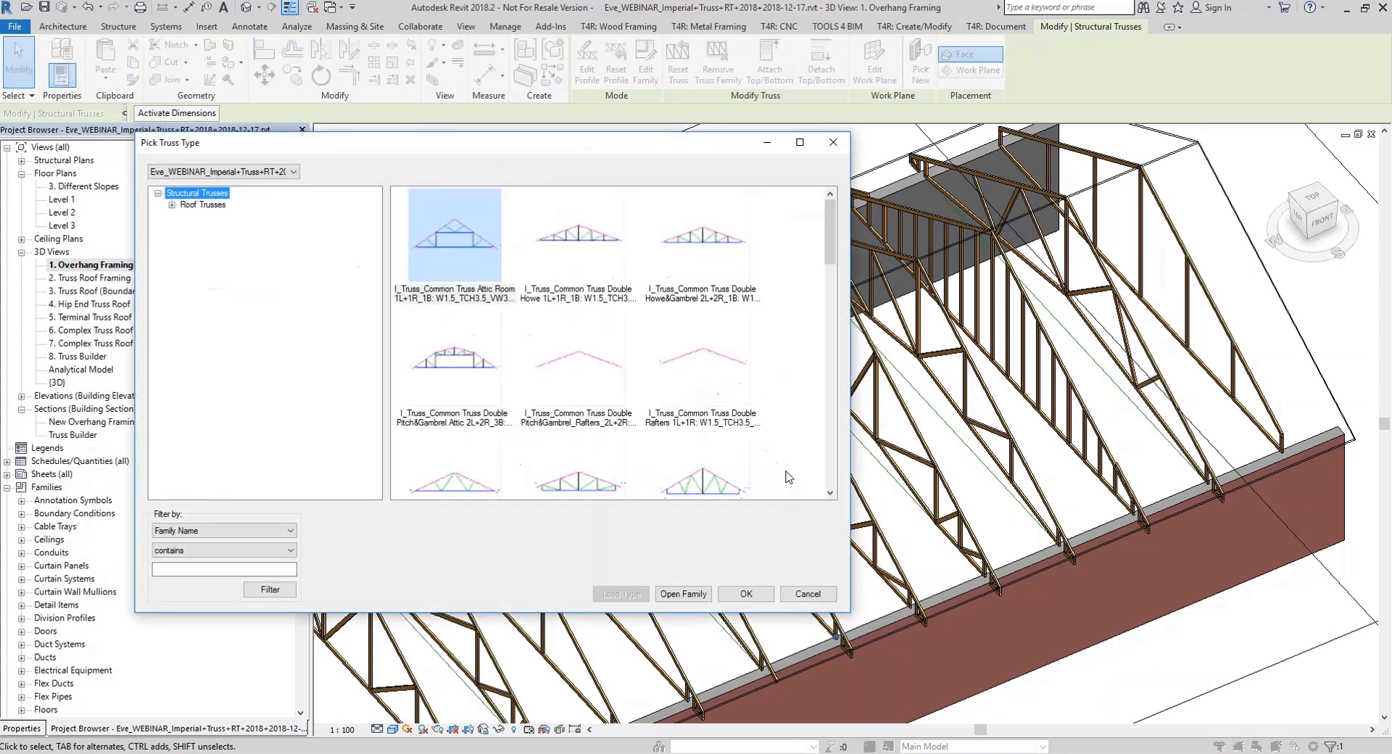
{"action": "scroll", "coordinate": [779, 300], "scroll_direction": "down", "scroll_amount": 3}
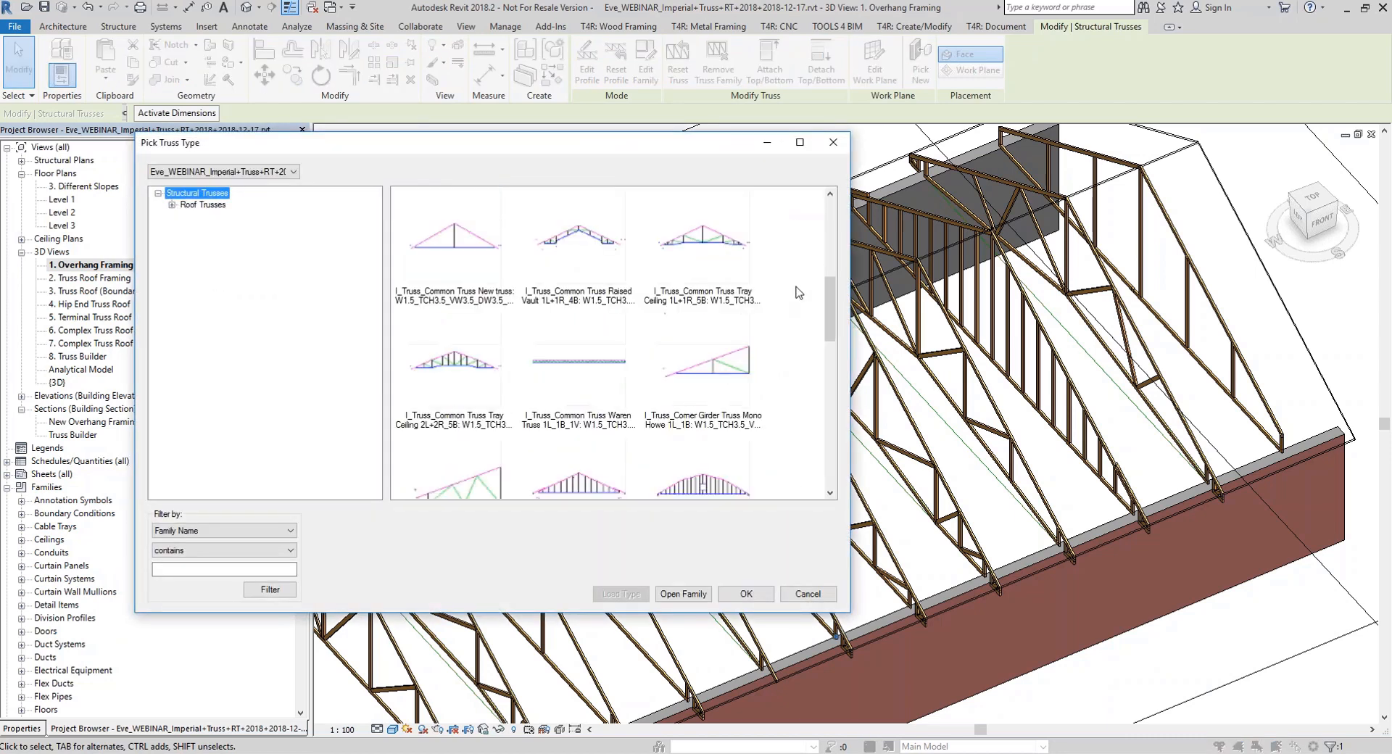
{"action": "scroll", "coordinate": [832, 323], "scroll_direction": "down", "scroll_amount": 3}
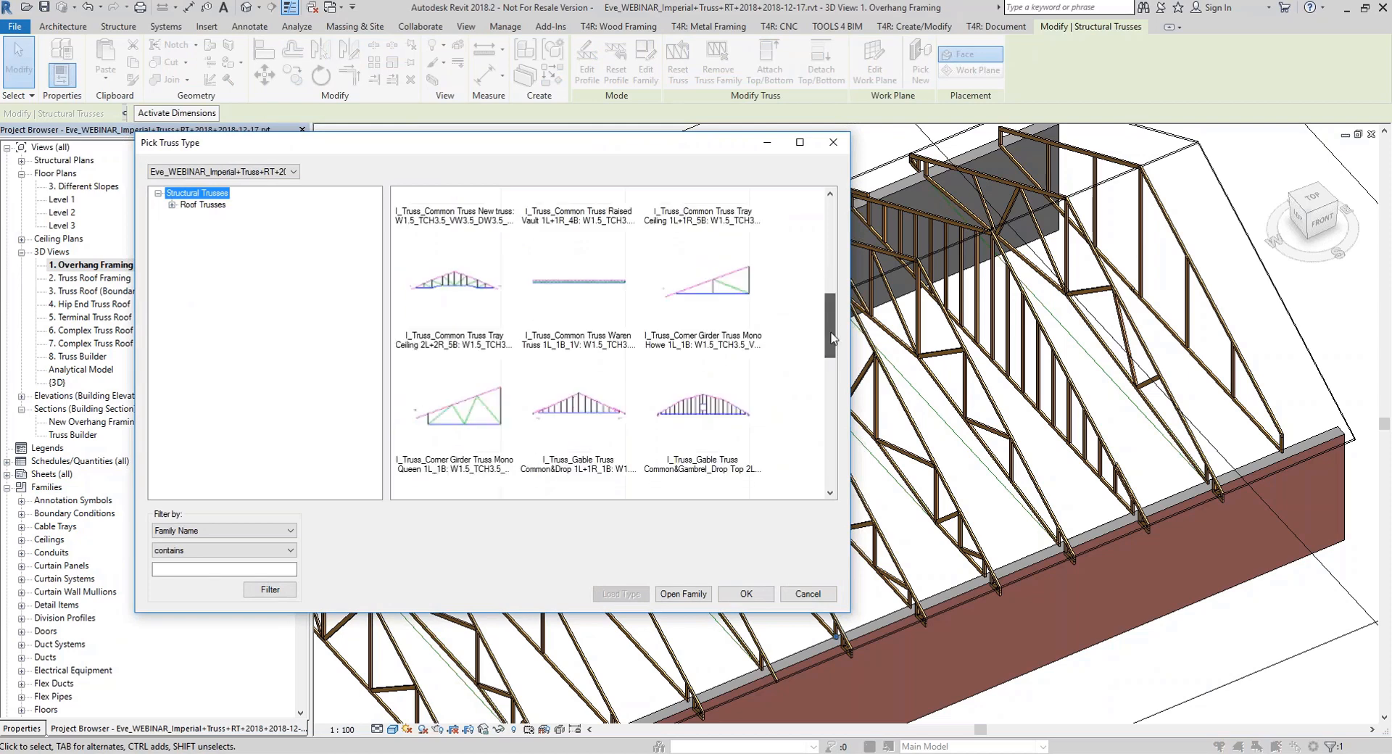
{"action": "left_click", "coordinate": [459, 250]}
{"action": "scroll", "coordinate": [767, 402], "scroll_direction": "down", "scroll_amount": 3}
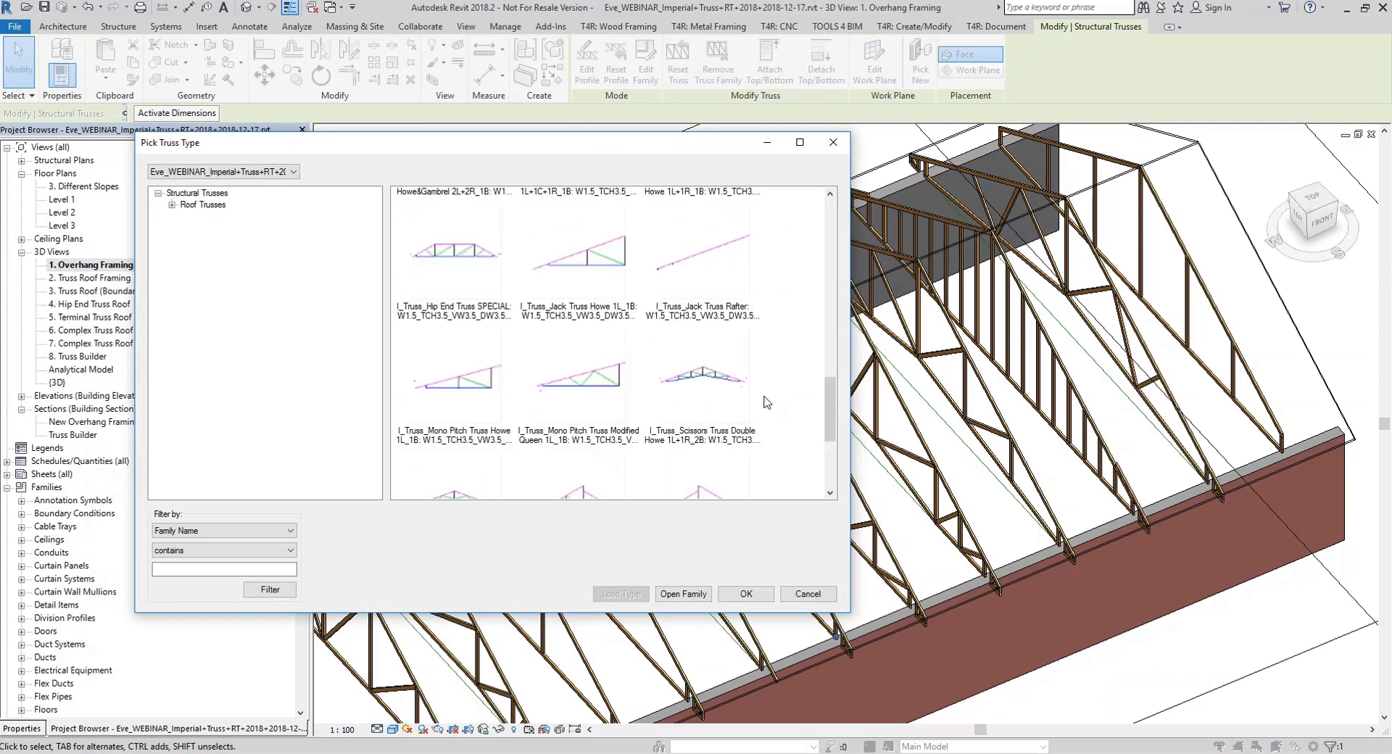
{"action": "left_click", "coordinate": [708, 385]}
{"action": "left_click", "coordinate": [751, 594]}
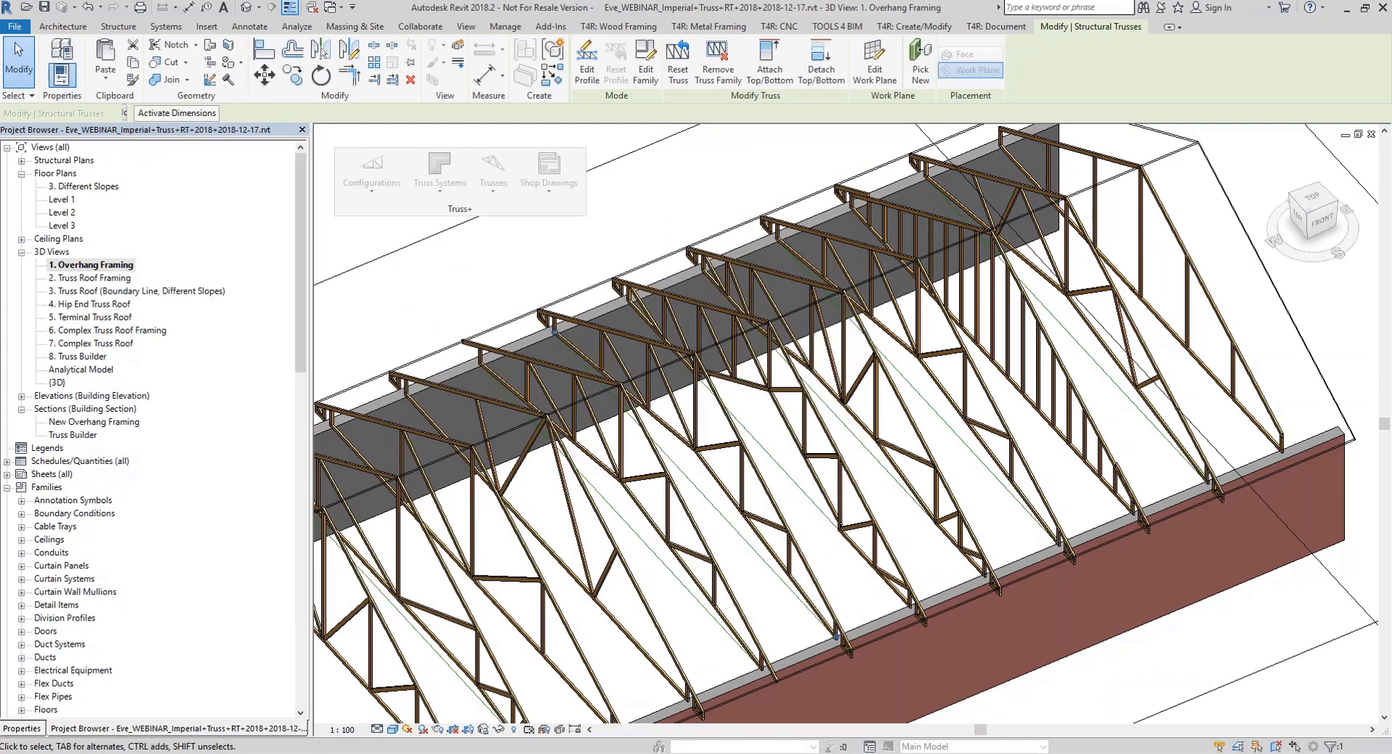
{"action": "left_click", "coordinate": [756, 475]}
{"action": "middle_click_drag", "start_coordinate": [756, 475], "coordinate": [479, 317], "text": "shift"}
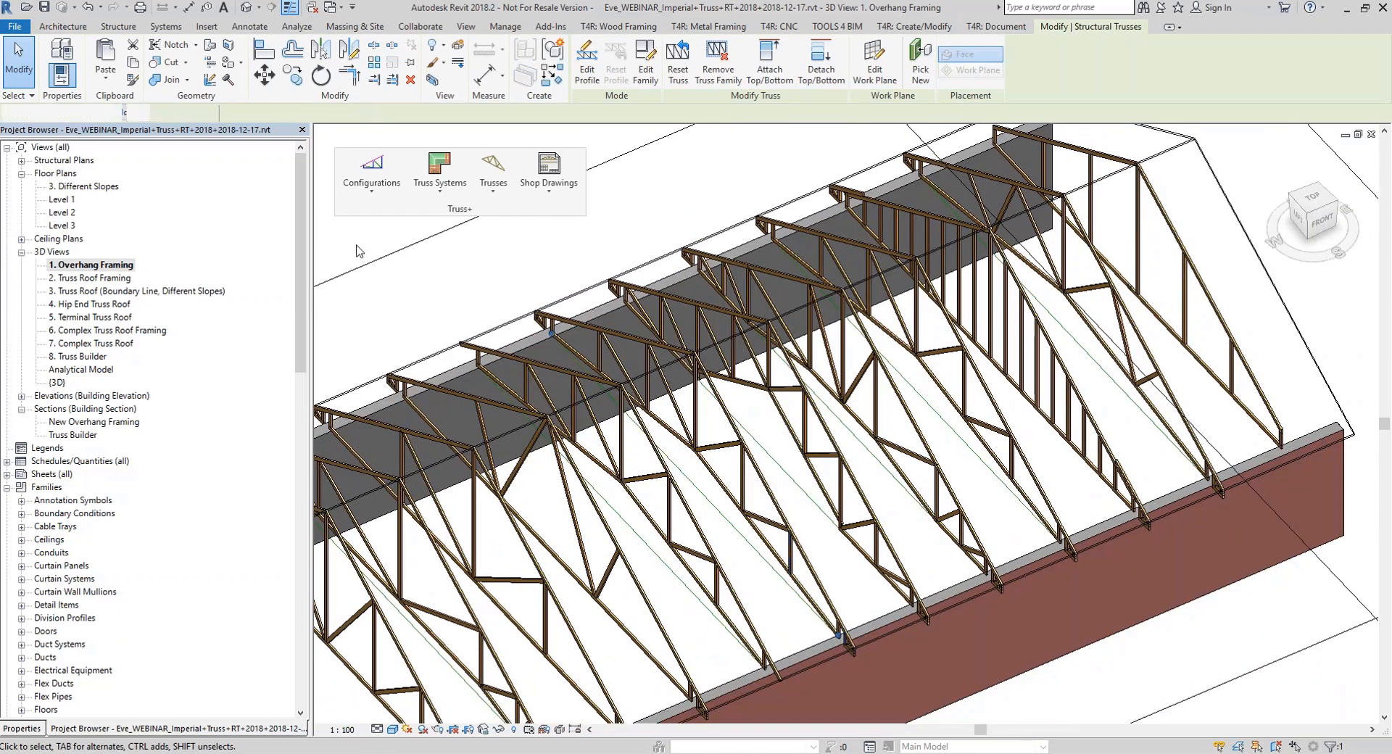
Open the 2. Truss Roof Framing 3D view and move the projecting wing's end wall outward to an offset of about 216
{"action": "double_click", "coordinate": [116, 278]}
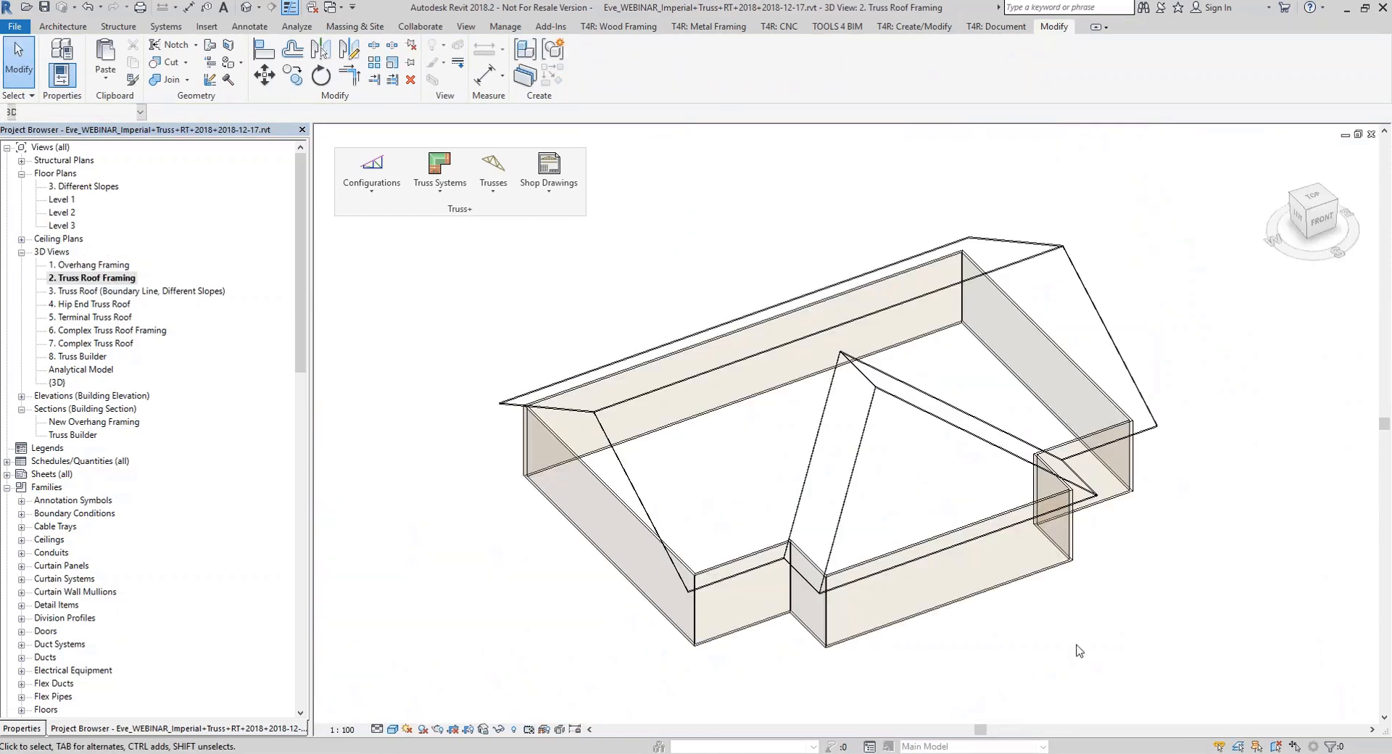
{"action": "scroll", "coordinate": [1075, 630], "scroll_direction": "down", "scroll_amount": 1}
{"action": "middle_click_drag", "start_coordinate": [1075, 625], "coordinate": [979, 586]}
{"action": "left_click", "coordinate": [834, 583]}
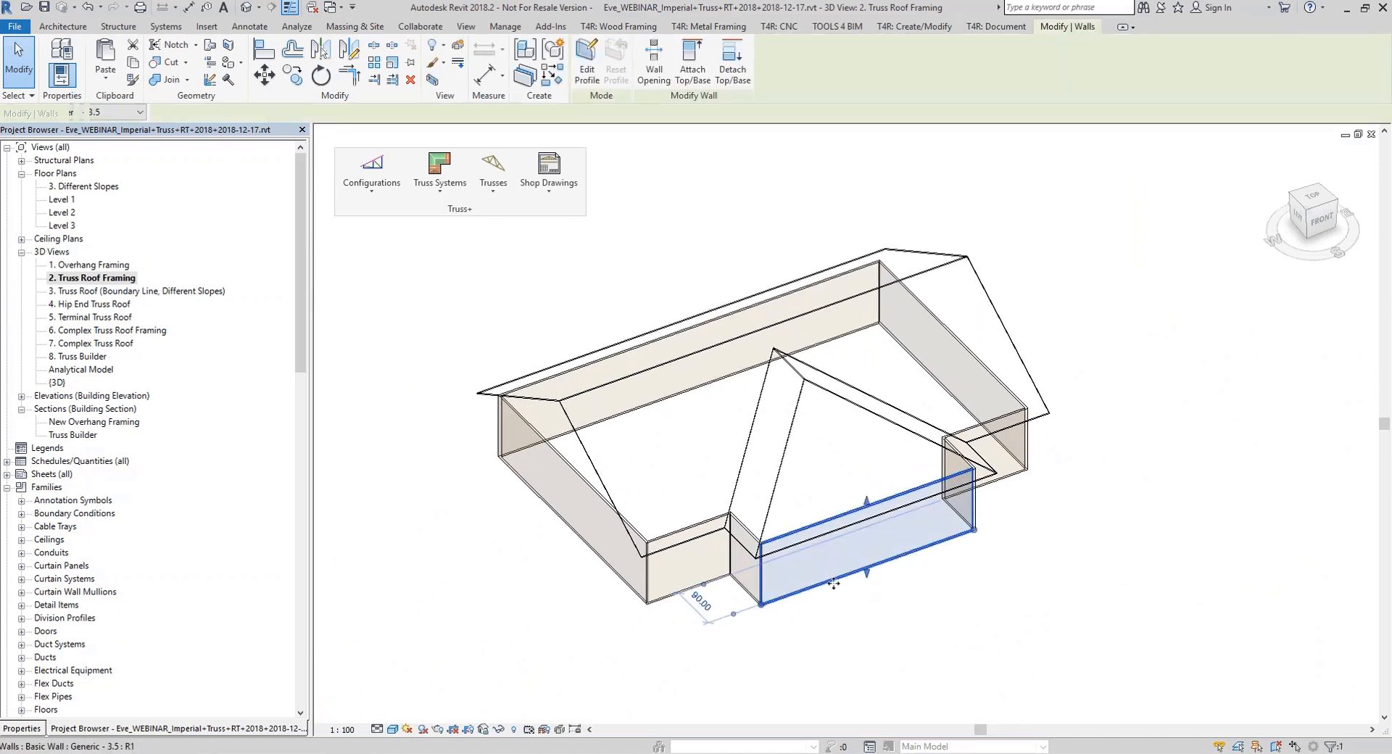
{"action": "left_click_drag", "start_coordinate": [847, 594], "coordinate": [881, 627]}
{"action": "key", "text": "Escape"}
{"action": "middle_click_drag", "start_coordinate": [1008, 663], "coordinate": [1237, 605], "text": "shift"}
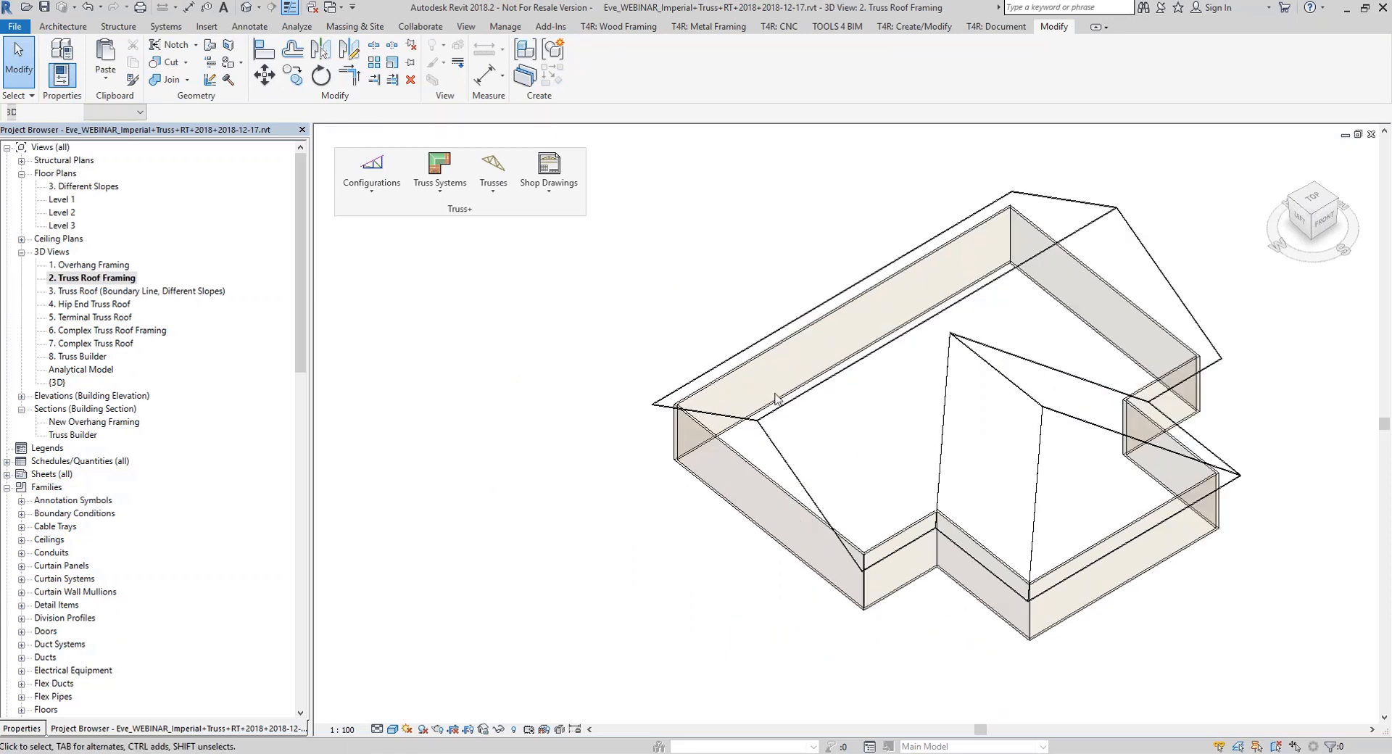
Change the end type in the Roof Truss Design Settings to the plain top chord overhang without boxed framing
{"action": "left_click", "coordinate": [372, 170]}
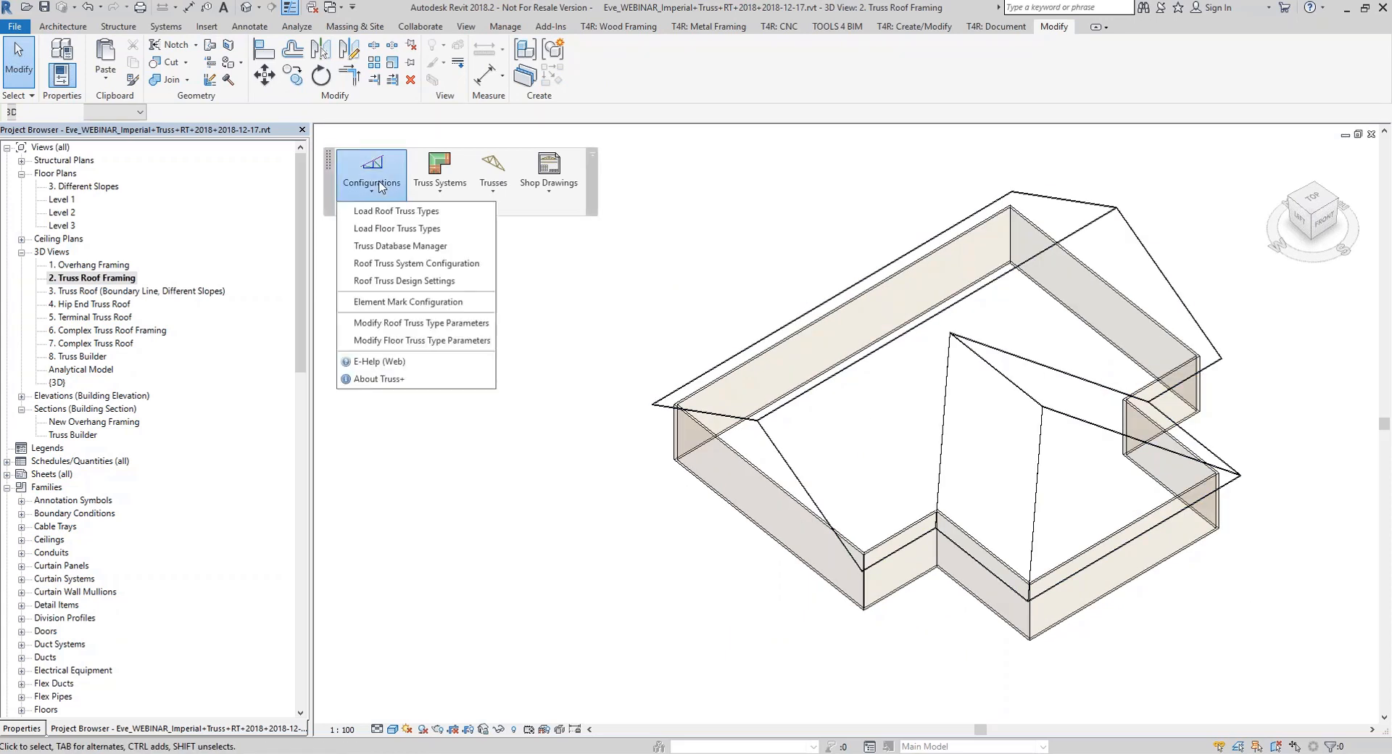
{"action": "left_click", "coordinate": [376, 280]}
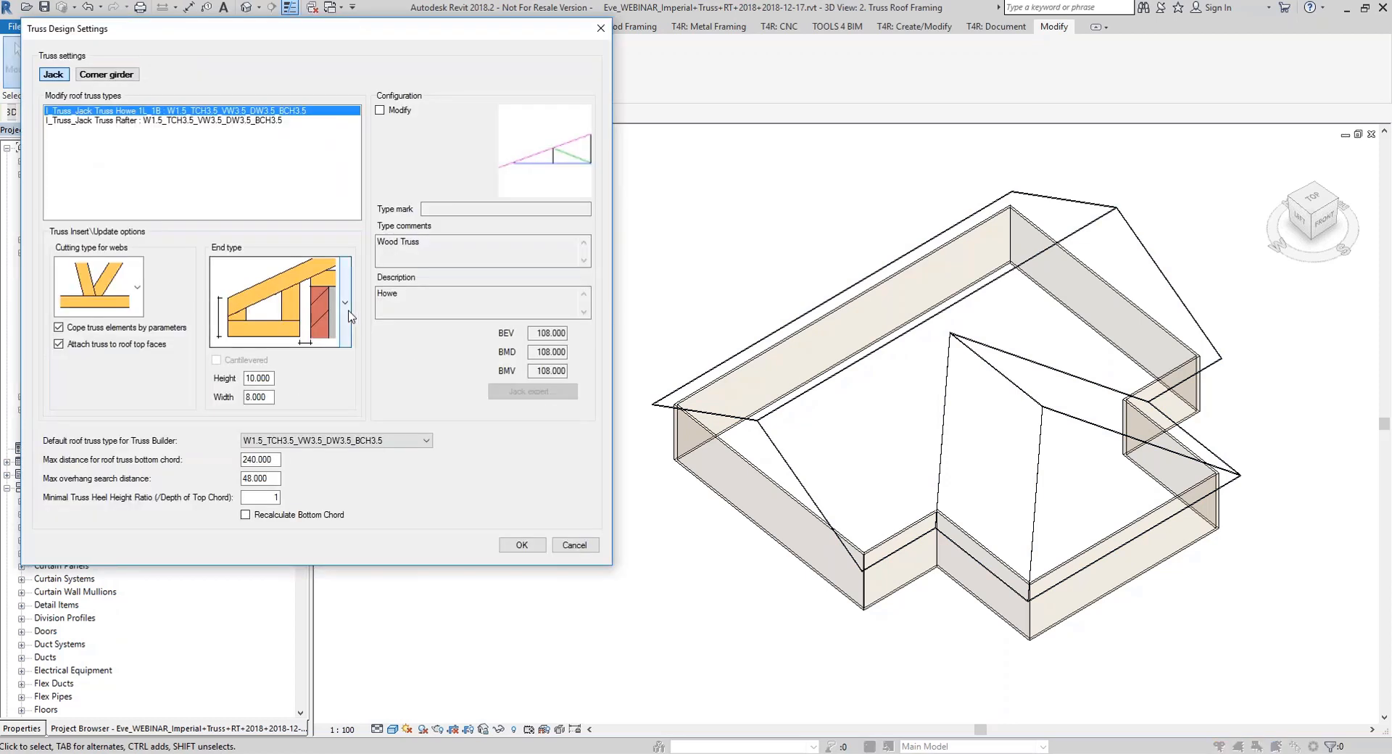
{"action": "left_click", "coordinate": [345, 303]}
{"action": "left_click", "coordinate": [285, 358]}
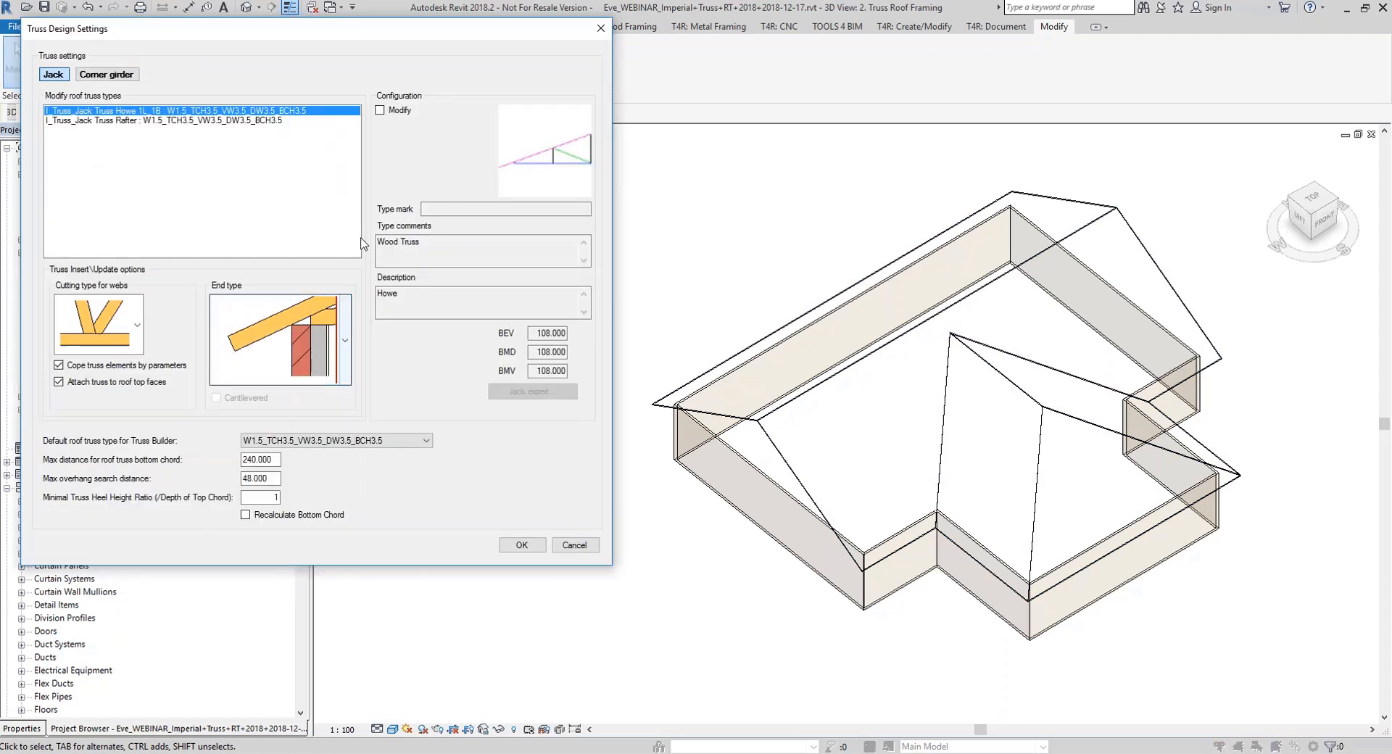
{"action": "left_click", "coordinate": [521, 544]}
Insert a truss system grid by one roof line at the wing's end eave, using type Step Down - HE-HG-JT-SB108-TCH1.5x3.5
{"action": "middle_click_drag", "start_coordinate": [1140, 635], "coordinate": [1102, 637], "text": "shift"}
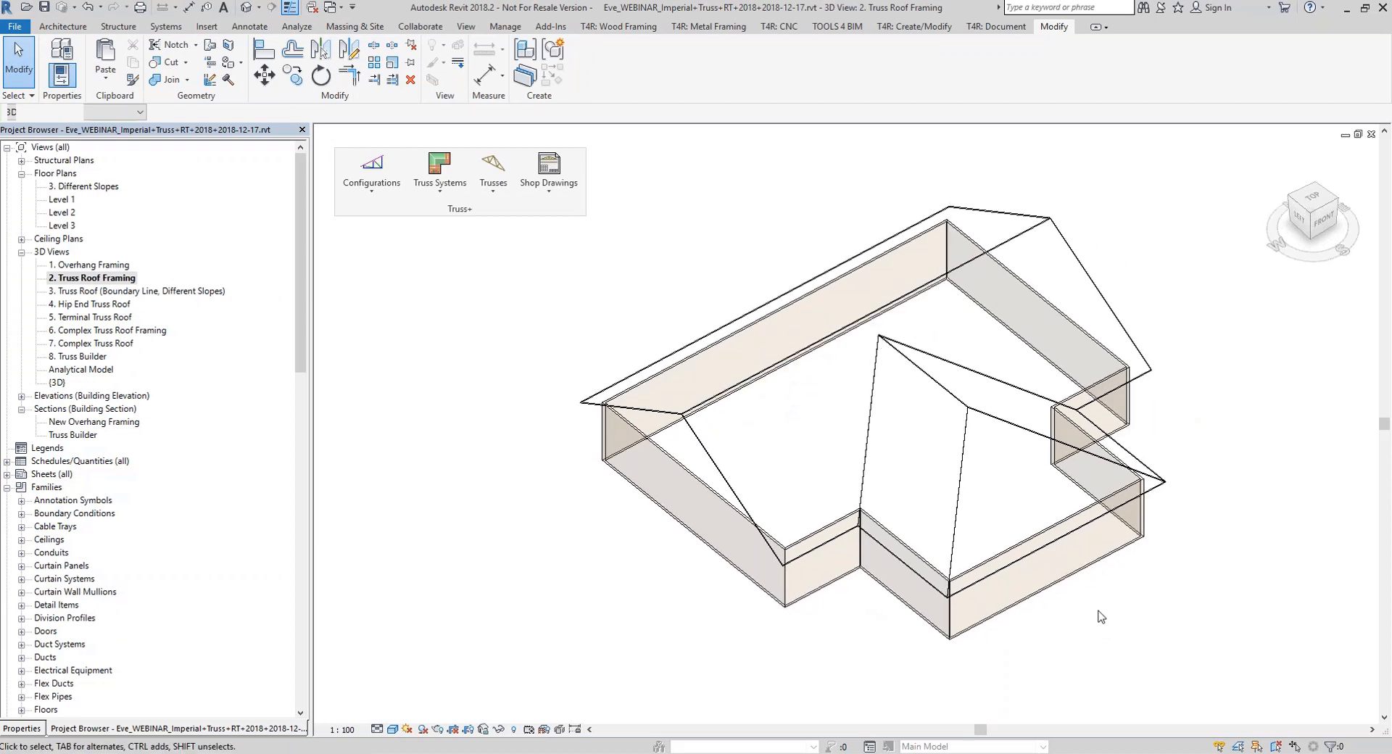
{"action": "scroll", "coordinate": [1030, 562], "scroll_direction": "up", "scroll_amount": 4}
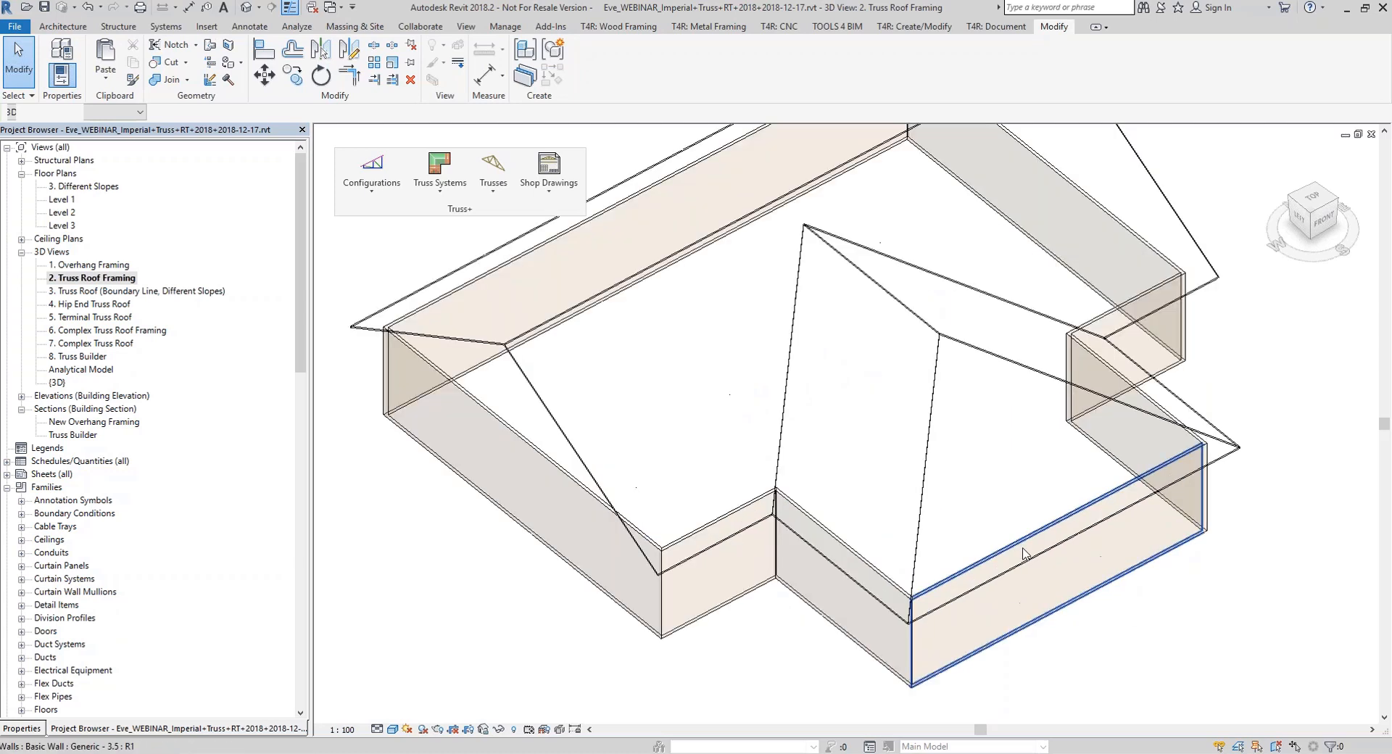
{"action": "left_click", "coordinate": [440, 185]}
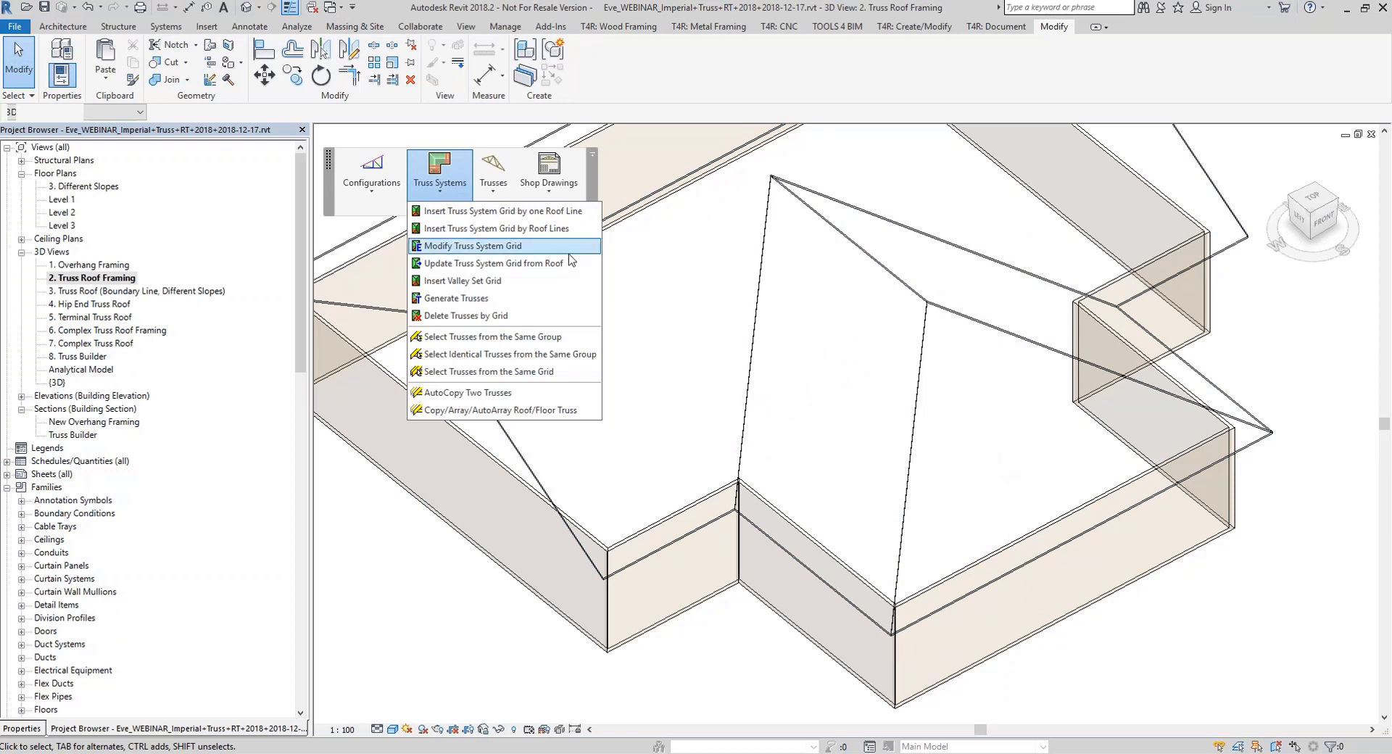
{"action": "left_click", "coordinate": [460, 212]}
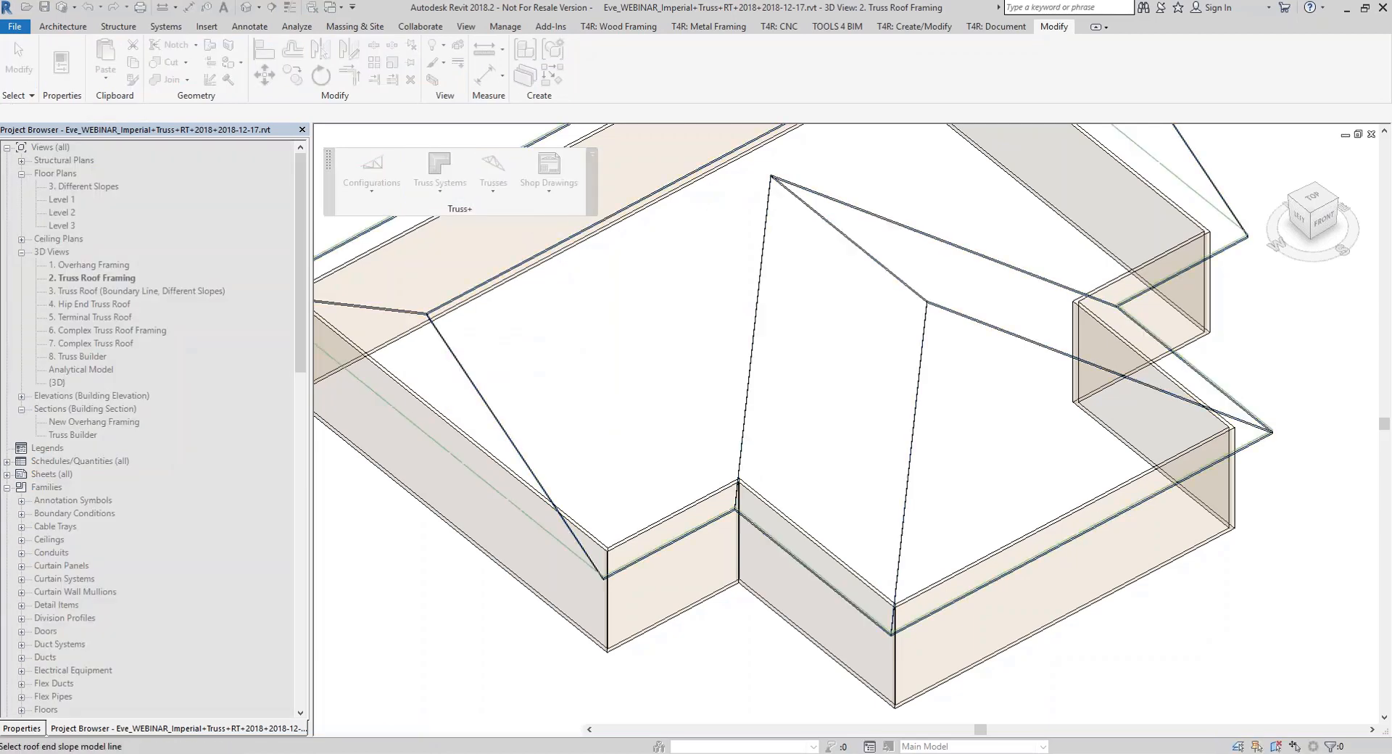
{"action": "left_click", "coordinate": [1096, 534]}
{"action": "left_click", "coordinate": [214, 56]}
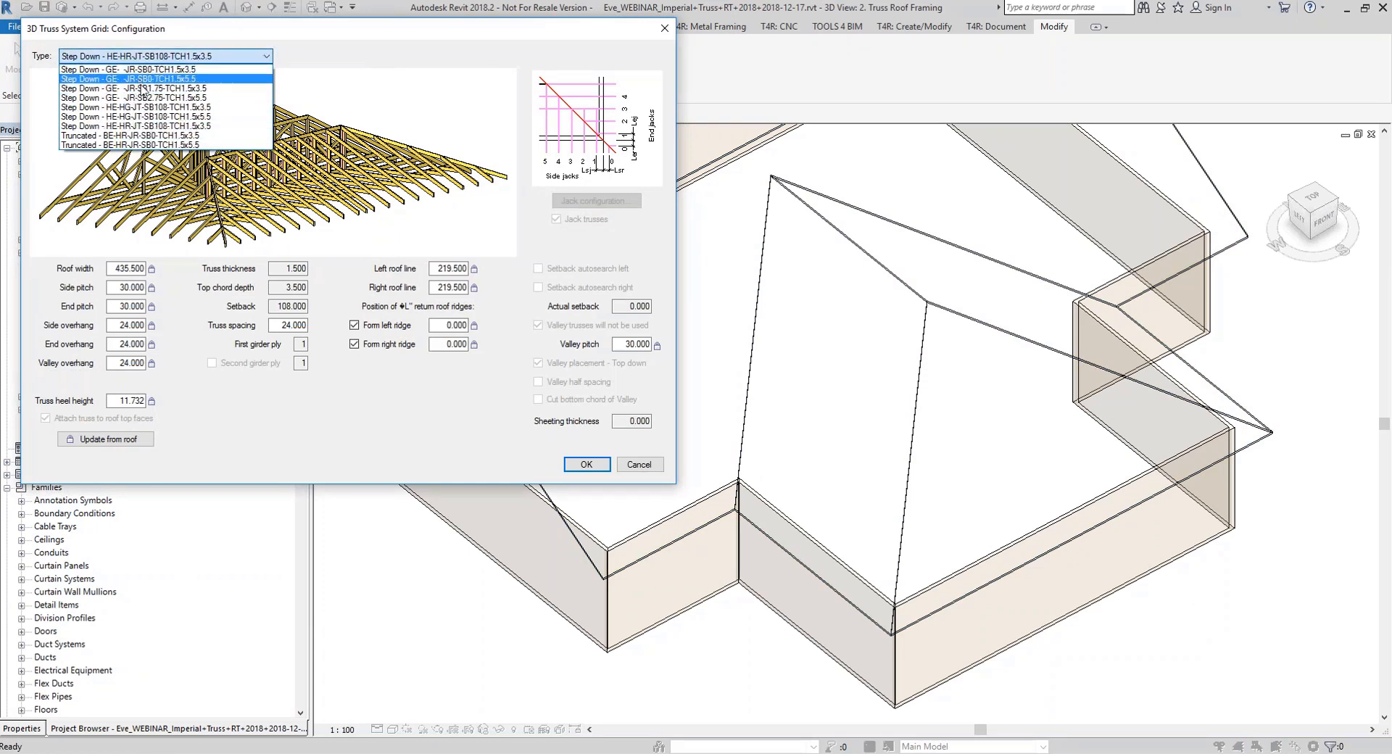
{"action": "left_click", "coordinate": [206, 109]}
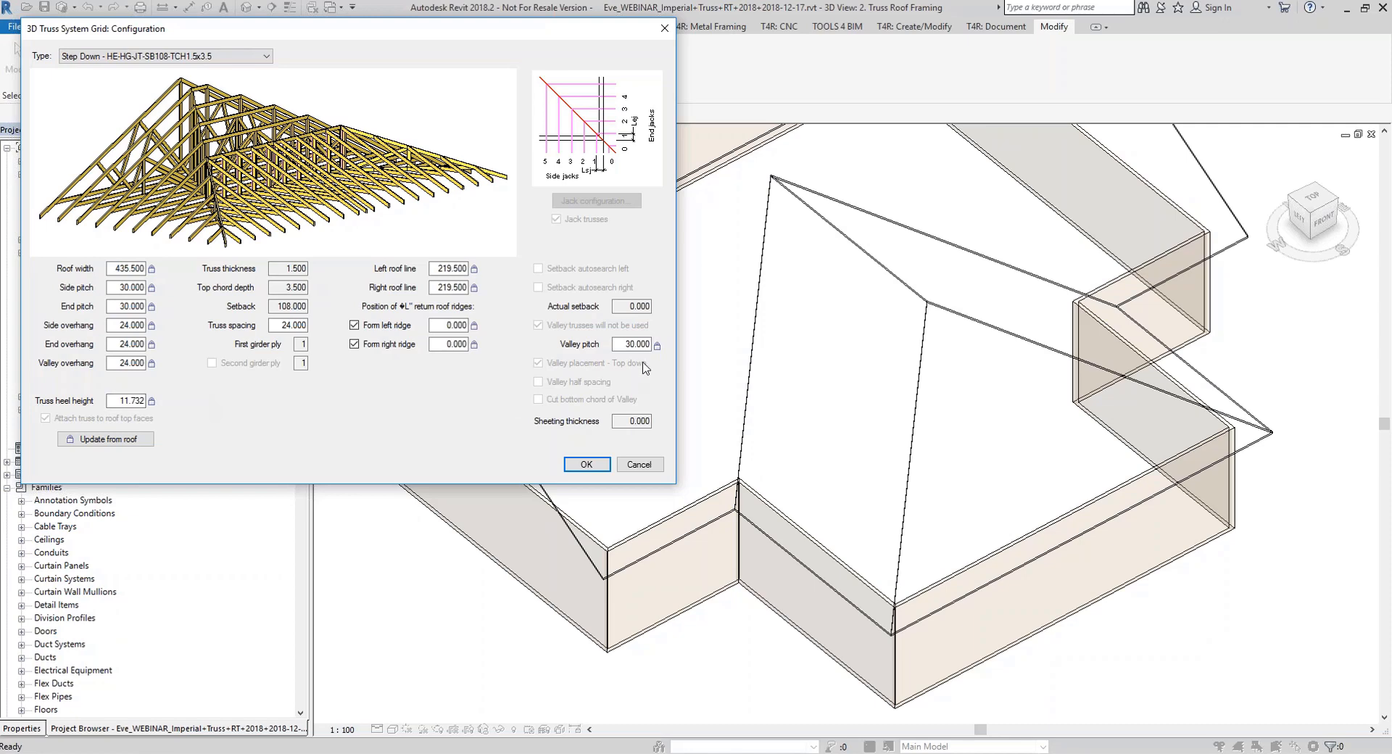
{"action": "left_click", "coordinate": [587, 464]}
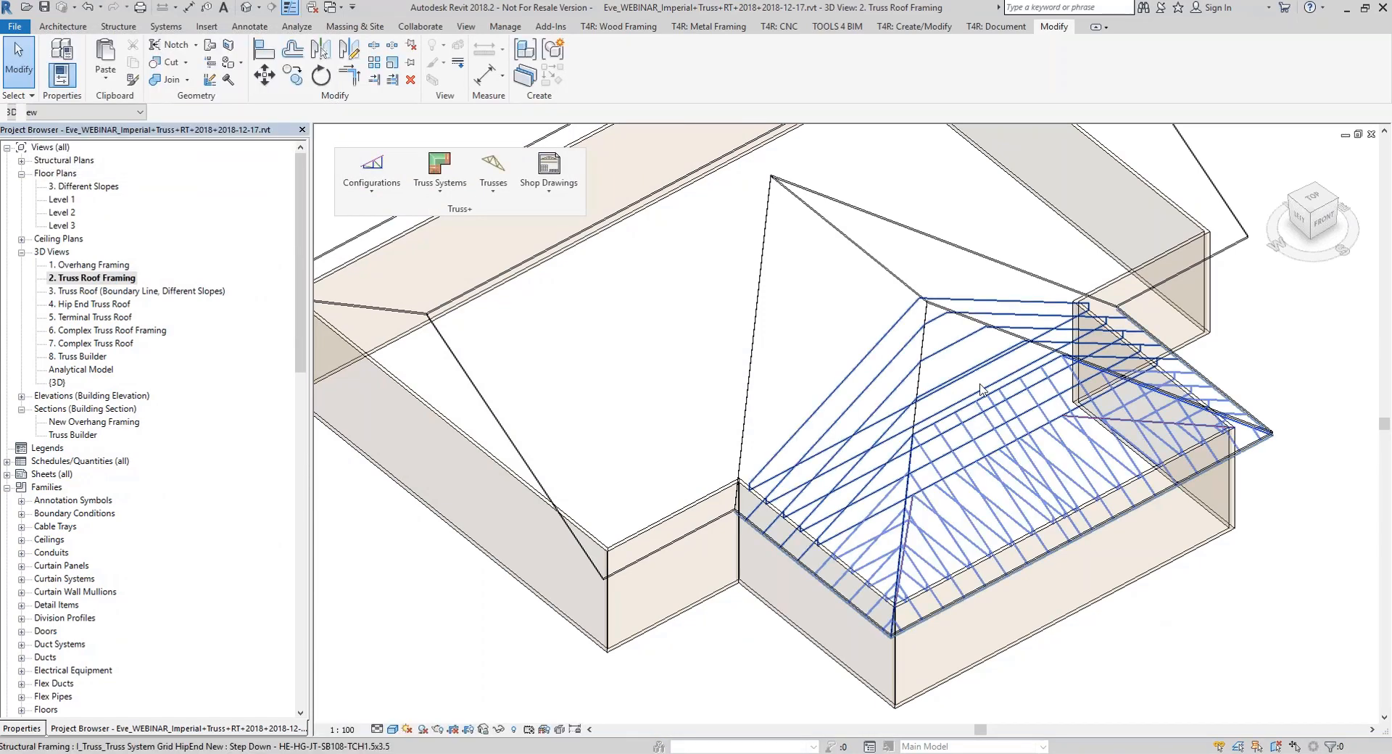
Turn off Set Main Roof in the properties of the hip end truss system grid
{"action": "left_click", "coordinate": [17, 728]}
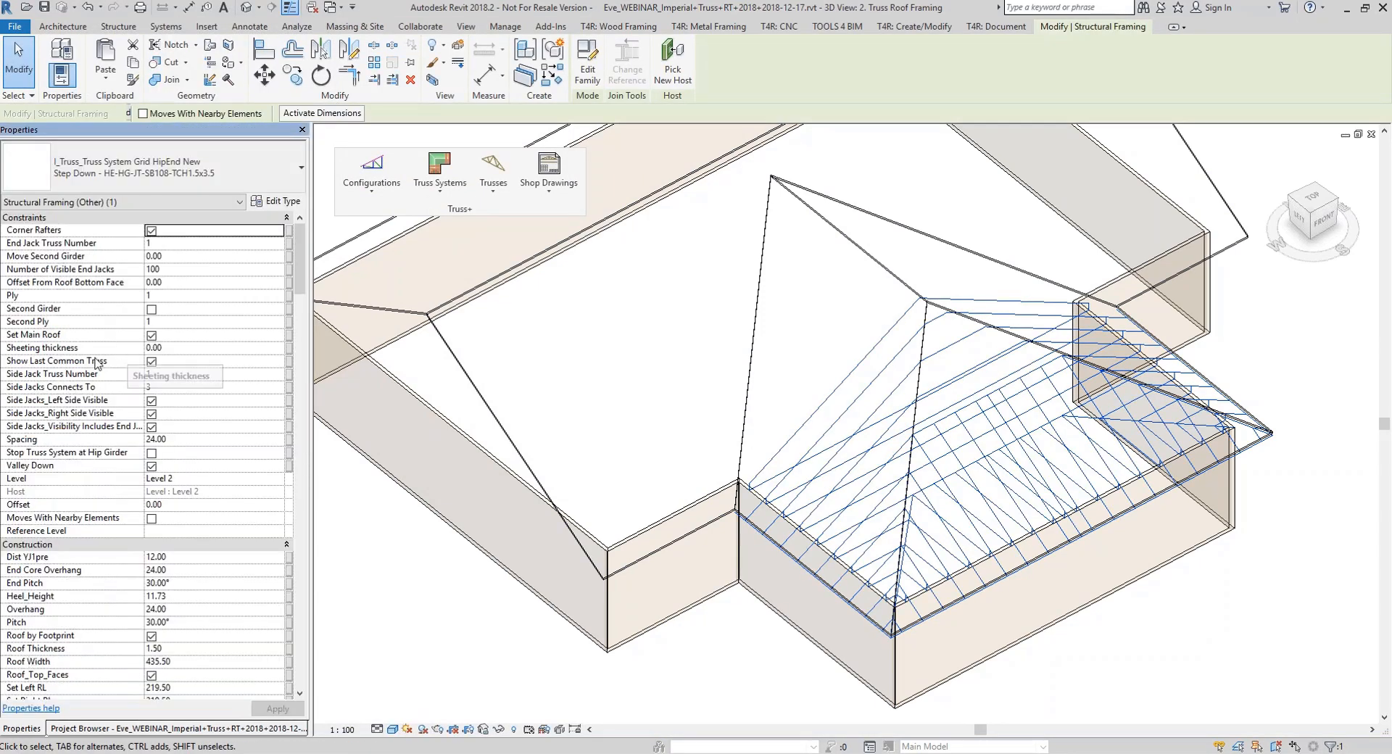
{"action": "left_click", "coordinate": [152, 336]}
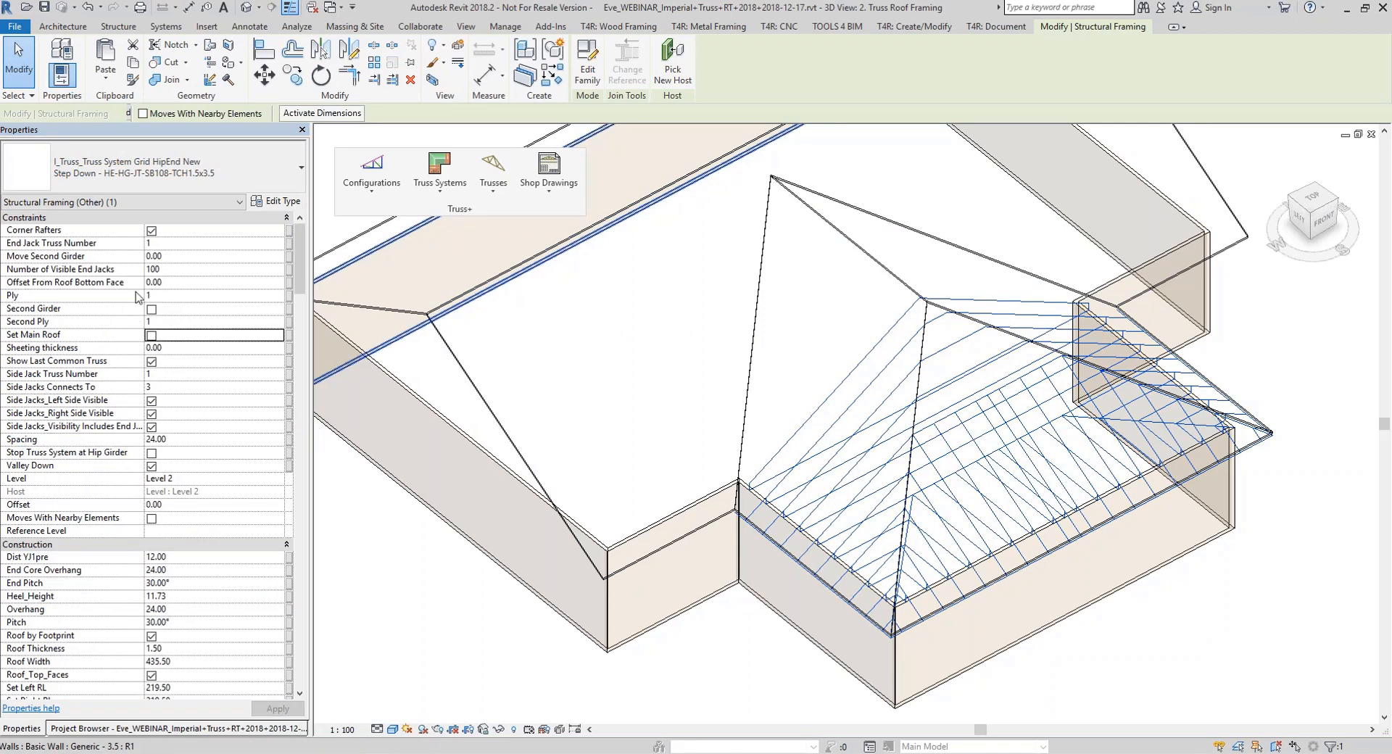
{"action": "left_click", "coordinate": [439, 190]}
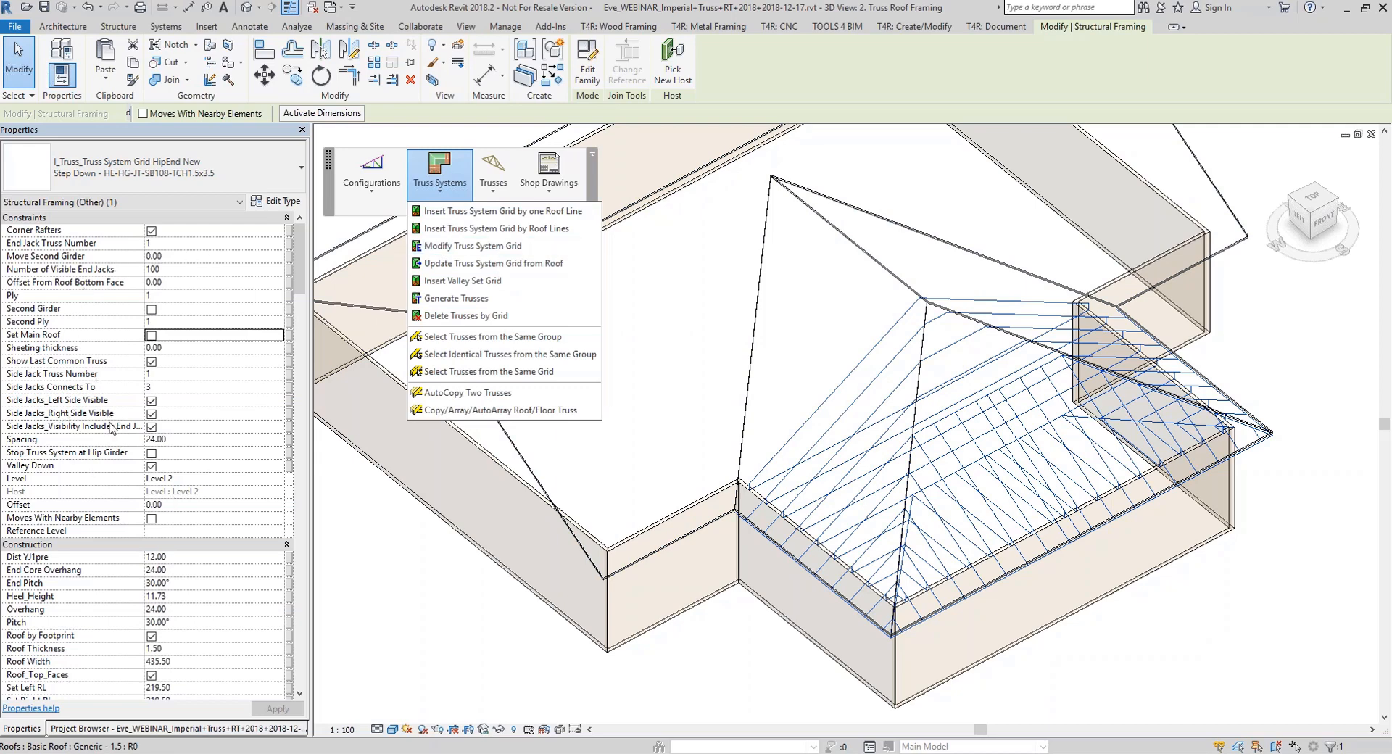
Set the Ply of the truss system grid to 3 and check the girder lines at the wall
{"action": "left_click", "coordinate": [166, 299]}
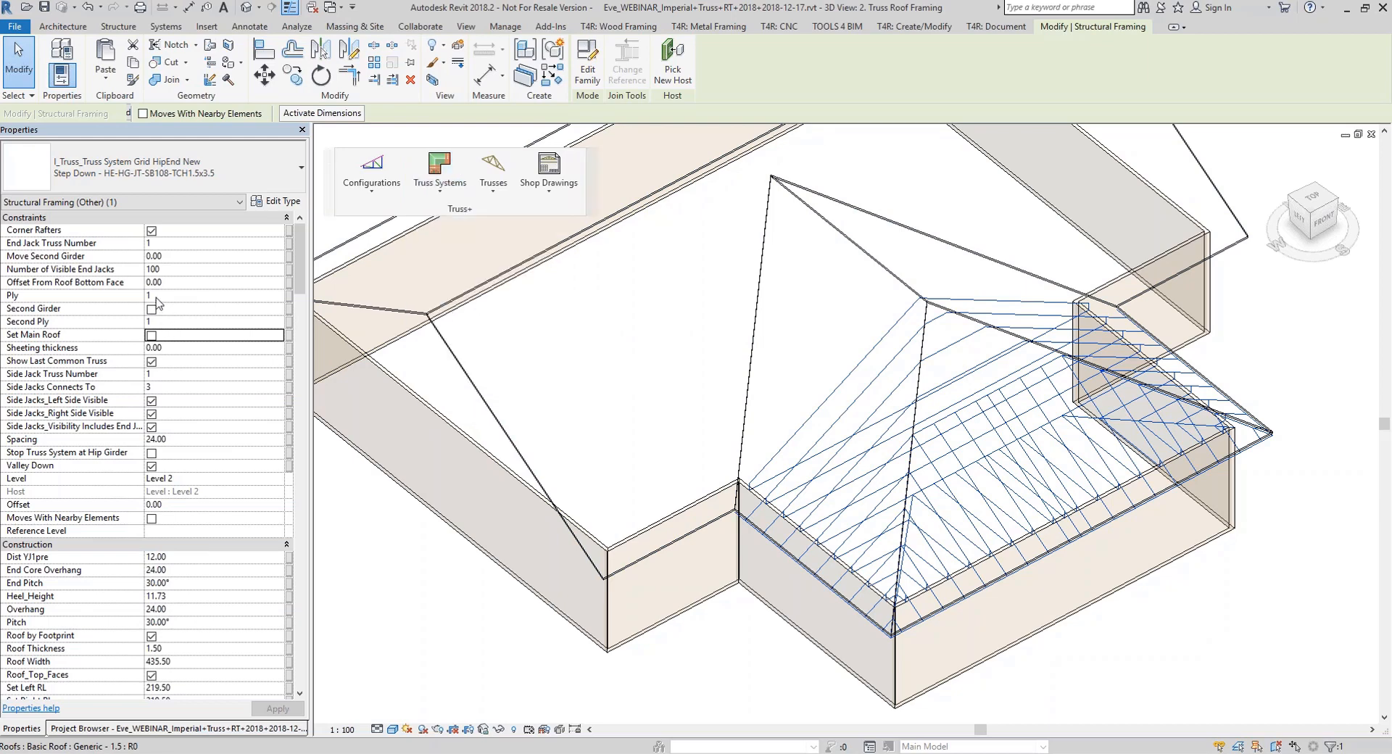
{"action": "left_click", "coordinate": [163, 297]}
{"action": "double_click", "coordinate": [171, 296]}
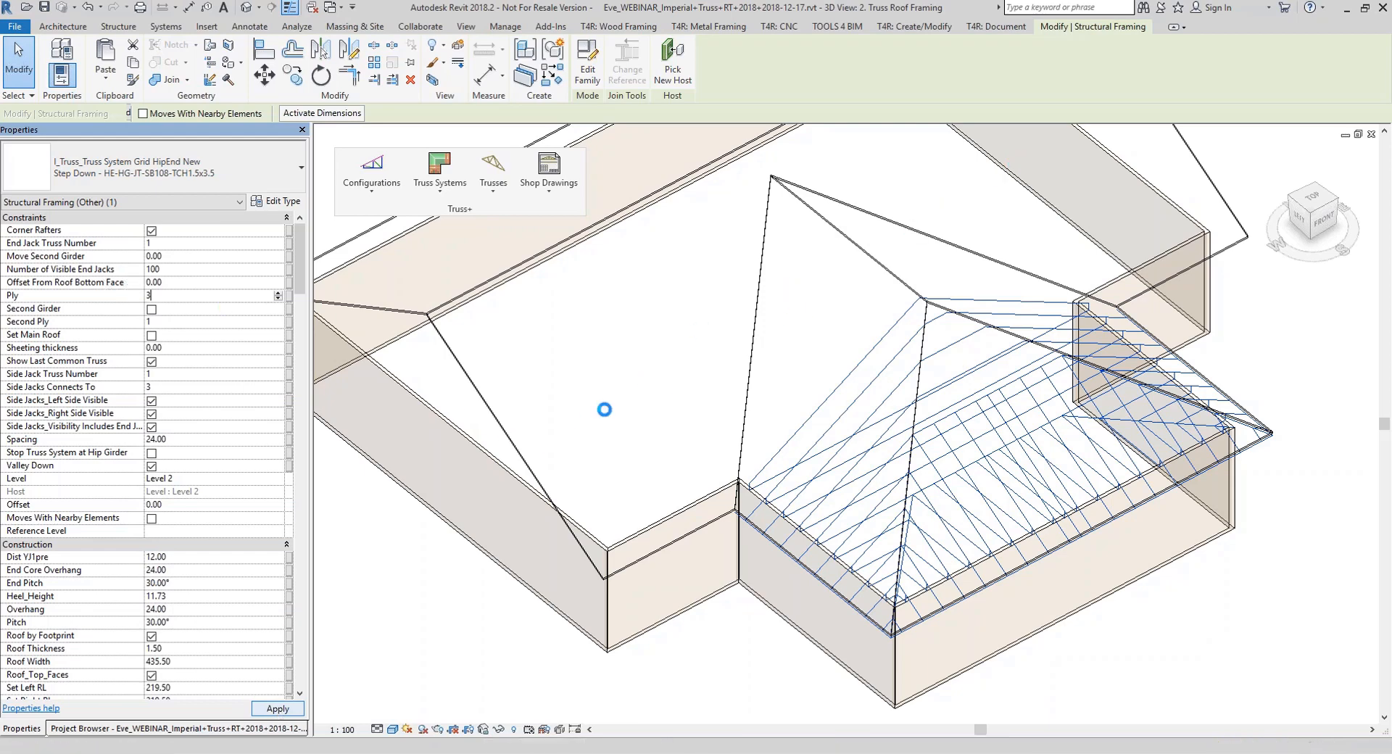
{"action": "scroll", "coordinate": [875, 523], "scroll_direction": "up", "scroll_amount": 4}
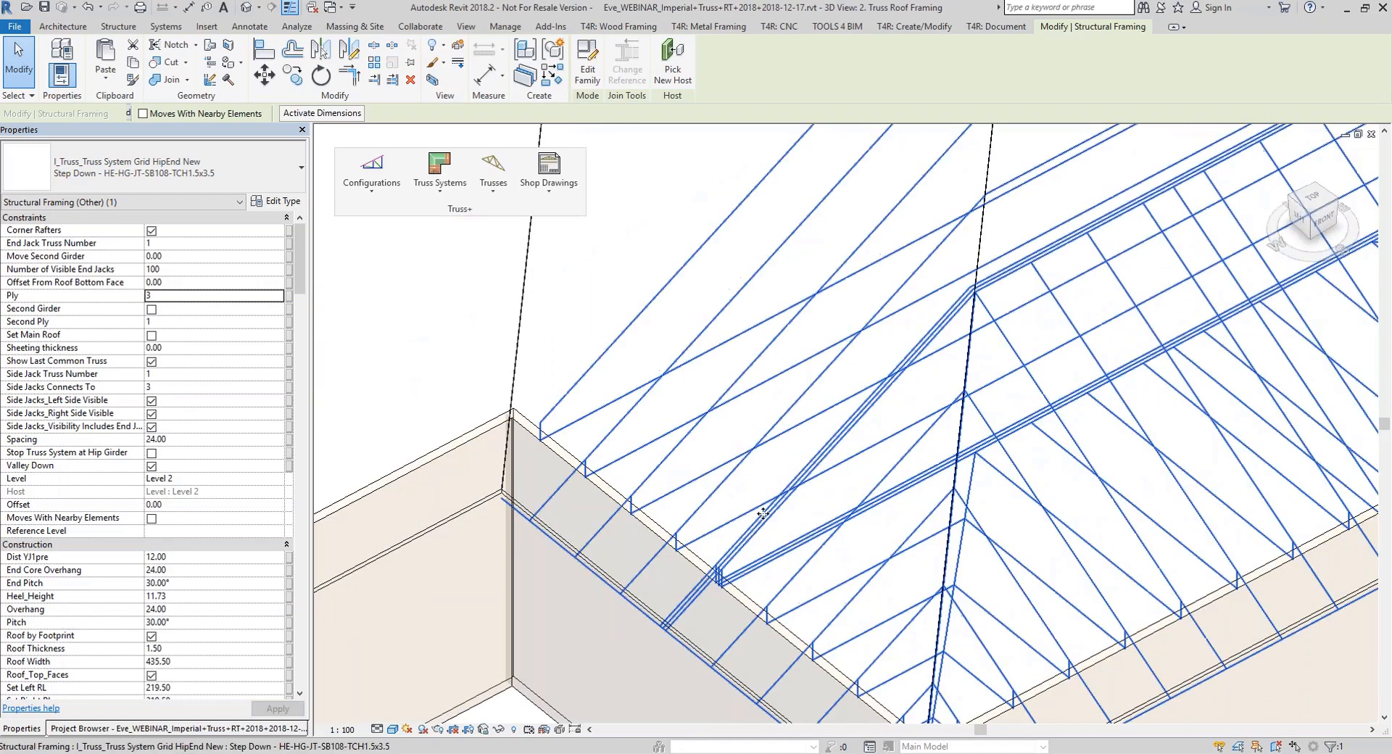
{"action": "left_click", "coordinate": [509, 717]}
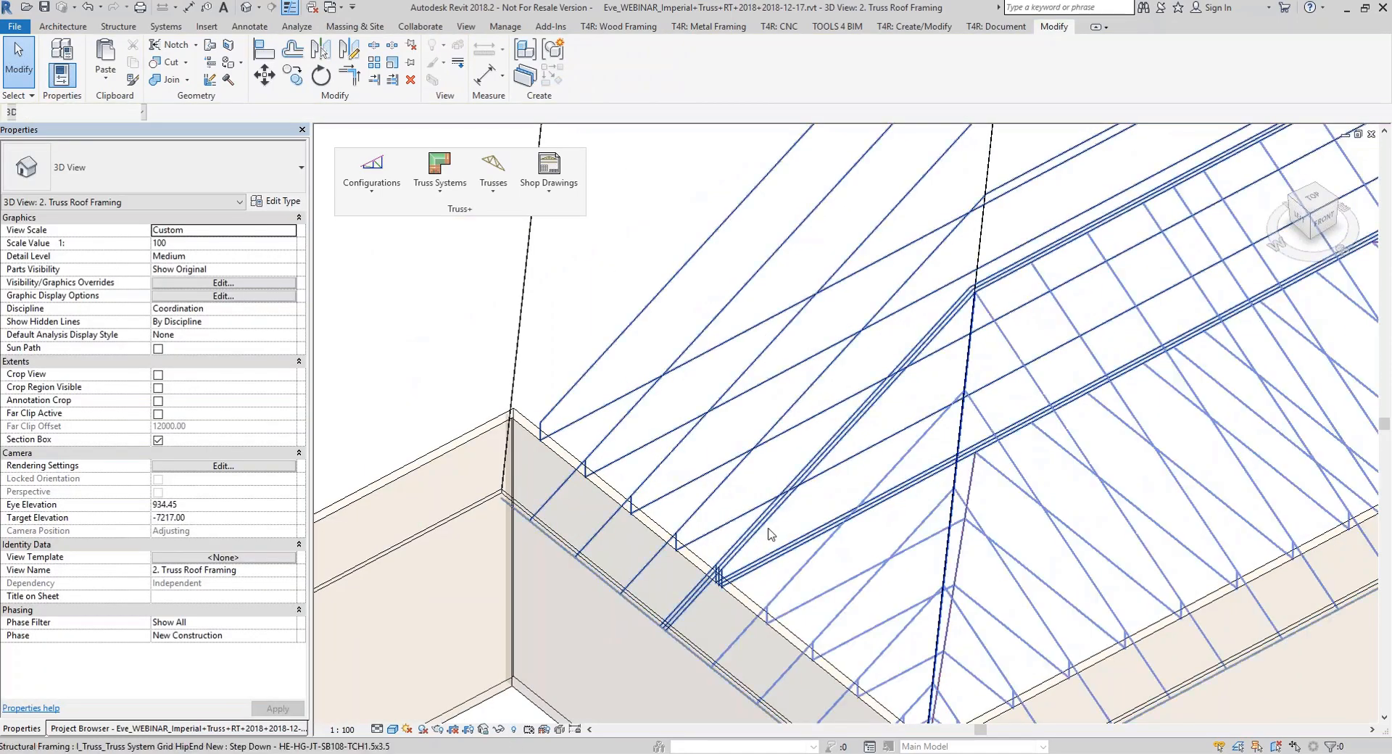
Set the offset dimension of the wing's end wall to 90 to shorten the wing
{"action": "scroll", "coordinate": [771, 533], "scroll_direction": "down", "scroll_amount": 3}
{"action": "middle_click_drag", "start_coordinate": [972, 528], "coordinate": [870, 451]}
{"action": "middle_click_drag", "start_coordinate": [1099, 602], "coordinate": [839, 578], "text": "shift"}
{"action": "left_click", "coordinate": [839, 578]}
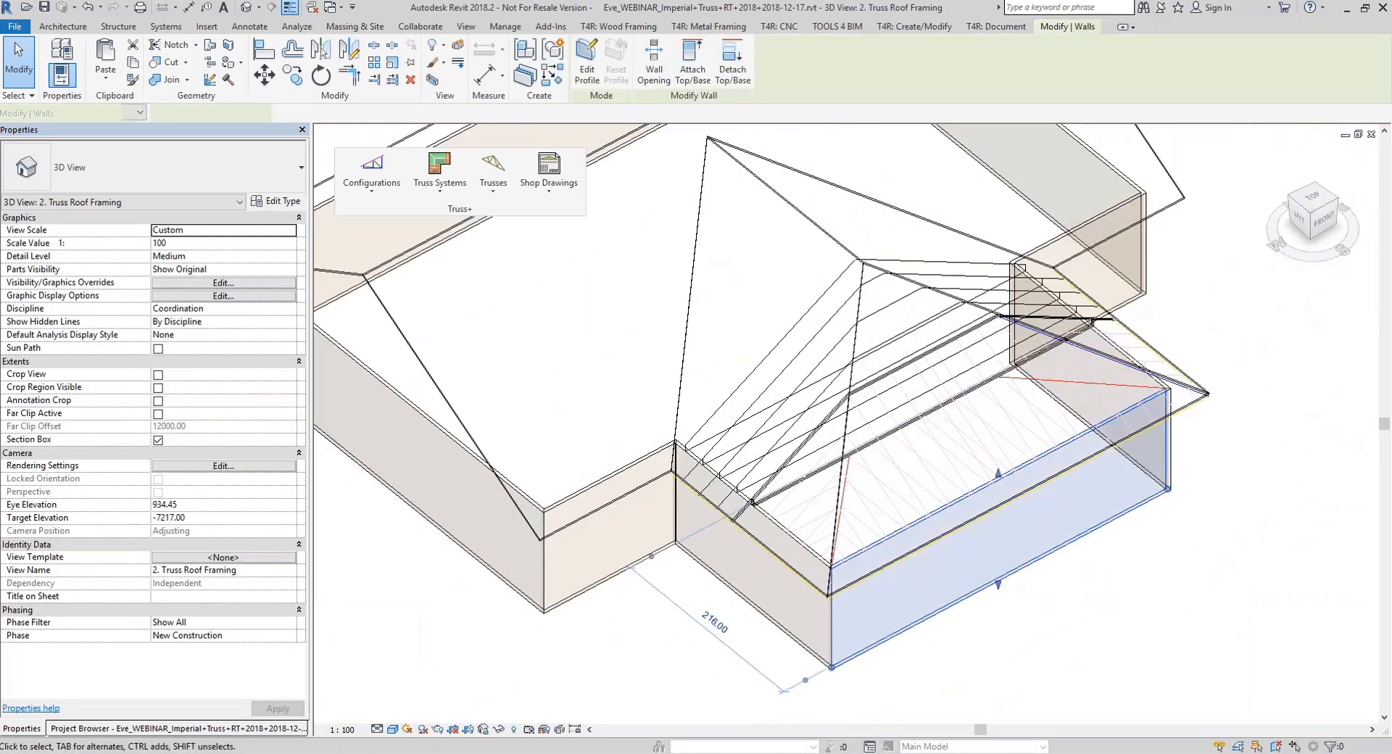
{"action": "left_click", "coordinate": [710, 622]}
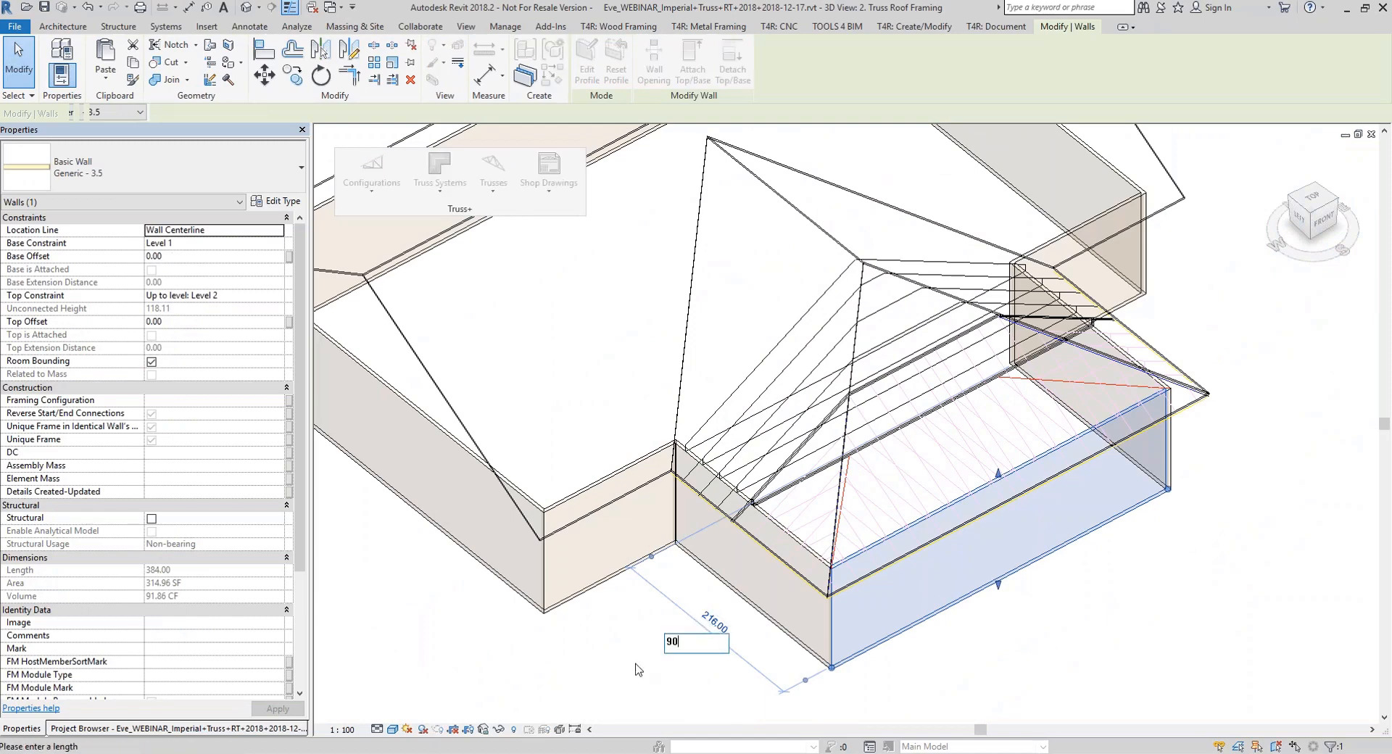
{"action": "key", "text": "Return"}
{"action": "left_click", "coordinate": [1025, 636]}
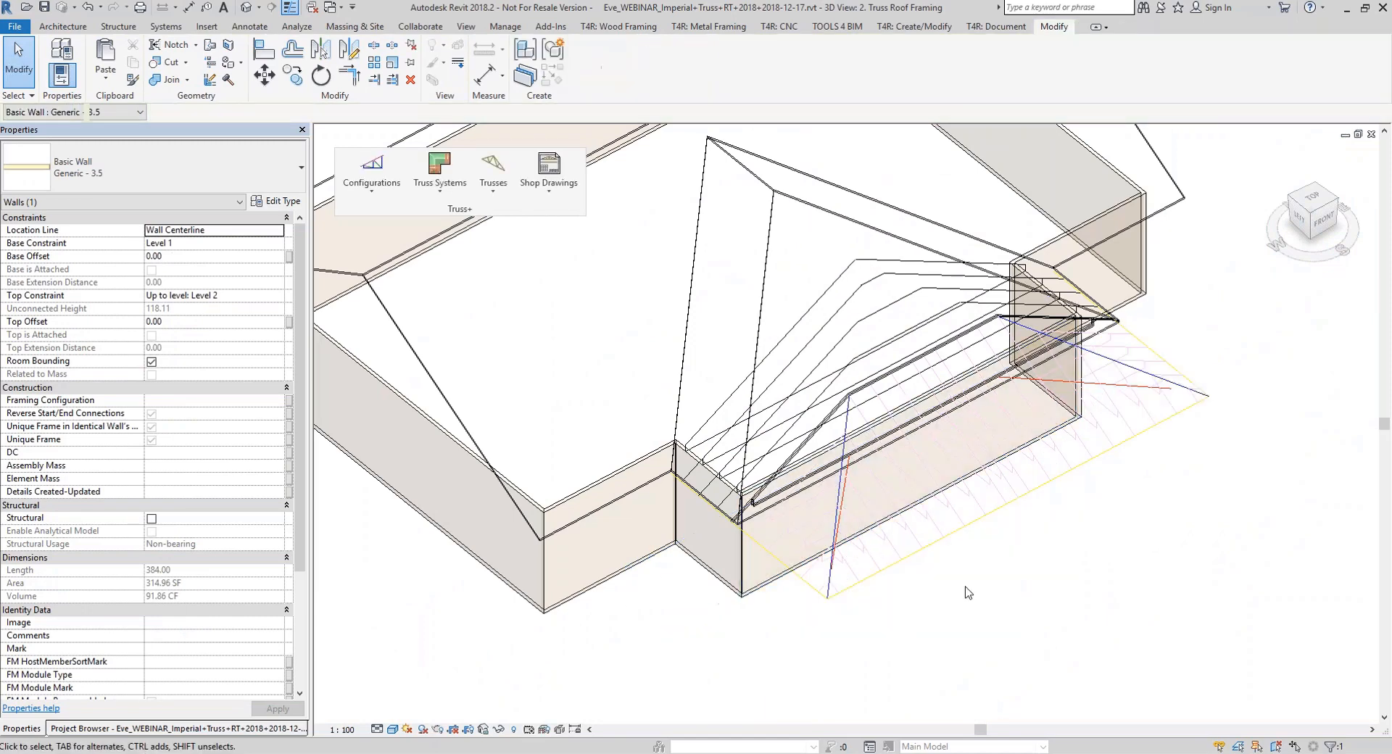
Update the wing's hip end truss system grid from the roof to match the shortened wing
{"action": "left_click", "coordinate": [900, 540]}
{"action": "left_click", "coordinate": [457, 192]}
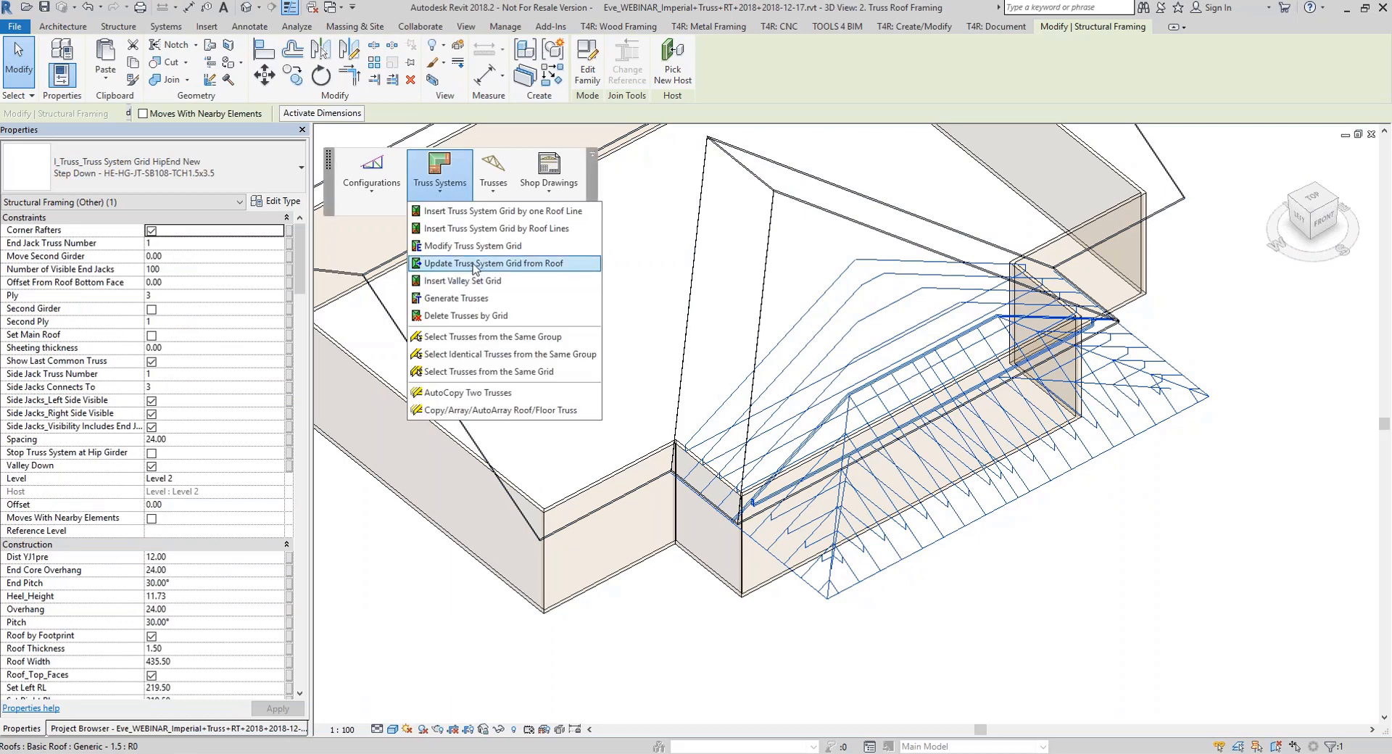
{"action": "left_click", "coordinate": [475, 263]}
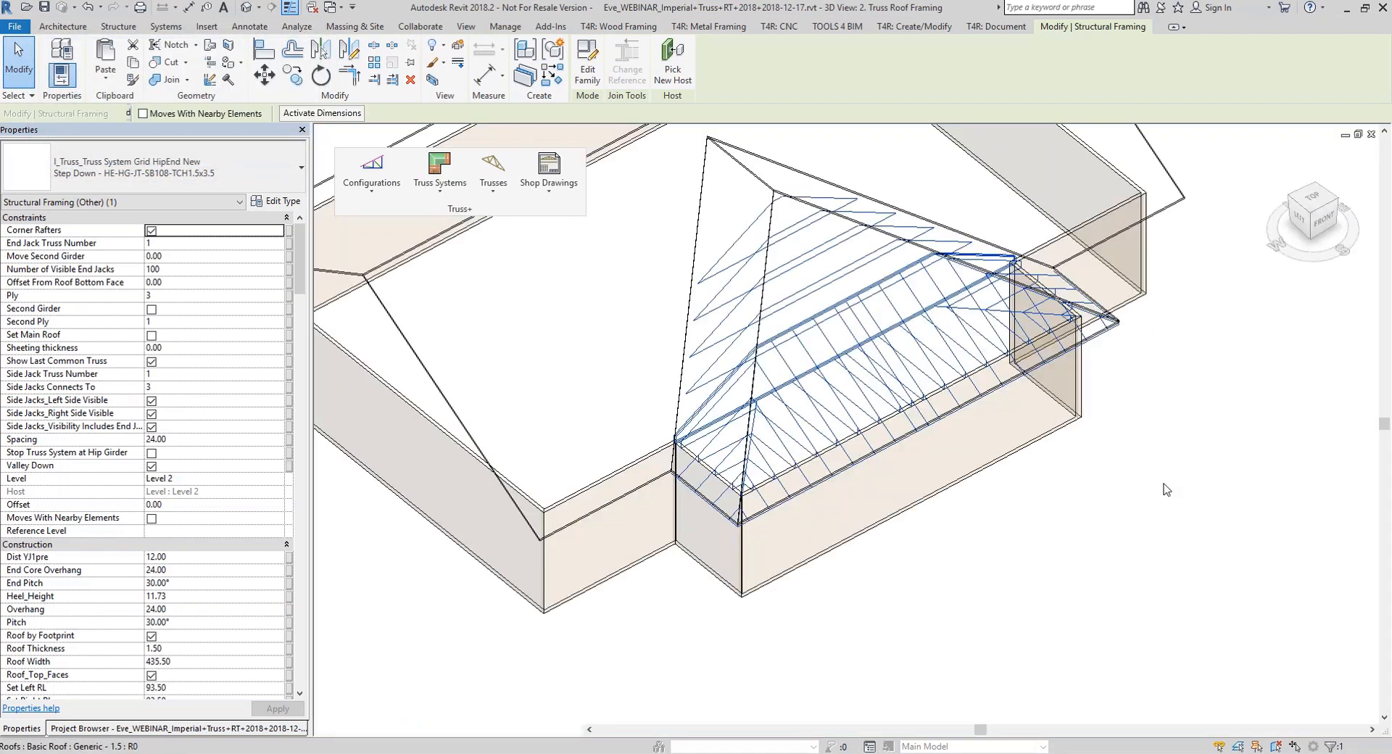
{"action": "middle_click_drag", "start_coordinate": [770, 324], "coordinate": [998, 639], "text": "shift"}
{"action": "scroll", "coordinate": [723, 232], "scroll_direction": "up", "scroll_amount": 1}
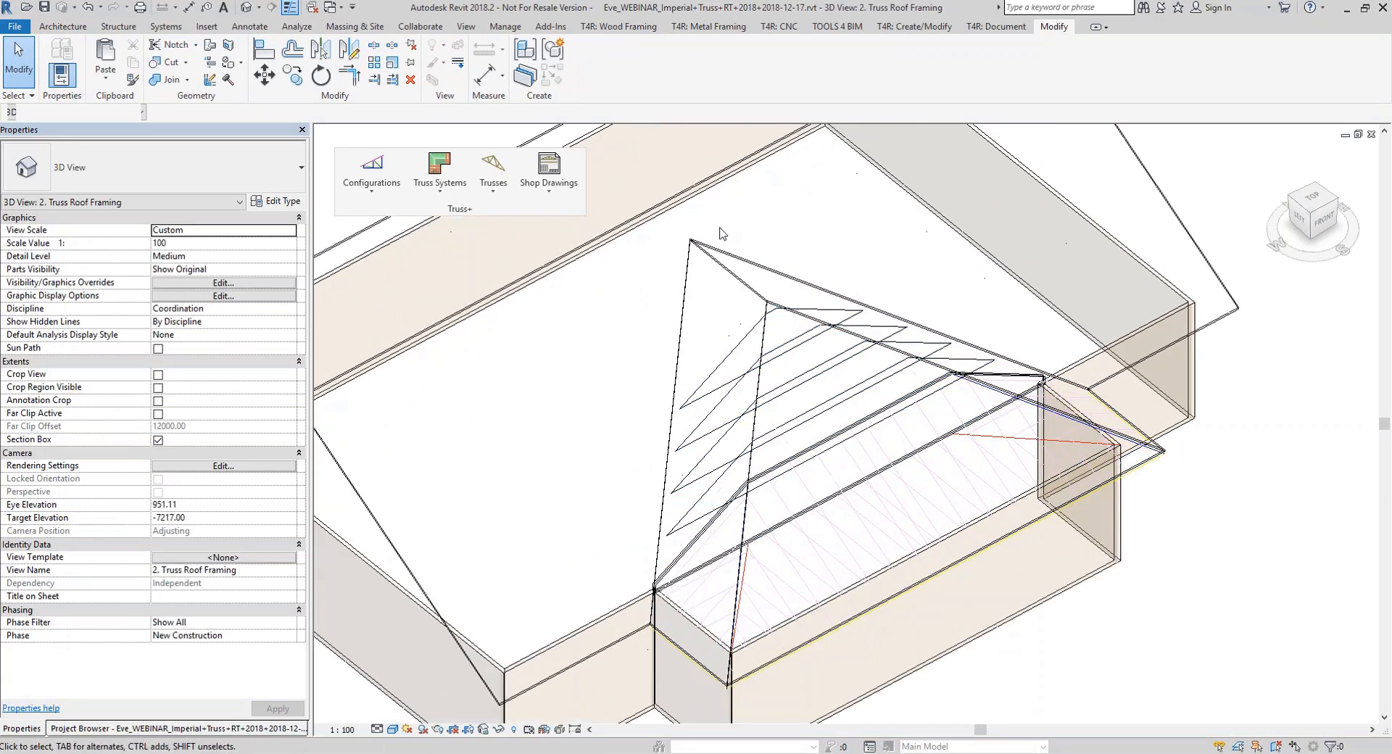
Insert a valley set grid at the peak of the wing, where its ridge meets the main roof
{"action": "left_click", "coordinate": [766, 325]}
{"action": "left_click", "coordinate": [440, 174]}
{"action": "left_click", "coordinate": [472, 290]}
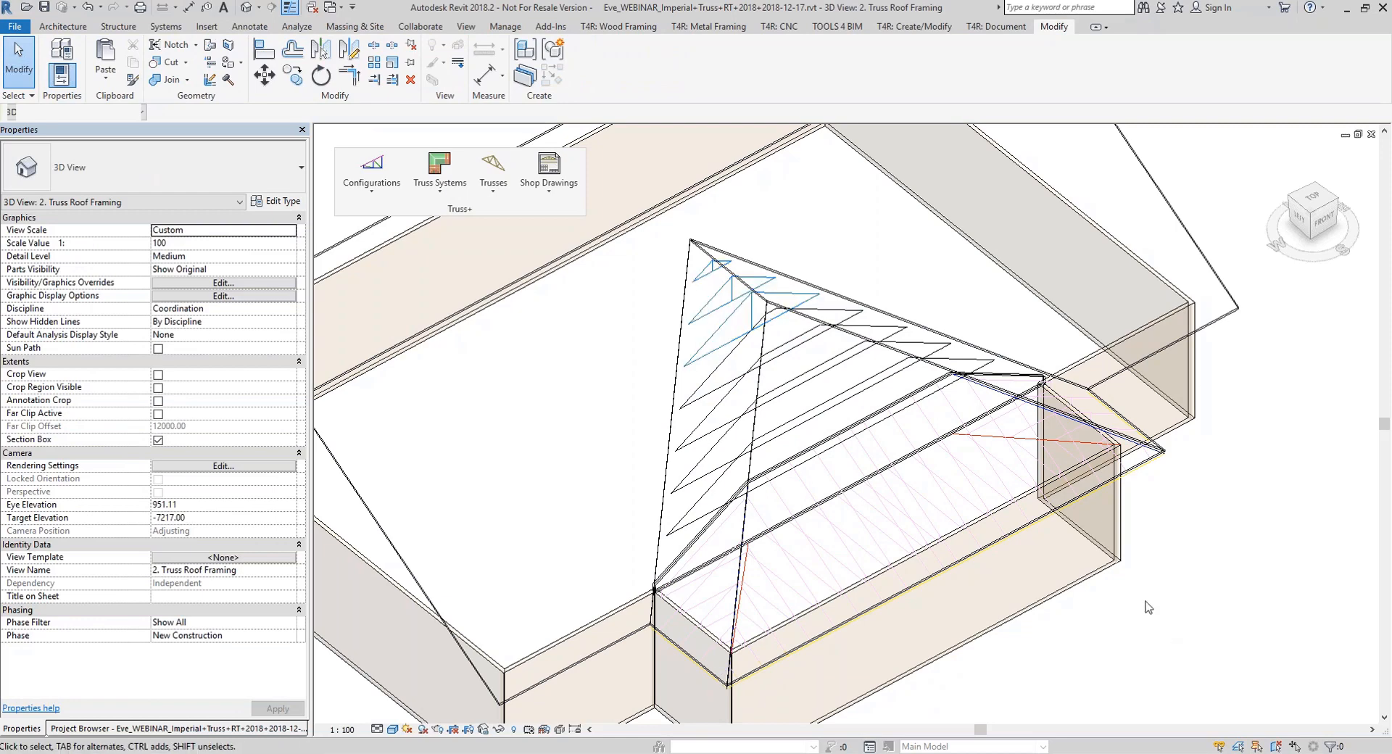
{"action": "scroll", "coordinate": [1149, 589], "scroll_direction": "down", "scroll_amount": 3}
{"action": "middle_click_drag", "start_coordinate": [1149, 590], "coordinate": [1014, 598]}
{"action": "mouse_move", "coordinate": [1095, 581]}
{"action": "middle_mouse_down", "text": "shift"}
{"action": "mouse_move", "coordinate": [1020, 590]}
{"action": "mouse_move", "coordinate": [1086, 585]}
{"action": "middle_mouse_up", "text": "shift"}
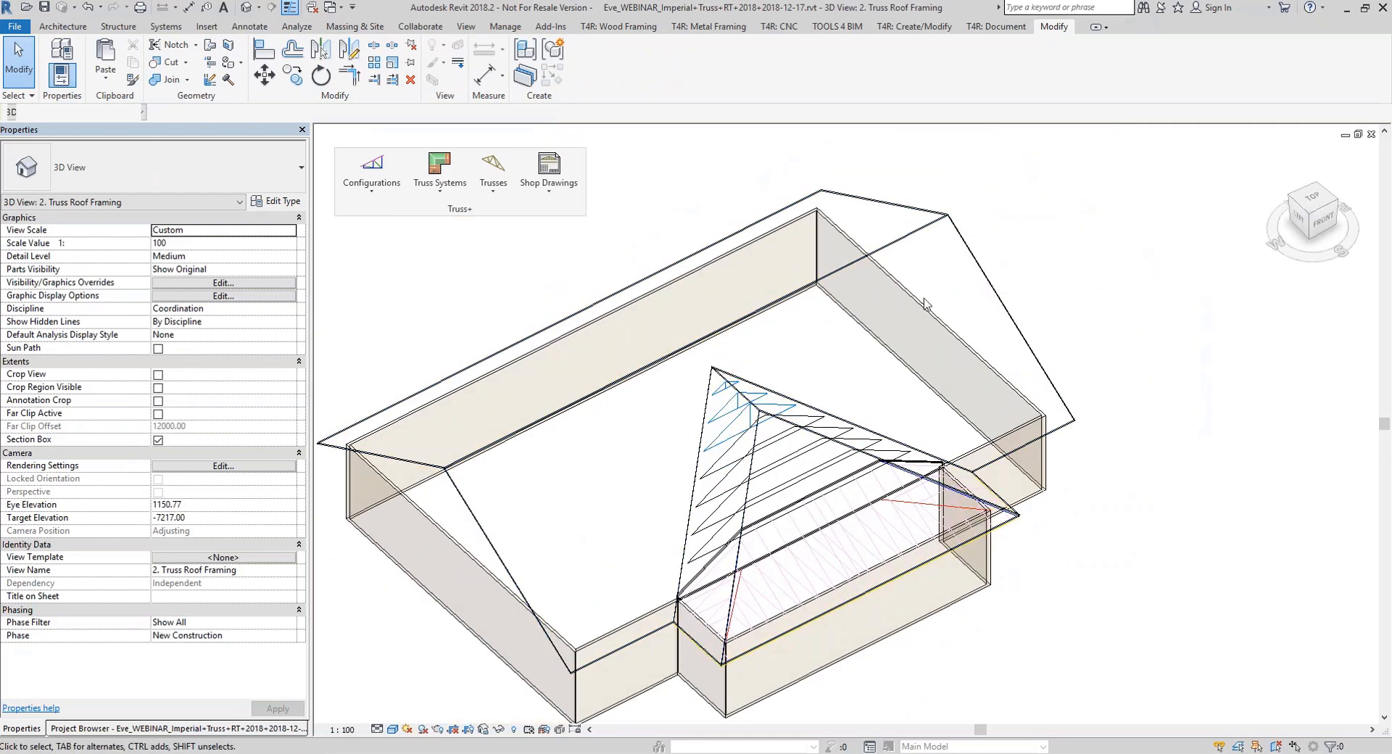
Insert a truss system grid by one roof line at the main roof's far gable end, using type Step Down - GE- -JR-SB0-TCH1.5x3.5
{"action": "left_click", "coordinate": [439, 174]}
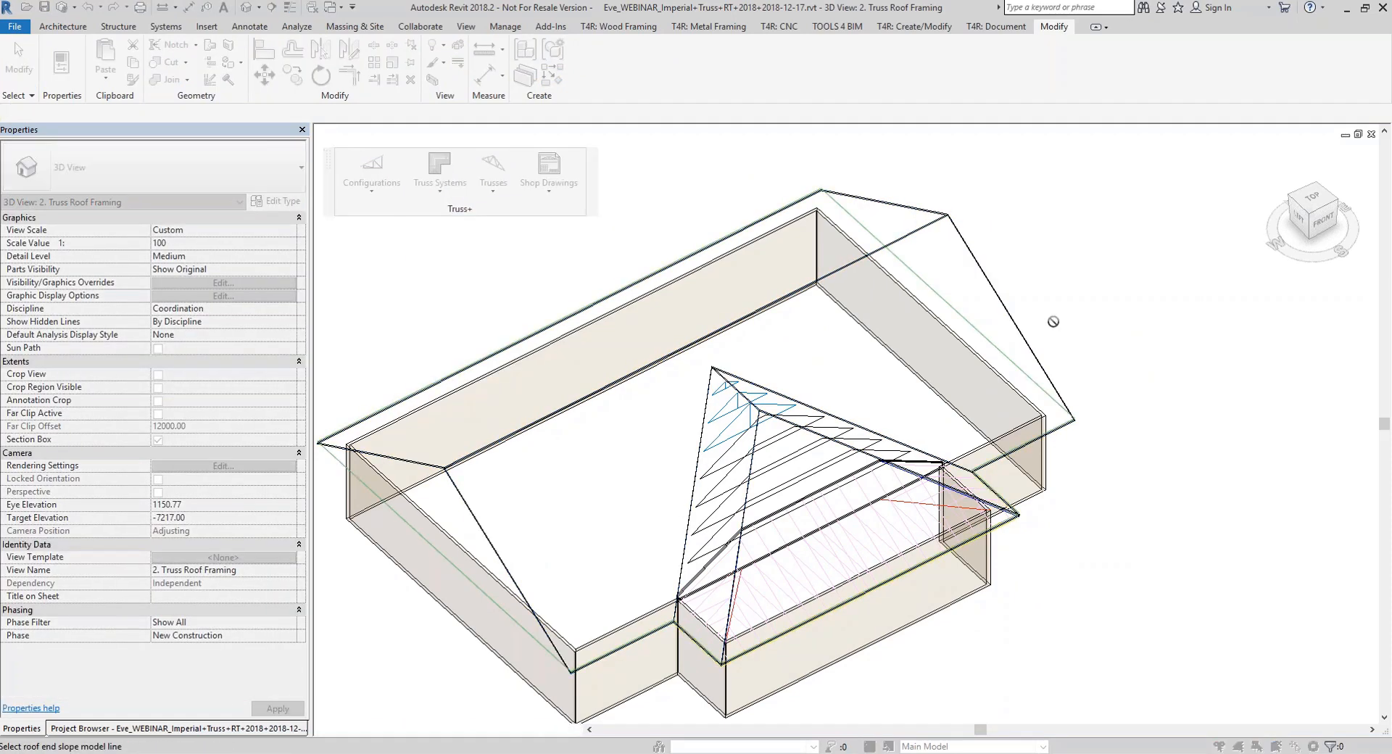
{"action": "left_click", "coordinate": [950, 312]}
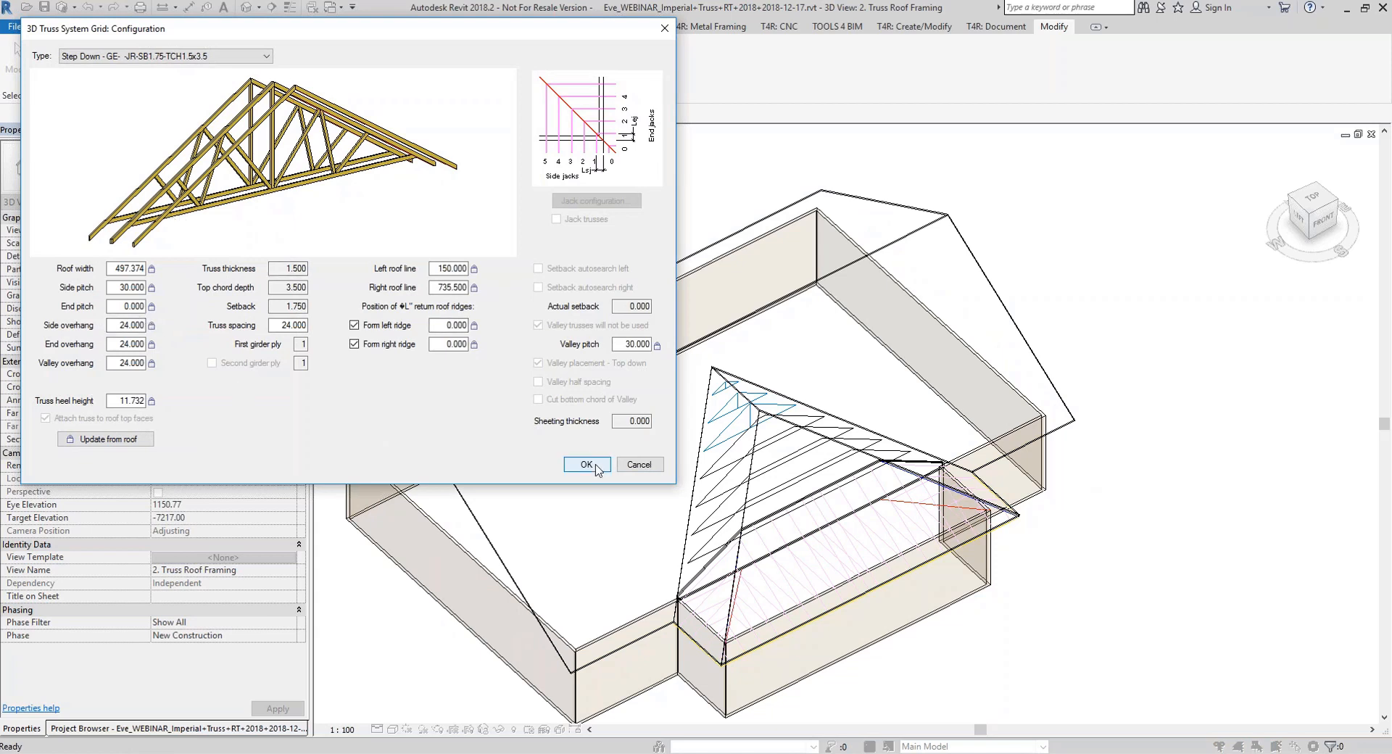
{"action": "left_click", "coordinate": [211, 58]}
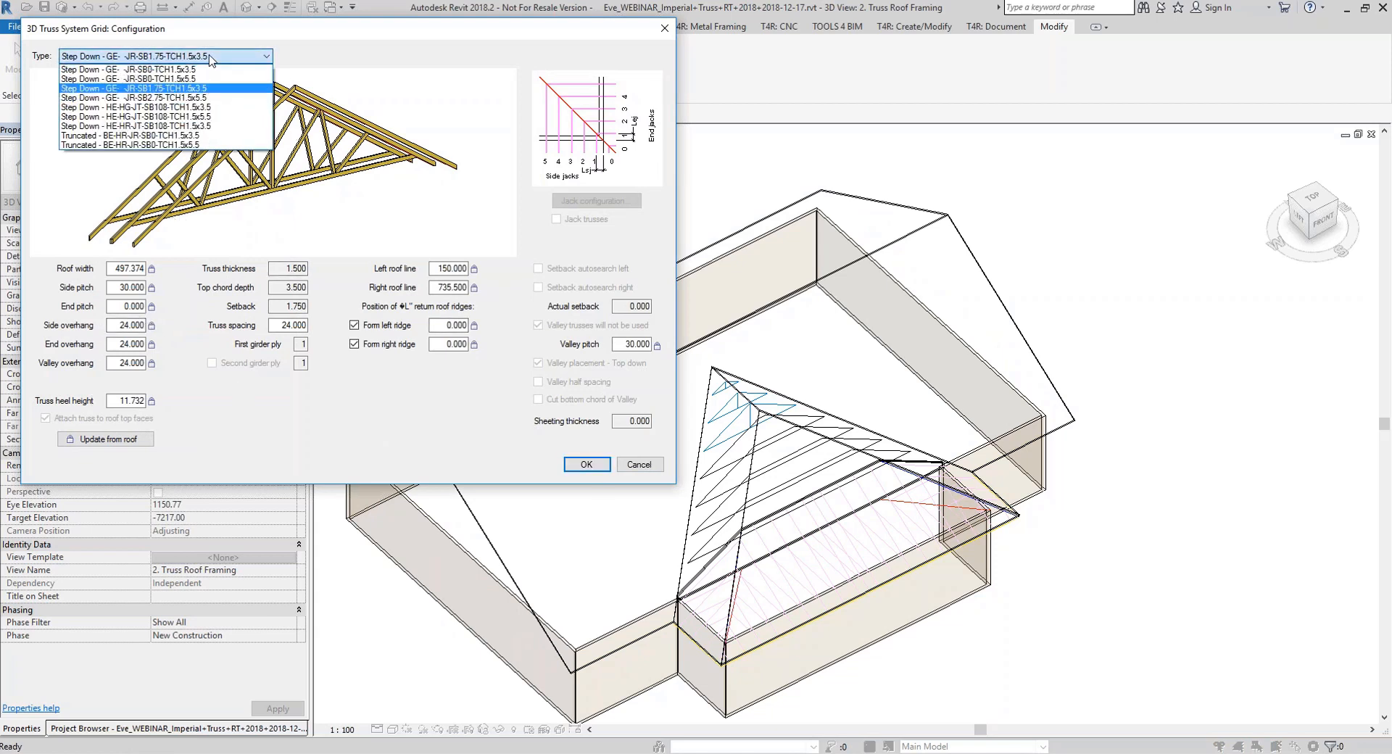
{"action": "left_click", "coordinate": [200, 70]}
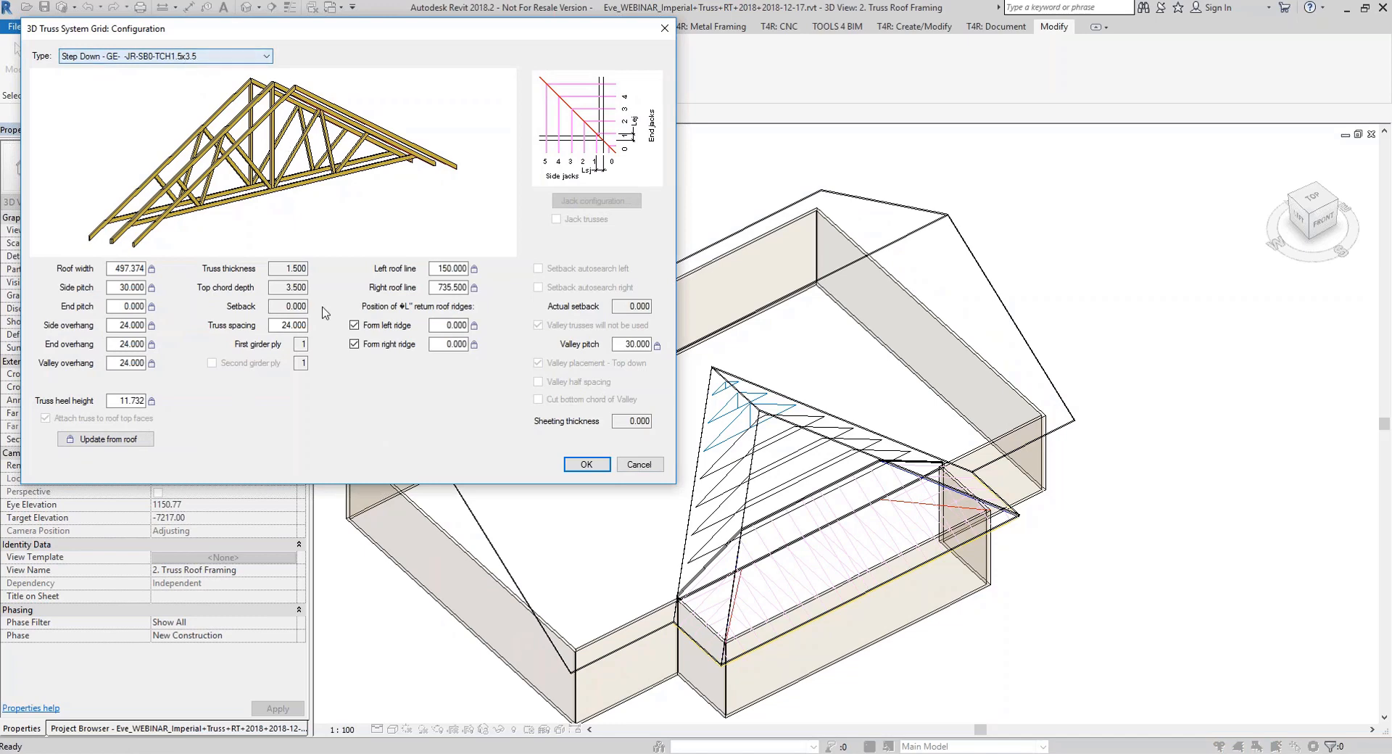
{"action": "left_click", "coordinate": [586, 464]}
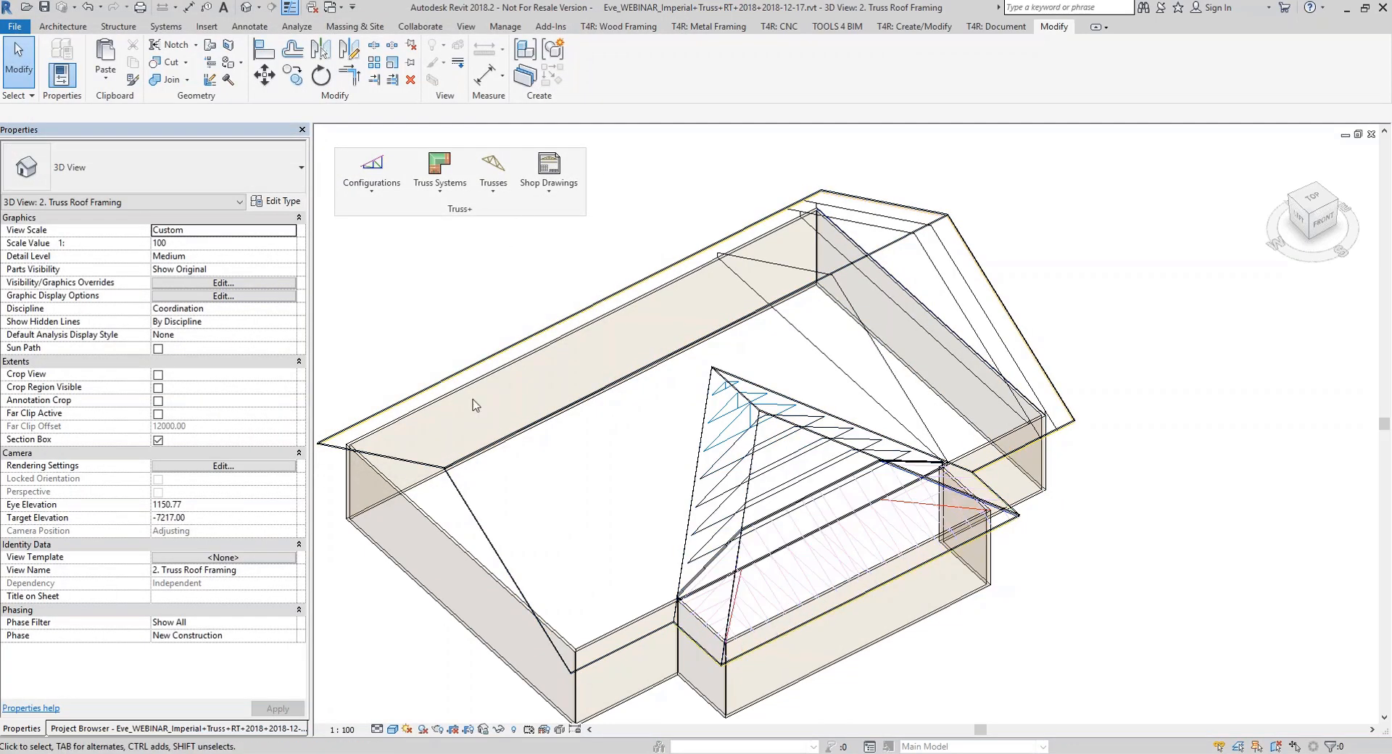
Insert a second gable end truss system grid by one roof line at the main roof's opposite end, using type Step Down - GE- -JR-SB0-TCH1.5x3.5
{"action": "left_click", "coordinate": [469, 367]}
{"action": "left_click", "coordinate": [481, 294]}
{"action": "left_click", "coordinate": [457, 510]}
{"action": "left_click", "coordinate": [493, 170]}
{"action": "left_click", "coordinate": [447, 185]}
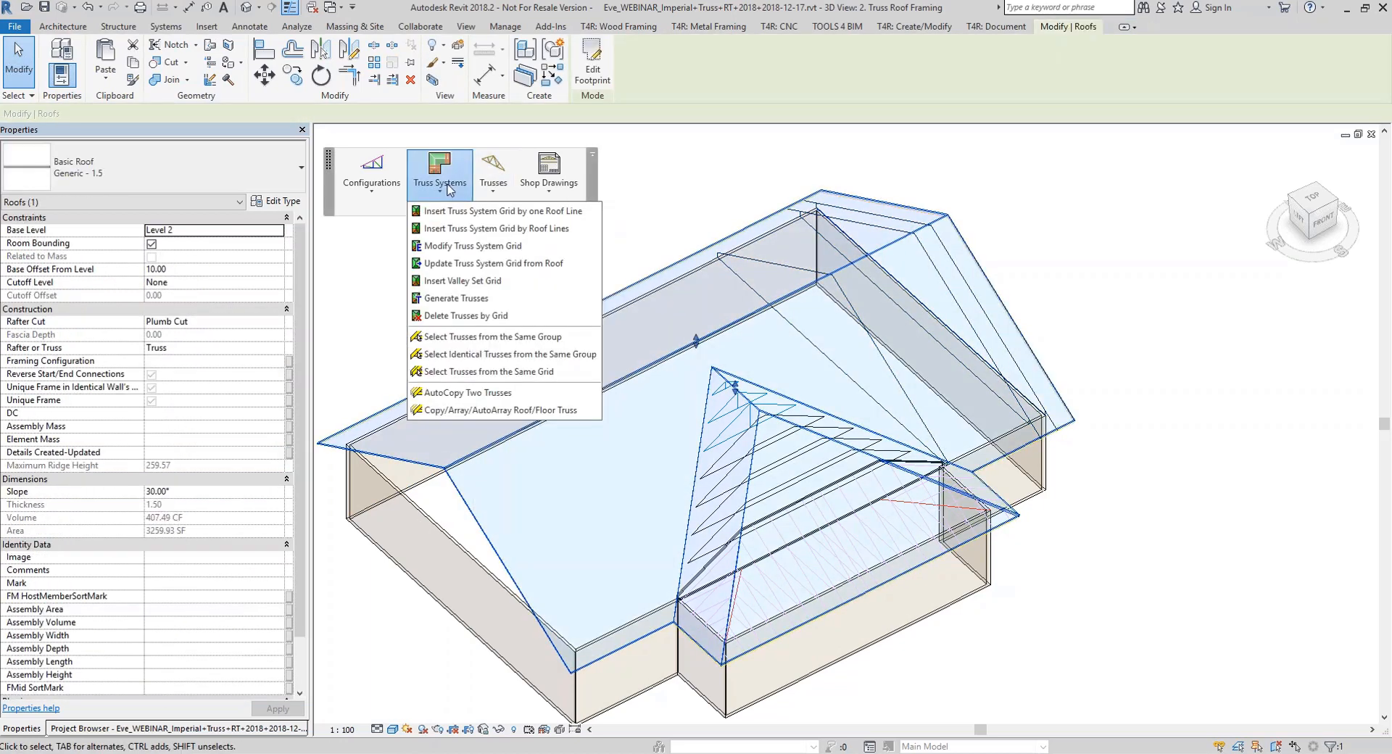
{"action": "left_click", "coordinate": [464, 211]}
{"action": "left_click", "coordinate": [467, 577]}
{"action": "left_click", "coordinate": [189, 56]}
{"action": "left_click", "coordinate": [192, 65]}
{"action": "left_click", "coordinate": [587, 465]}
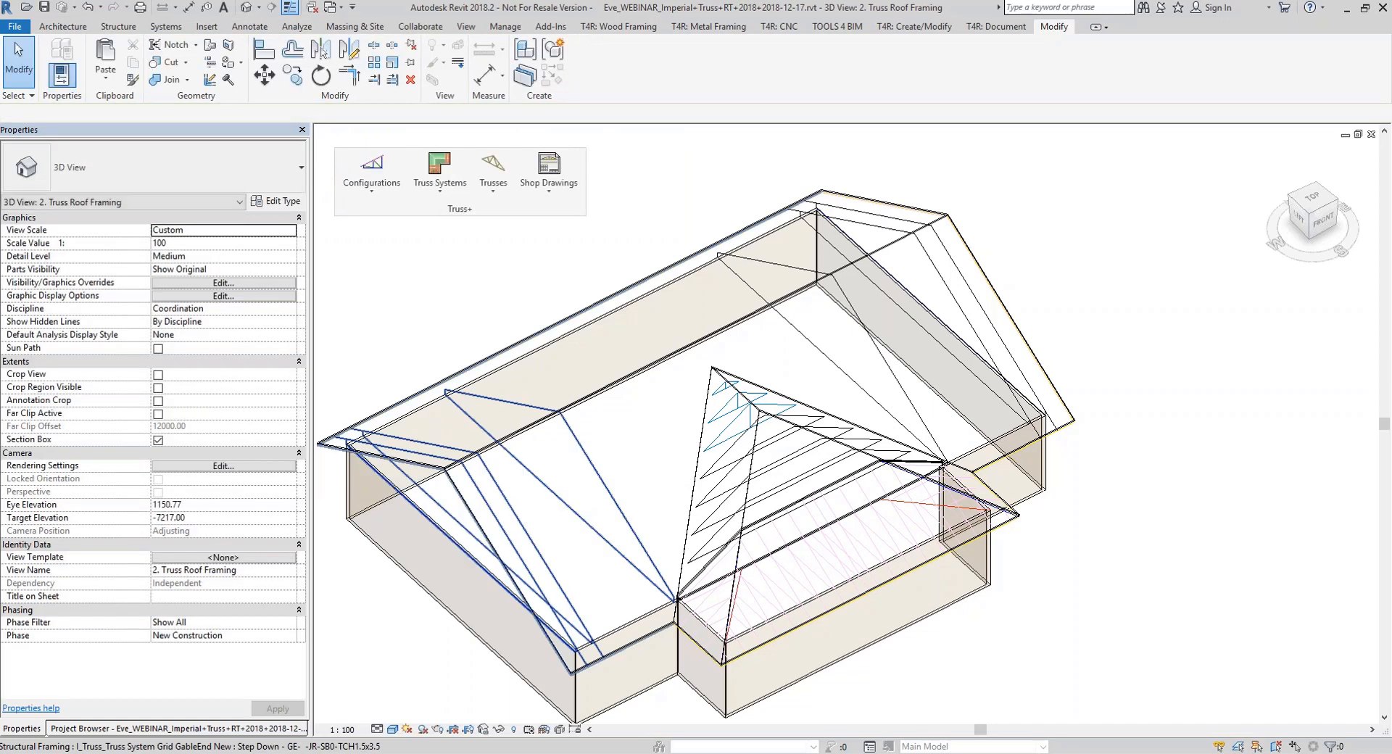
{"action": "middle_click_drag", "start_coordinate": [999, 621], "coordinate": [946, 591], "text": "shift"}
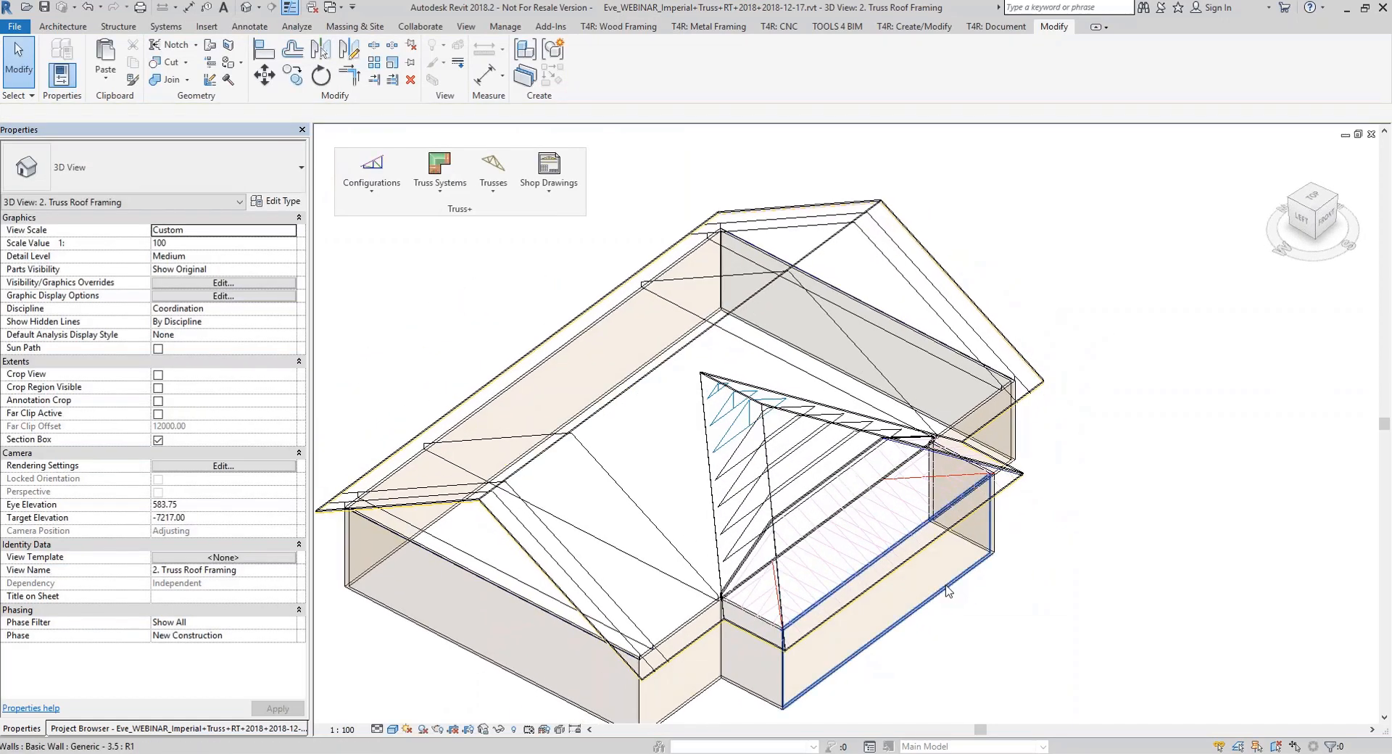
Configure truss generation for the wing's hip end grid with Valley Truss Howe 1L+1C+1R_1B valley trusses and Hip End Truss Howe 1L+1C+1R_1B hip end trusses
{"action": "left_click", "coordinate": [873, 551]}
{"action": "left_click", "coordinate": [499, 193]}
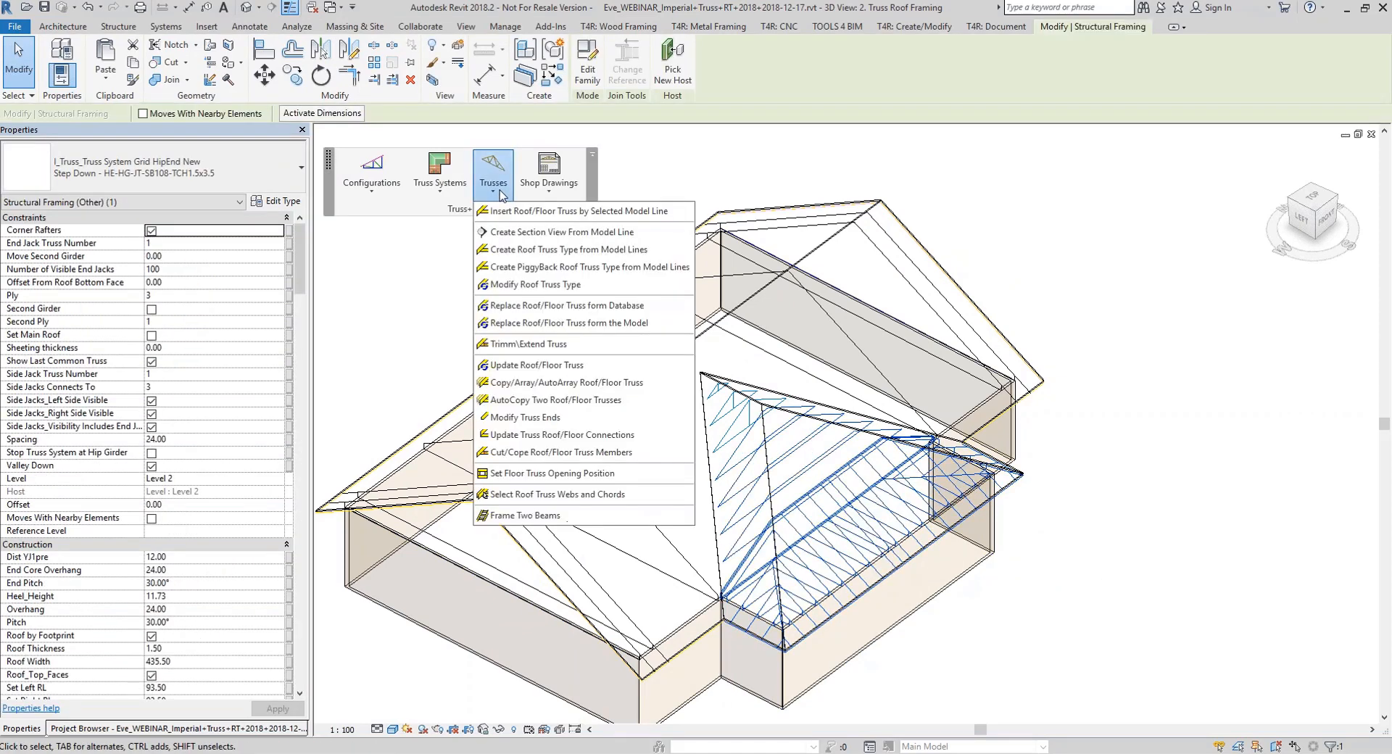
{"action": "left_click", "coordinate": [453, 195]}
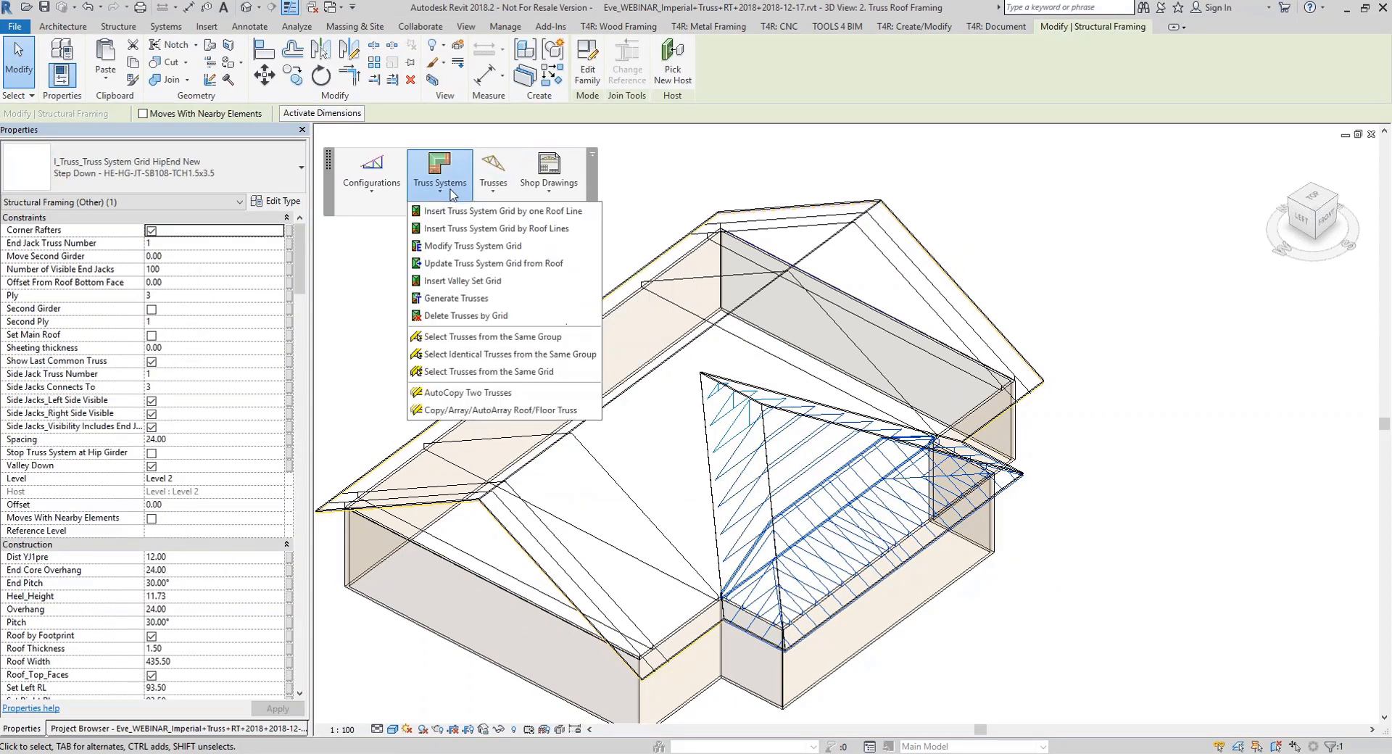
{"action": "left_click", "coordinate": [456, 301]}
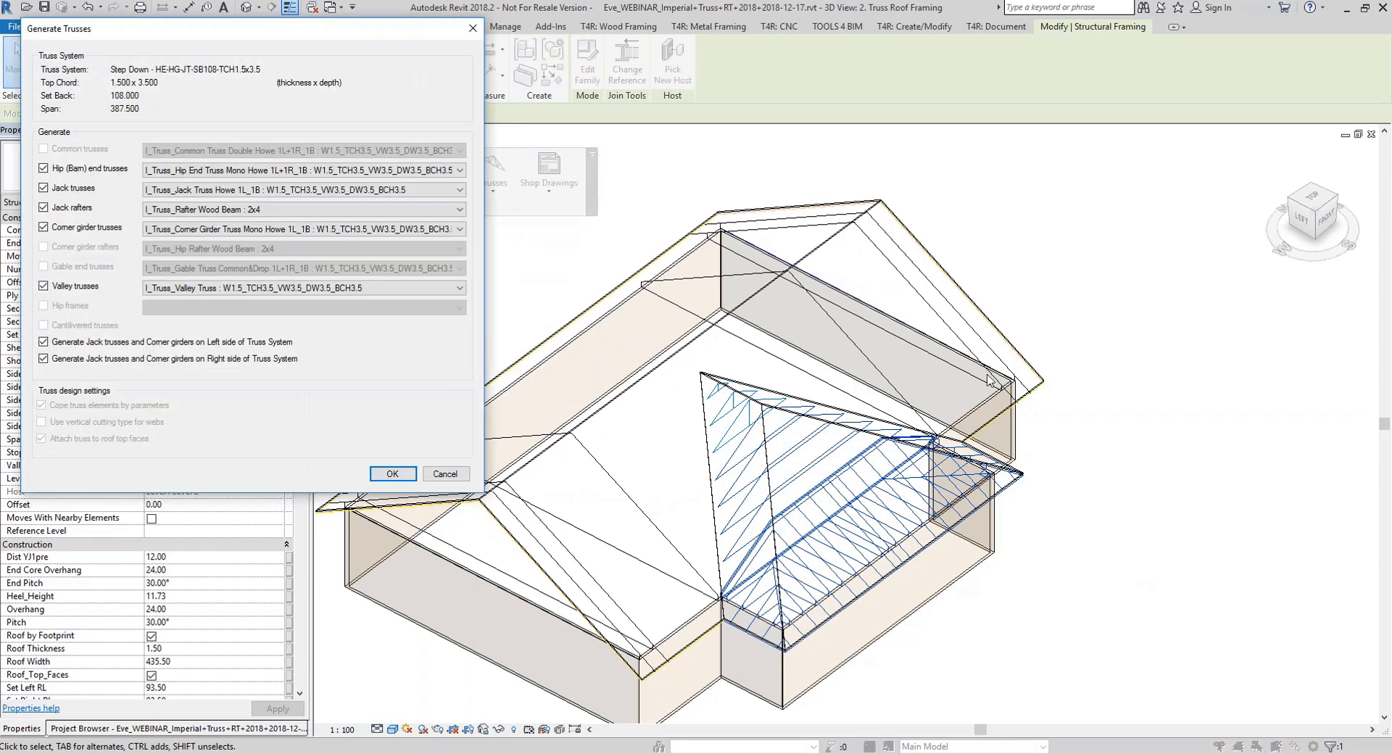
{"action": "left_click_drag", "start_coordinate": [64, 28], "coordinate": [210, 107]}
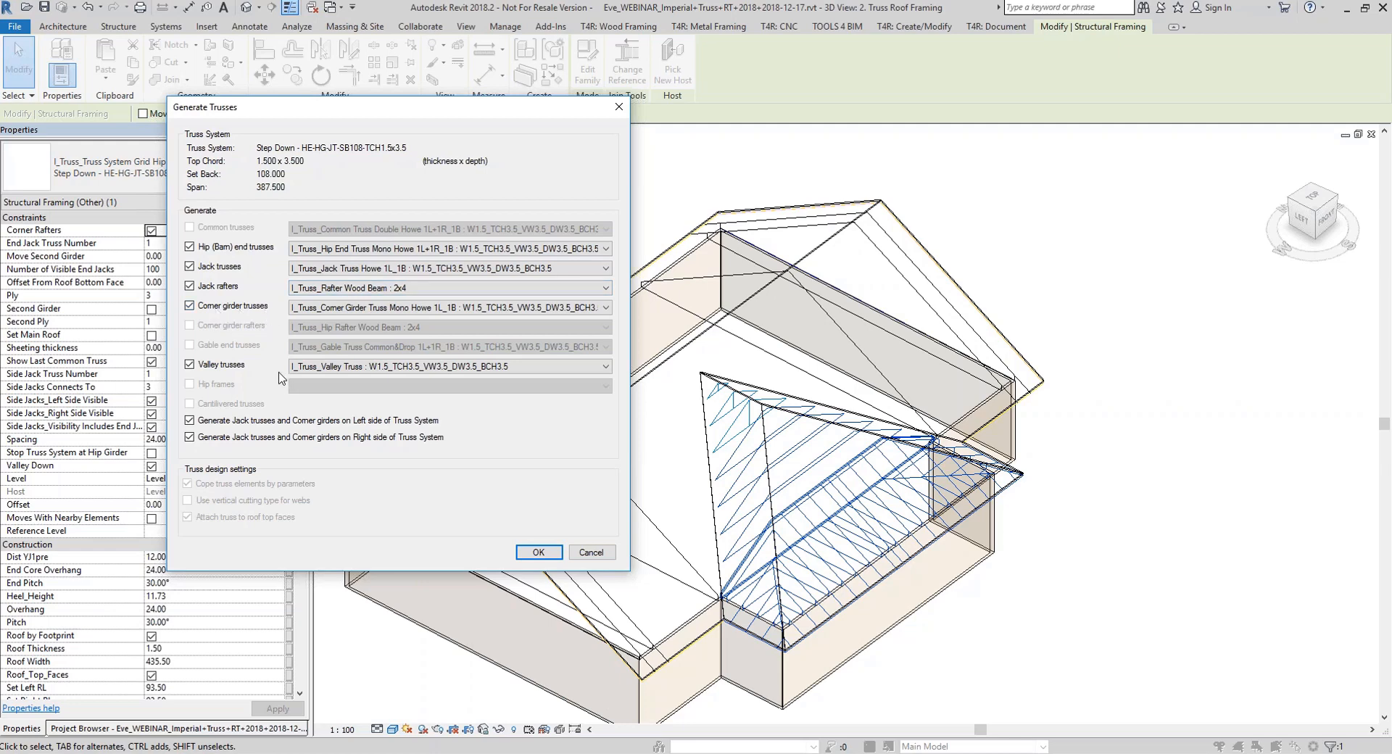
{"action": "left_click", "coordinate": [393, 366]}
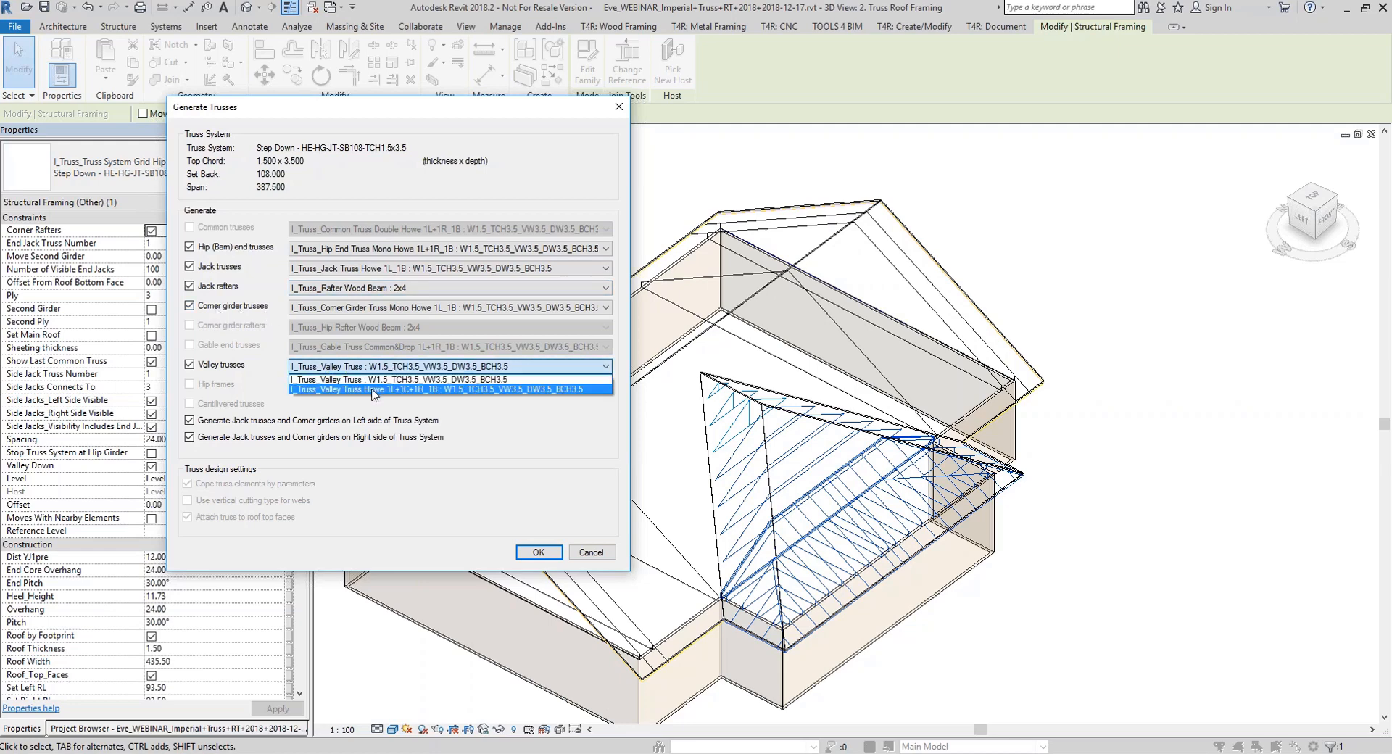
{"action": "left_click", "coordinate": [372, 389]}
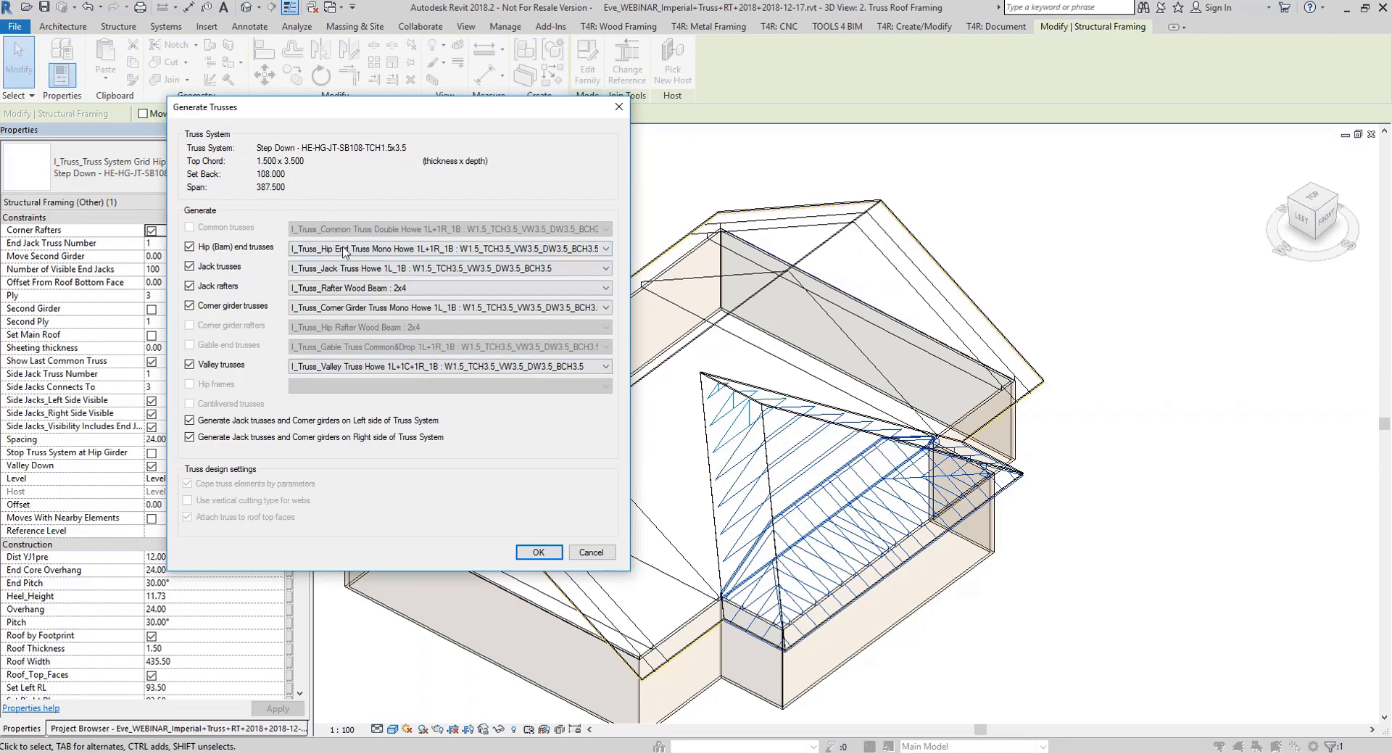
{"action": "left_click", "coordinate": [392, 254]}
{"action": "left_click", "coordinate": [398, 273]}
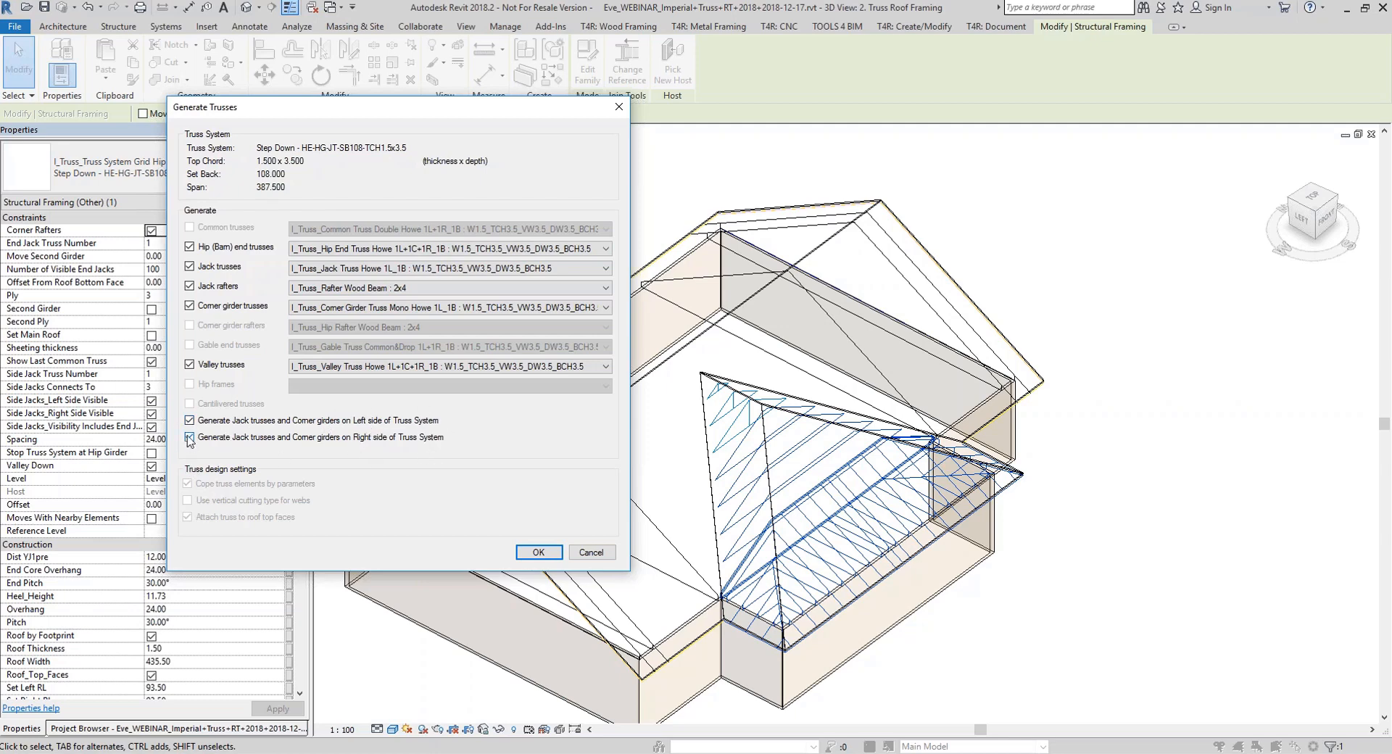
Generate the wing's hip end trusses and inspect the multi-ply girder and its jack trusses up close
{"action": "left_click", "coordinate": [538, 552]}
{"action": "left_click", "coordinate": [993, 639]}
{"action": "middle_click_drag", "start_coordinate": [993, 638], "coordinate": [997, 598], "text": "shift"}
{"action": "scroll", "coordinate": [694, 536], "scroll_direction": "up", "scroll_amount": 3}
{"action": "scroll", "coordinate": [997, 598], "scroll_direction": "up", "scroll_amount": 4}
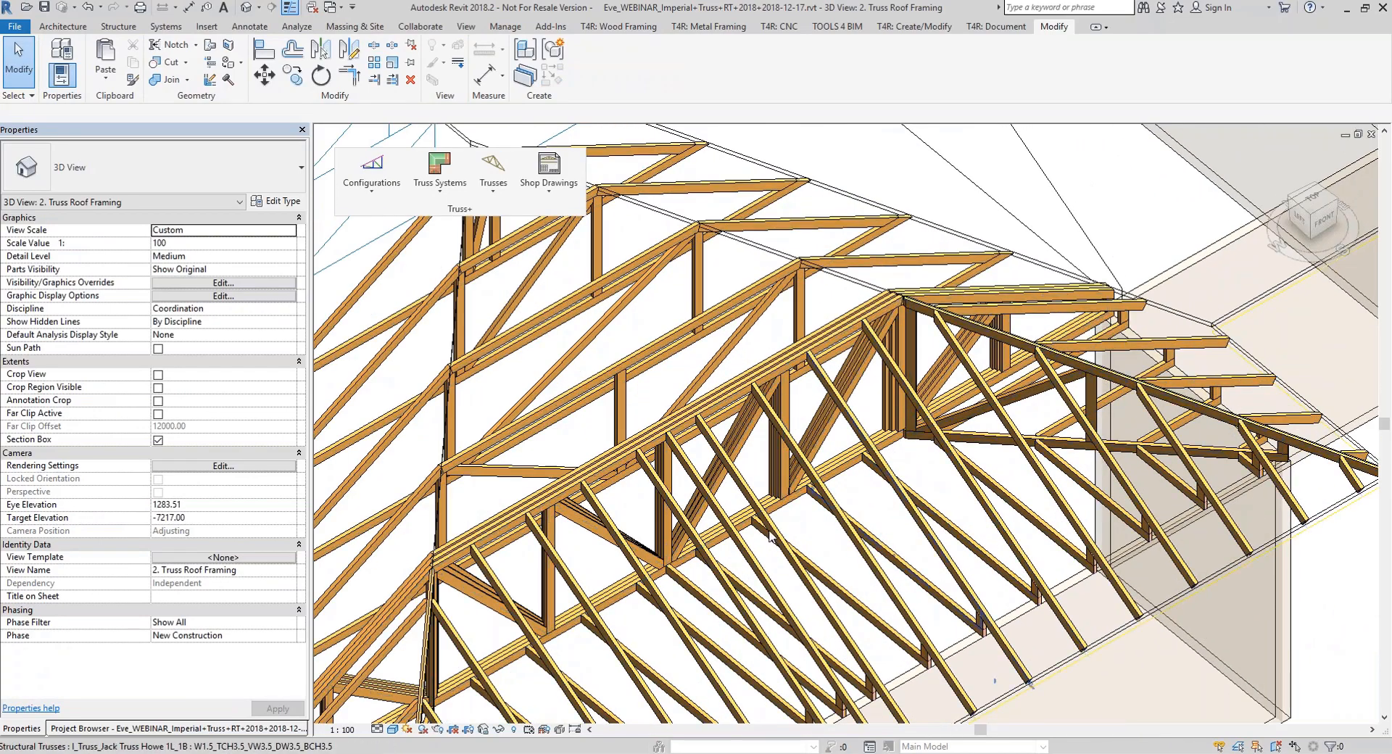
{"action": "scroll", "coordinate": [725, 503], "scroll_direction": "up", "scroll_amount": 3}
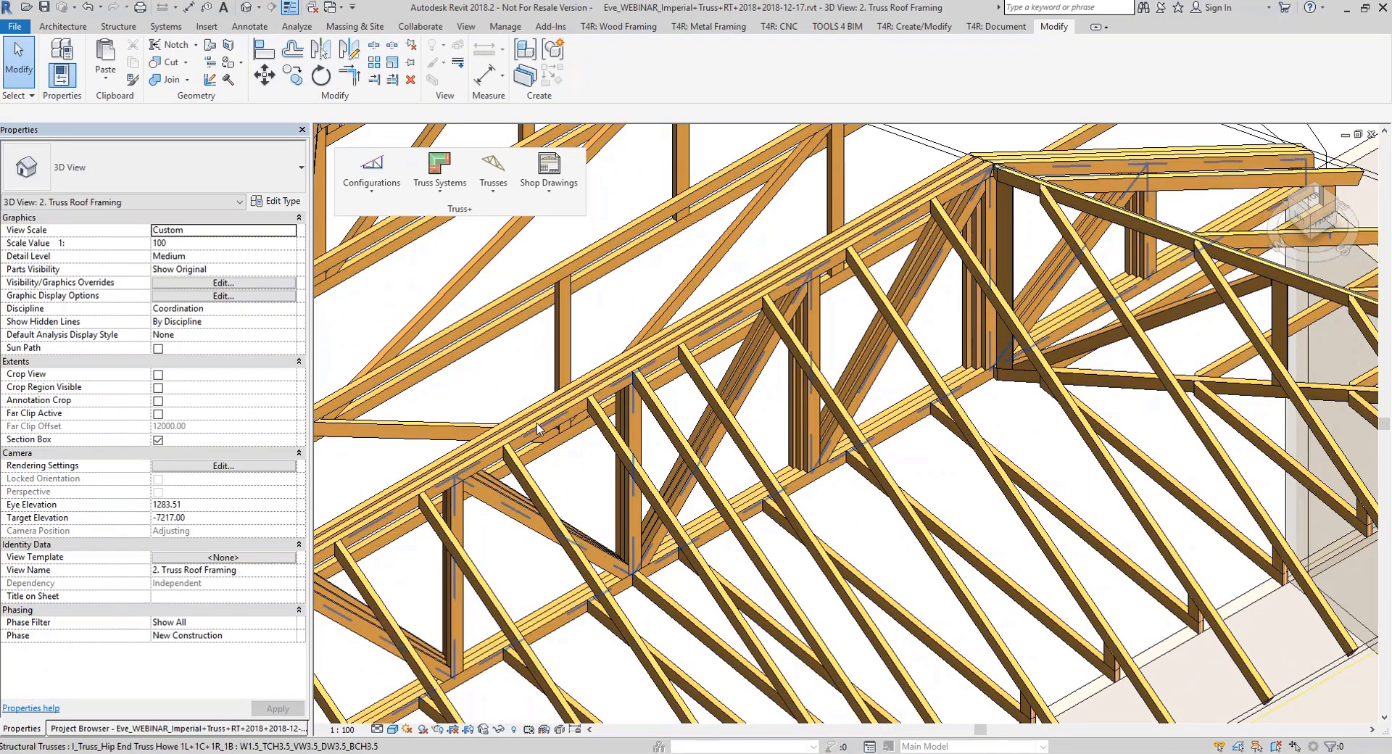
{"action": "scroll", "coordinate": [614, 468], "scroll_direction": "down", "scroll_amount": 5}
{"action": "middle_click_drag", "start_coordinate": [614, 473], "coordinate": [780, 564], "text": "shift"}
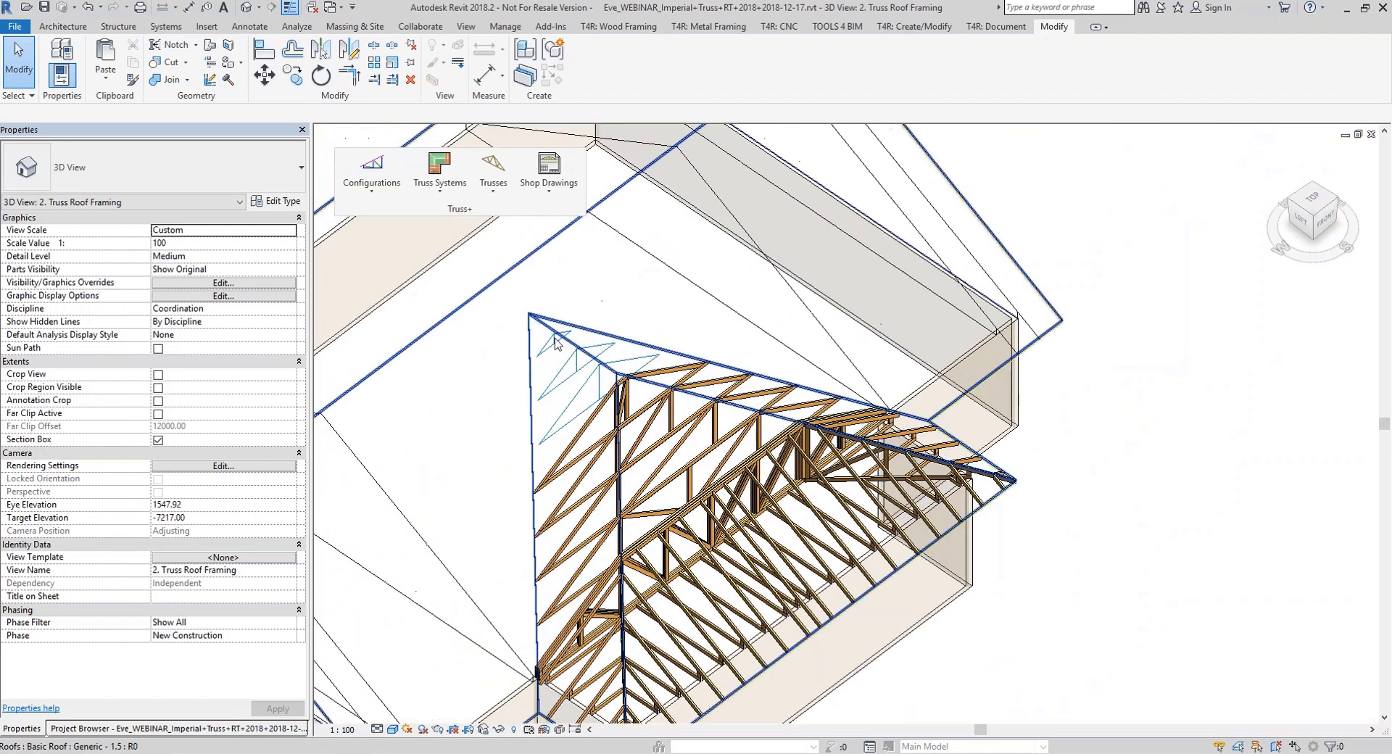
Generate the trusses of the valley set grid at the wing's peak with type I_Truss_Valley Truss : W1.5_TCH3.5_VW3.5_DW3.5_BCH3.5
{"action": "scroll", "coordinate": [557, 335], "scroll_direction": "up", "scroll_amount": 3}
{"action": "left_click", "coordinate": [557, 333]}
{"action": "left_click", "coordinate": [452, 185]}
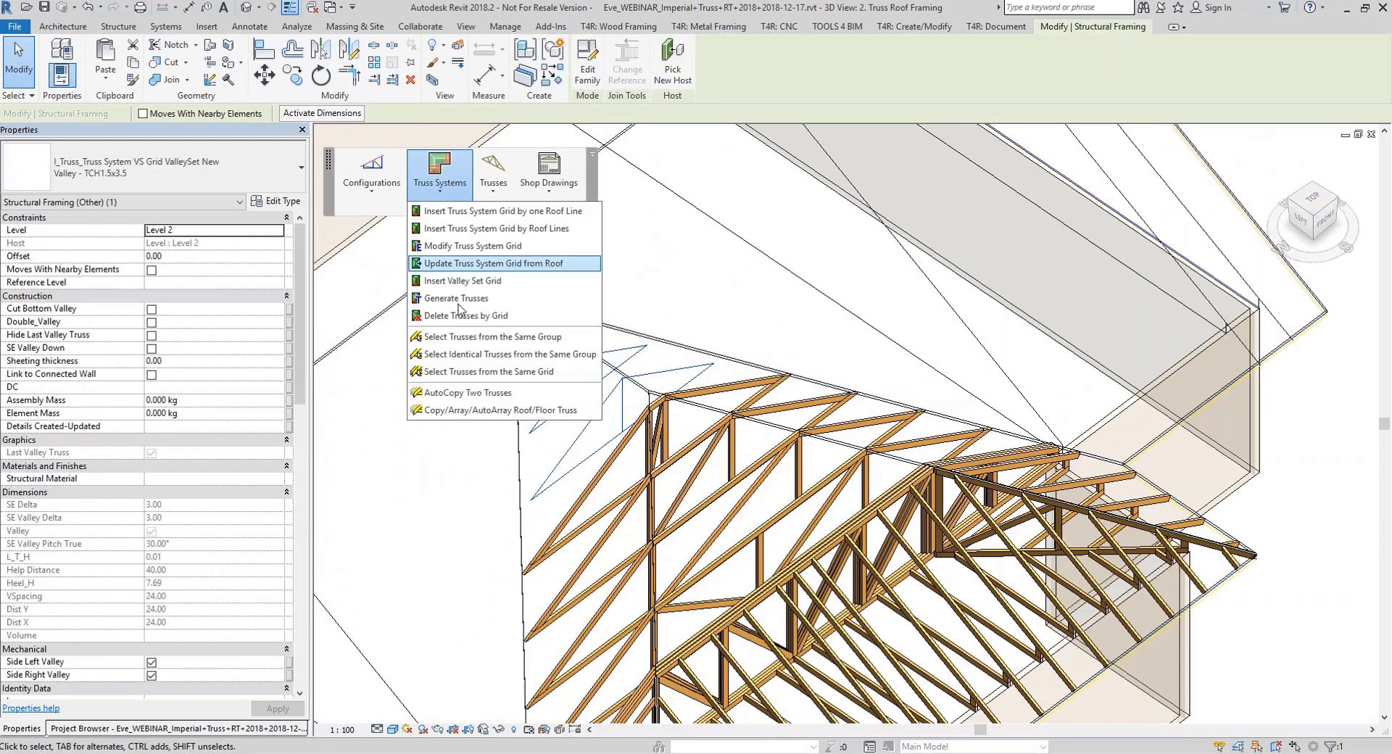
{"action": "left_click", "coordinate": [457, 298]}
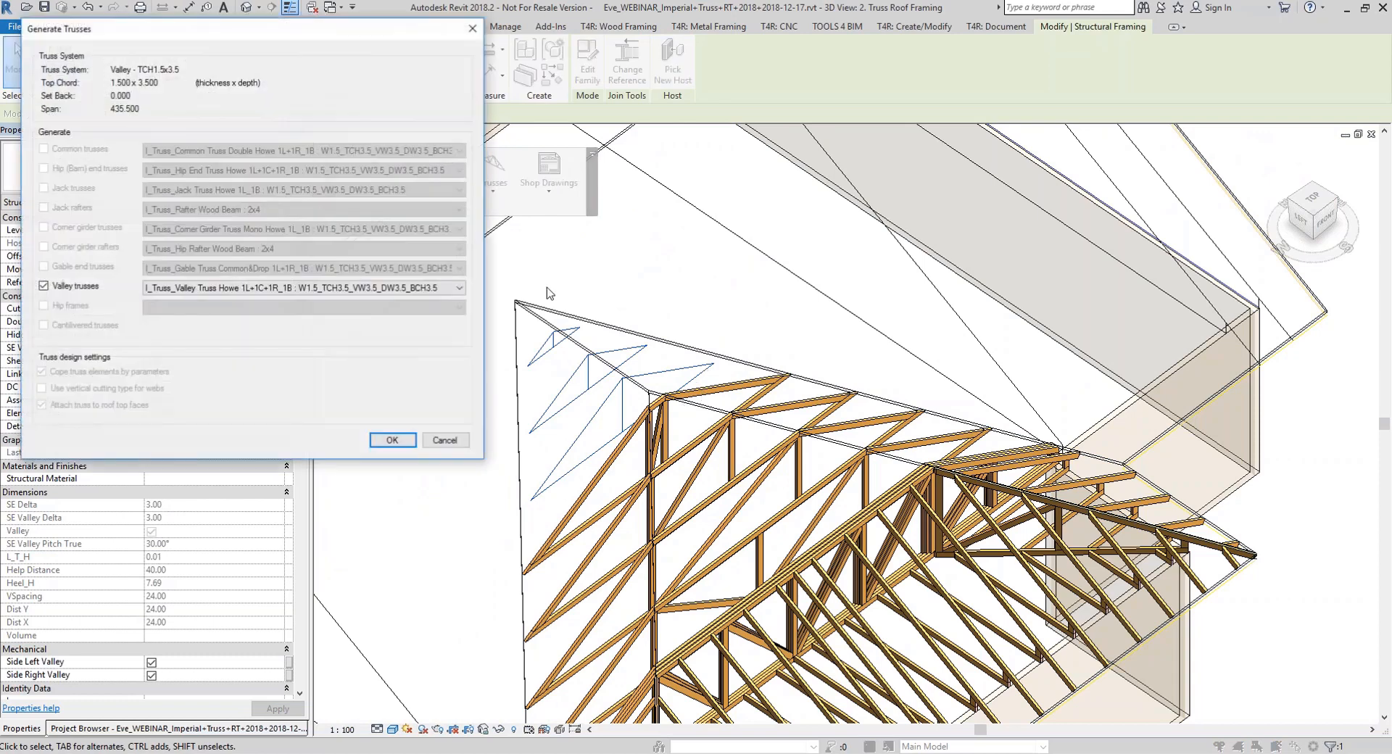
{"action": "left_click", "coordinate": [199, 292]}
{"action": "left_click", "coordinate": [201, 301]}
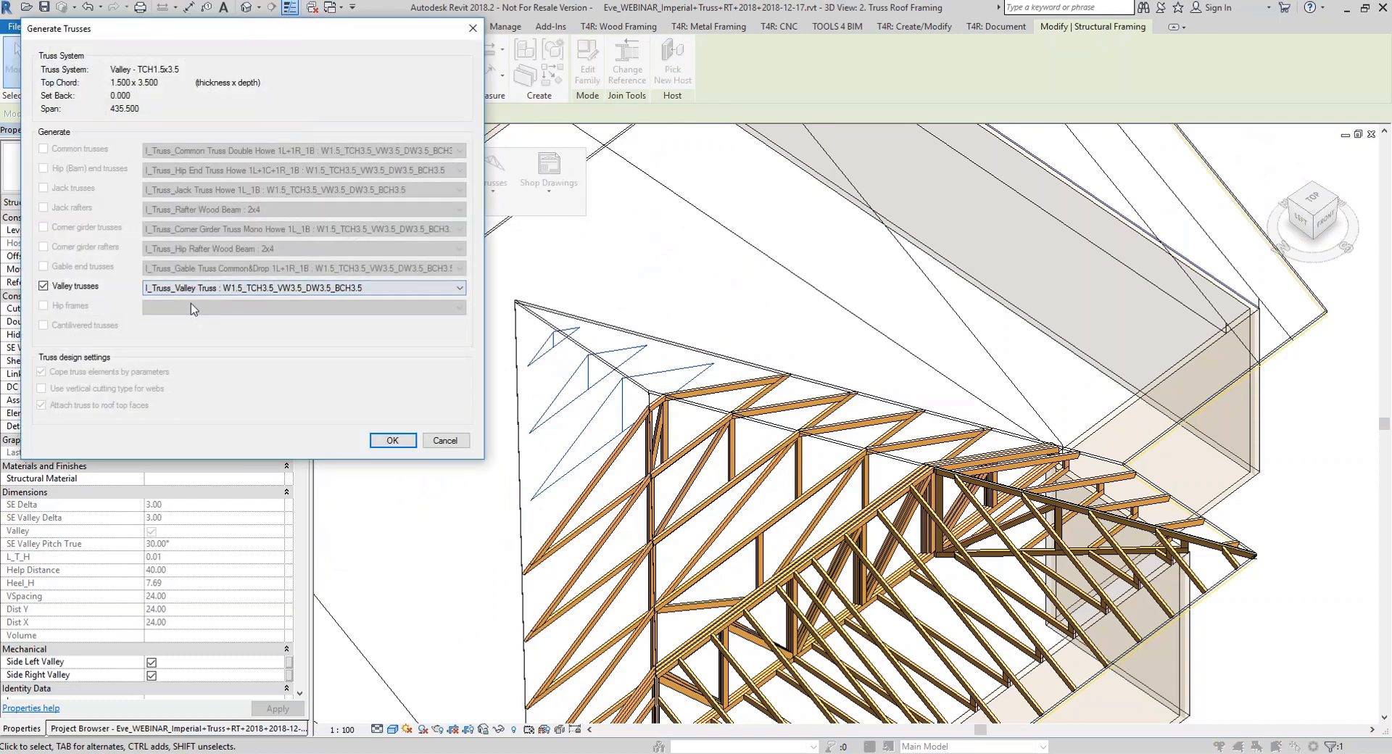
{"action": "left_click", "coordinate": [392, 440]}
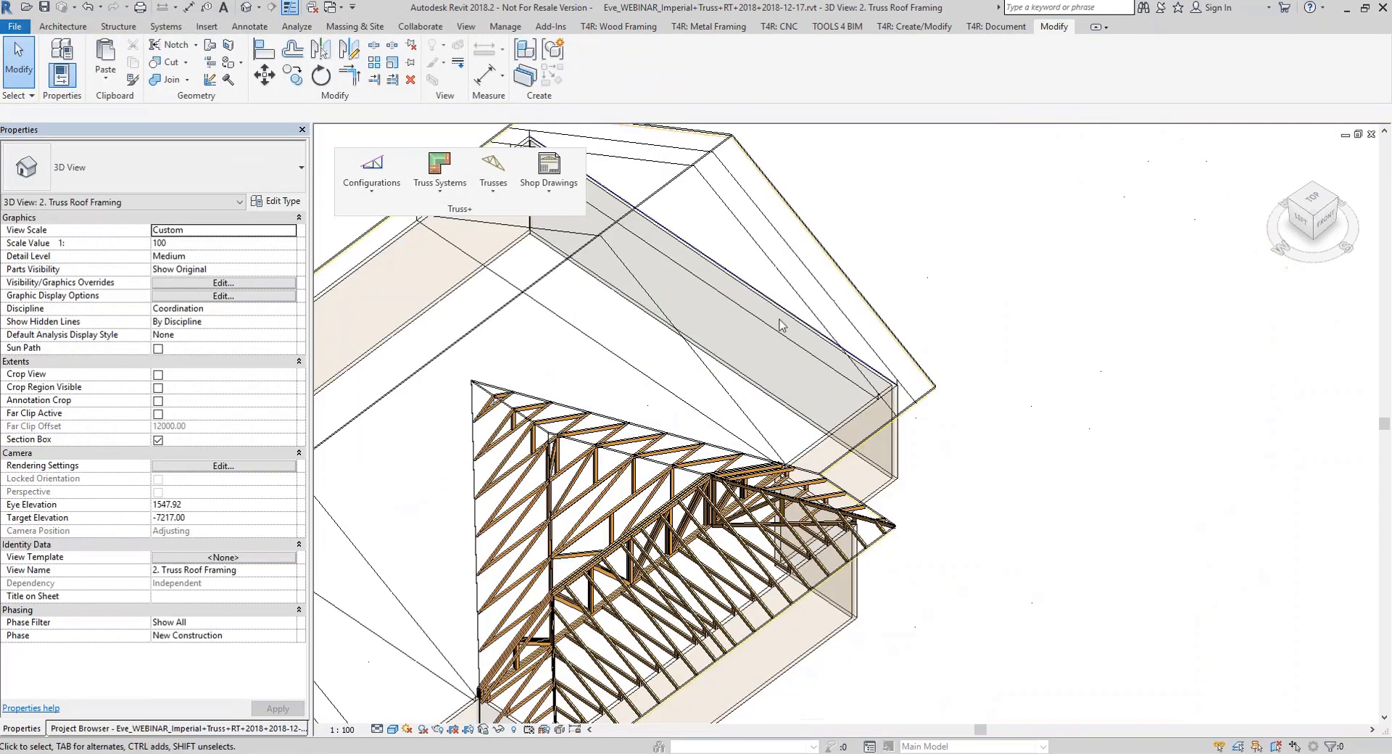
Generate the common and gable end trusses from the main roof's far gable end grid and inspect them
{"action": "left_click", "coordinate": [592, 183]}
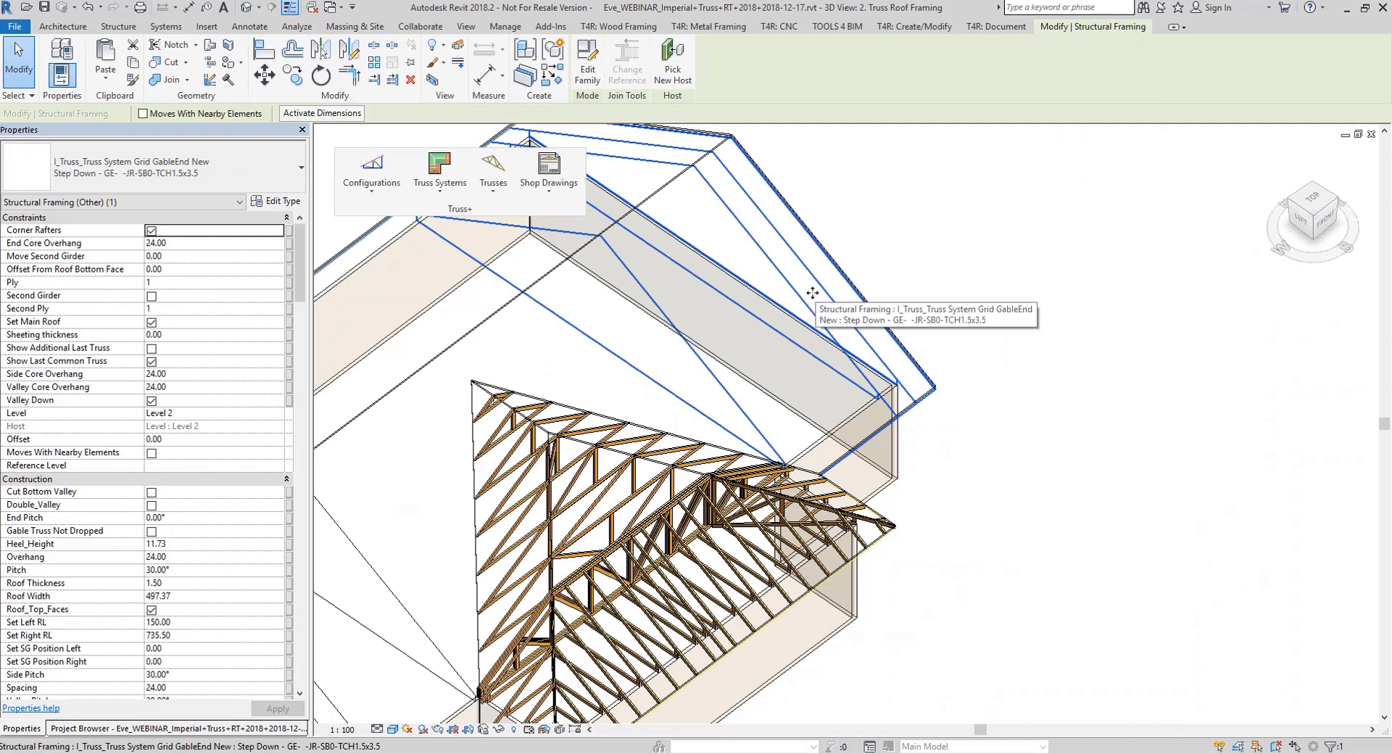
{"action": "left_click", "coordinate": [440, 178]}
{"action": "left_click", "coordinate": [507, 283]}
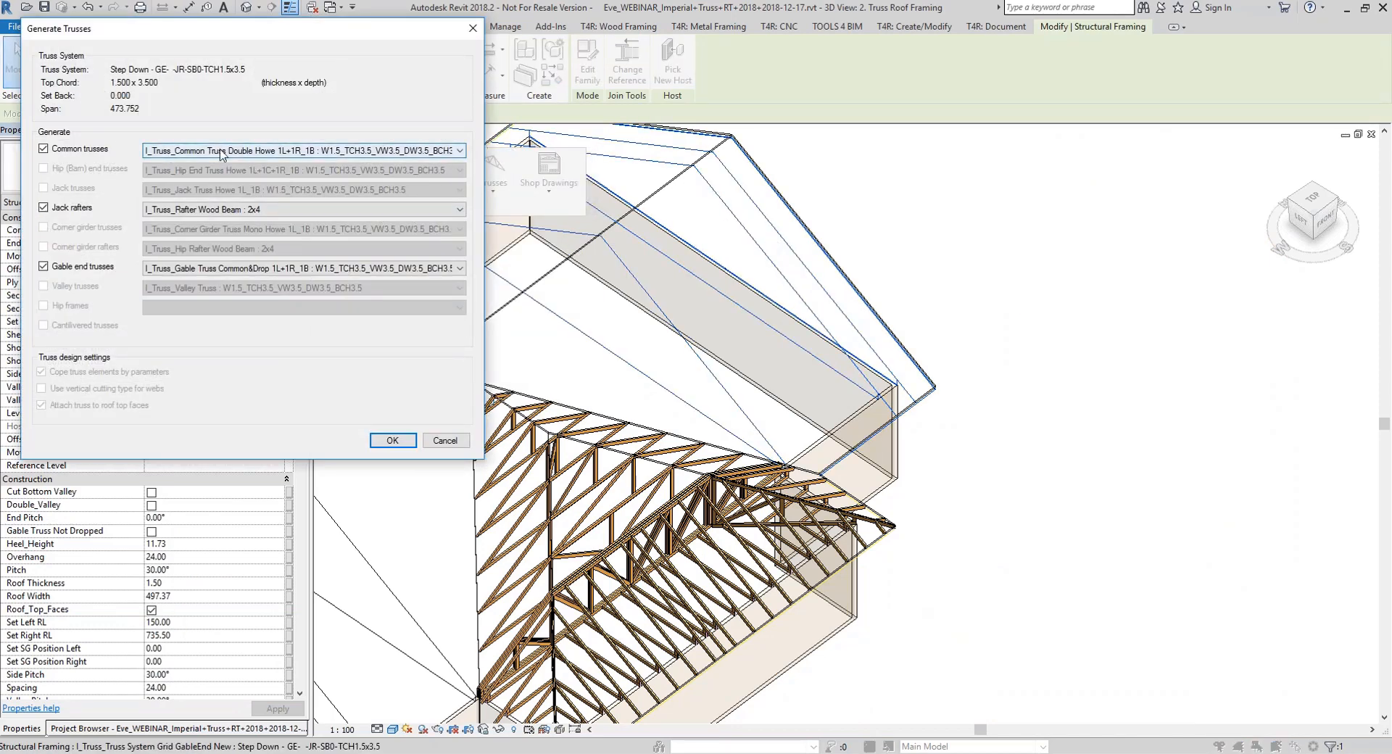
{"action": "left_click", "coordinate": [392, 440]}
{"action": "middle_click_drag", "start_coordinate": [904, 249], "coordinate": [725, 427], "text": "shift"}
{"action": "middle_click_drag", "start_coordinate": [811, 288], "coordinate": [875, 399], "text": "shift"}
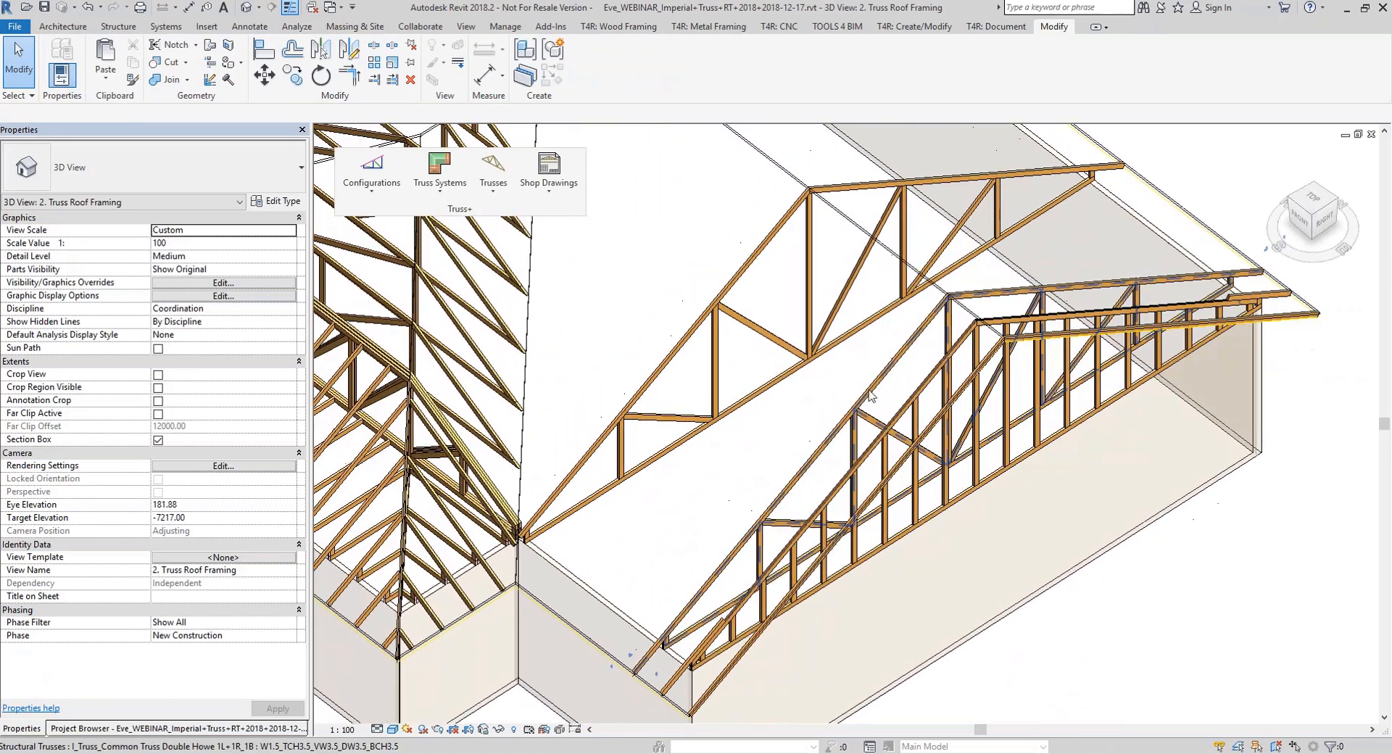
{"action": "middle_click_drag", "start_coordinate": [1023, 563], "coordinate": [1069, 413], "text": "shift"}
{"action": "scroll", "coordinate": [1129, 389], "scroll_direction": "down", "scroll_amount": 5}
{"action": "scroll", "coordinate": [544, 596], "scroll_direction": "up", "scroll_amount": 2}
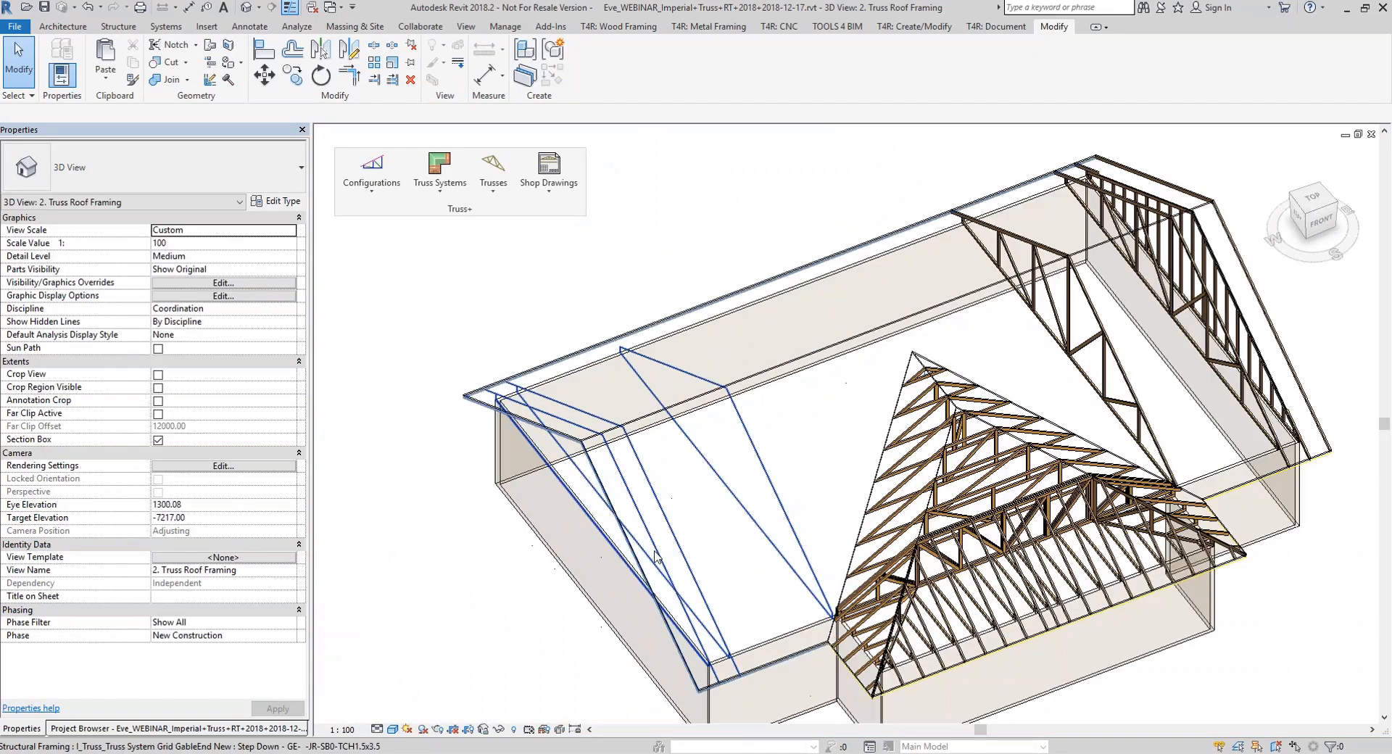
Review the last common truss options and layout of the gable end truss system grid that has no trusses yet
{"action": "left_click", "coordinate": [623, 336]}
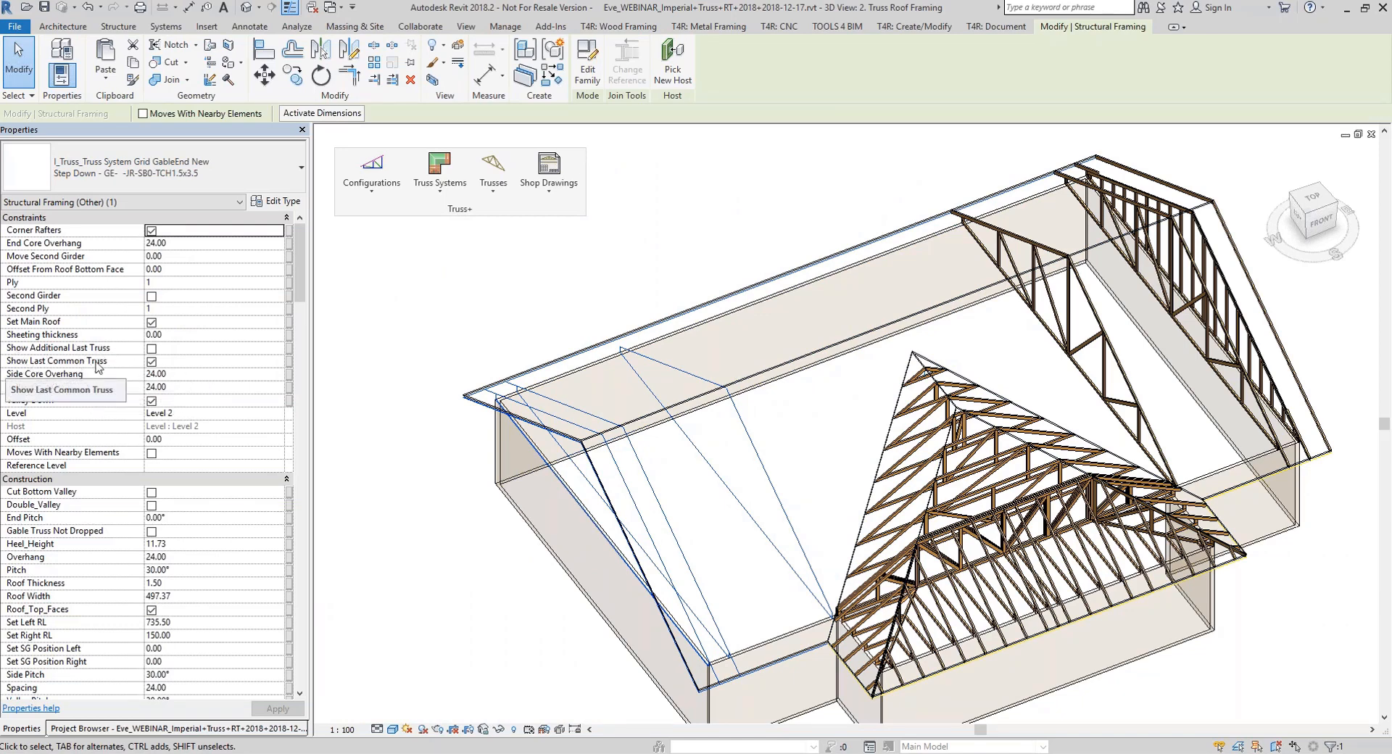
{"action": "left_click", "coordinate": [434, 313]}
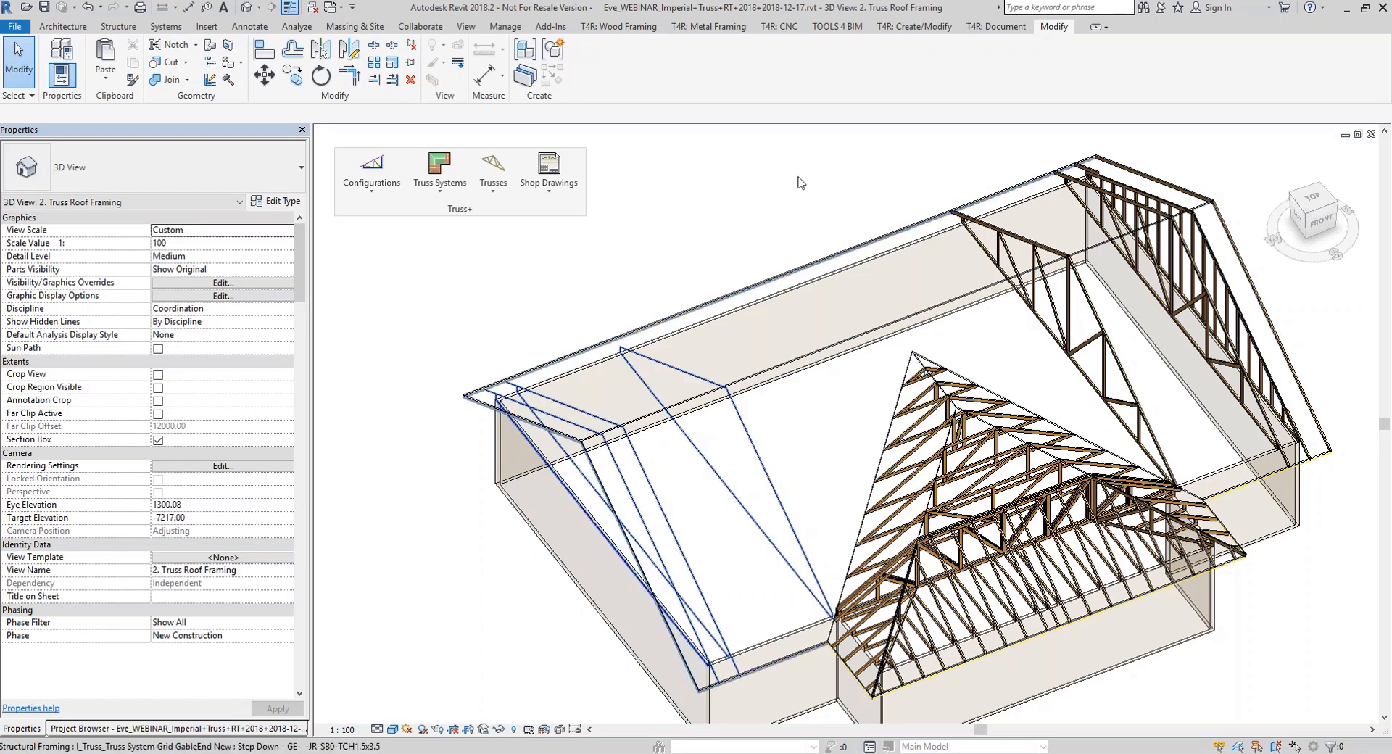
{"action": "middle_click_drag", "start_coordinate": [807, 498], "coordinate": [848, 415], "text": "shift"}
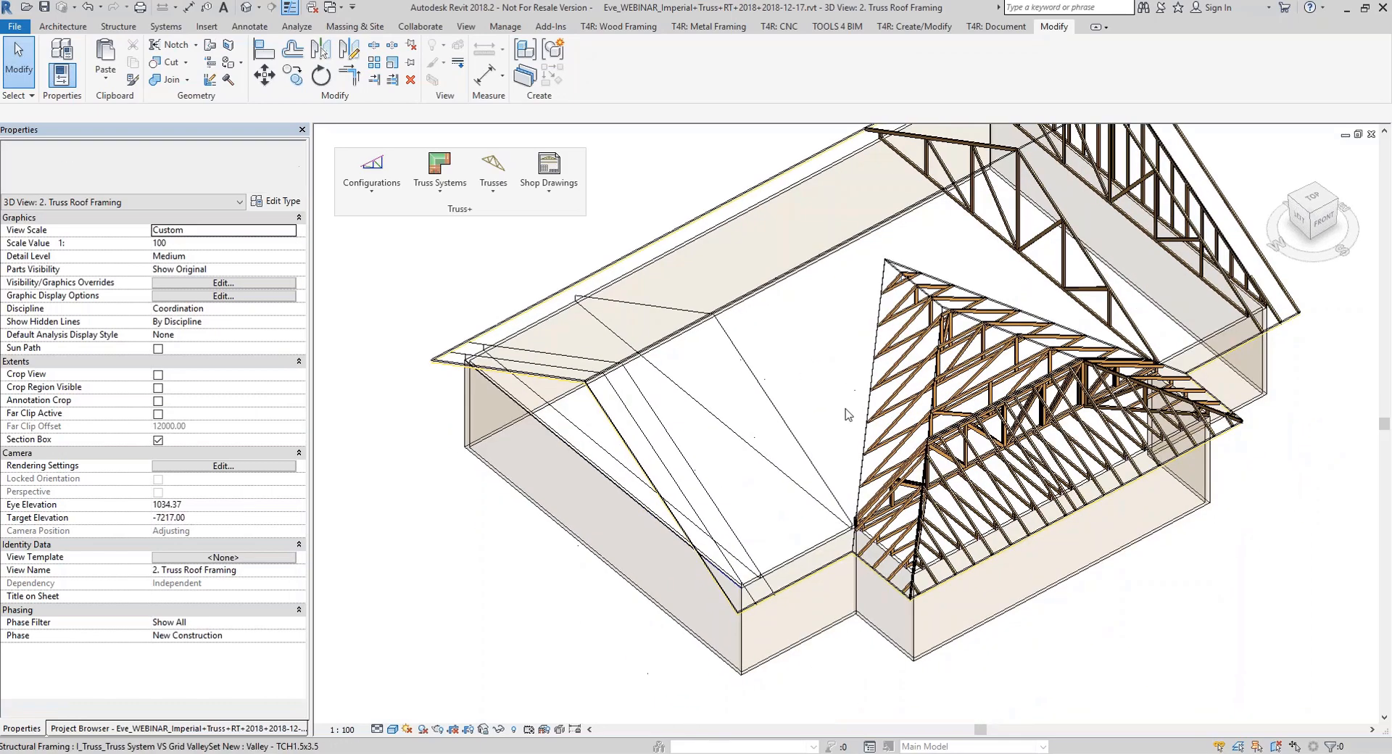
{"action": "left_click", "coordinate": [580, 541]}
{"action": "middle_click_drag", "start_coordinate": [563, 545], "coordinate": [479, 591], "text": "shift"}
{"action": "left_click", "coordinate": [476, 592]}
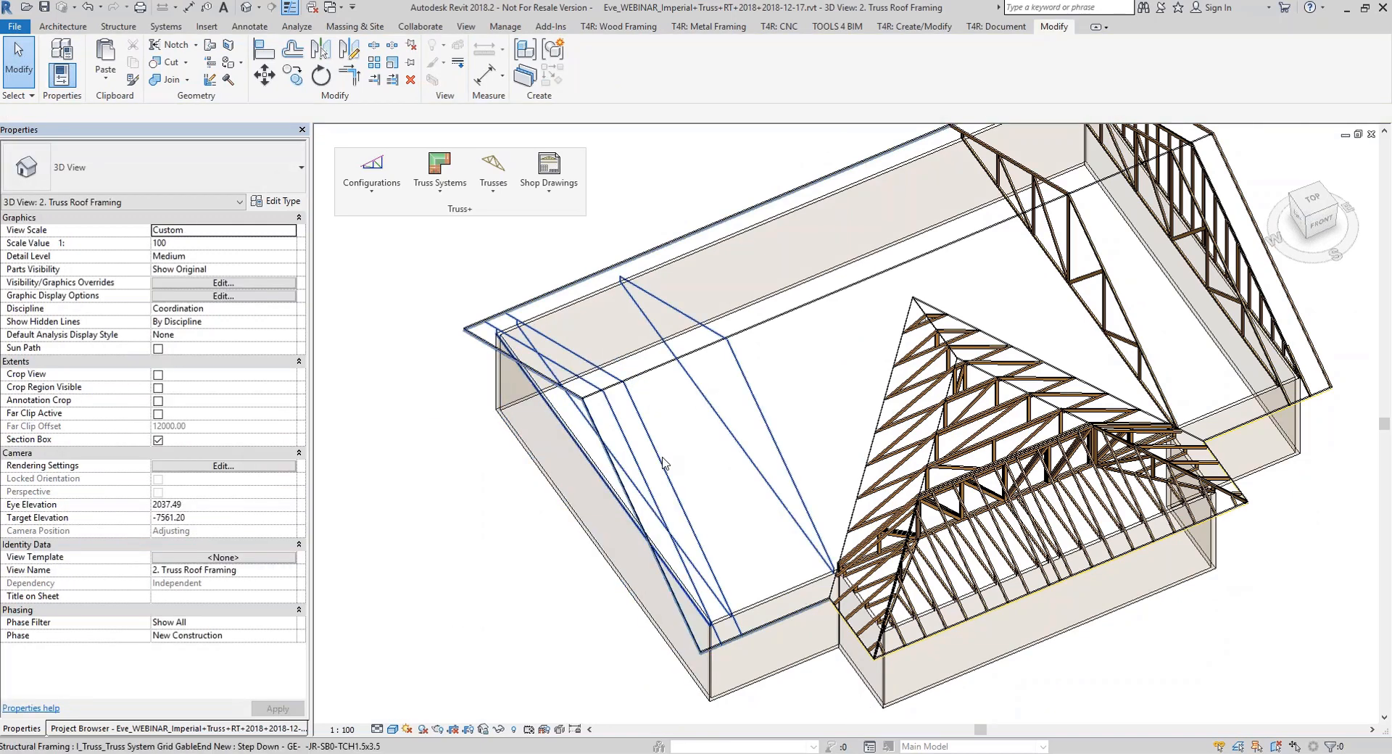
Generate the common trusses, jack rafters and gable end trusses from the main roof's near gable end grid
{"action": "left_click", "coordinate": [667, 462]}
{"action": "left_click", "coordinate": [440, 174]}
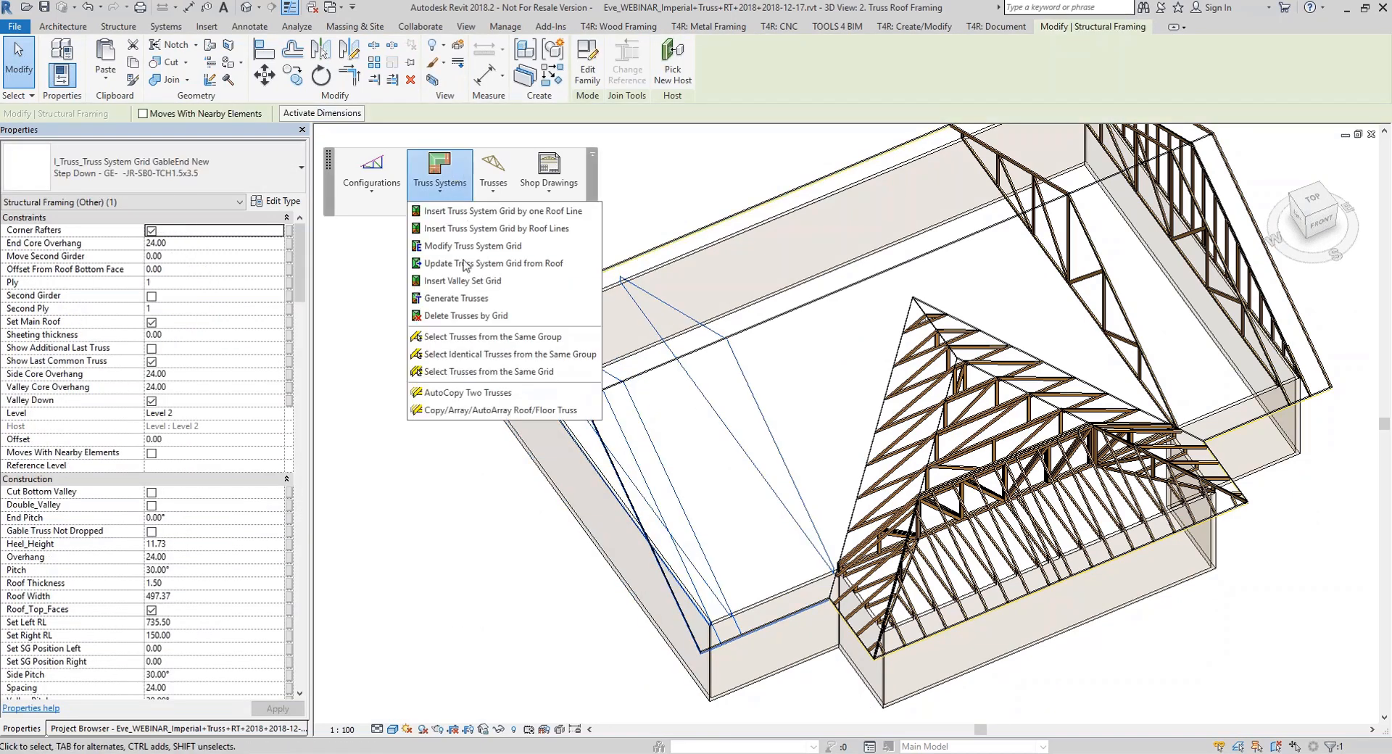
{"action": "left_click", "coordinate": [464, 298]}
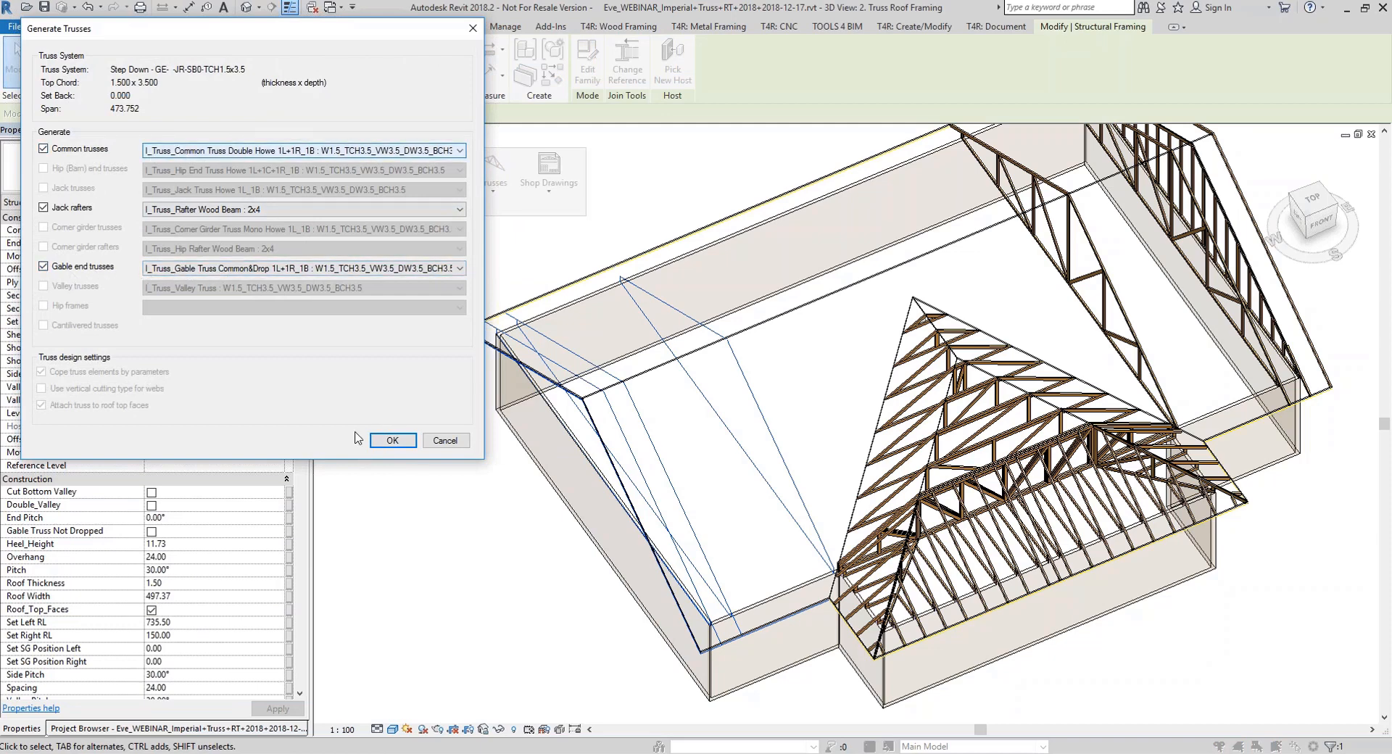
{"action": "left_click", "coordinate": [392, 441]}
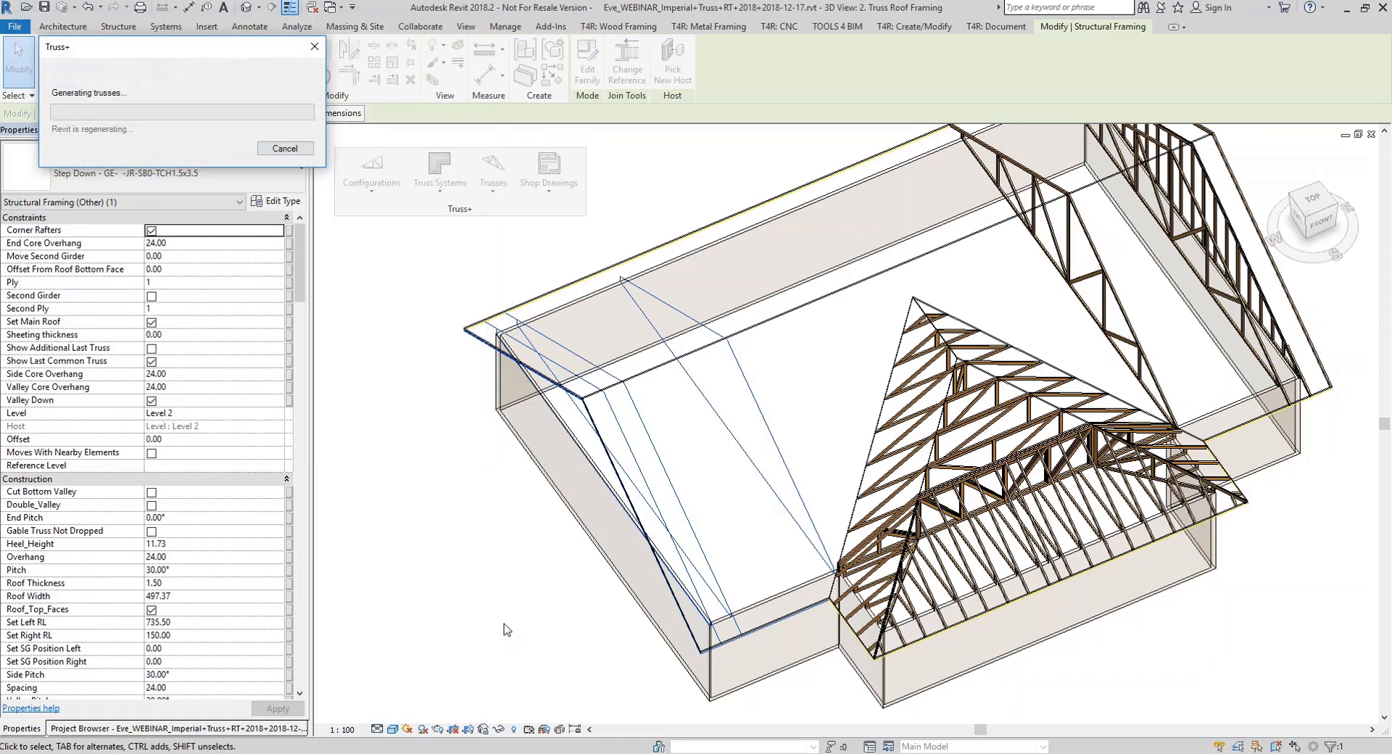
{"action": "left_click", "coordinate": [536, 638]}
{"action": "middle_click_drag", "start_coordinate": [539, 641], "coordinate": [687, 511], "text": "shift"}
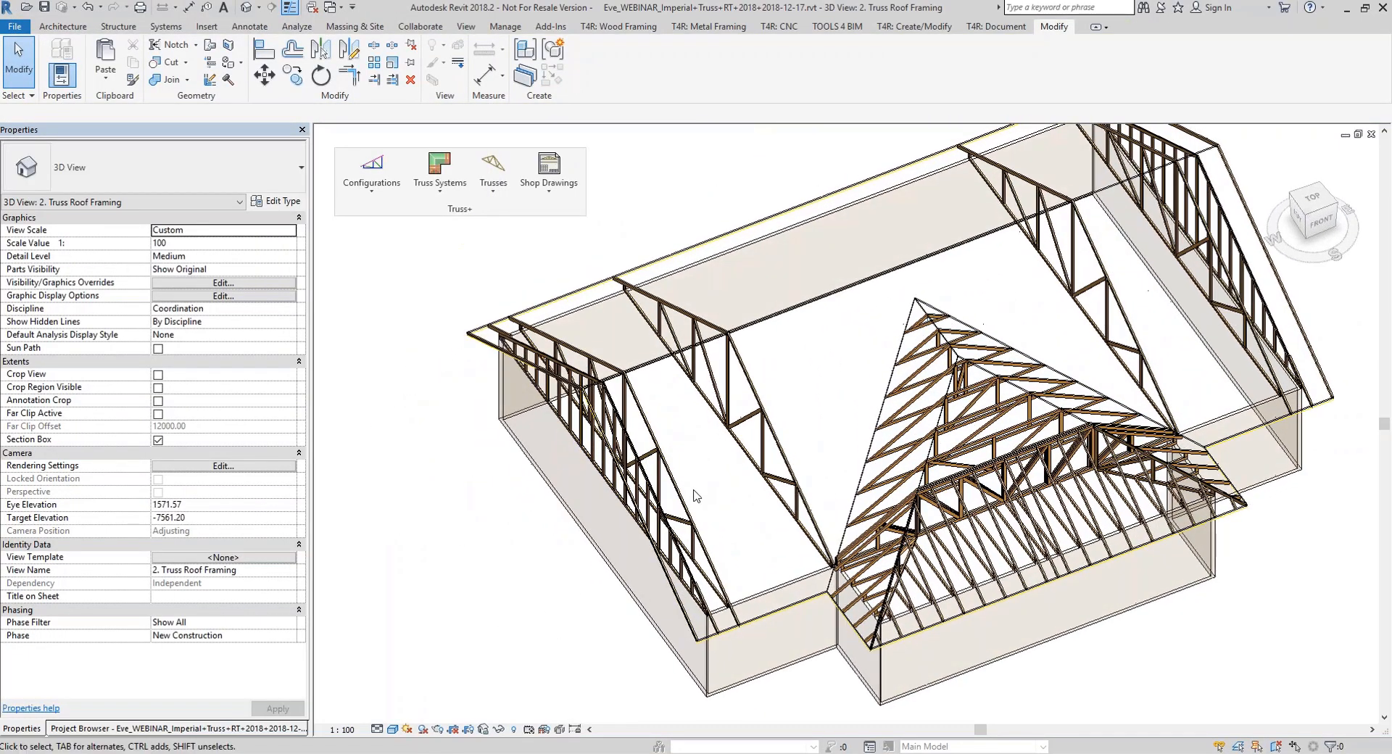
Auto-array the near gable end's common truss at 24.000 spacing to fill that end of the main roof
{"action": "left_click", "coordinate": [687, 511]}
{"action": "left_click", "coordinate": [440, 175]}
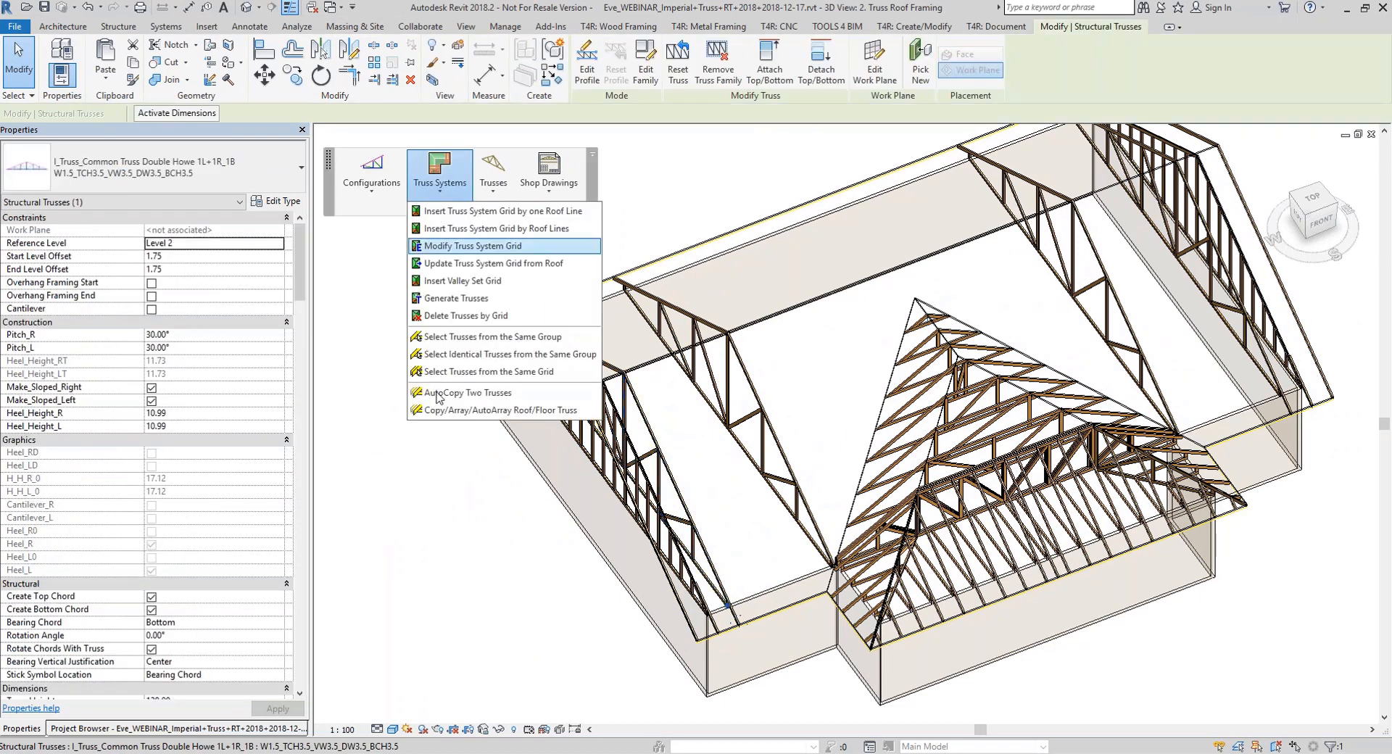
{"action": "left_click", "coordinate": [453, 412]}
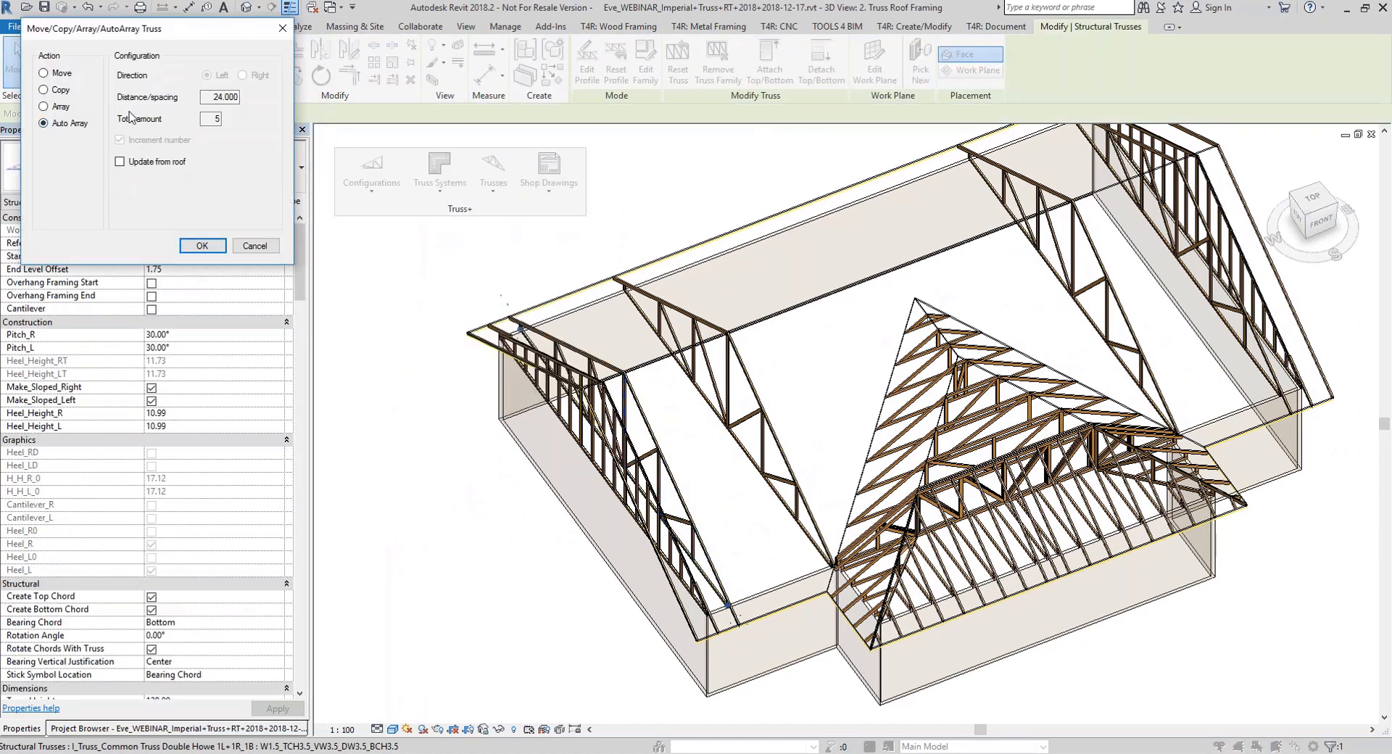
{"action": "left_click_drag", "start_coordinate": [195, 36], "coordinate": [340, 306]}
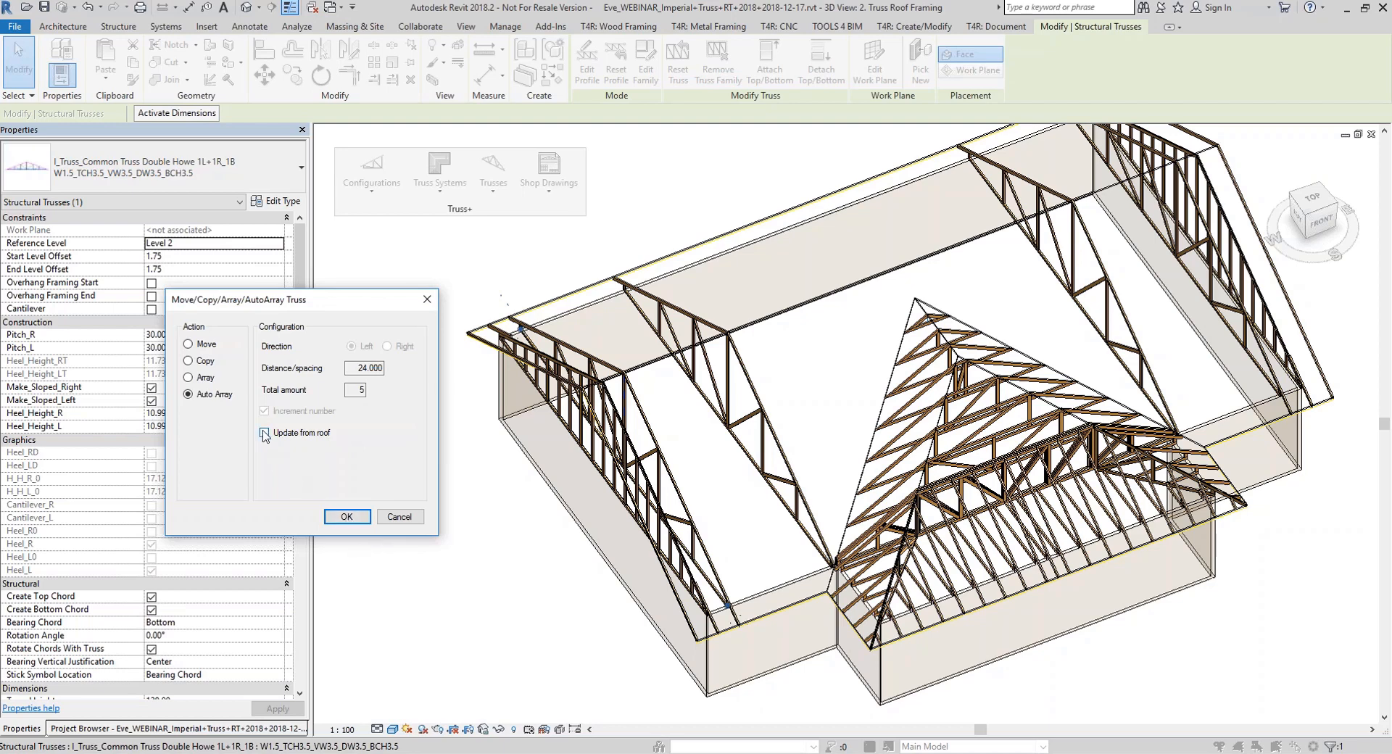
{"action": "left_click", "coordinate": [346, 517]}
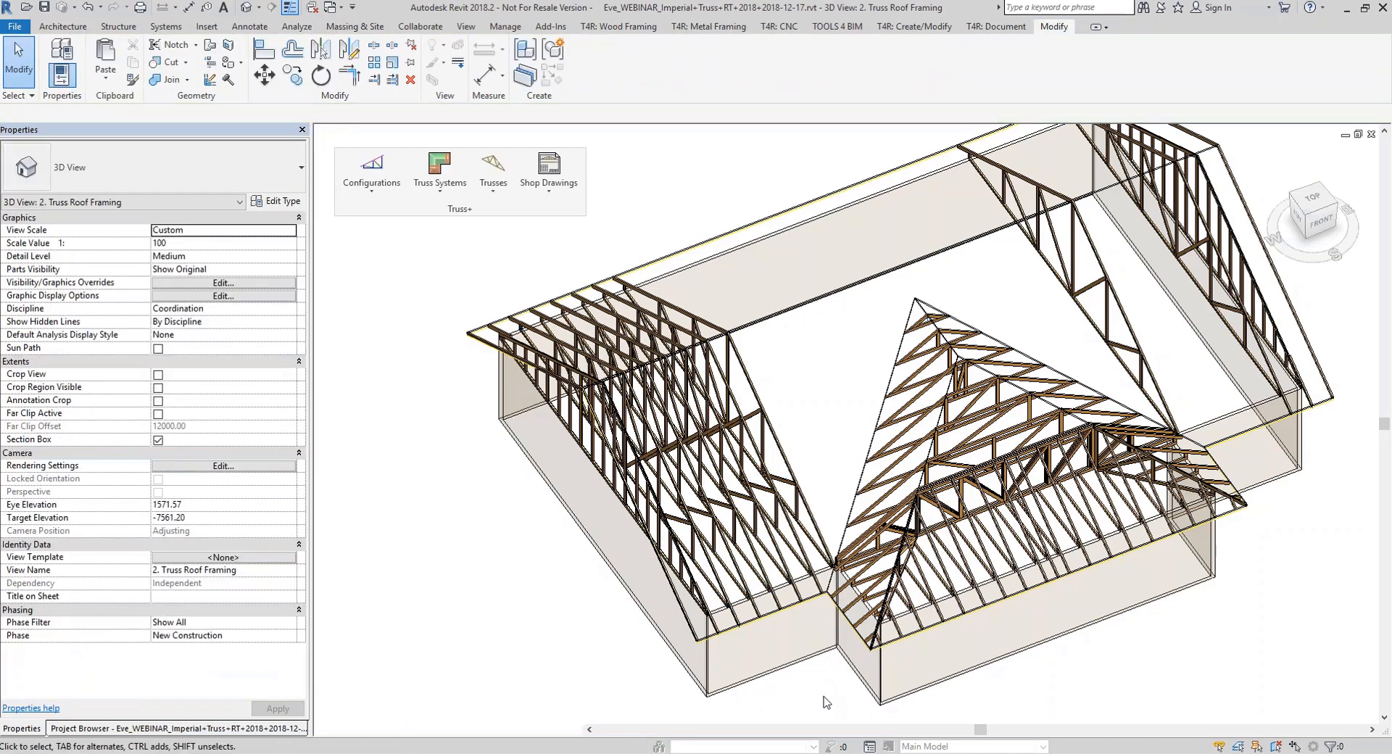
Auto-array the common truss beside the far gable end at 24.000 spacing to fill that end of the main roof
{"action": "scroll", "coordinate": [729, 454], "scroll_direction": "up", "scroll_amount": 3}
{"action": "middle_click_drag", "start_coordinate": [729, 455], "coordinate": [783, 518], "text": "shift"}
{"action": "scroll", "coordinate": [895, 480], "scroll_direction": "down", "scroll_amount": 3}
{"action": "scroll", "coordinate": [871, 442], "scroll_direction": "up", "scroll_amount": 1}
{"action": "scroll", "coordinate": [999, 434], "scroll_direction": "up", "scroll_amount": 1}
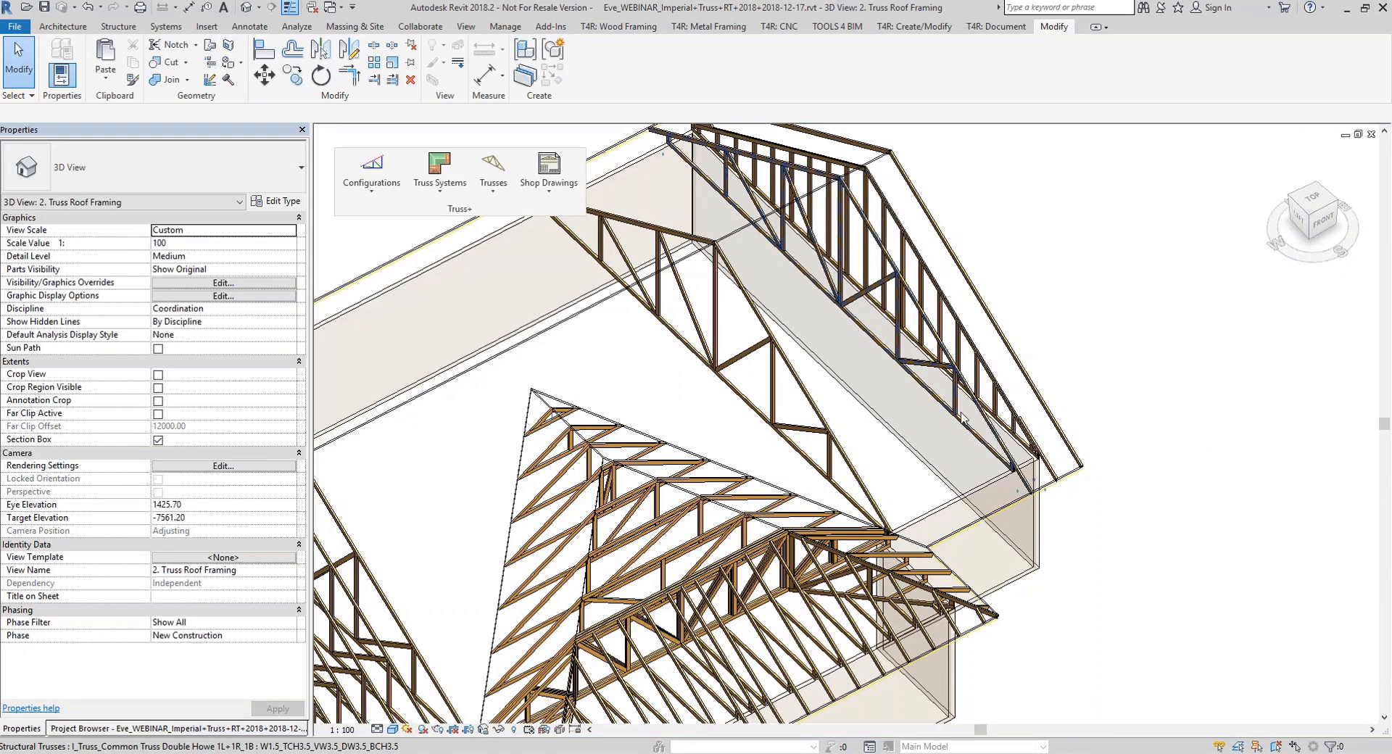
{"action": "left_click", "coordinate": [999, 433]}
{"action": "left_click", "coordinate": [439, 174]}
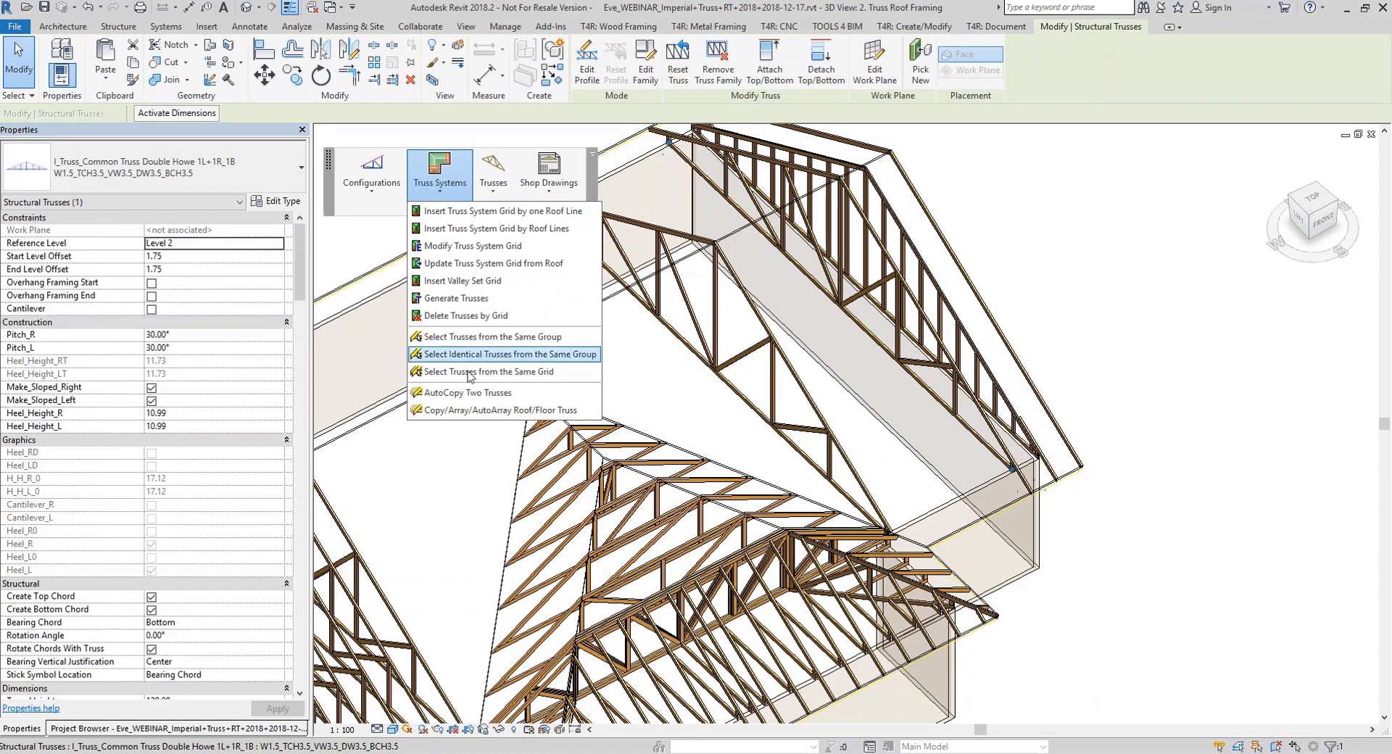
{"action": "left_click", "coordinate": [470, 411]}
{"action": "left_click", "coordinate": [44, 122]}
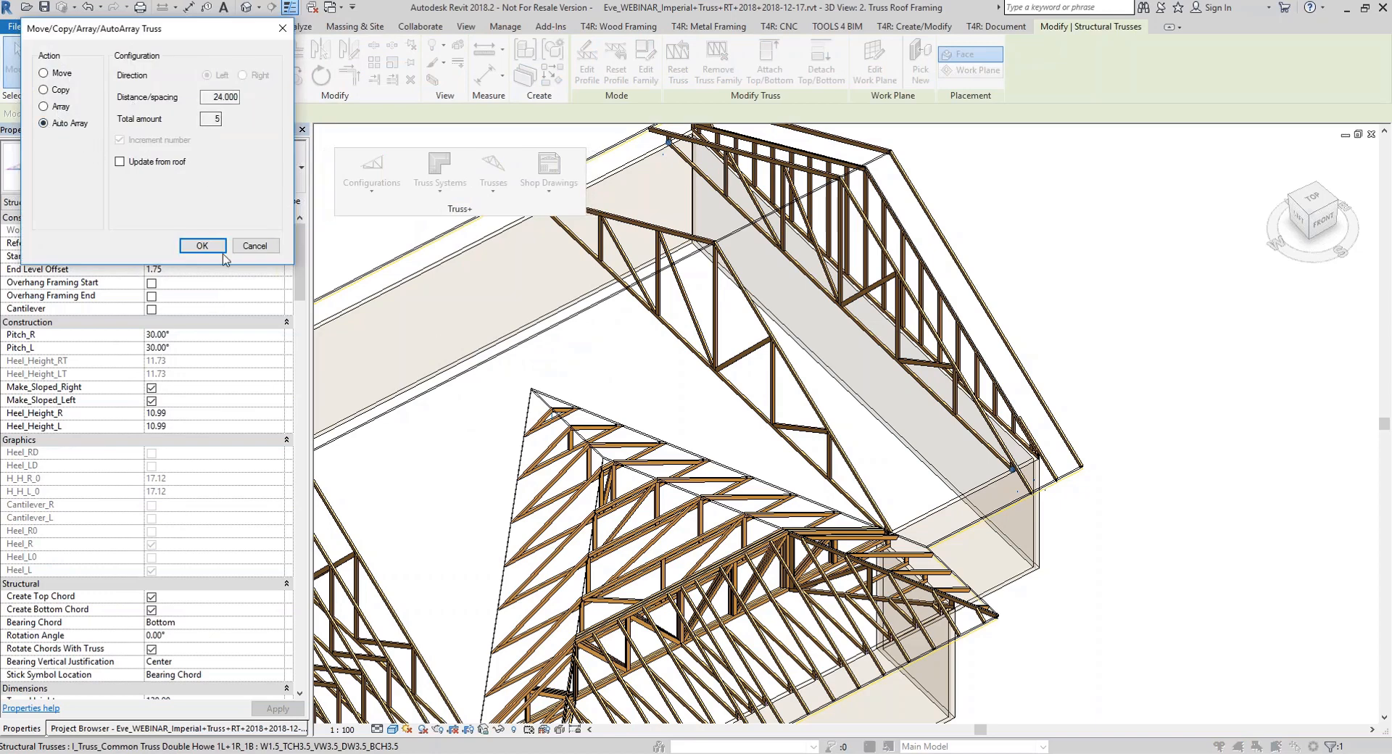
{"action": "left_click", "coordinate": [202, 246]}
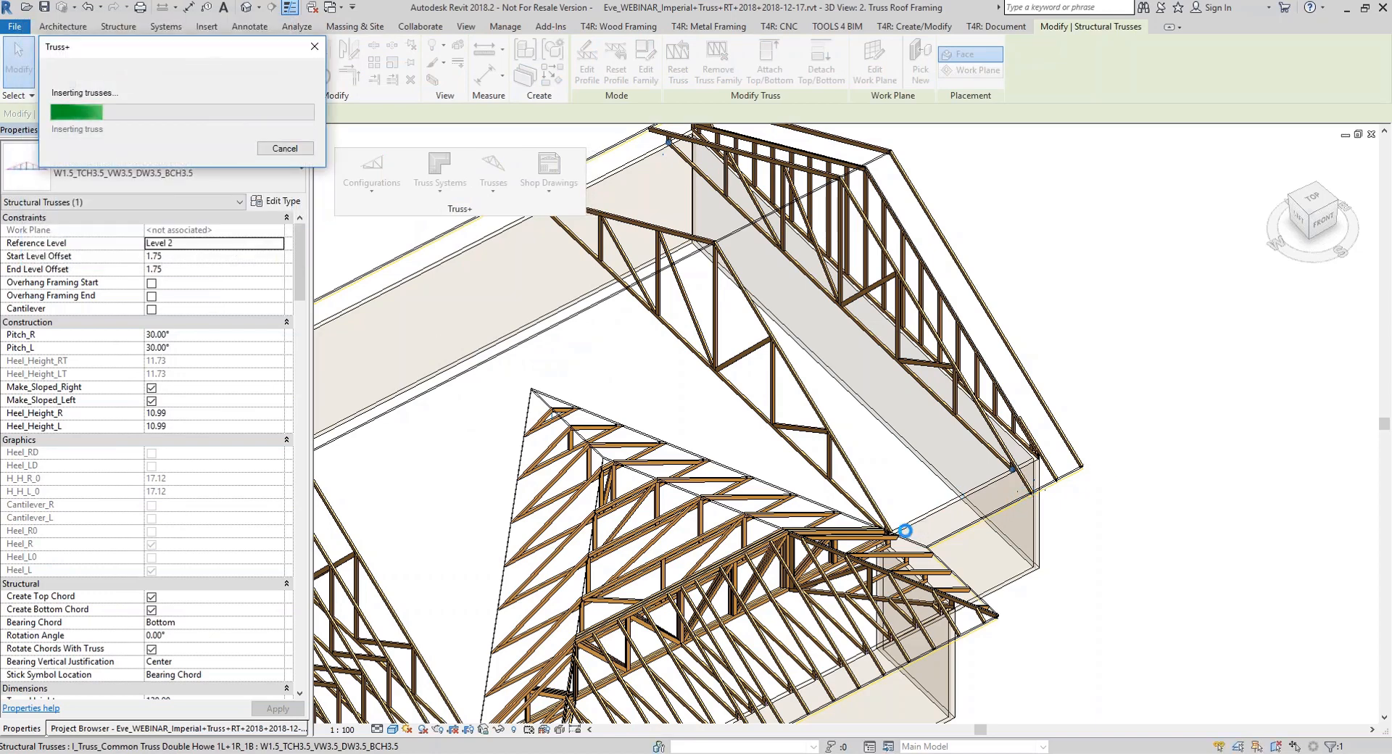
{"action": "left_click", "coordinate": [1175, 556]}
{"action": "scroll", "coordinate": [1164, 555], "scroll_direction": "down", "scroll_amount": 1}
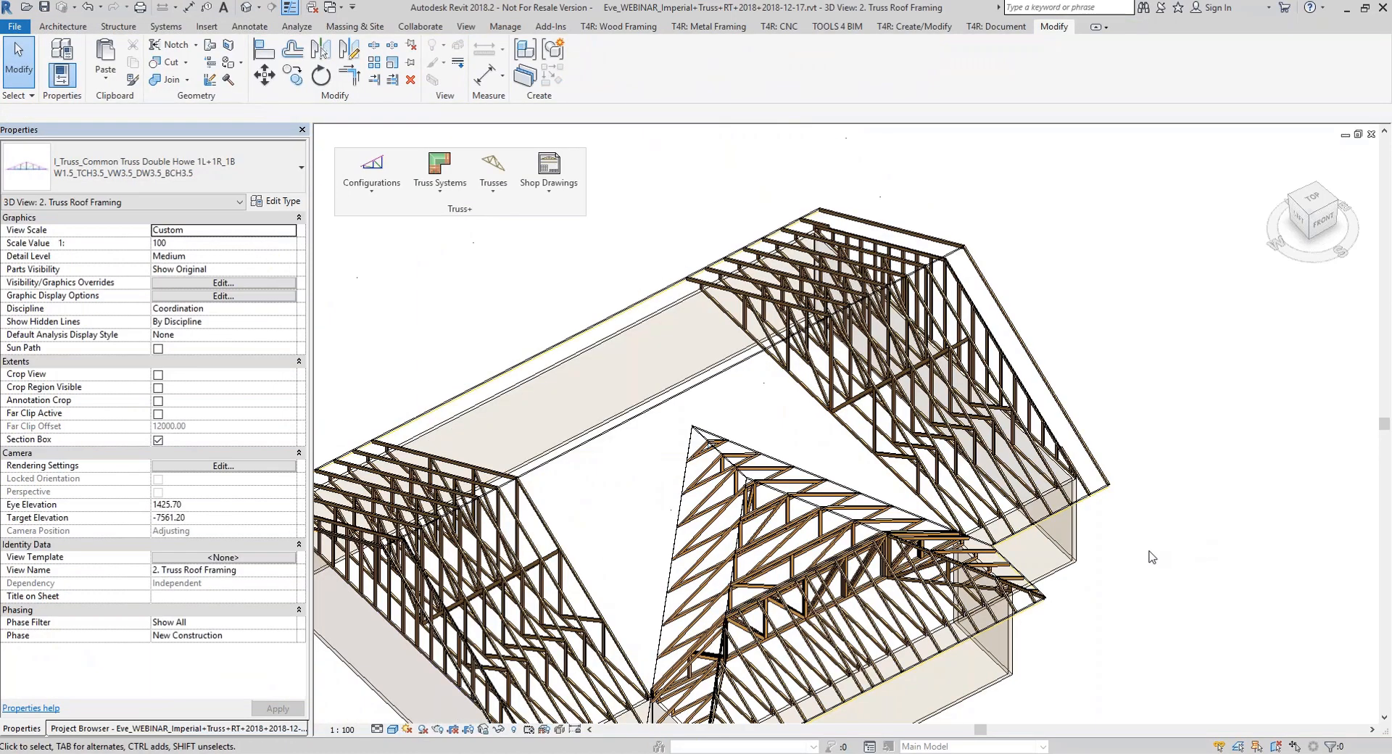
AutoCopy trusses between the two innermost common trusses at 24.000 spacing, with the lesser spacing in the middle
{"action": "middle_click_drag", "start_coordinate": [1149, 555], "coordinate": [1204, 535]}
{"action": "left_click", "coordinate": [893, 408]}
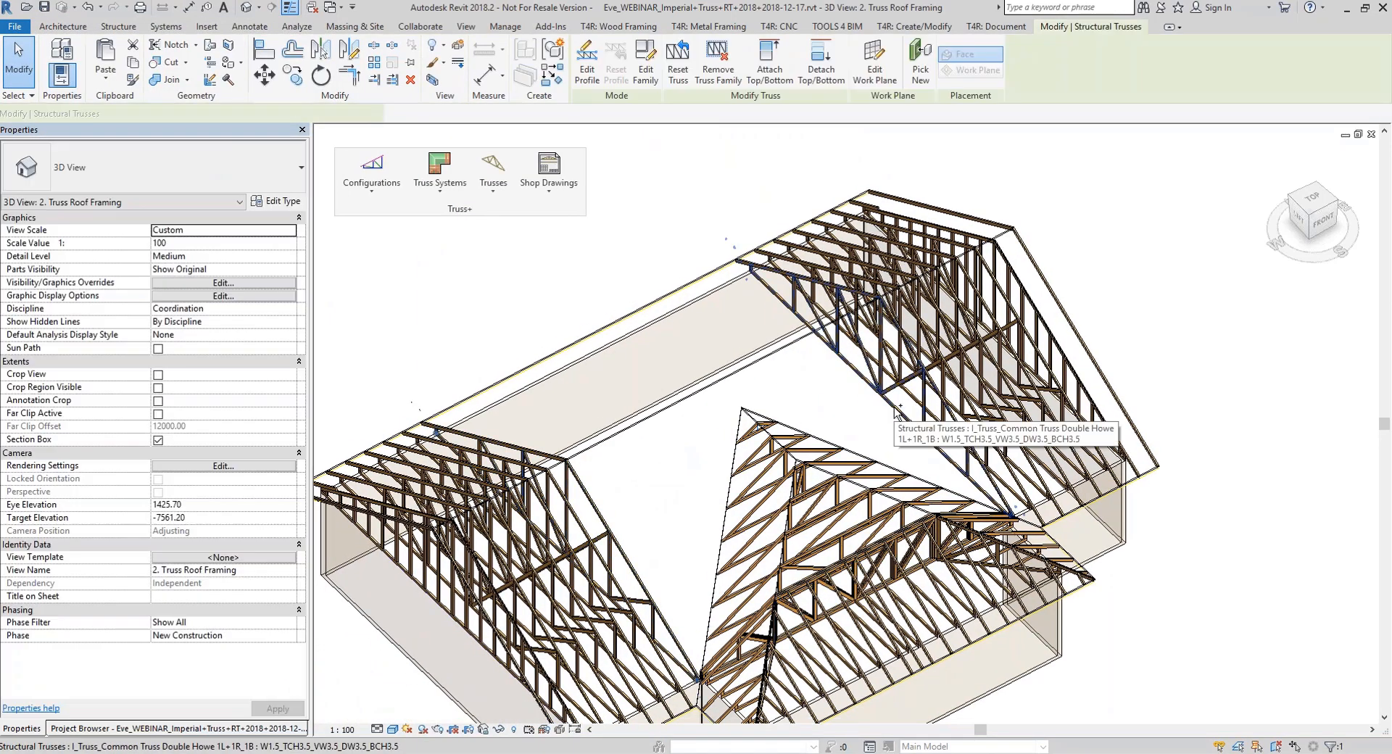
{"action": "left_click", "coordinate": [440, 177]}
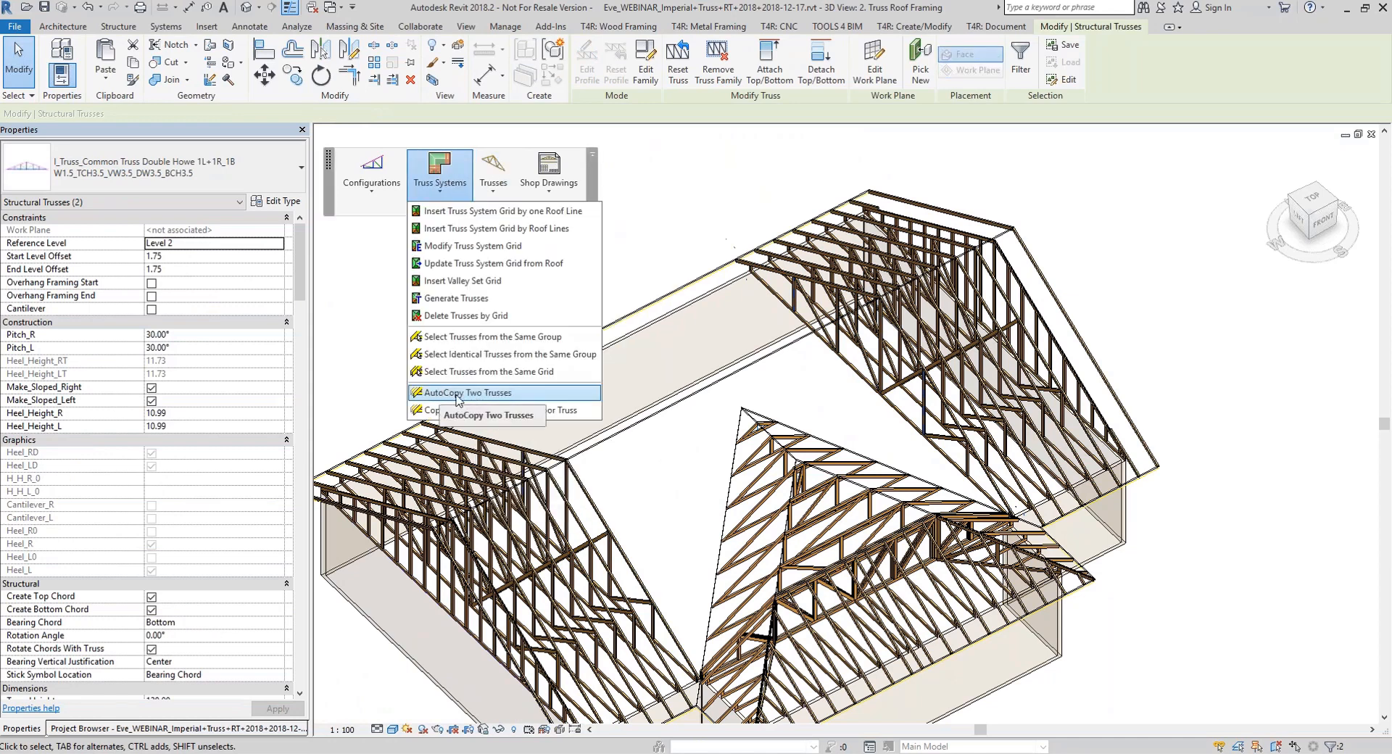
{"action": "left_click", "coordinate": [518, 399]}
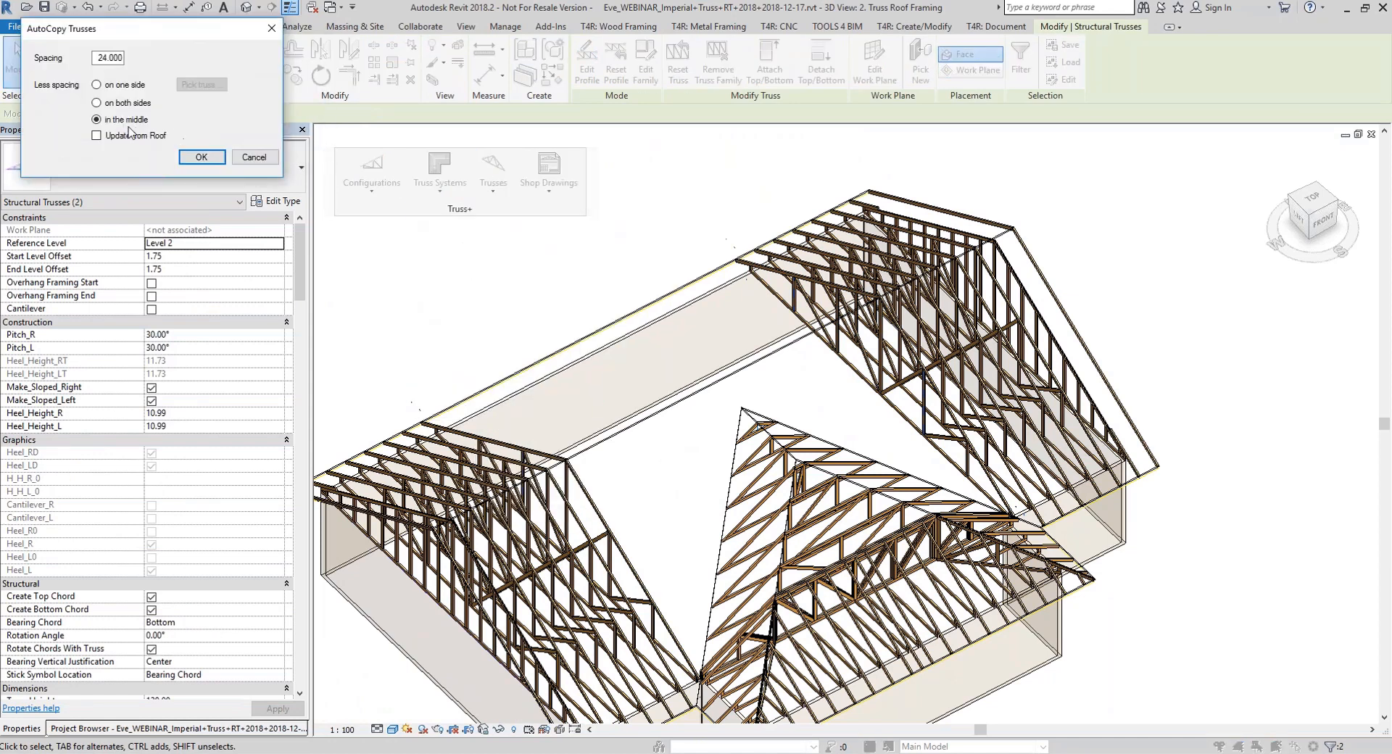
{"action": "left_click", "coordinate": [202, 158]}
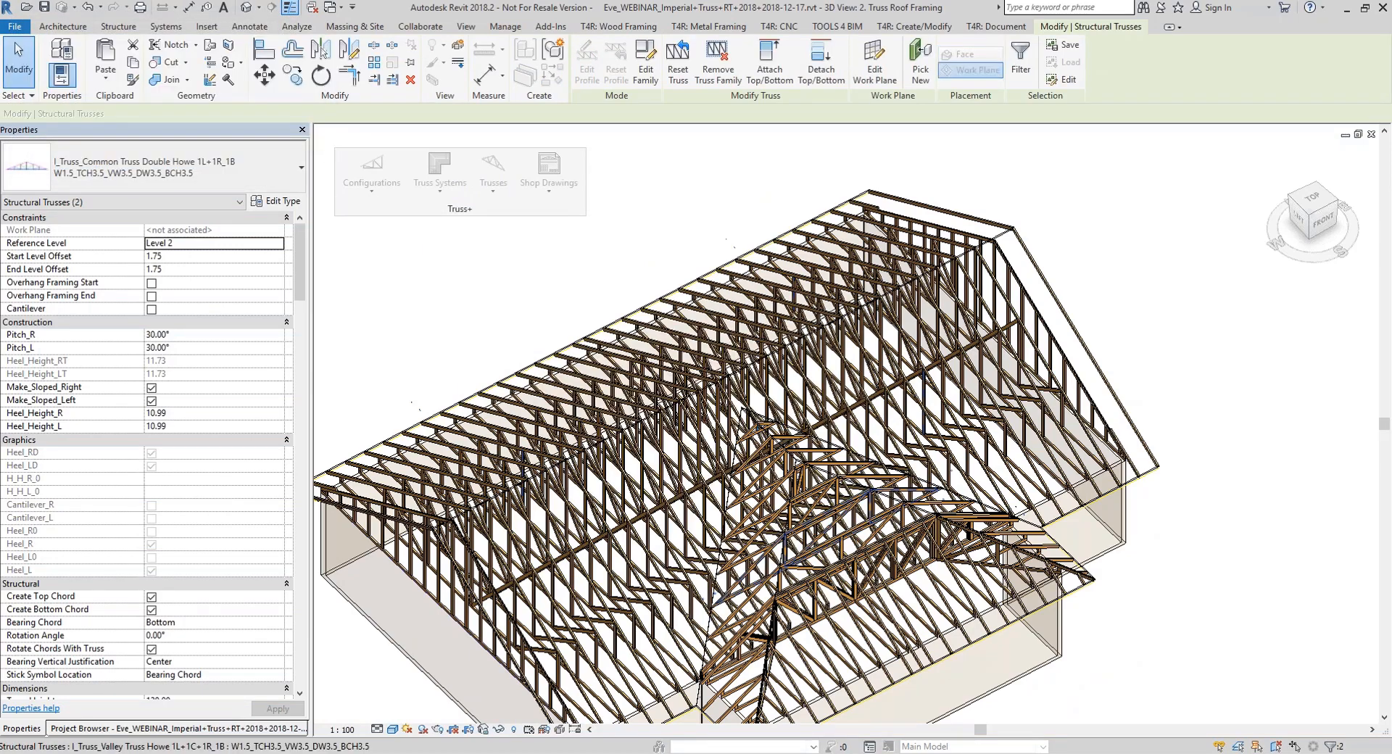
Examine the gable end trusses and the overall roof profile from both ends of the building
{"action": "middle_click_drag", "start_coordinate": [892, 451], "coordinate": [1020, 244], "text": "shift"}
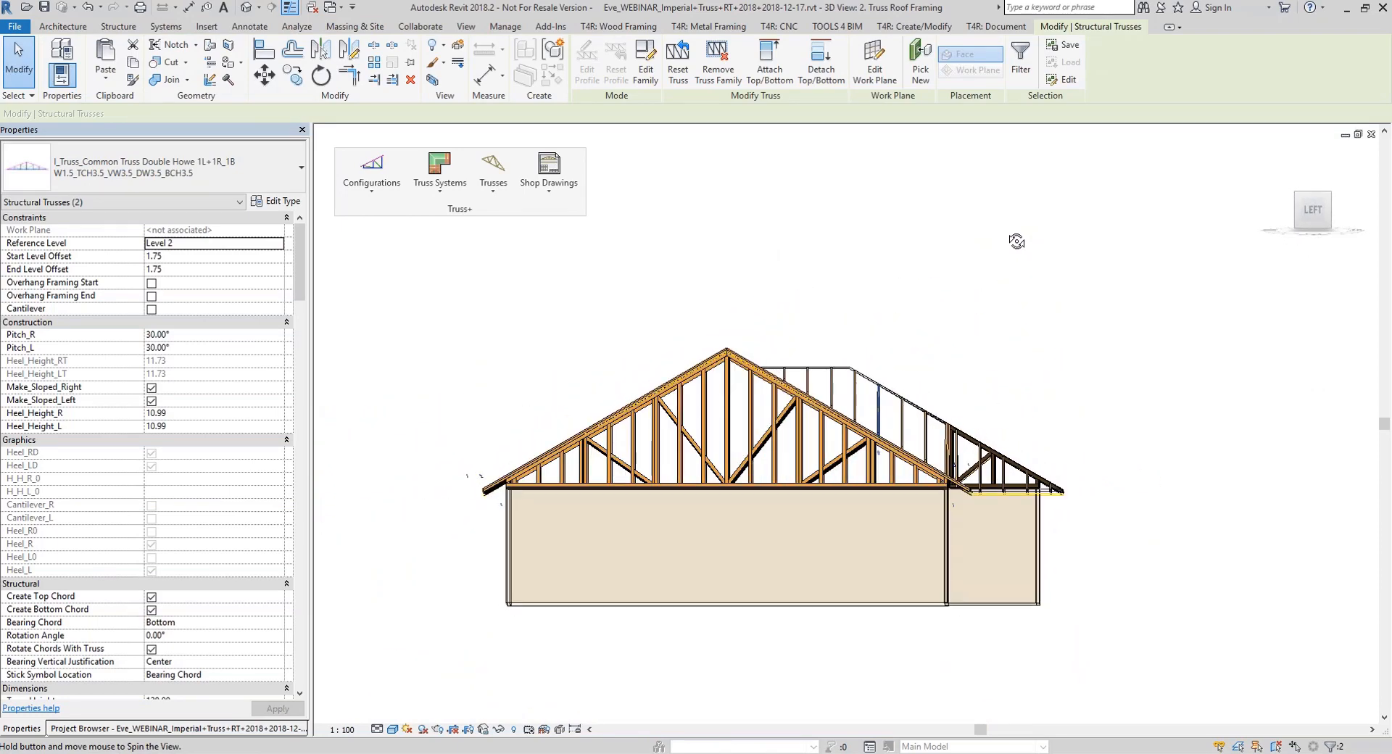
{"action": "left_click", "coordinate": [982, 268]}
{"action": "scroll", "coordinate": [729, 395], "scroll_direction": "up", "scroll_amount": 5}
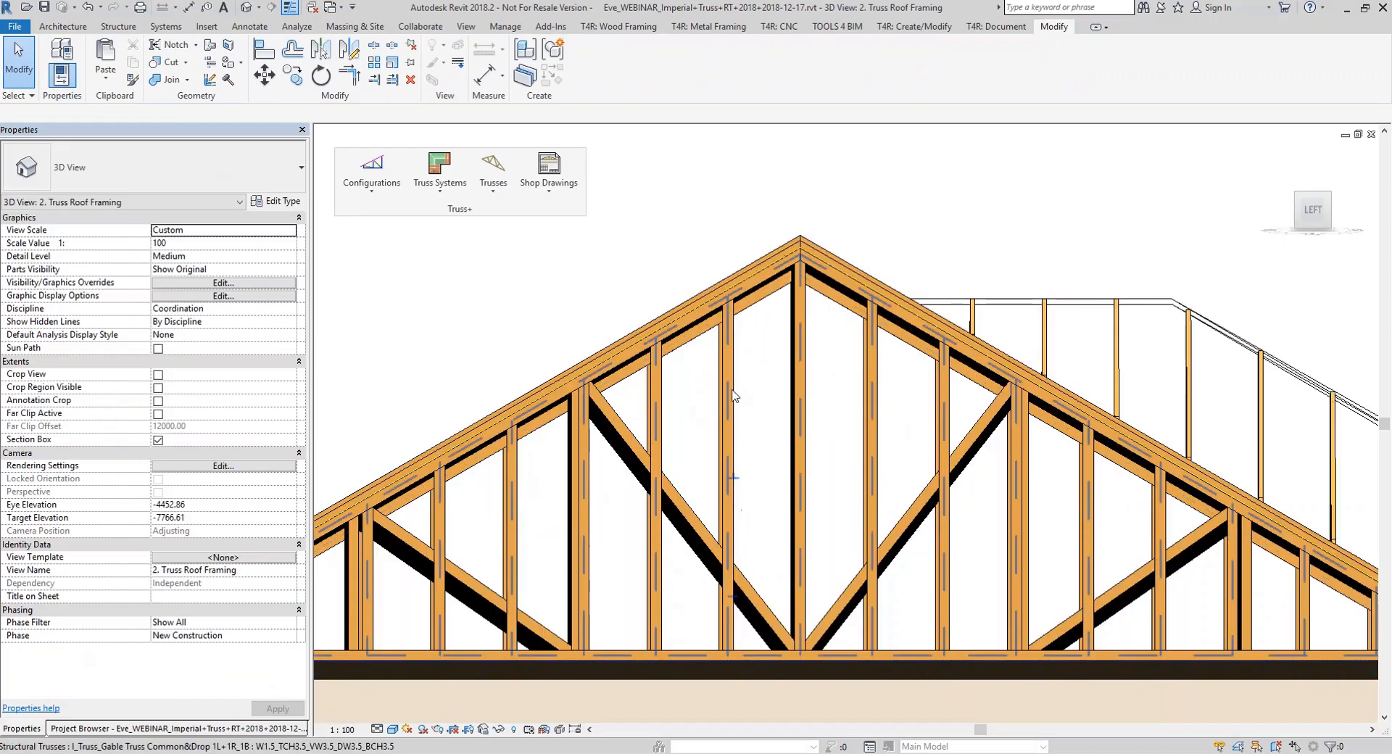
{"action": "middle_click_drag", "start_coordinate": [737, 392], "coordinate": [589, 579], "text": "shift"}
{"action": "scroll", "coordinate": [589, 579], "scroll_direction": "up", "scroll_amount": 1}
{"action": "scroll", "coordinate": [588, 579], "scroll_direction": "down", "scroll_amount": 6}
{"action": "middle_click_drag", "start_coordinate": [978, 531], "coordinate": [1045, 391], "text": "shift"}
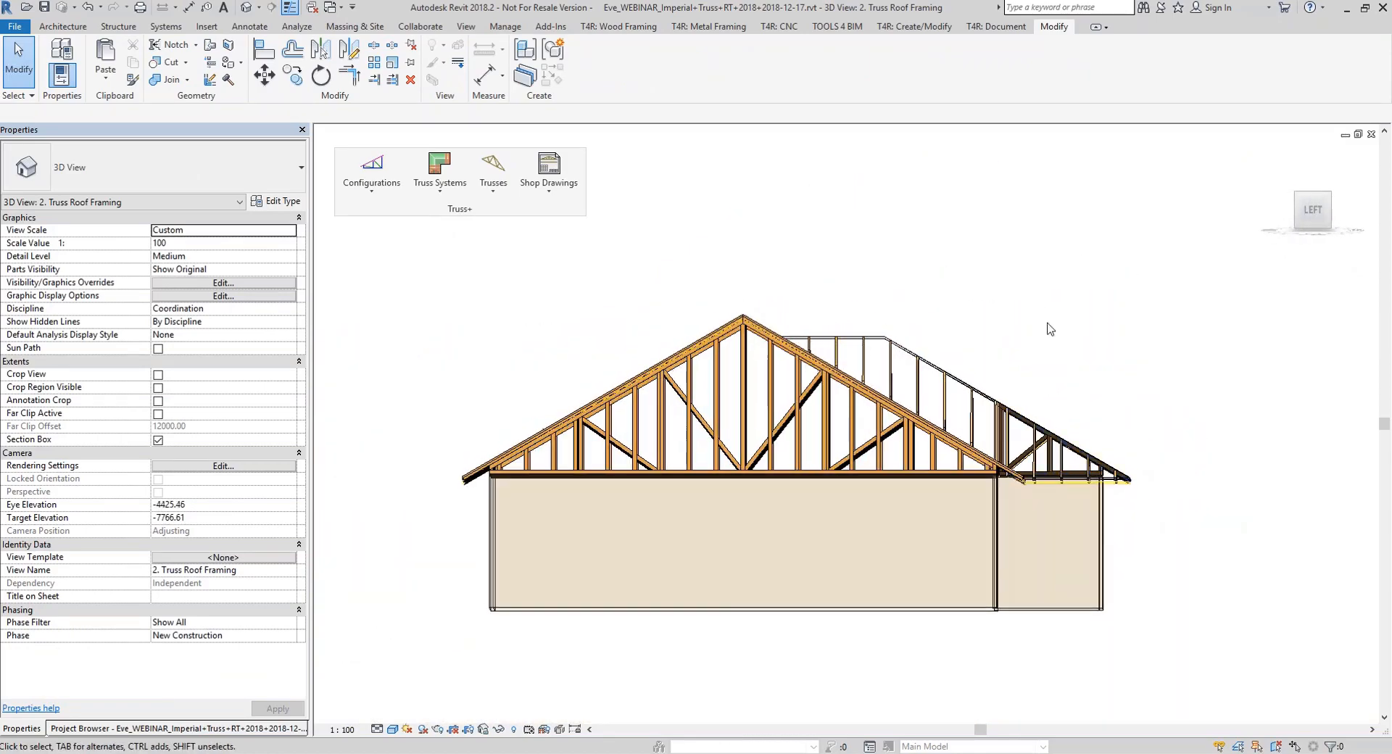
{"action": "middle_click_drag", "start_coordinate": [1053, 378], "coordinate": [556, 316], "text": "shift"}
{"action": "scroll", "coordinate": [587, 570], "scroll_direction": "up", "scroll_amount": 1}
{"action": "scroll", "coordinate": [587, 571], "scroll_direction": "down", "scroll_amount": 5}
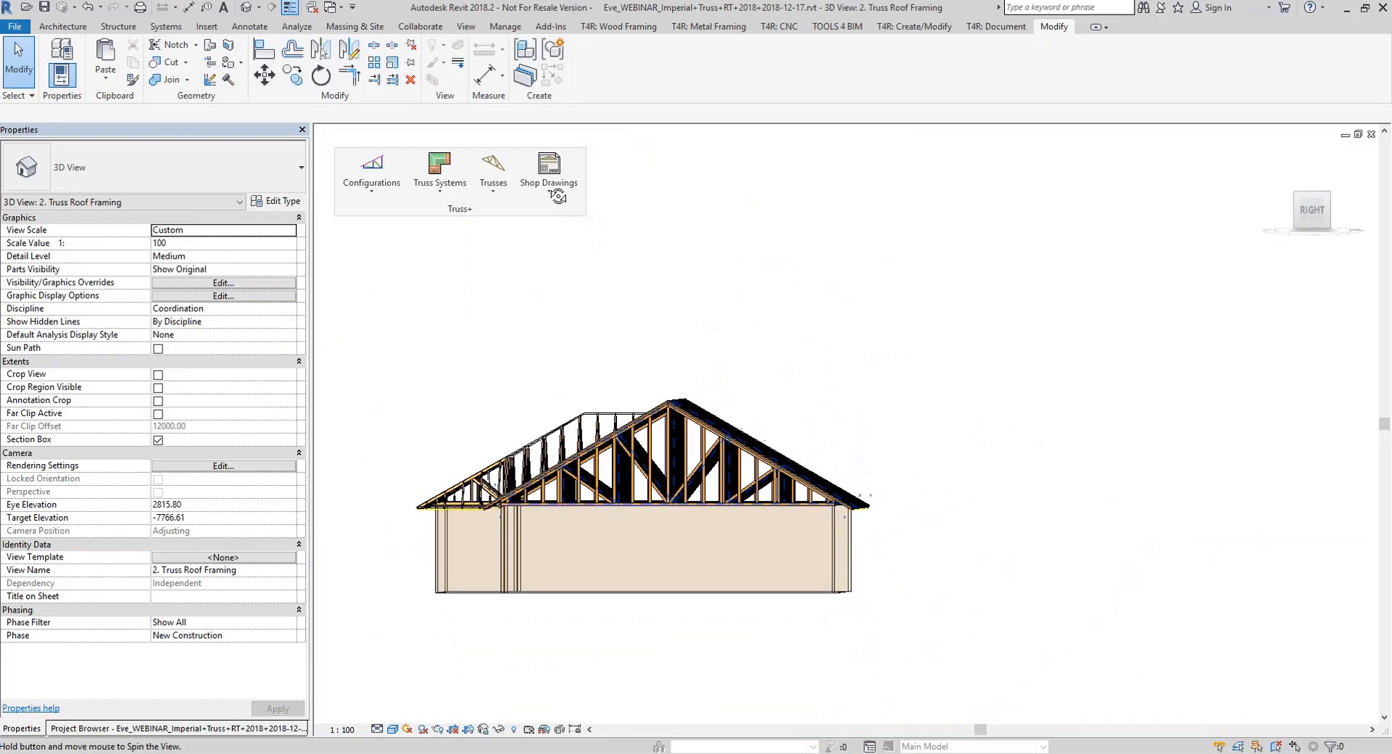
Inspect the wing's multi-ply girder and jack truss connections up close, along with the completed main roof framing
{"action": "middle_click_drag", "start_coordinate": [571, 266], "coordinate": [1004, 428], "text": "shift"}
{"action": "scroll", "coordinate": [892, 522], "scroll_direction": "up", "scroll_amount": 8}
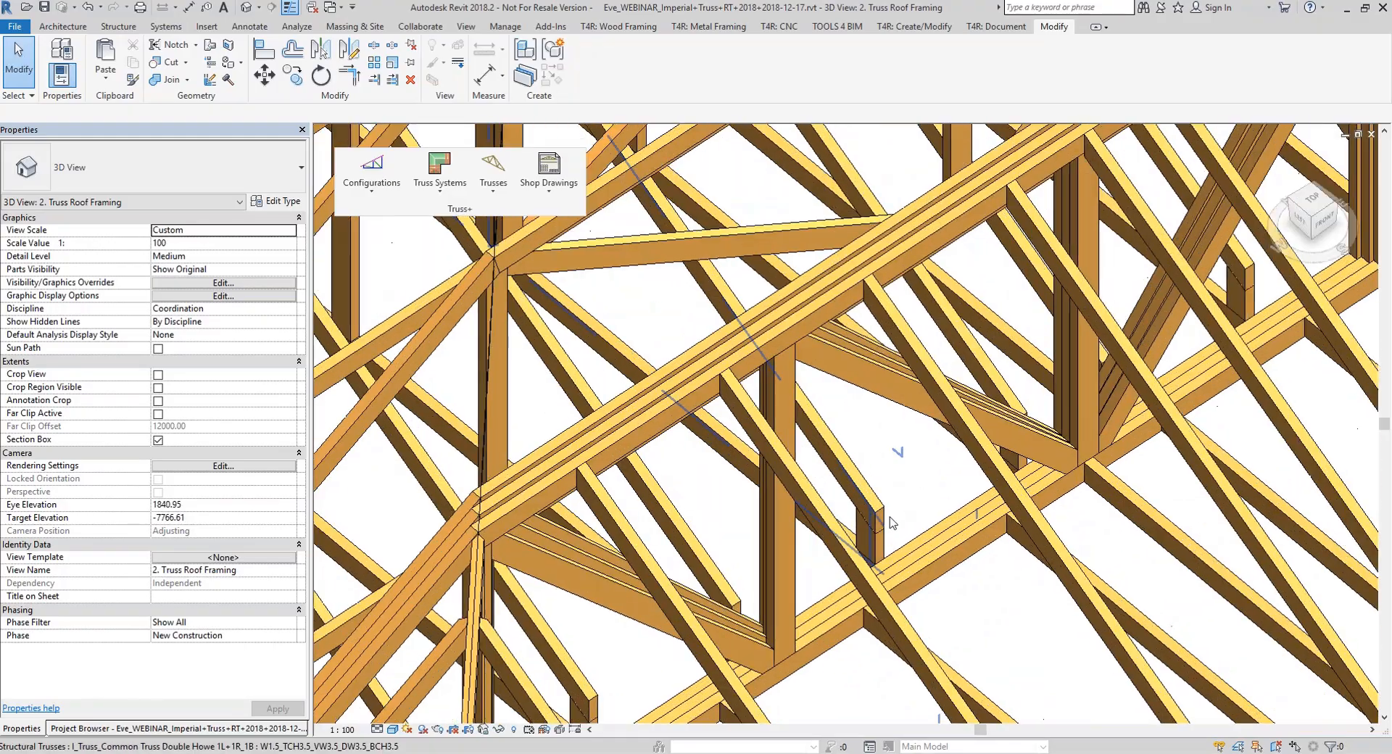
{"action": "middle_click_drag", "start_coordinate": [892, 522], "coordinate": [841, 664], "text": "shift"}
{"action": "scroll", "coordinate": [797, 581], "scroll_direction": "down", "scroll_amount": 8}
{"action": "scroll", "coordinate": [383, 288], "scroll_direction": "down", "scroll_amount": 2}
{"action": "scroll", "coordinate": [1034, 609], "scroll_direction": "up", "scroll_amount": 6}
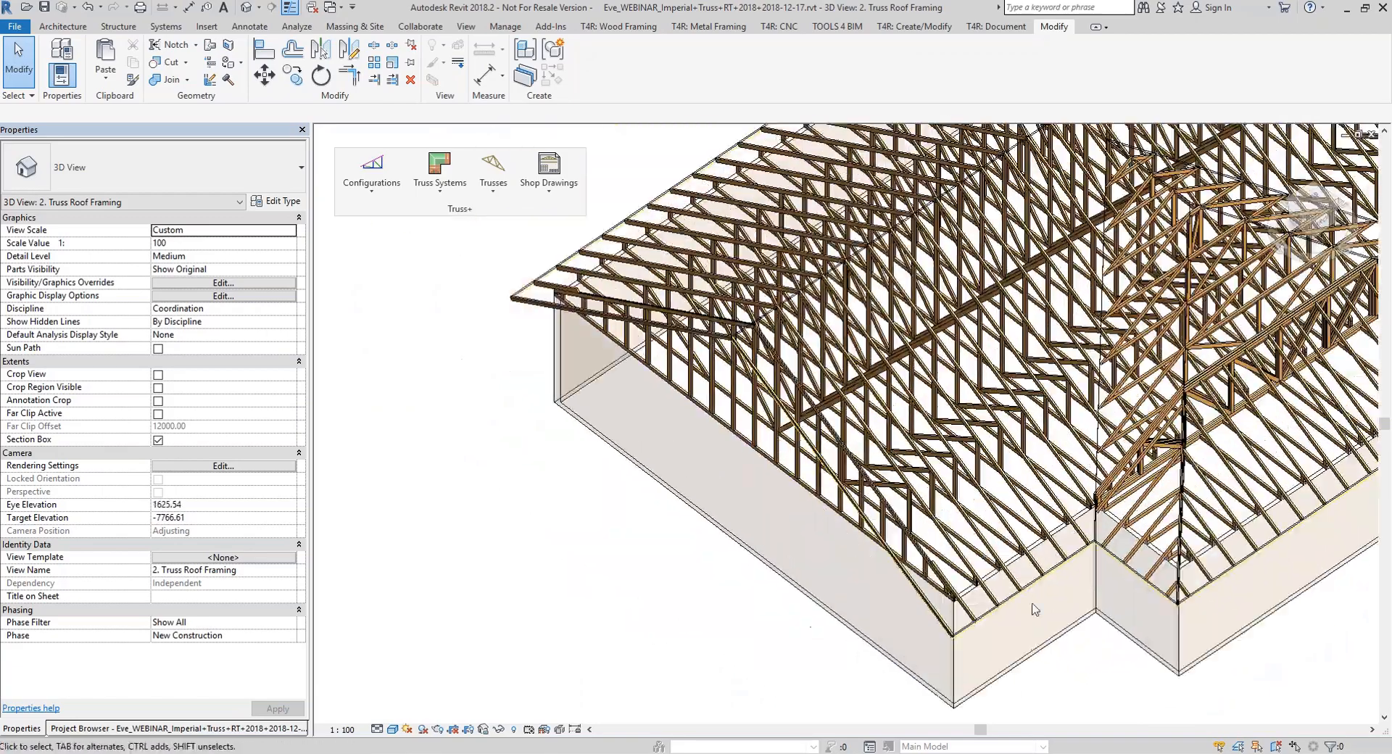
{"action": "middle_click_drag", "start_coordinate": [1035, 609], "coordinate": [1018, 620], "text": "shift"}
{"action": "left_click", "coordinate": [465, 188]}
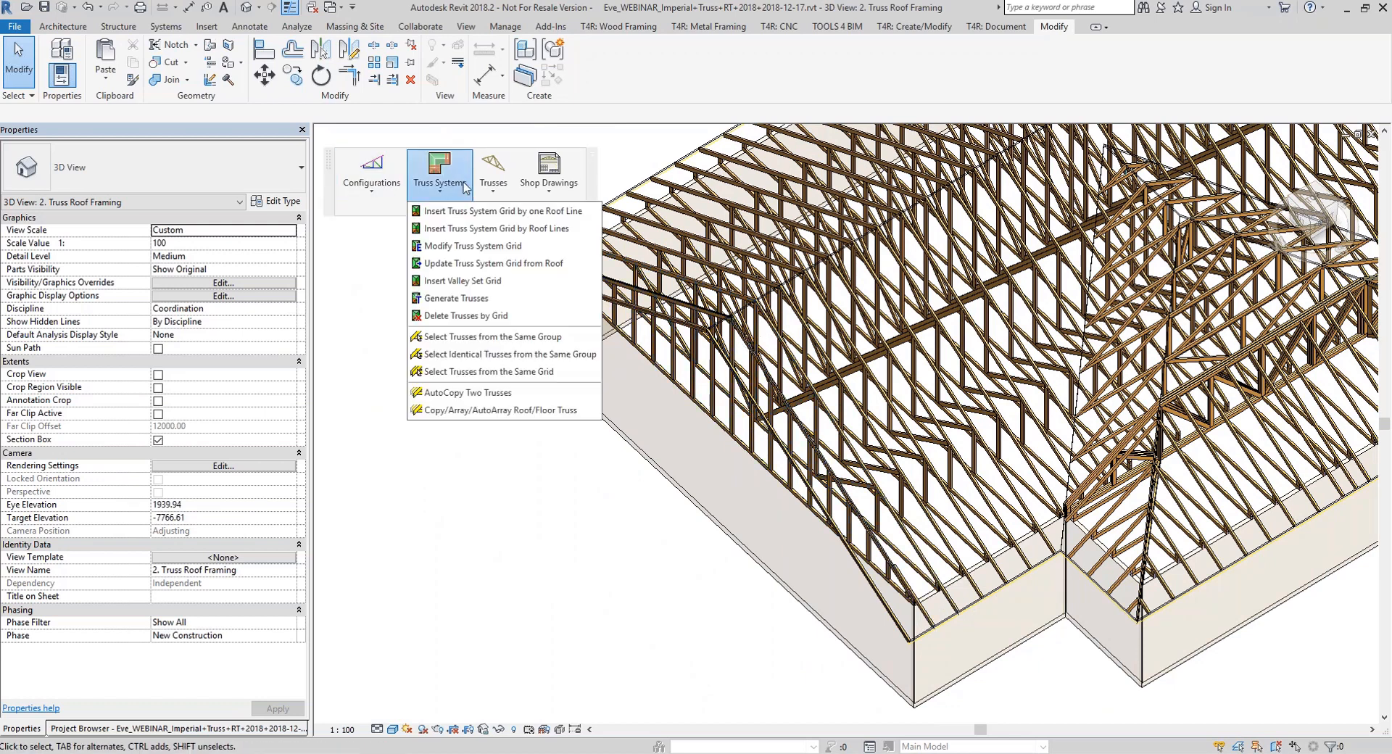
{"action": "left_click", "coordinate": [498, 186]}
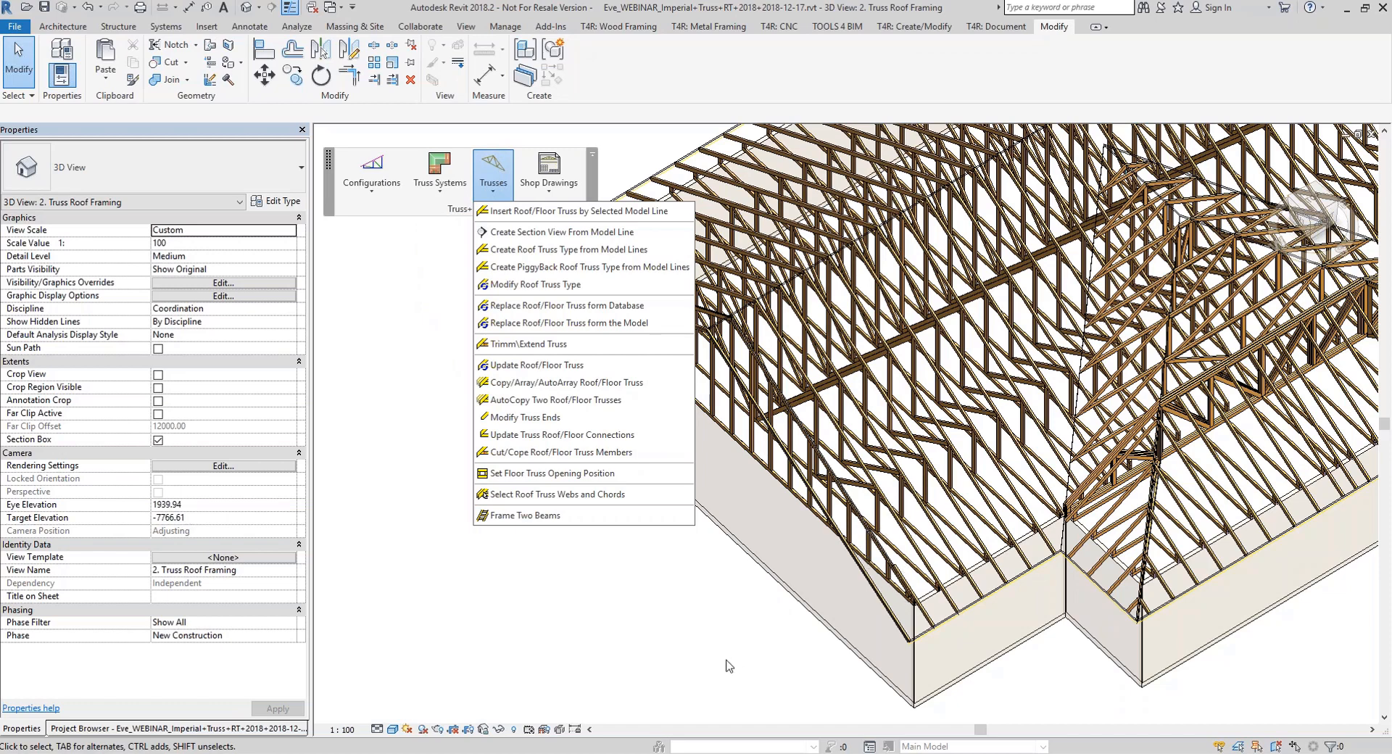
{"action": "left_click", "coordinate": [672, 615]}
{"action": "scroll", "coordinate": [672, 616], "scroll_direction": "down", "scroll_amount": 4}
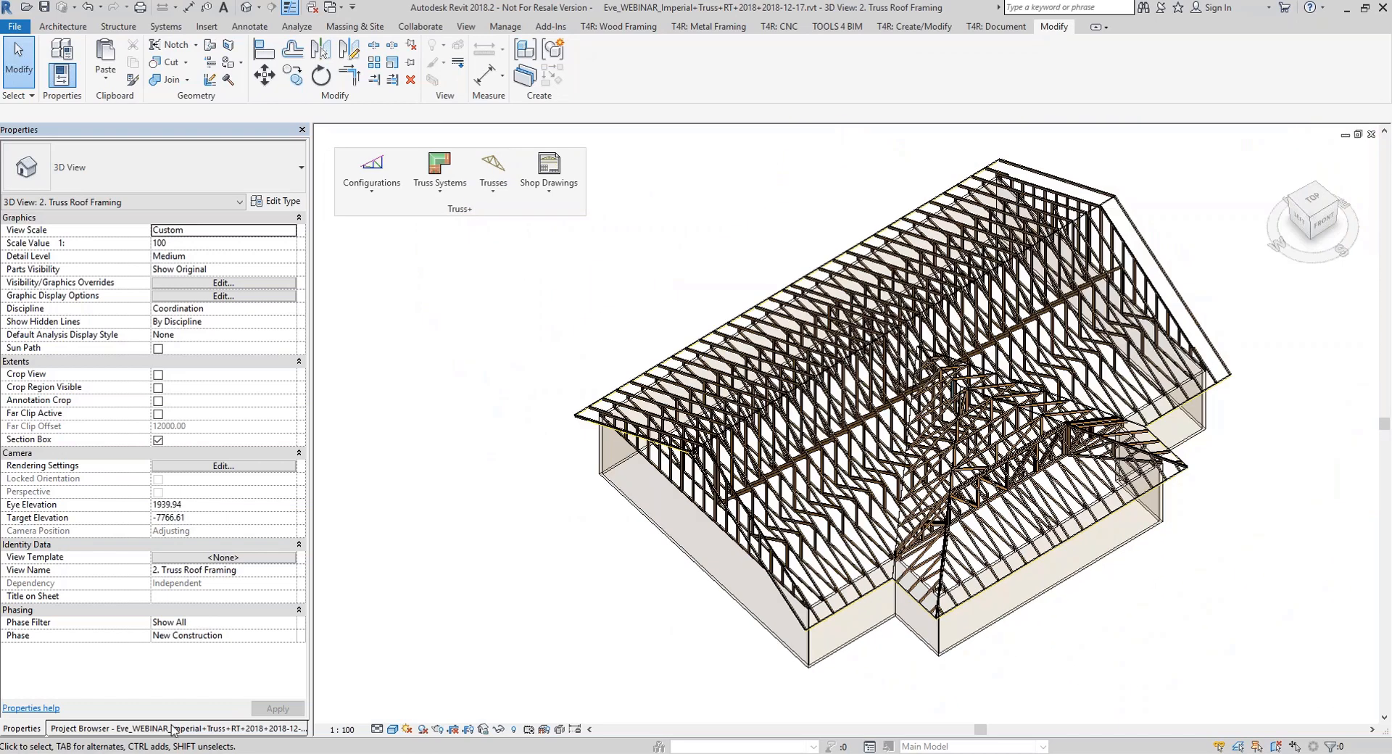
Open the 3D view 3. Truss Roof (Boundary Line, Different Slopes) and the floor plan 3. Different Slopes to examine the wing's slopes
{"action": "left_click", "coordinate": [172, 728]}
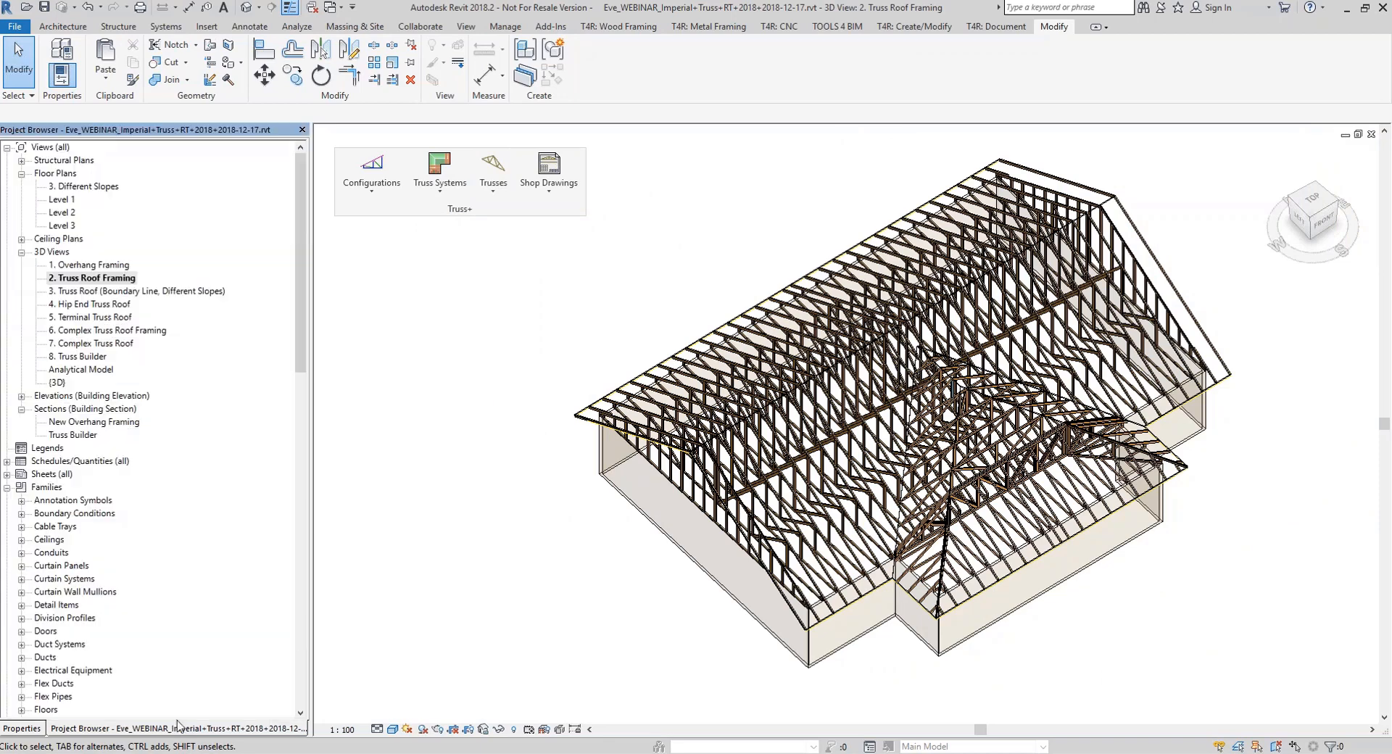
{"action": "double_click", "coordinate": [102, 291]}
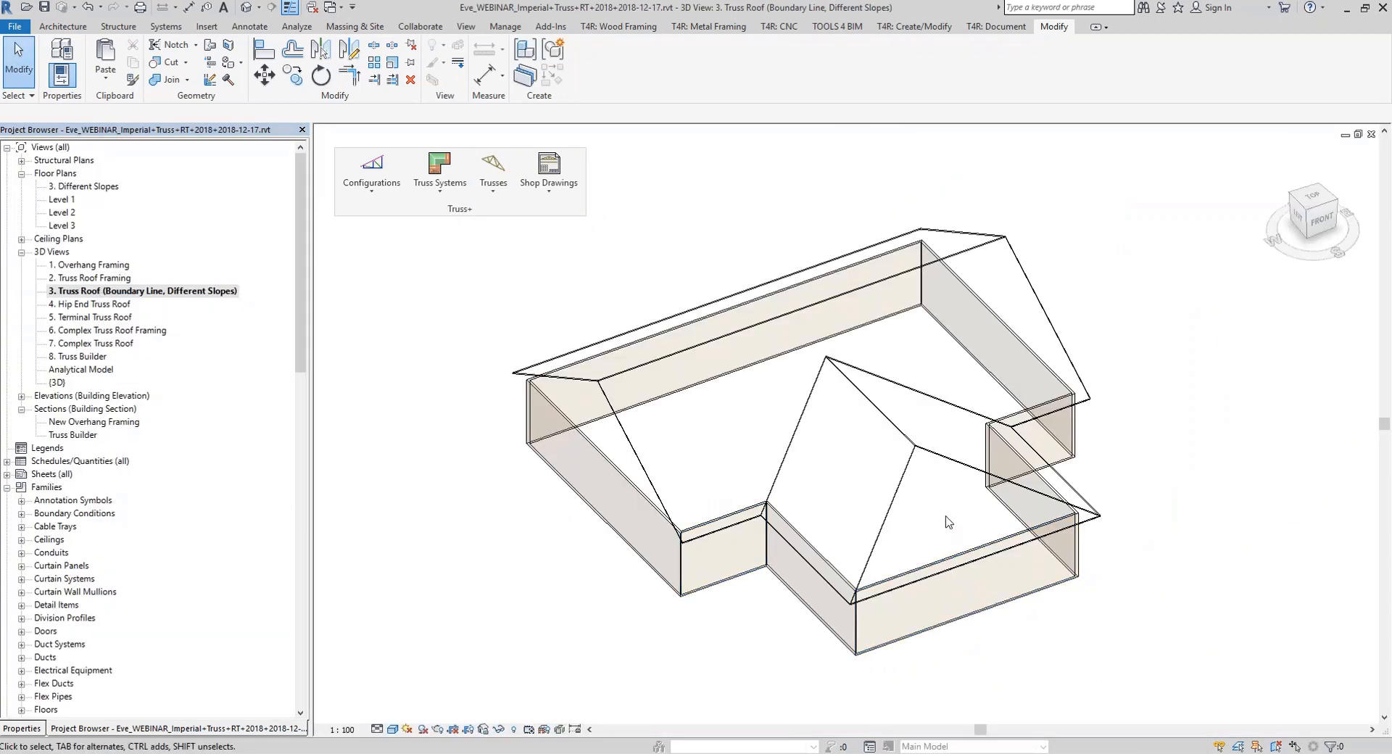
{"action": "scroll", "coordinate": [950, 435], "scroll_direction": "up", "scroll_amount": 2}
{"action": "middle_click_drag", "start_coordinate": [1232, 423], "coordinate": [1212, 435]}
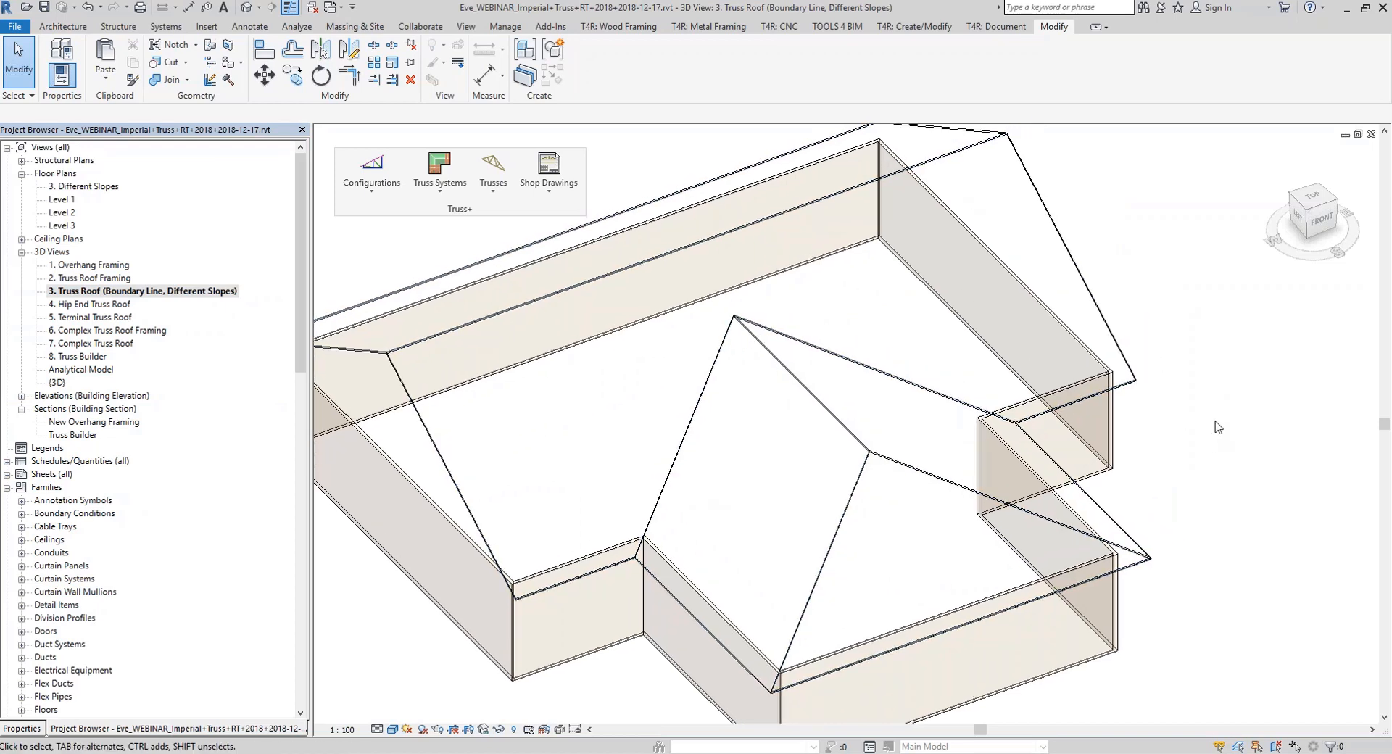
{"action": "double_click", "coordinate": [84, 187]}
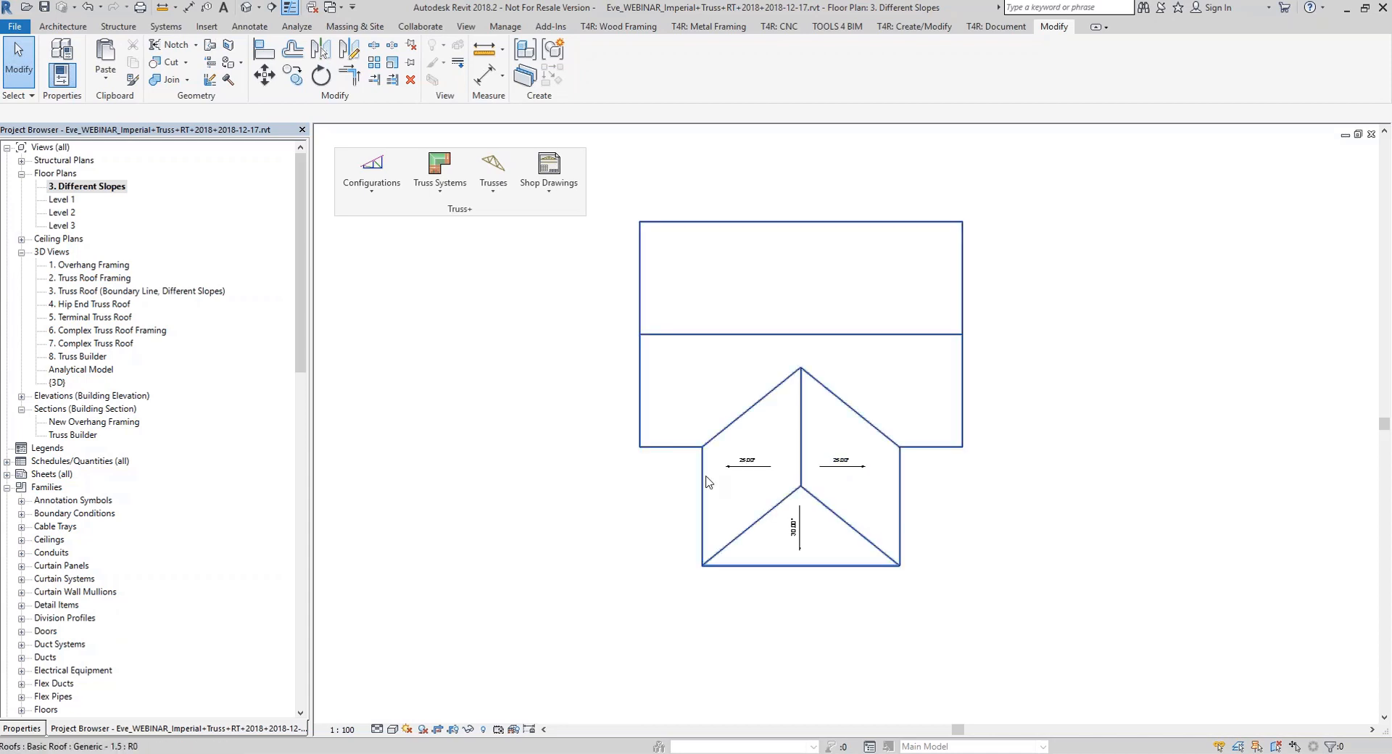
{"action": "scroll", "coordinate": [857, 493], "scroll_direction": "up", "scroll_amount": 3}
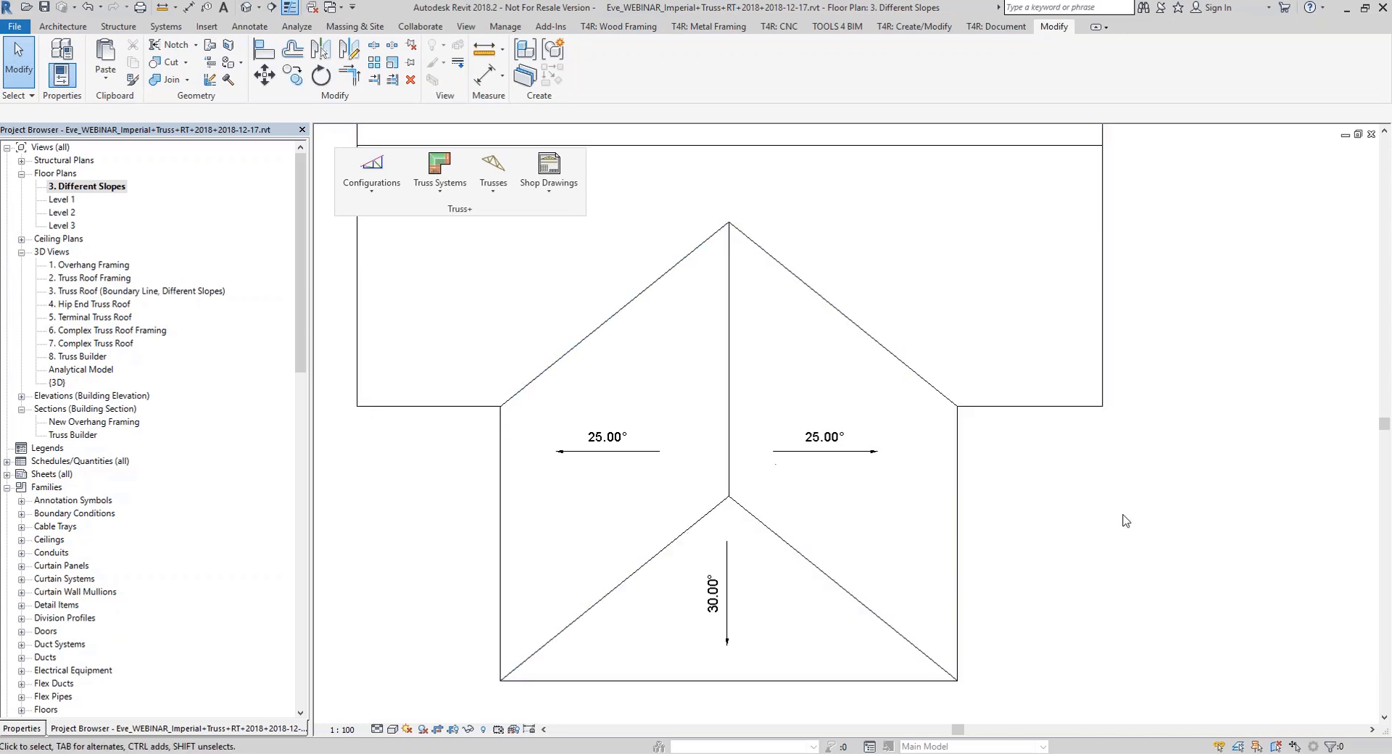
Return to the 3D view 3. Truss Roof (Boundary Line, Different Slopes), check the roof's footprint boundary lines in its sketch and finish the sketch
{"action": "double_click", "coordinate": [85, 291]}
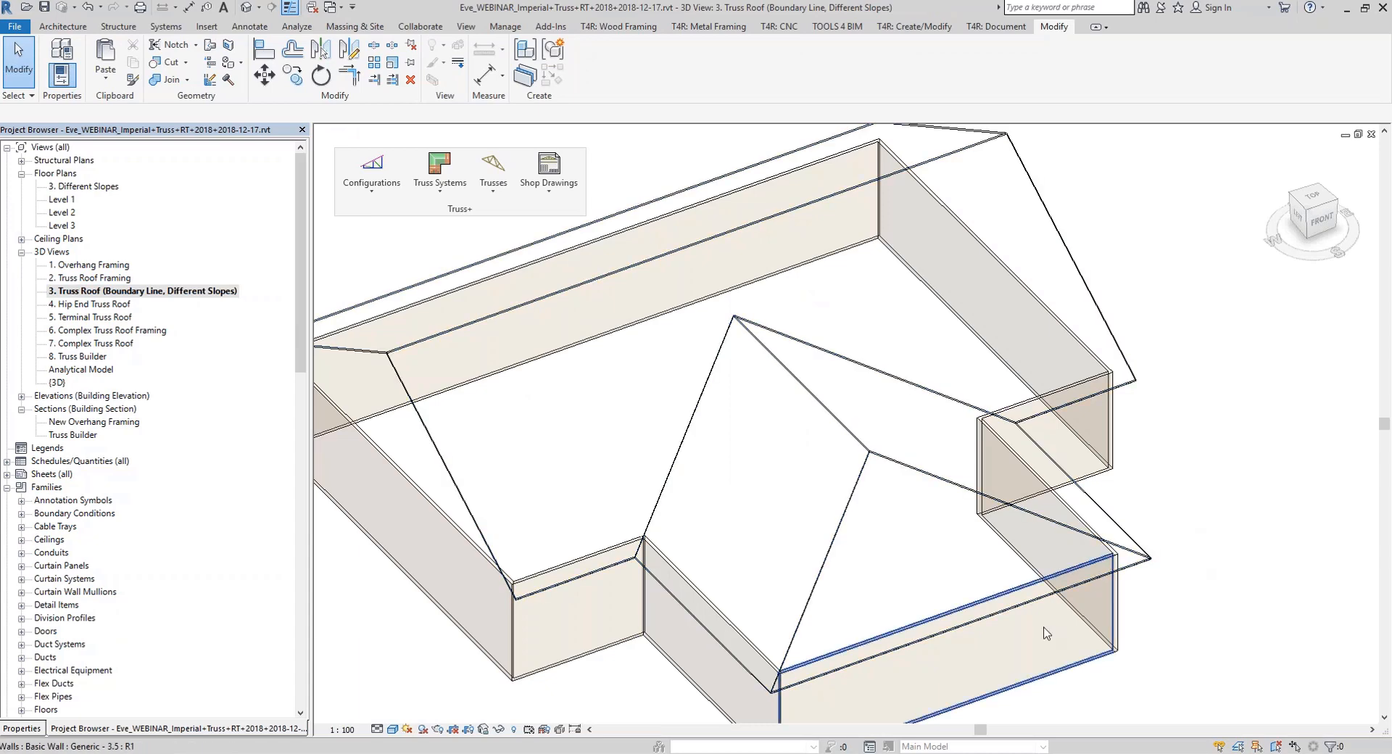
{"action": "left_click", "coordinate": [988, 620]}
{"action": "left_click", "coordinate": [593, 59]}
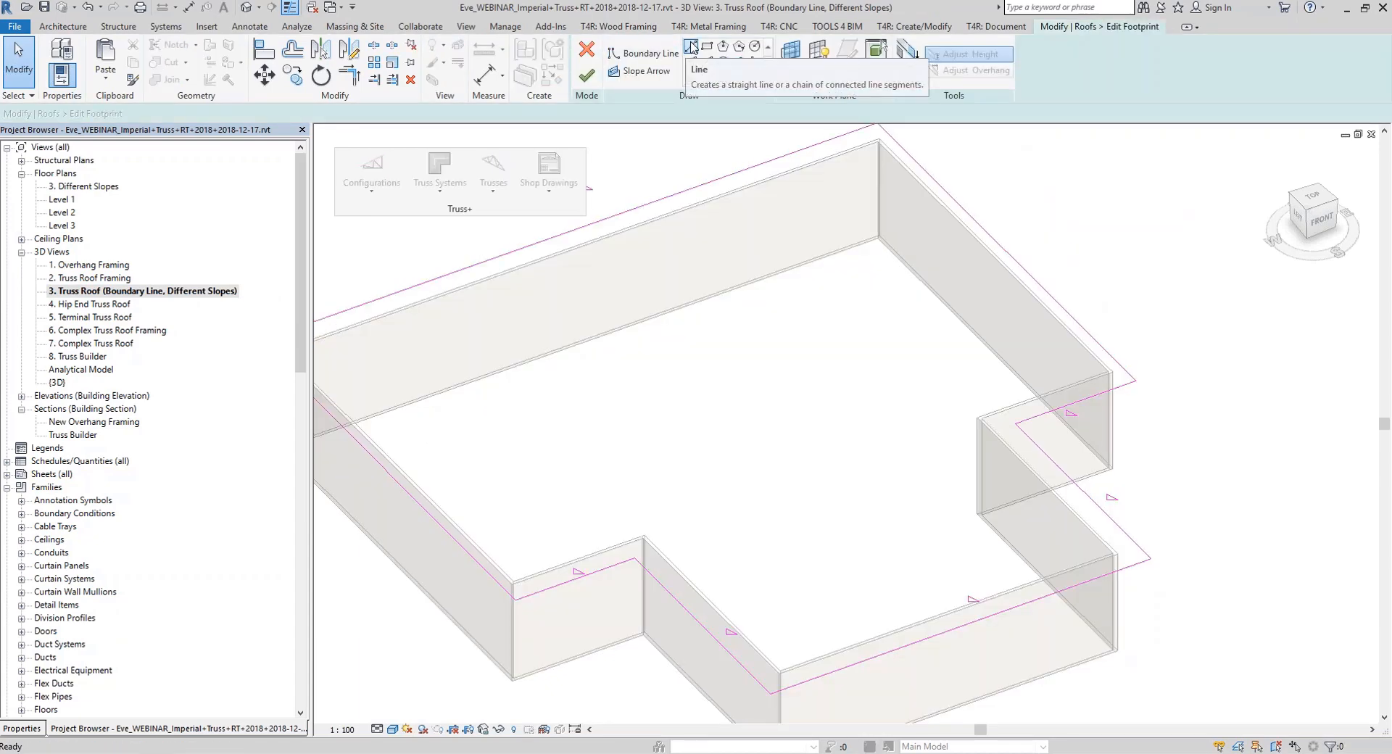
{"action": "left_click", "coordinate": [593, 54]}
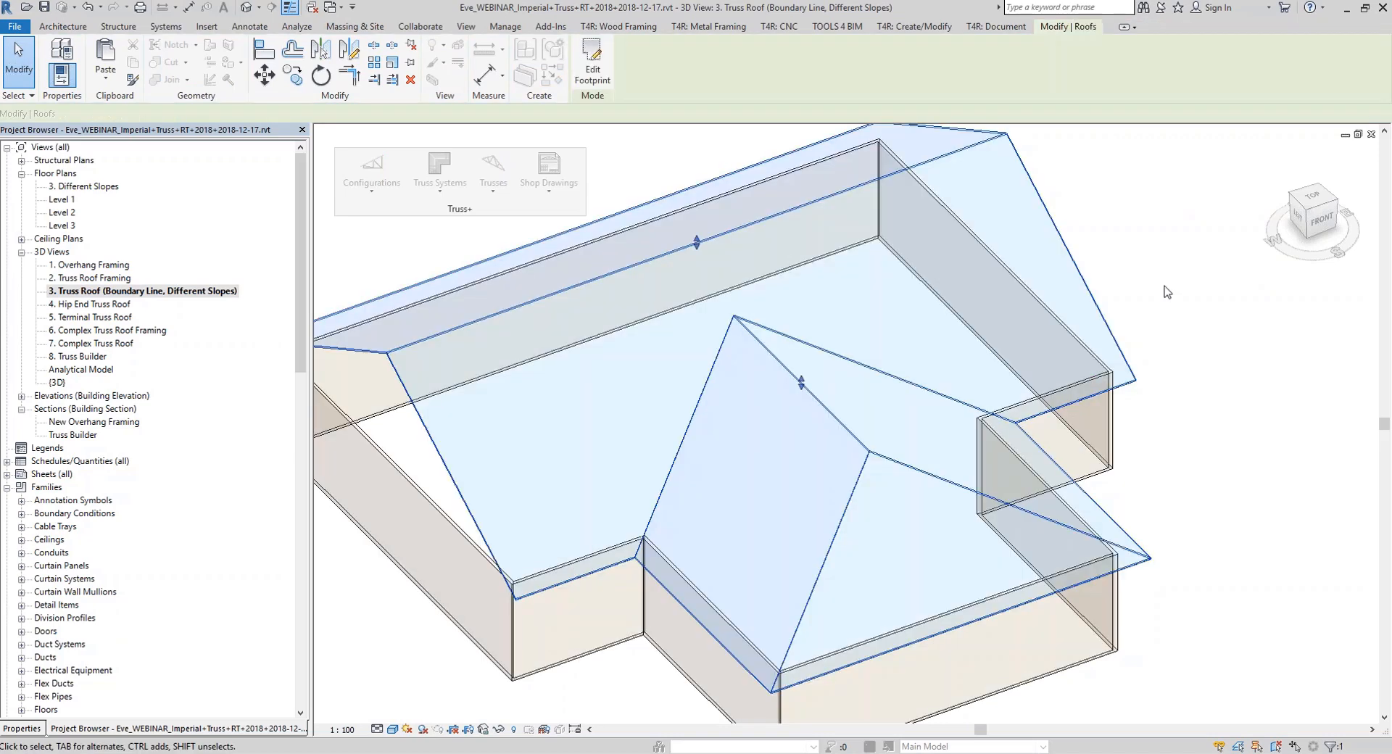
{"action": "left_click", "coordinate": [1164, 279]}
{"action": "middle_click_drag", "start_coordinate": [1153, 231], "coordinate": [1130, 125]}
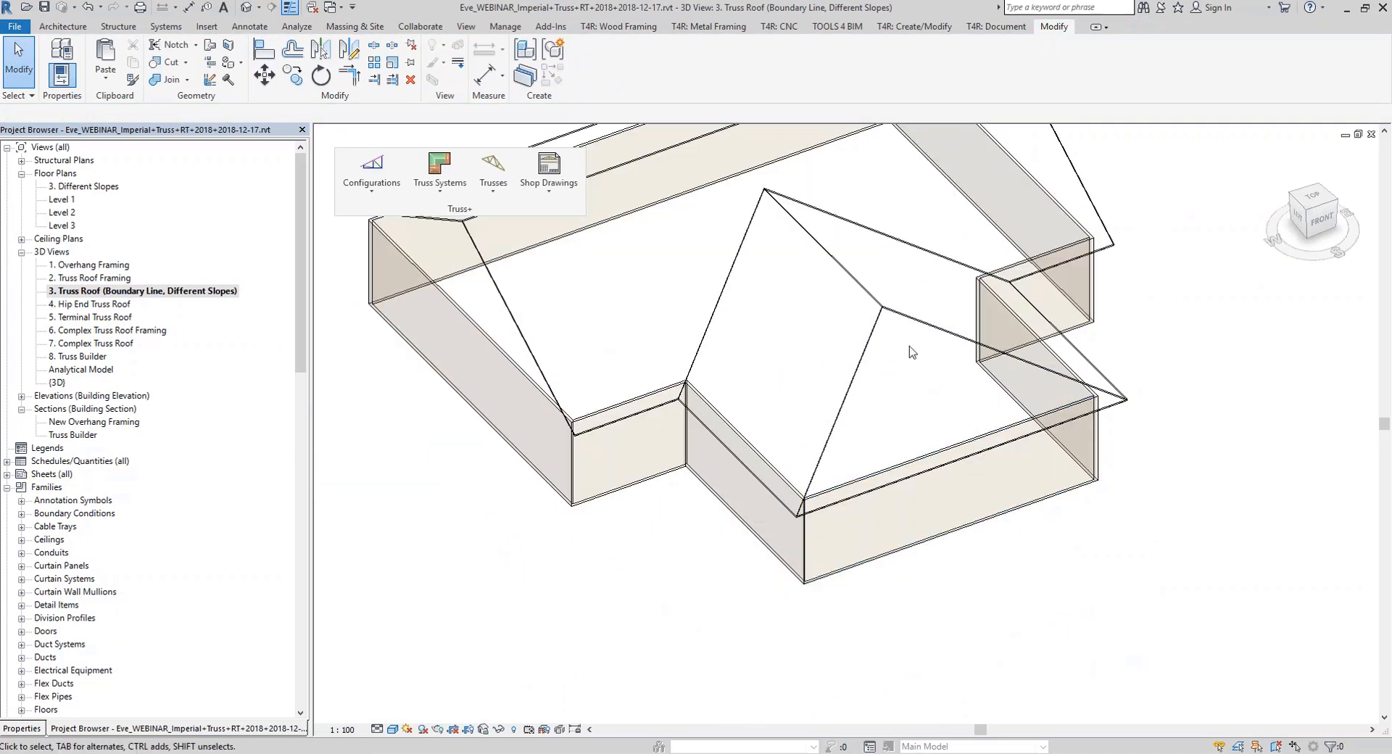
Insert a truss system grid by one roof line at the wing's end slope, with side and end overhangs of 24
{"action": "left_click", "coordinate": [896, 312]}
{"action": "left_click", "coordinate": [441, 185]}
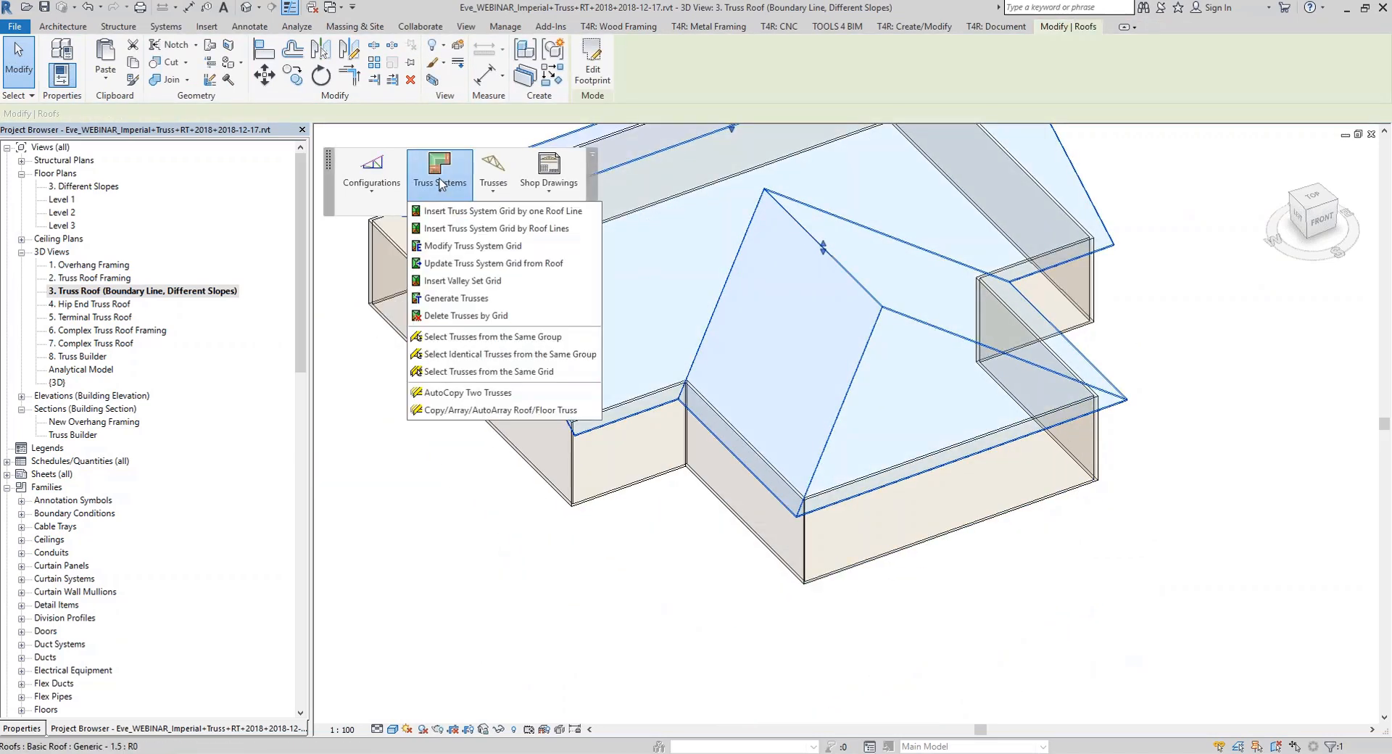
{"action": "left_click", "coordinate": [479, 211]}
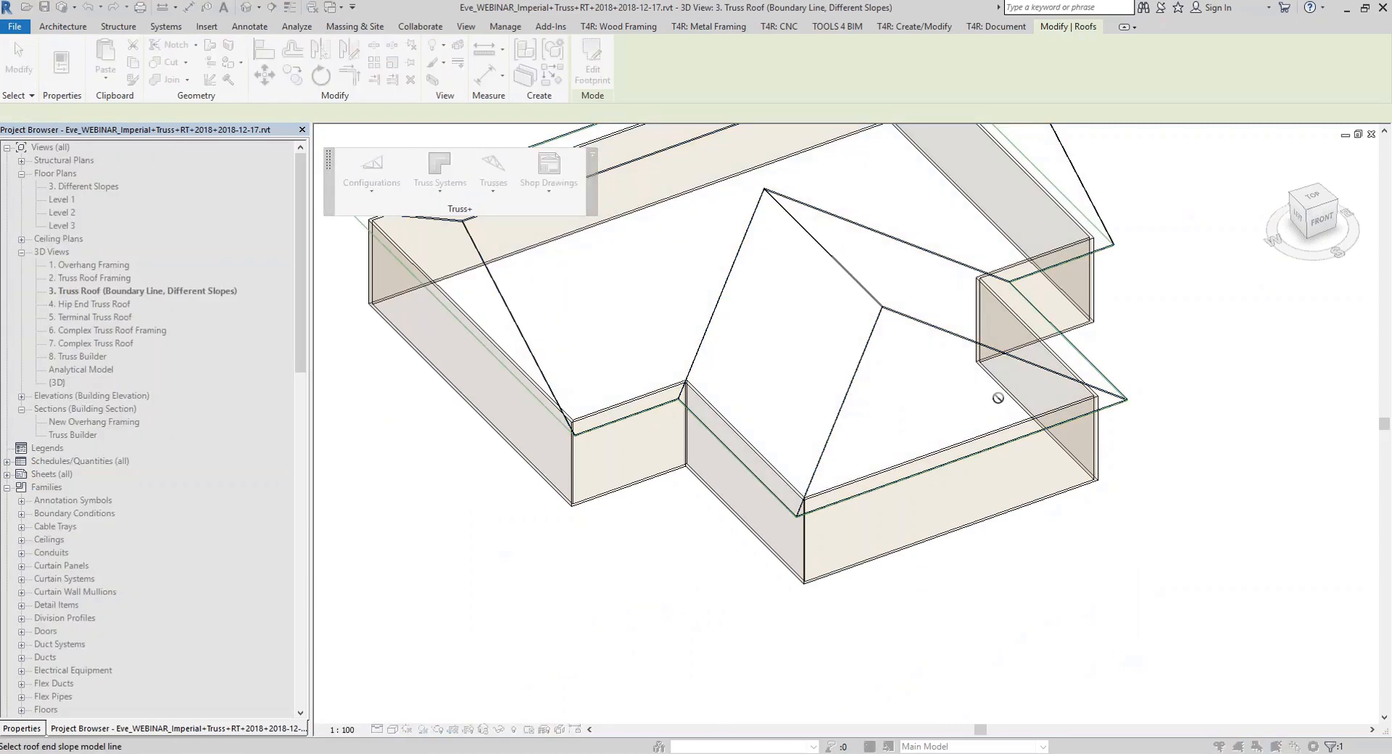
{"action": "left_click", "coordinate": [981, 453]}
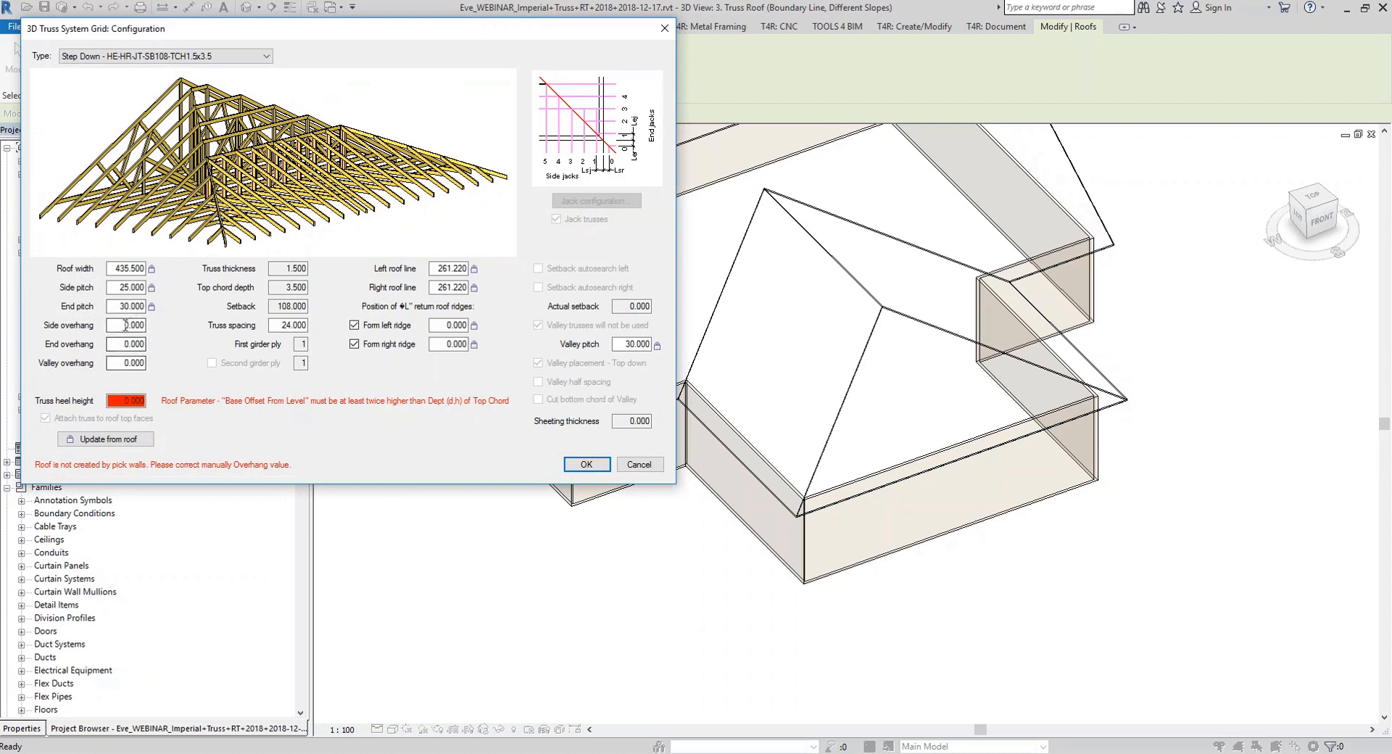
{"action": "key", "text": "Tab"}
{"action": "type", "text": "2"}
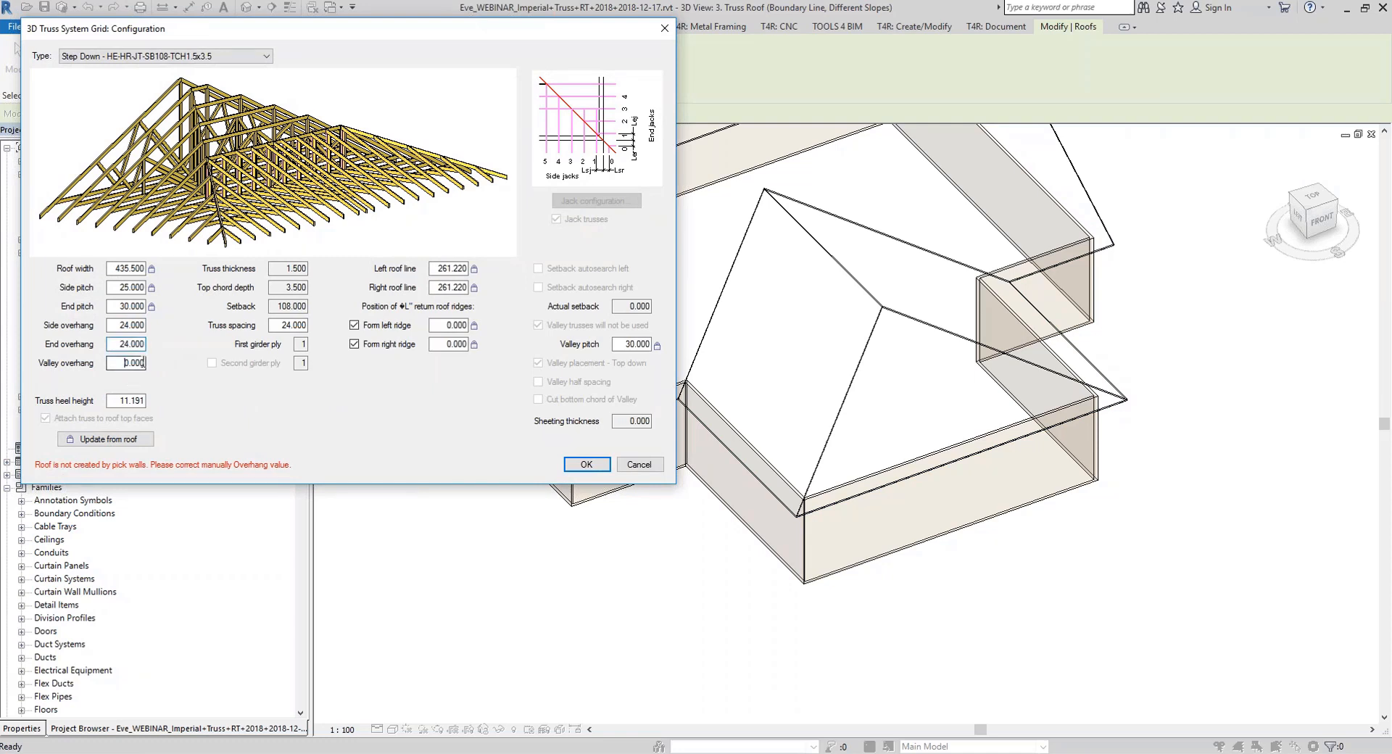
{"action": "left_click", "coordinate": [126, 343]}
{"action": "left_click", "coordinate": [586, 465]}
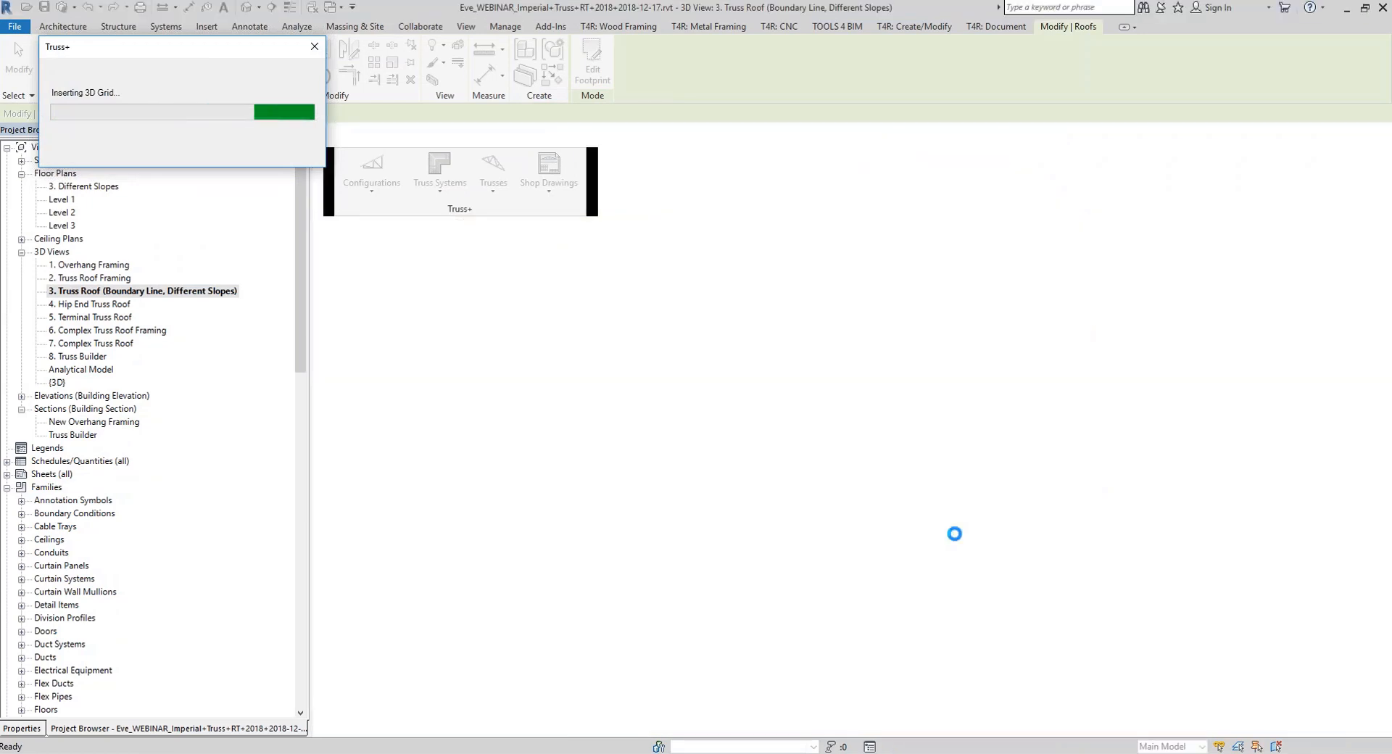
Set the wing grid's Ply to 2, enable the Second Girder with Second Ply 3, and turn off Set Main Roof
{"action": "mouse_move", "coordinate": [1052, 588]}
{"action": "middle_mouse_down", "text": "shift"}
{"action": "mouse_move", "coordinate": [1054, 551]}
{"action": "mouse_move", "coordinate": [977, 577]}
{"action": "mouse_move", "coordinate": [1051, 588]}
{"action": "middle_mouse_up", "text": "shift"}
{"action": "left_click", "coordinate": [974, 516]}
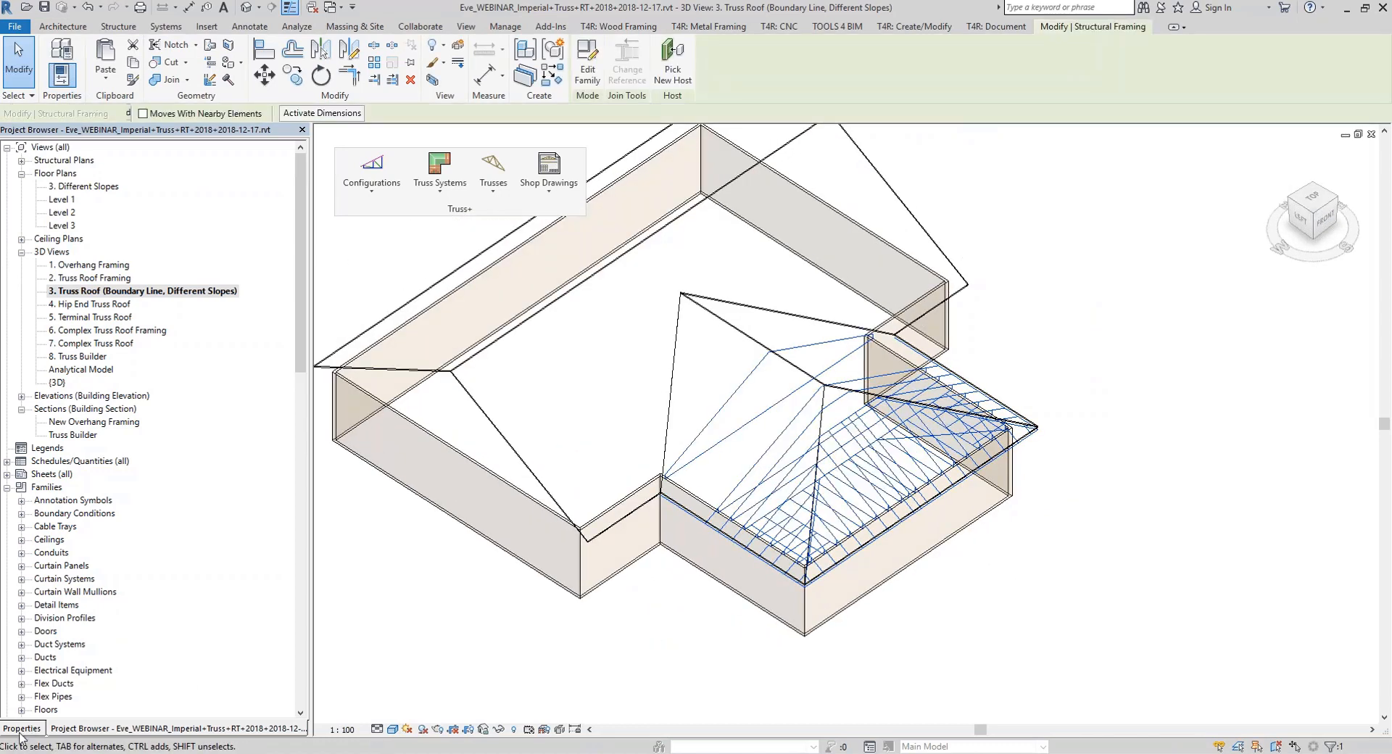
{"action": "left_click", "coordinate": [21, 728]}
{"action": "key", "text": "Escape"}
{"action": "left_click", "coordinate": [743, 487]}
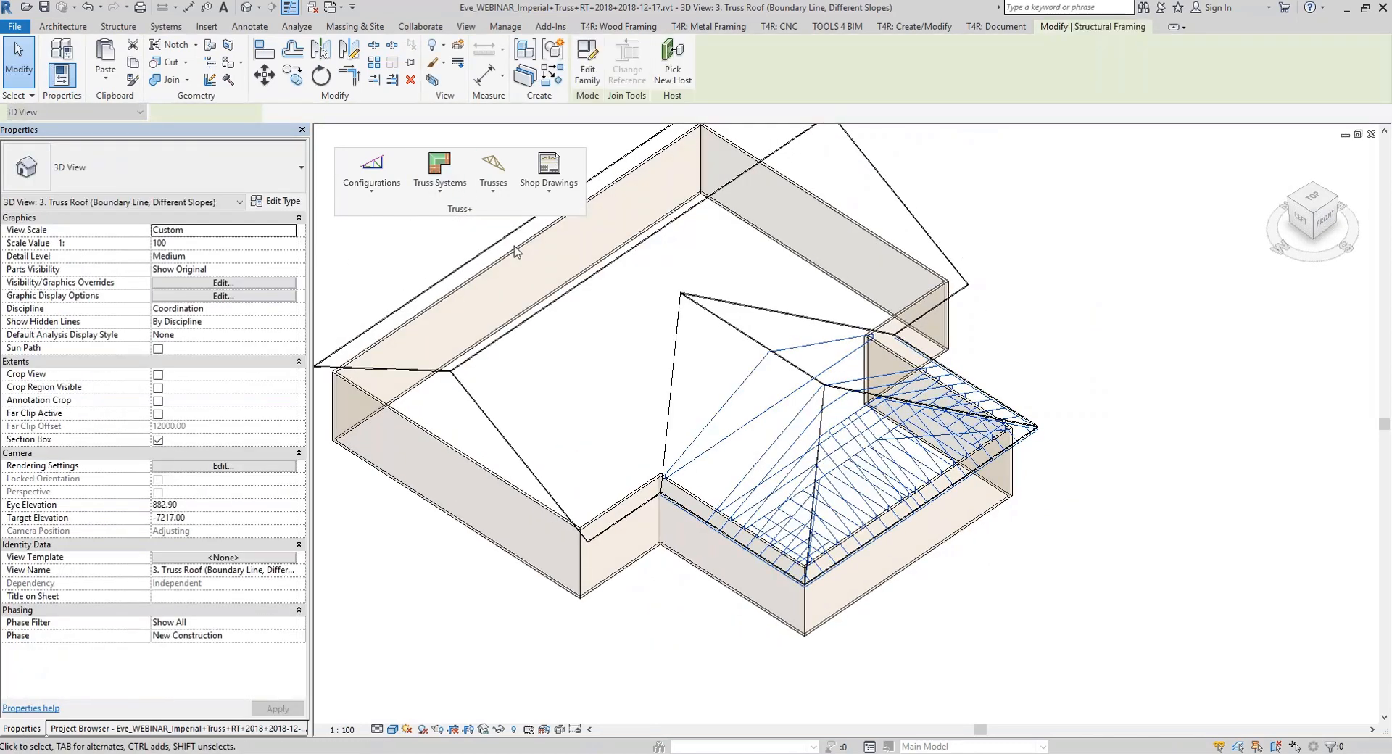
{"action": "left_click", "coordinate": [439, 168]}
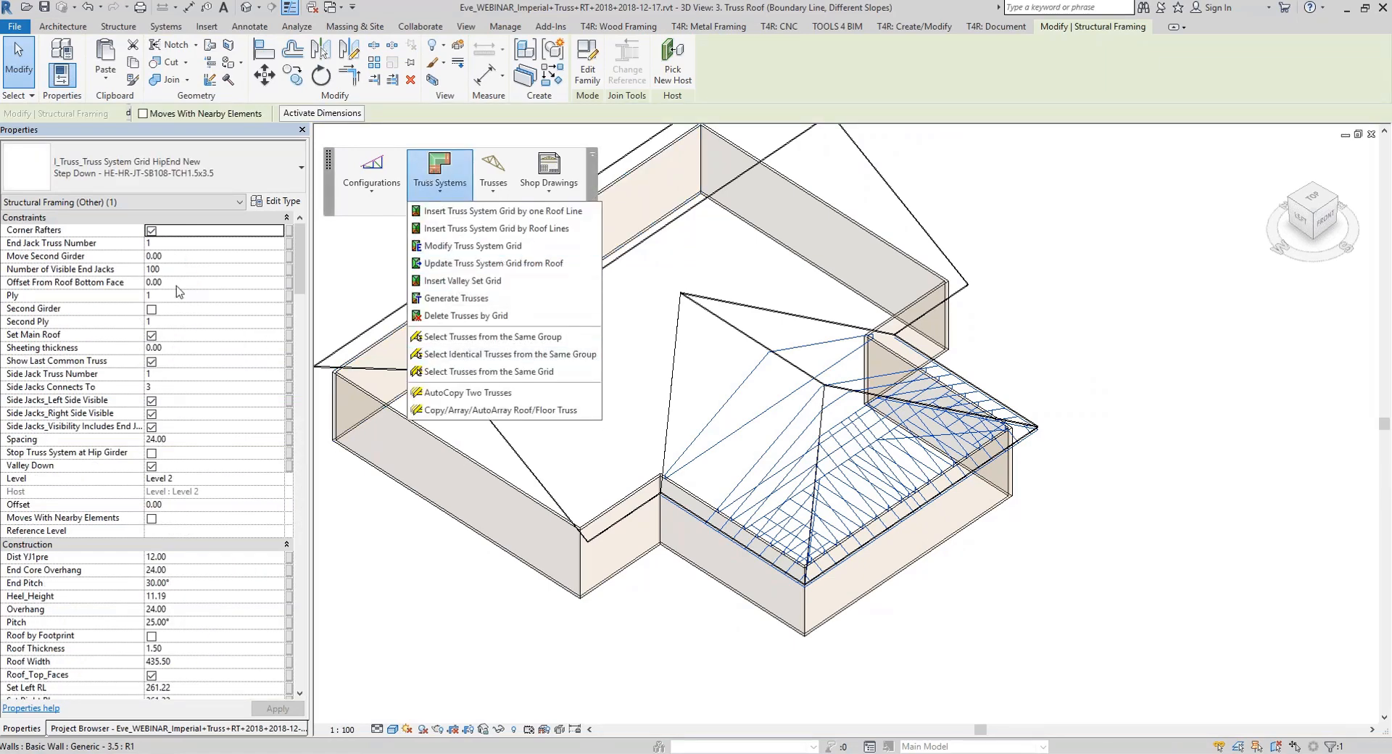
{"action": "left_click", "coordinate": [158, 296]}
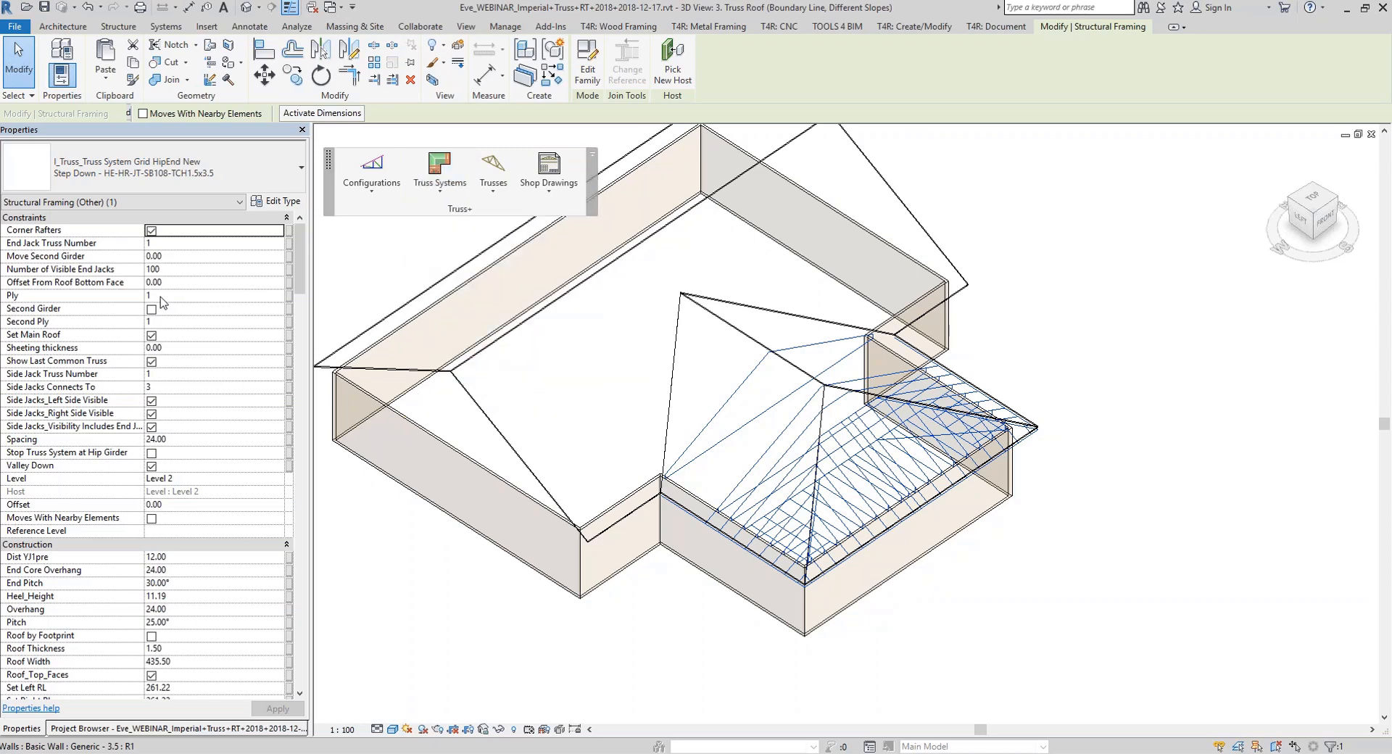
{"action": "left_click", "coordinate": [158, 295]}
{"action": "type", "text": "2"}
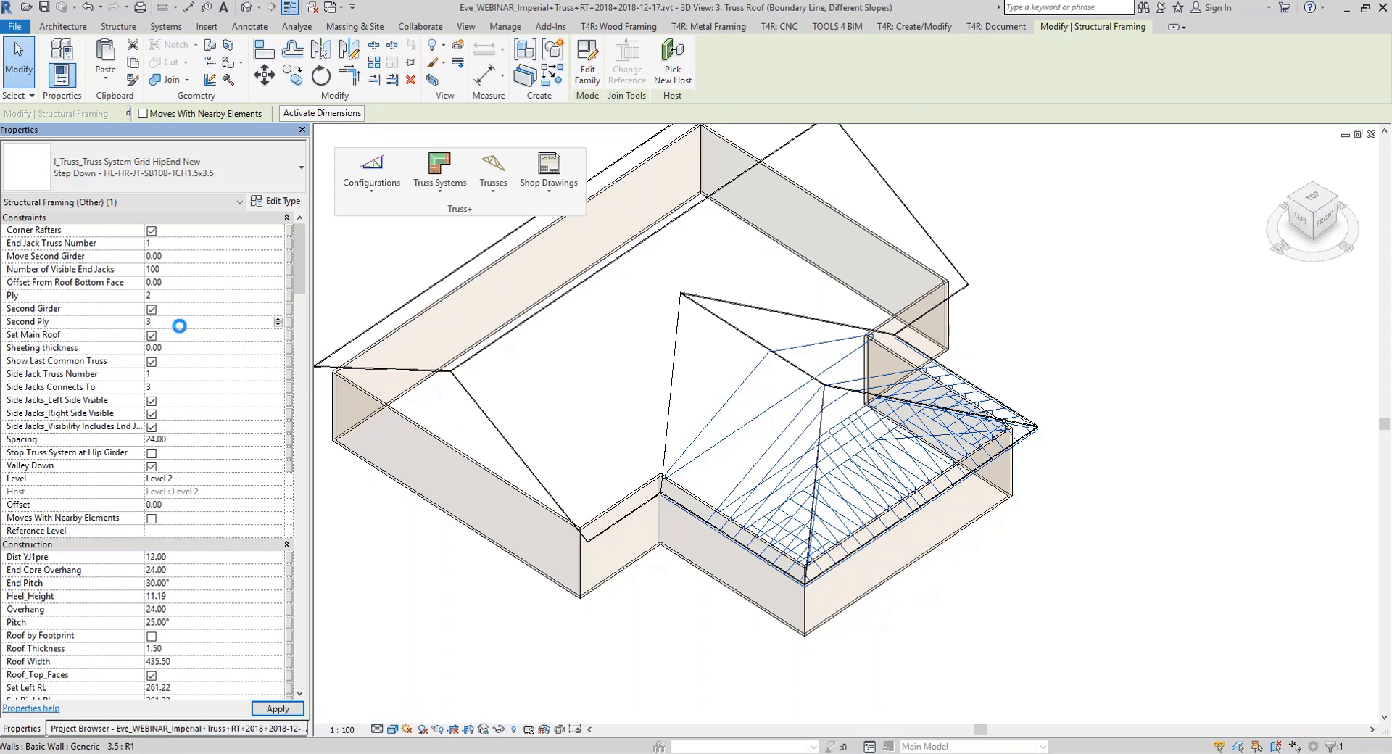
{"action": "left_click", "coordinate": [151, 336]}
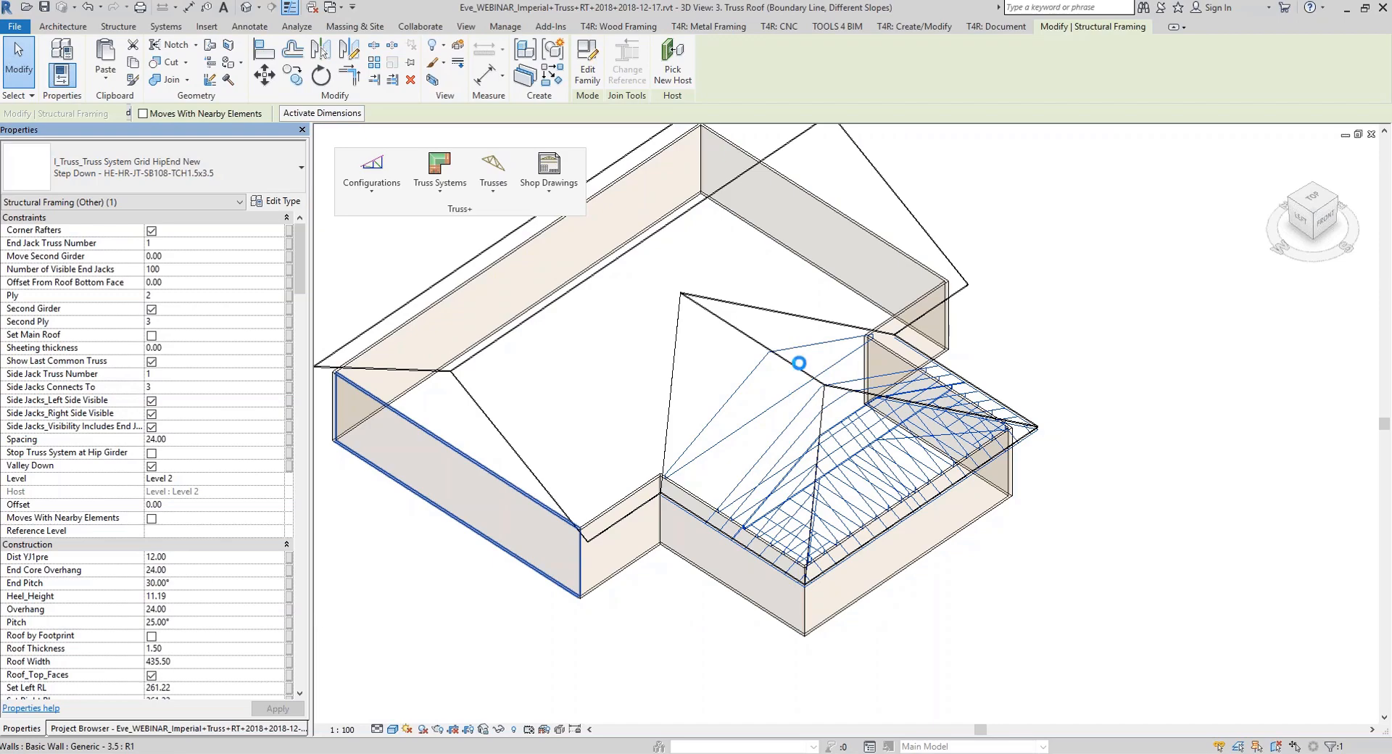
Inspect the wing's updated truss system grid and its girders up close and against the whole roof
{"action": "scroll", "coordinate": [714, 433], "scroll_direction": "up", "scroll_amount": 5}
{"action": "left_click", "coordinate": [762, 441]}
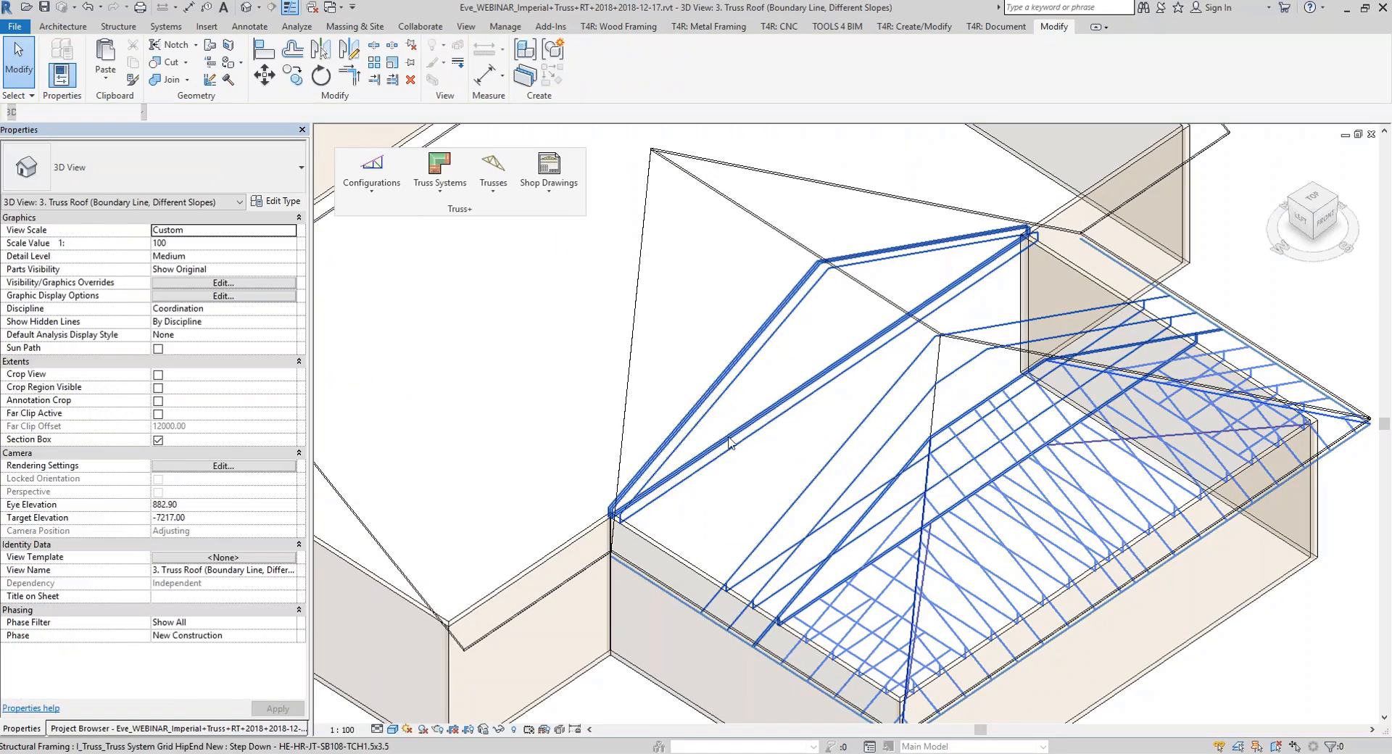
{"action": "scroll", "coordinate": [805, 448], "scroll_direction": "down", "scroll_amount": 3}
{"action": "middle_click_drag", "start_coordinate": [1192, 372], "coordinate": [1059, 533], "text": "shift"}
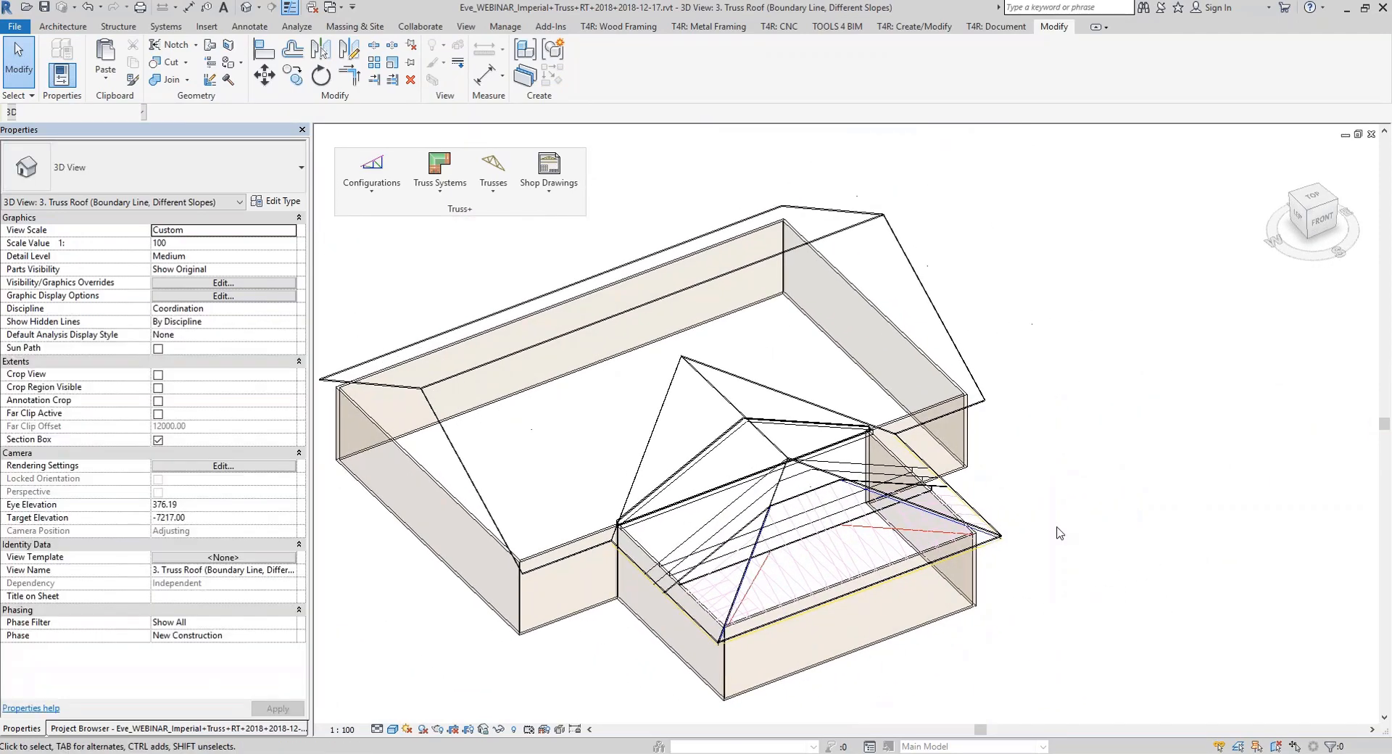
{"action": "middle_click_drag", "start_coordinate": [1067, 450], "coordinate": [942, 289], "text": "shift"}
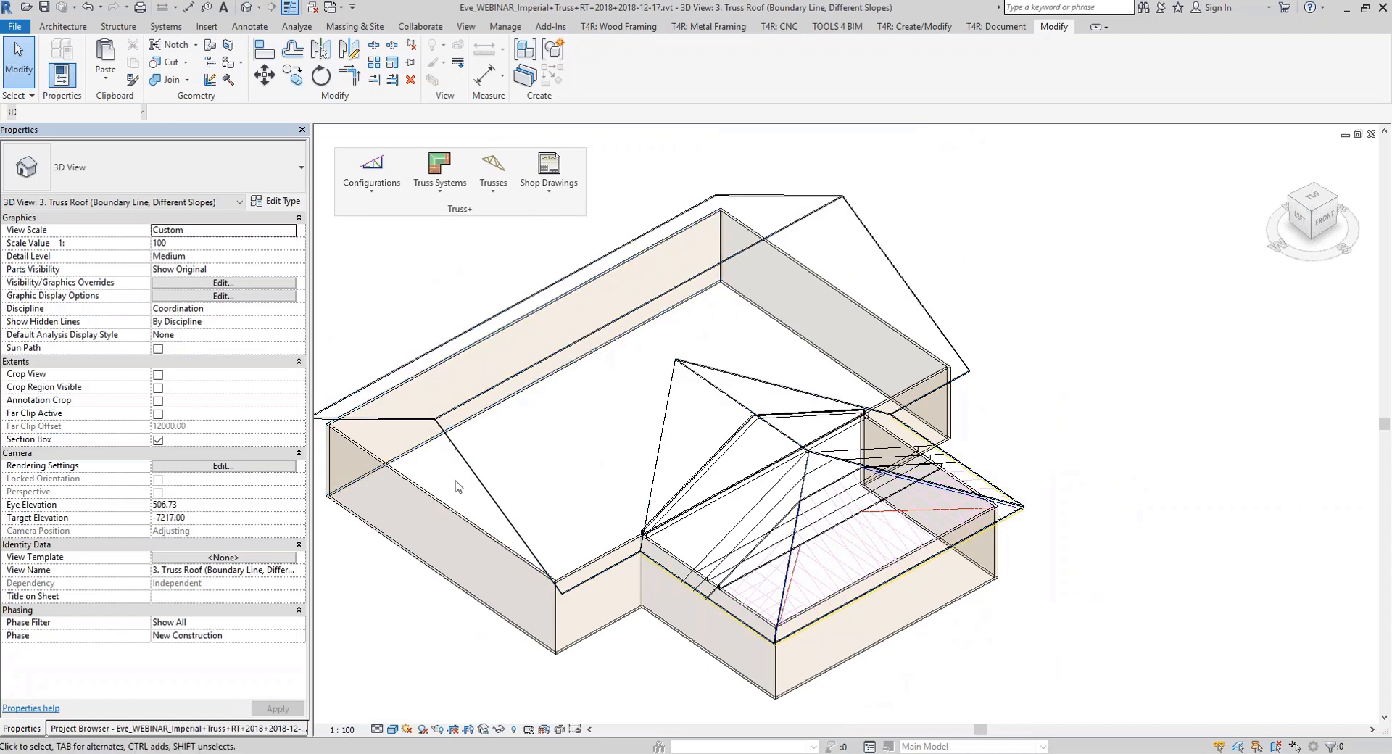
{"action": "scroll", "coordinate": [900, 269], "scroll_direction": "down", "scroll_amount": 4}
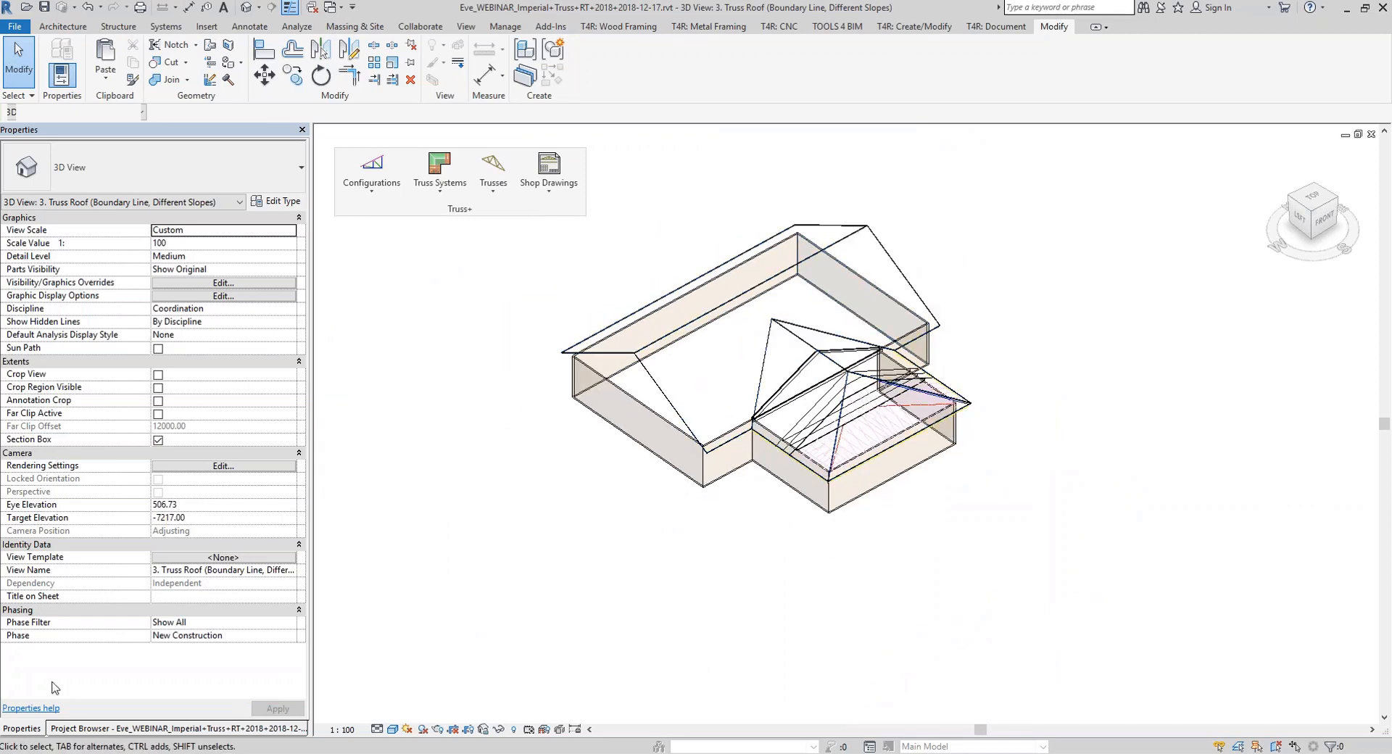
Open the 3D view 2. Truss Roof Framing to review the finished framing
{"action": "left_click", "coordinate": [87, 730]}
{"action": "double_click", "coordinate": [92, 278]}
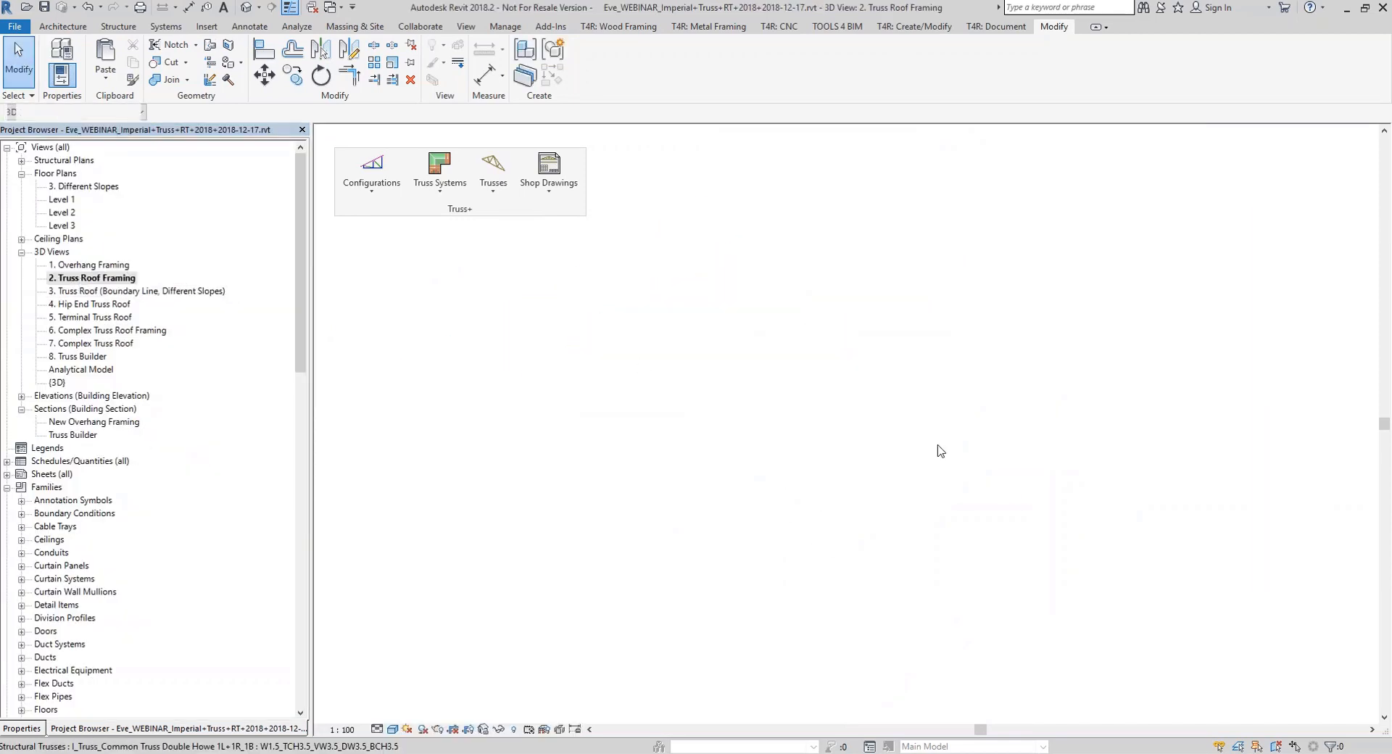
{"action": "middle_click_drag", "start_coordinate": [682, 572], "coordinate": [727, 524], "text": "shift"}
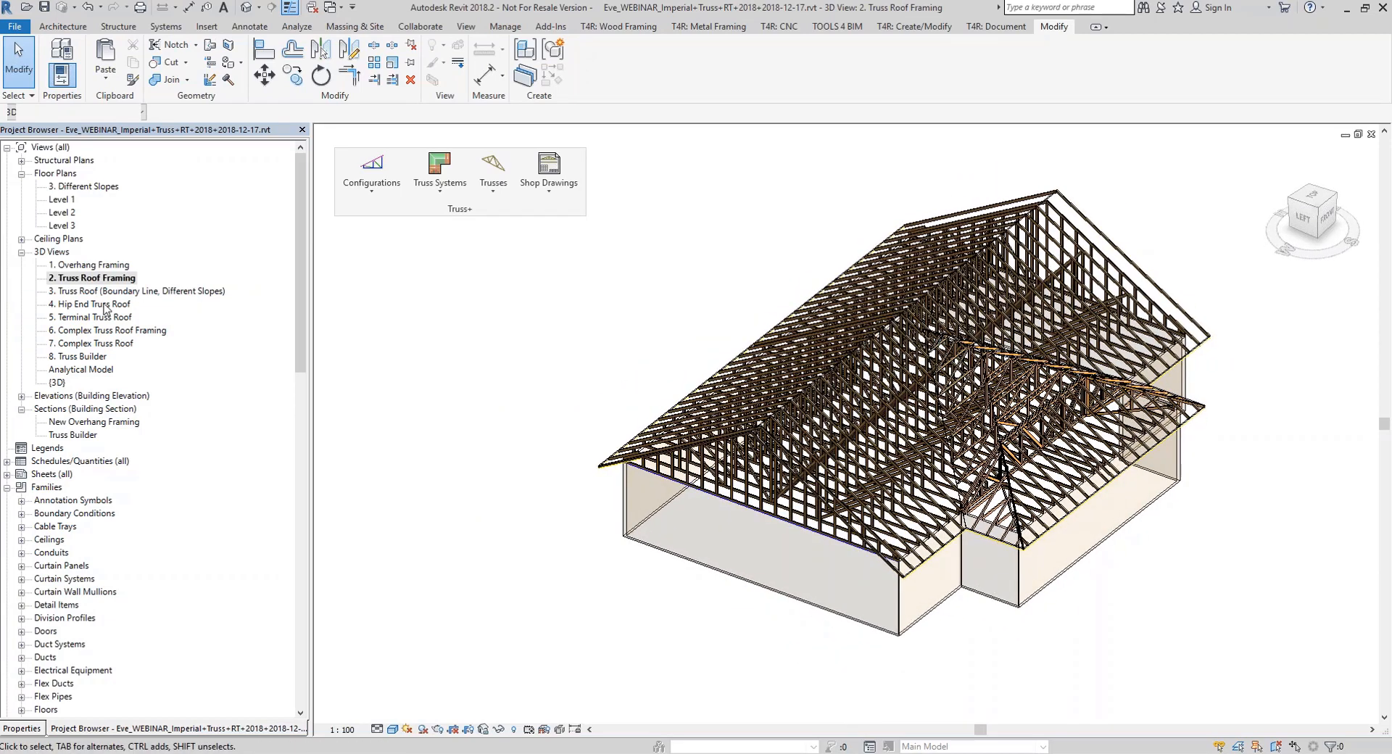
Open the 3D view 4. Hip End Truss Roof and examine the two stepped hip ends from above and in side profile
{"action": "double_click", "coordinate": [101, 318]}
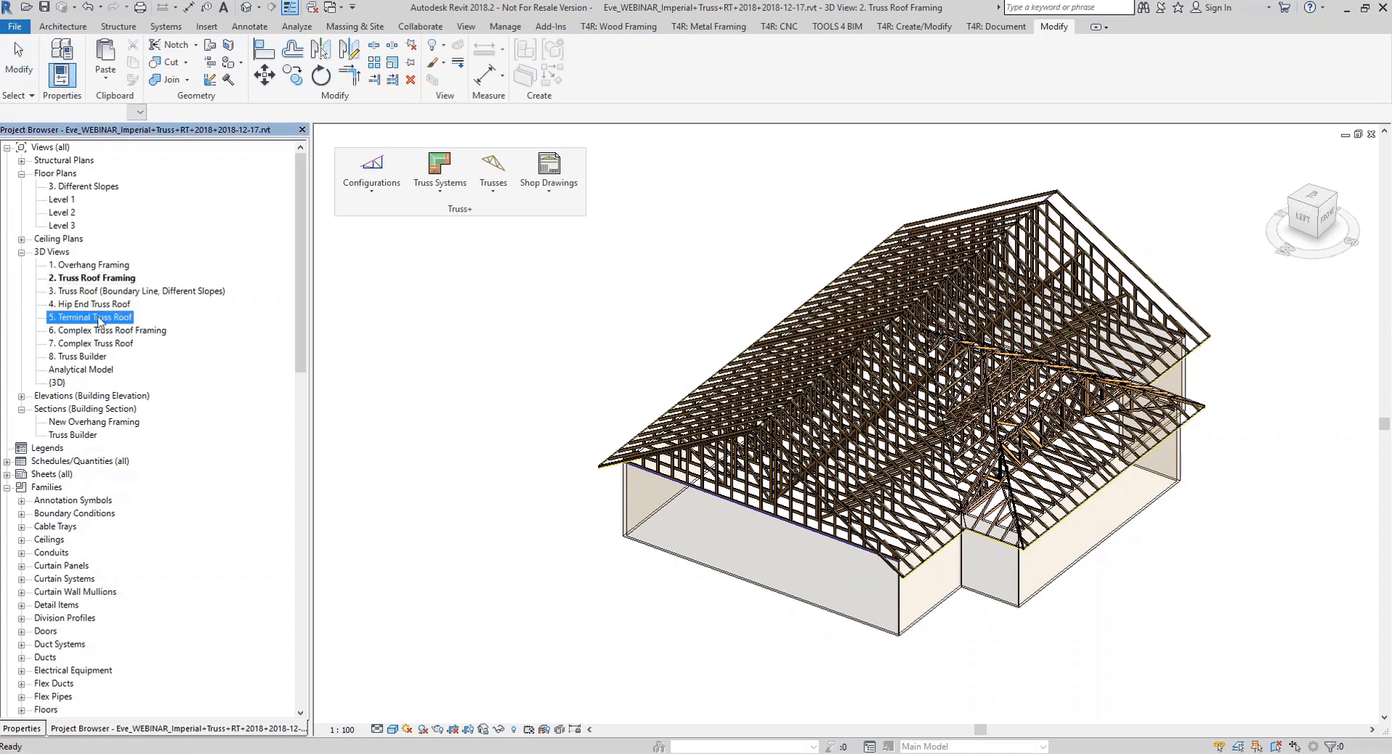
{"action": "double_click", "coordinate": [102, 305]}
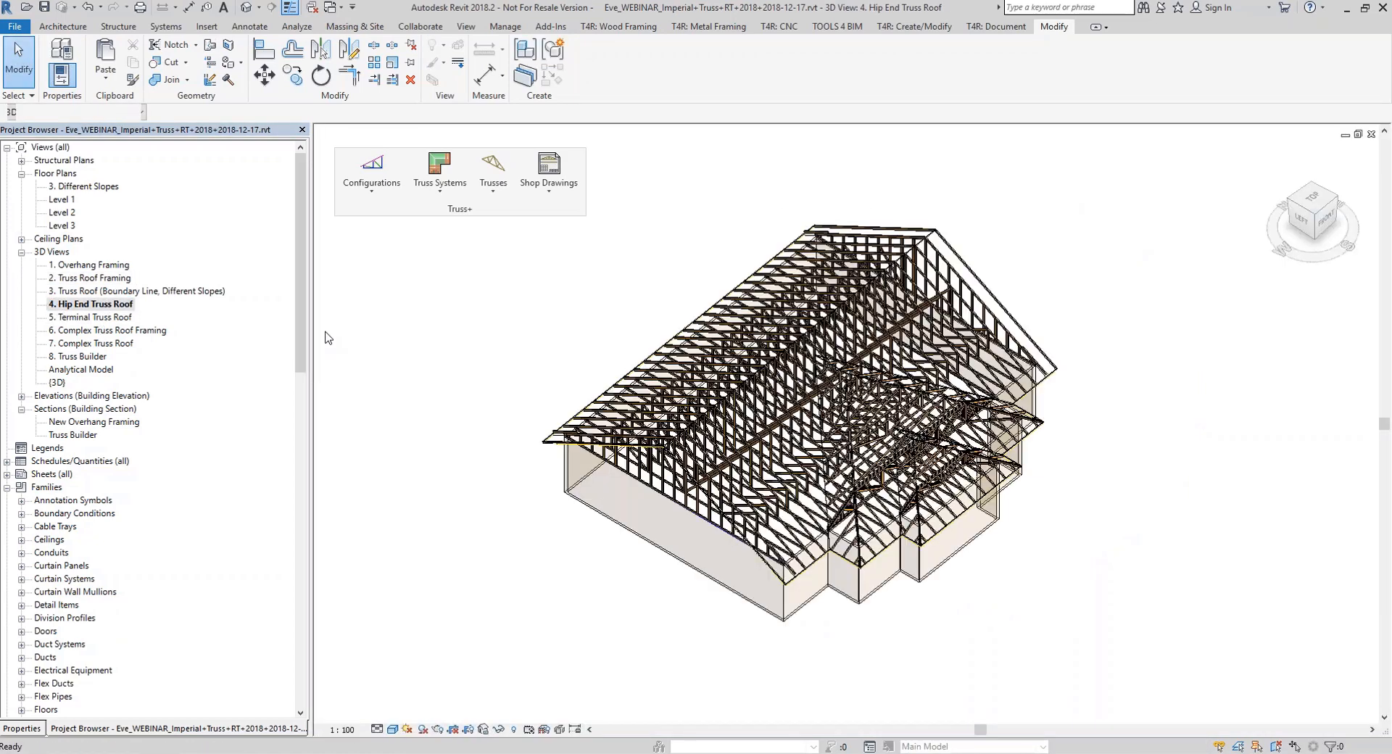
{"action": "middle_click_drag", "start_coordinate": [1110, 533], "coordinate": [1030, 569], "text": "shift"}
{"action": "scroll", "coordinate": [906, 468], "scroll_direction": "up", "scroll_amount": 3}
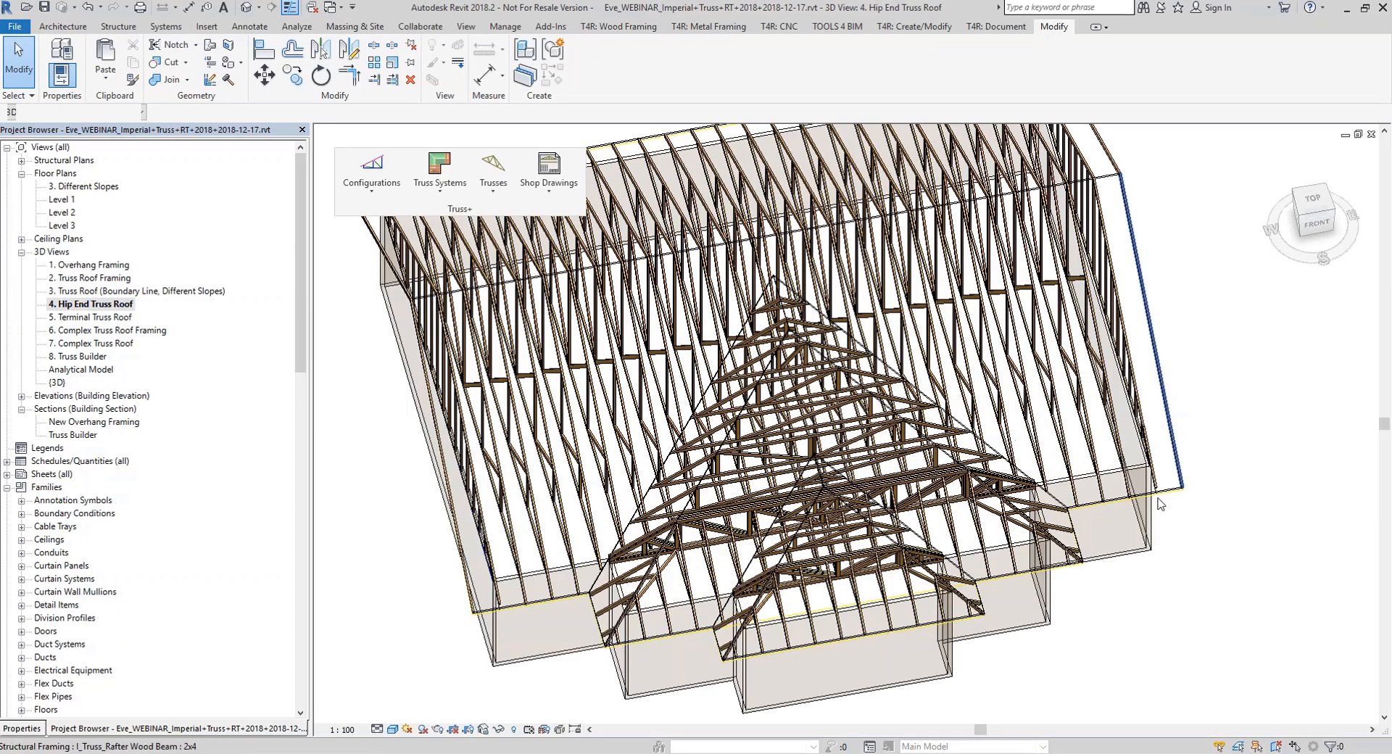
{"action": "left_click", "coordinate": [1172, 495]}
{"action": "middle_click_drag", "start_coordinate": [1175, 507], "coordinate": [1083, 464], "text": "shift"}
{"action": "scroll", "coordinate": [1083, 379], "scroll_direction": "up", "scroll_amount": 2}
{"action": "middle_click_drag", "start_coordinate": [1092, 387], "coordinate": [881, 526], "text": "shift"}
{"action": "middle_click_drag", "start_coordinate": [711, 414], "coordinate": [862, 416], "text": "shift"}
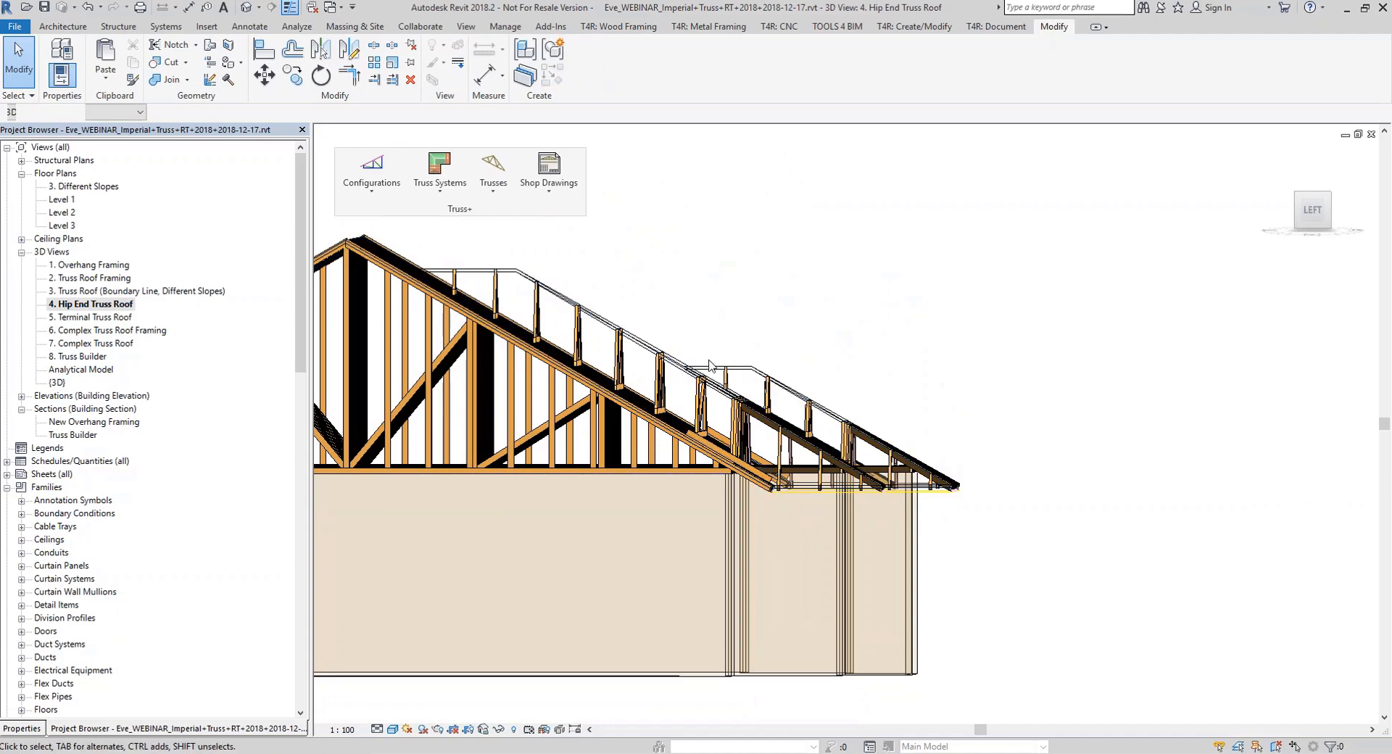
{"action": "middle_click_drag", "start_coordinate": [638, 366], "coordinate": [493, 517], "text": "shift"}
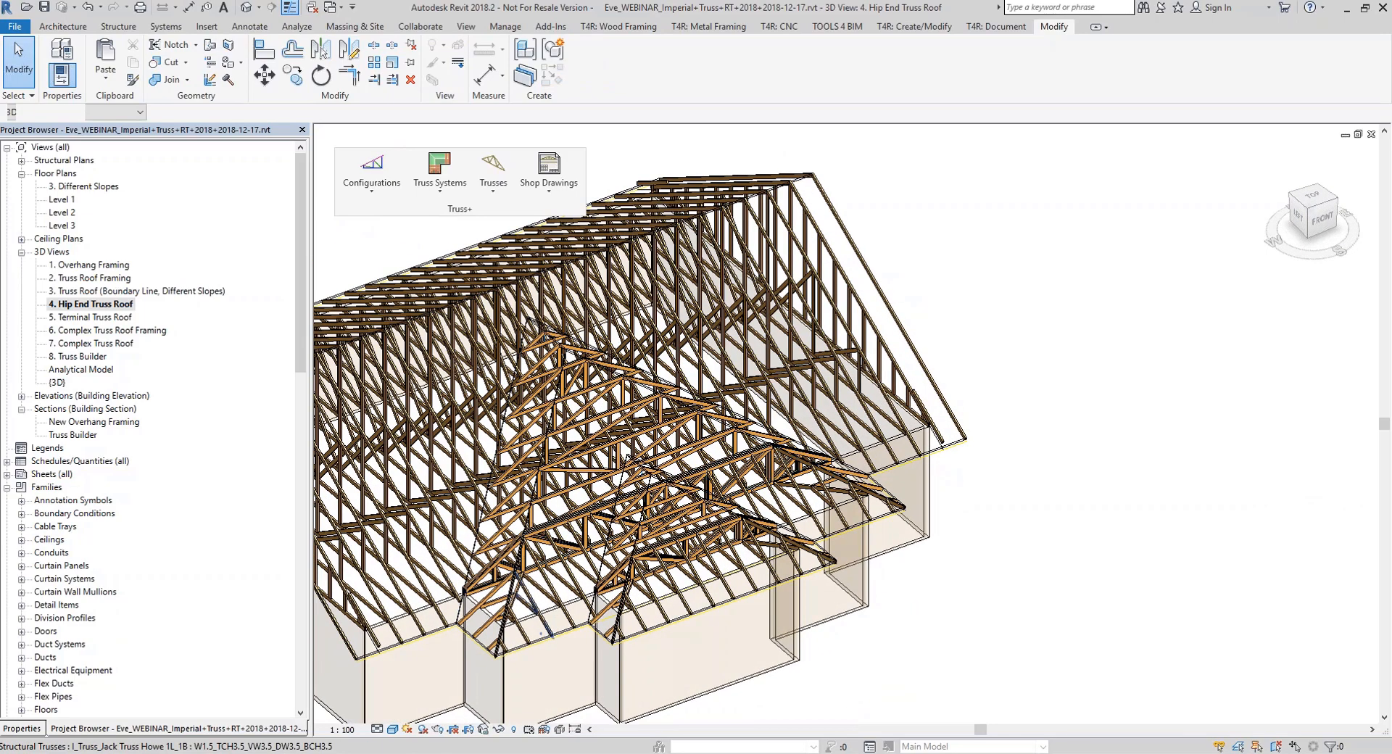
Inspect the hip end trusses up close, along with the gable end and the whole roof framing
{"action": "scroll", "coordinate": [491, 516], "scroll_direction": "up", "scroll_amount": 3}
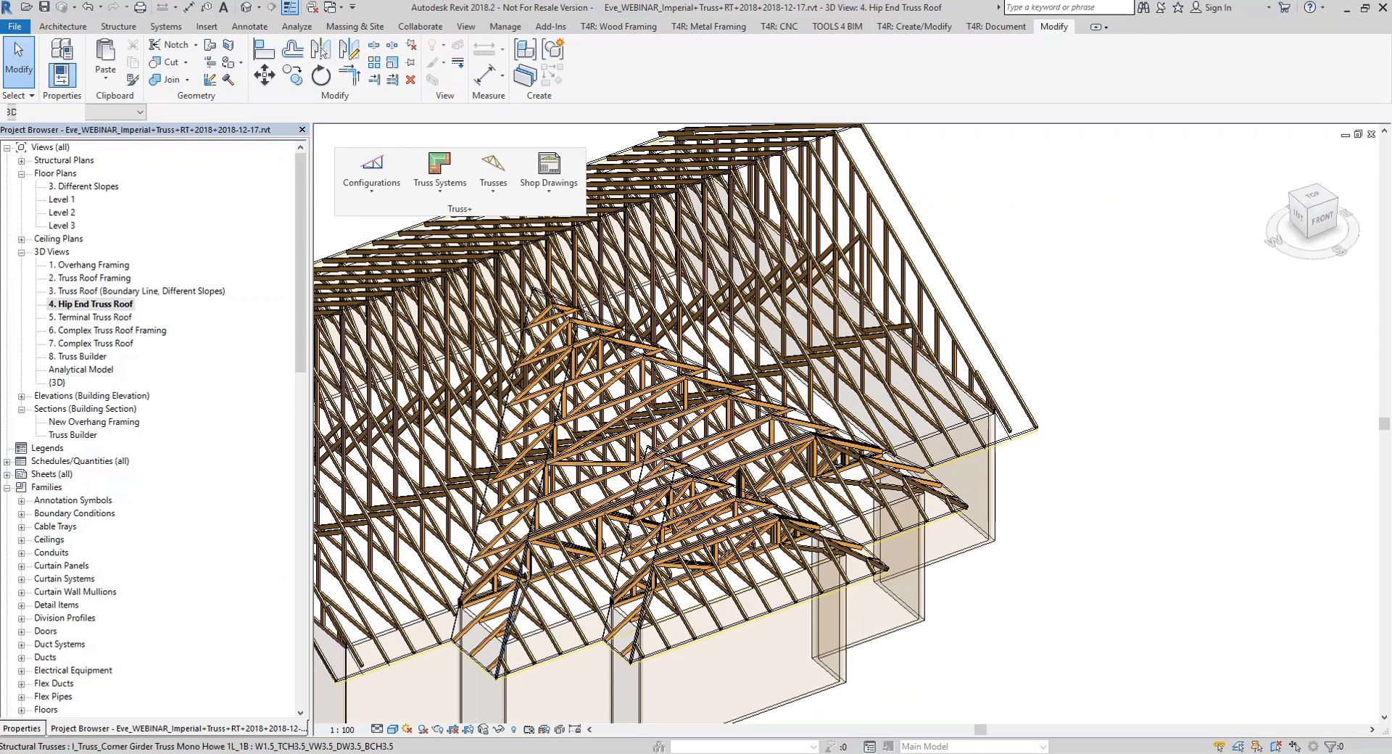
{"action": "scroll", "coordinate": [570, 580], "scroll_direction": "up", "scroll_amount": 3}
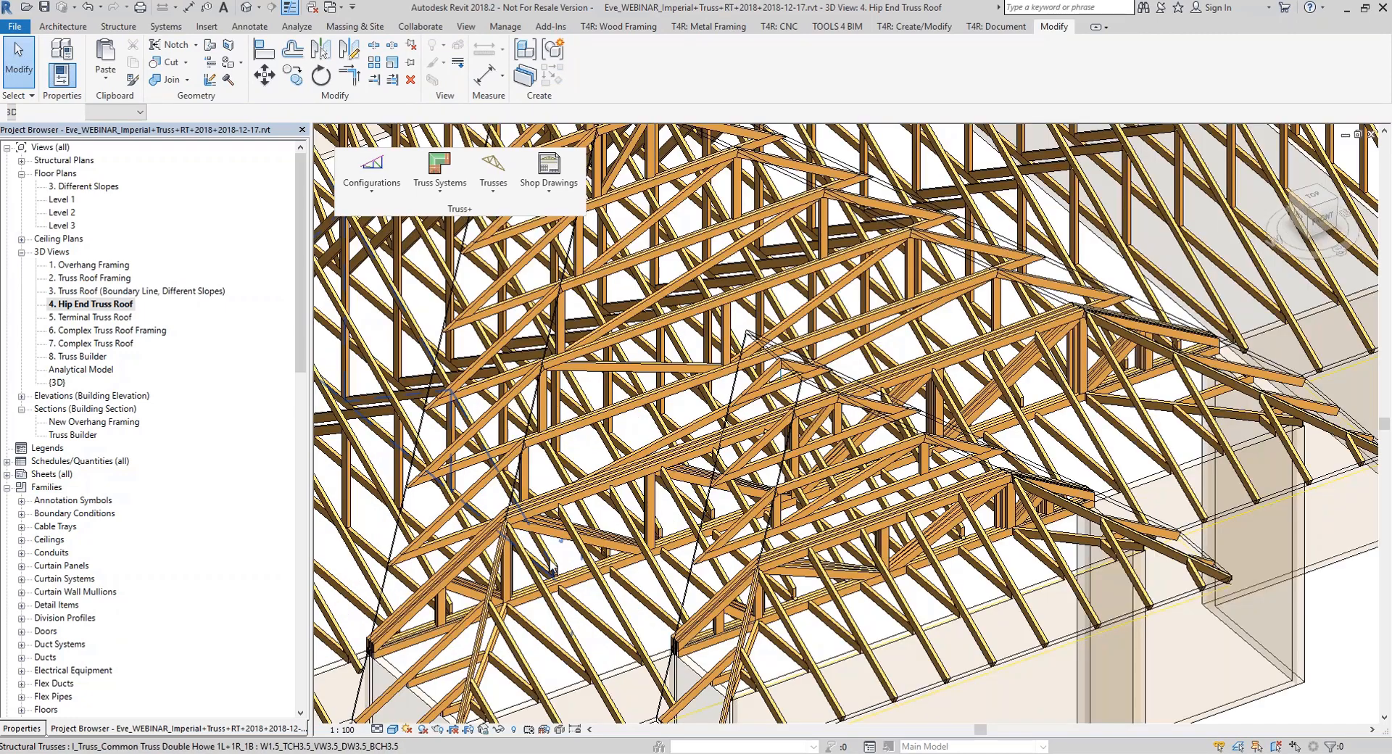
{"action": "left_click", "coordinate": [571, 581]}
{"action": "scroll", "coordinate": [570, 580], "scroll_direction": "down", "scroll_amount": 5}
{"action": "middle_click_drag", "start_coordinate": [571, 580], "coordinate": [928, 371], "text": "shift"}
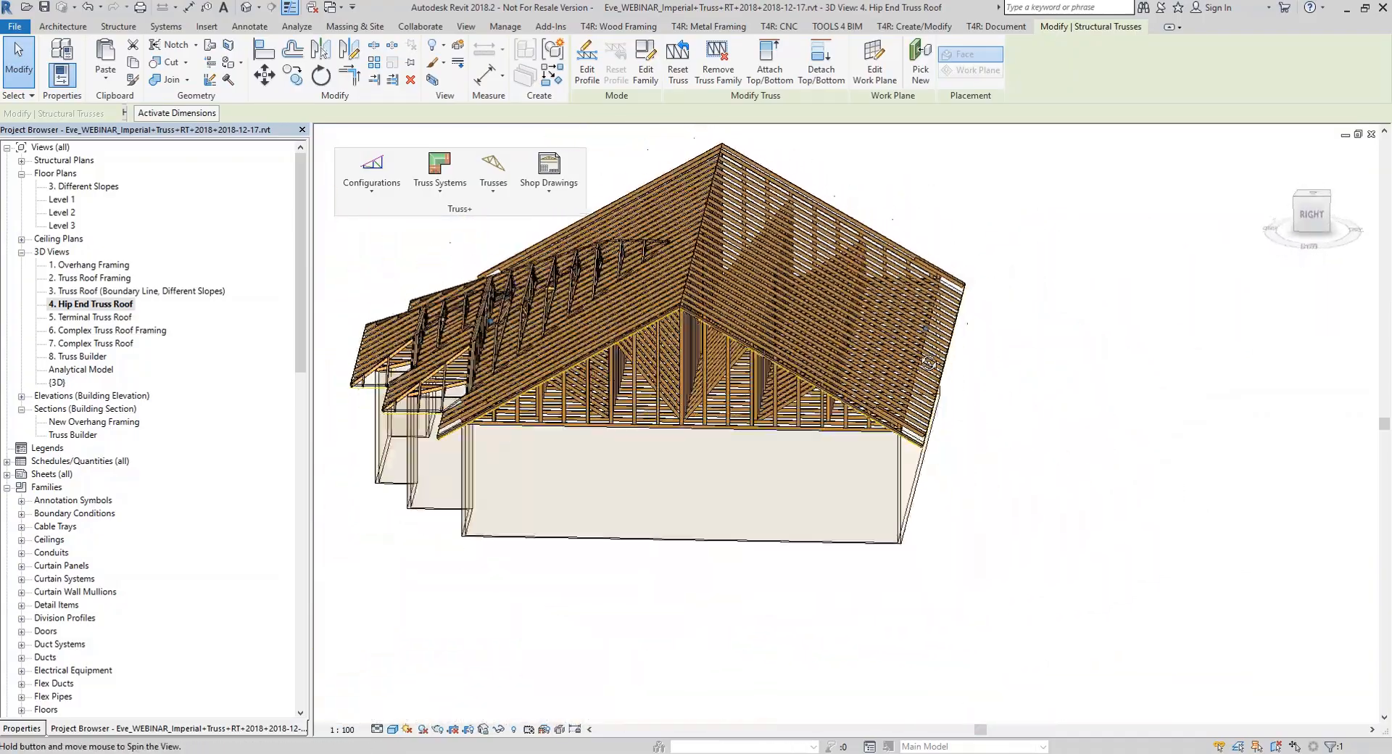
{"action": "middle_click_drag", "start_coordinate": [942, 279], "coordinate": [941, 280], "text": "shift"}
{"action": "middle_click_drag", "start_coordinate": [687, 430], "coordinate": [825, 535]}
{"action": "scroll", "coordinate": [561, 368], "scroll_direction": "up", "scroll_amount": 3}
{"action": "middle_click_drag", "start_coordinate": [712, 447], "coordinate": [733, 522], "text": "shift"}
{"action": "scroll", "coordinate": [883, 569], "scroll_direction": "down", "scroll_amount": 6}
{"action": "middle_click_drag", "start_coordinate": [733, 522], "coordinate": [1081, 483], "text": "shift"}
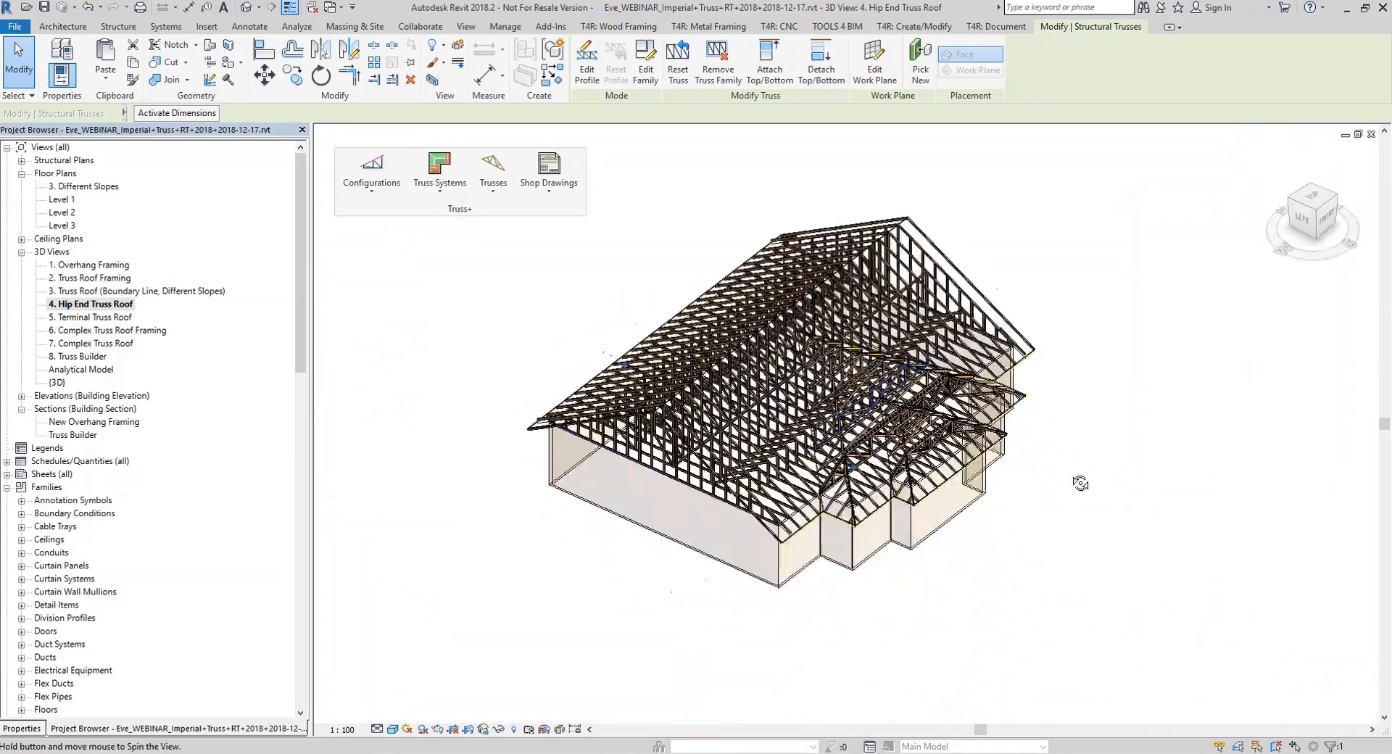
Open the 3D view 5. Terminal Truss Roof and examine the small wing's hip end grid and valley set grid
{"action": "double_click", "coordinate": [93, 317]}
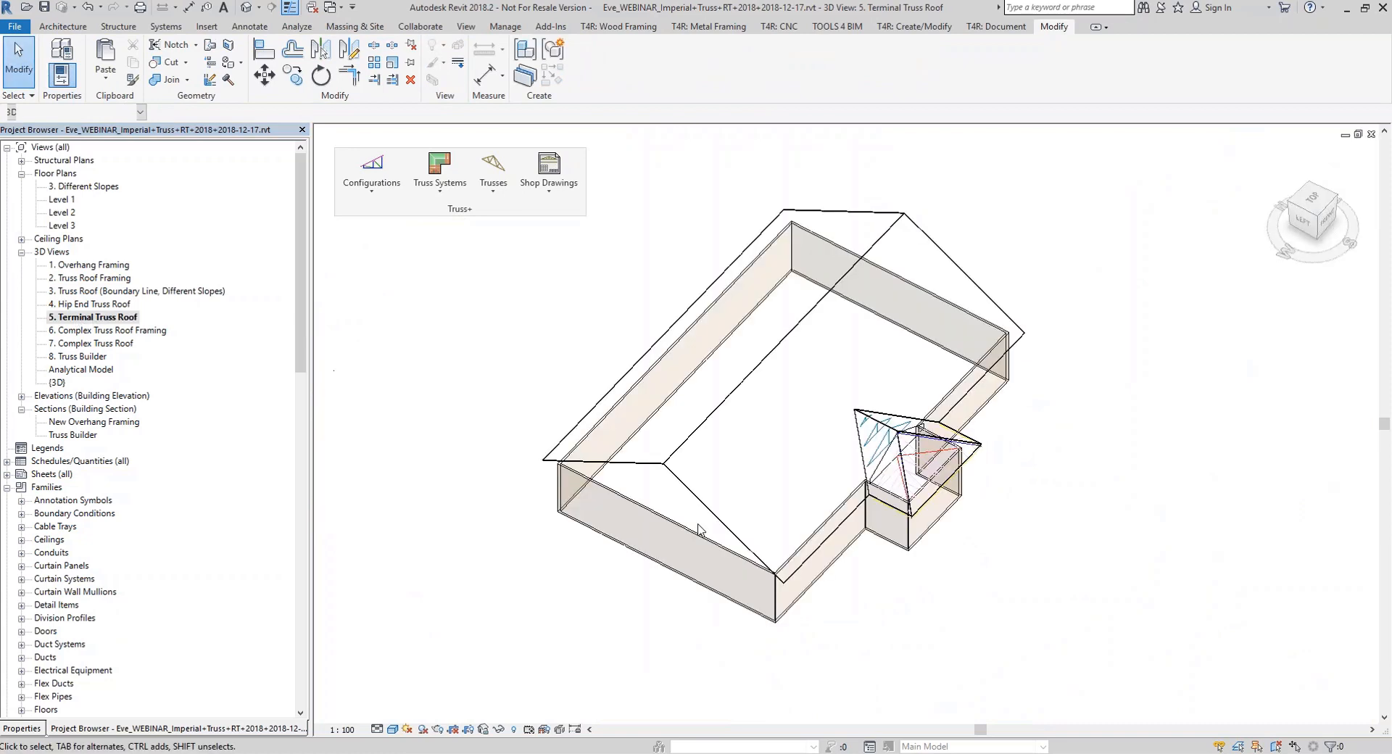
{"action": "scroll", "coordinate": [937, 481], "scroll_direction": "up", "scroll_amount": 2}
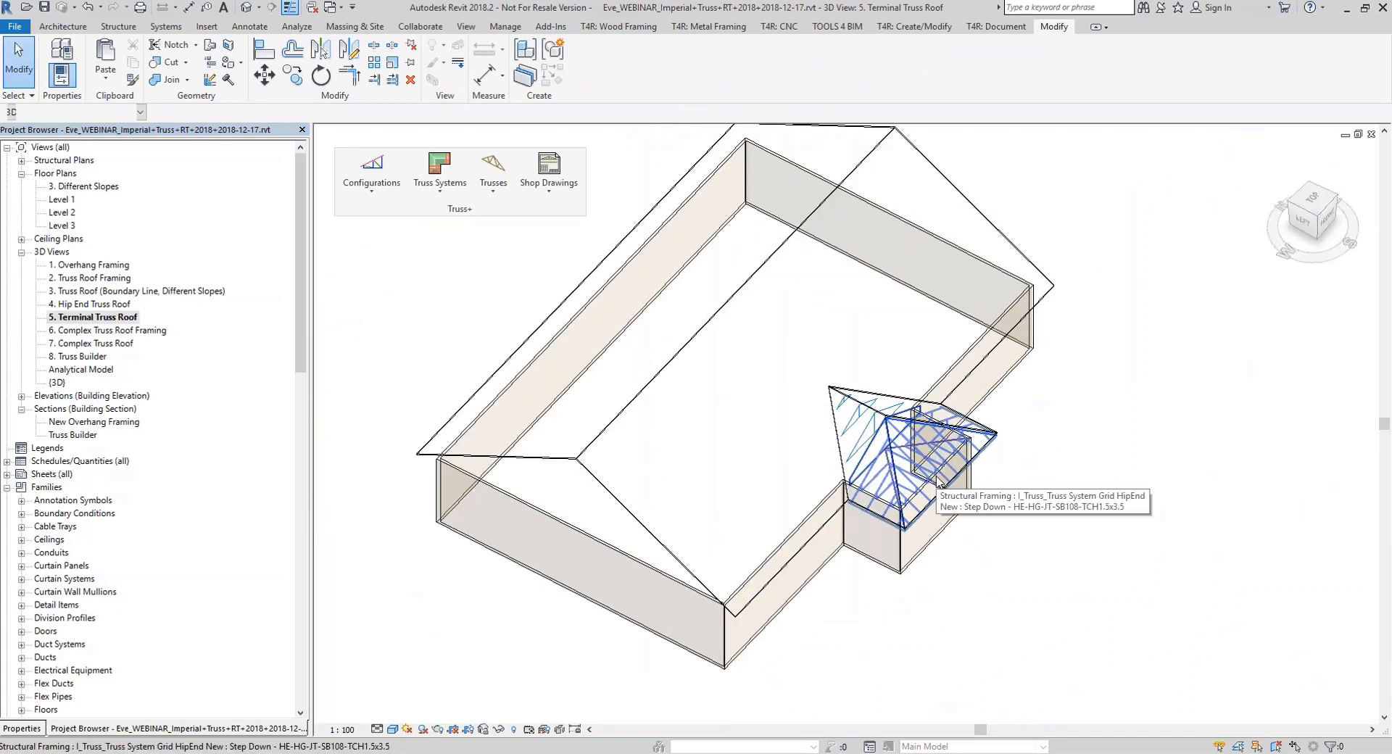
{"action": "scroll", "coordinate": [937, 491], "scroll_direction": "up", "scroll_amount": 1}
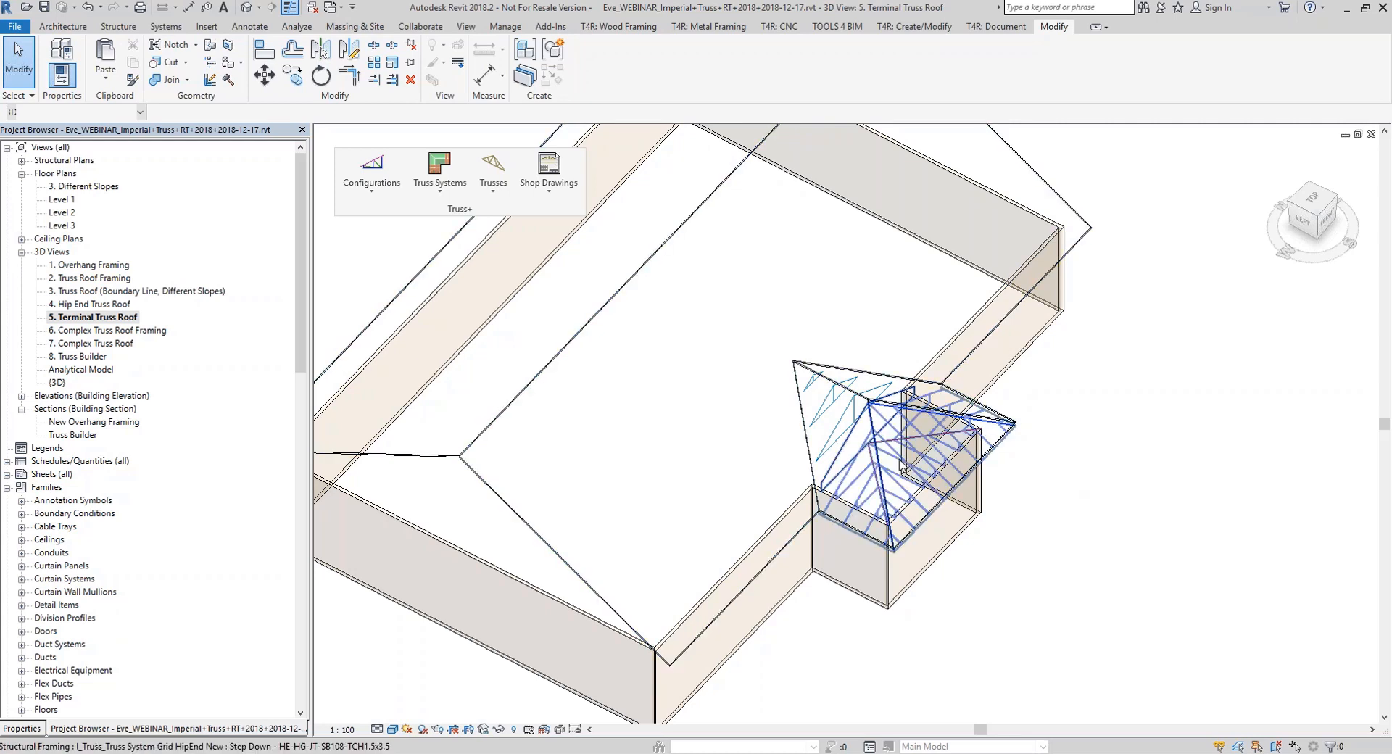
{"action": "left_click", "coordinate": [854, 417]}
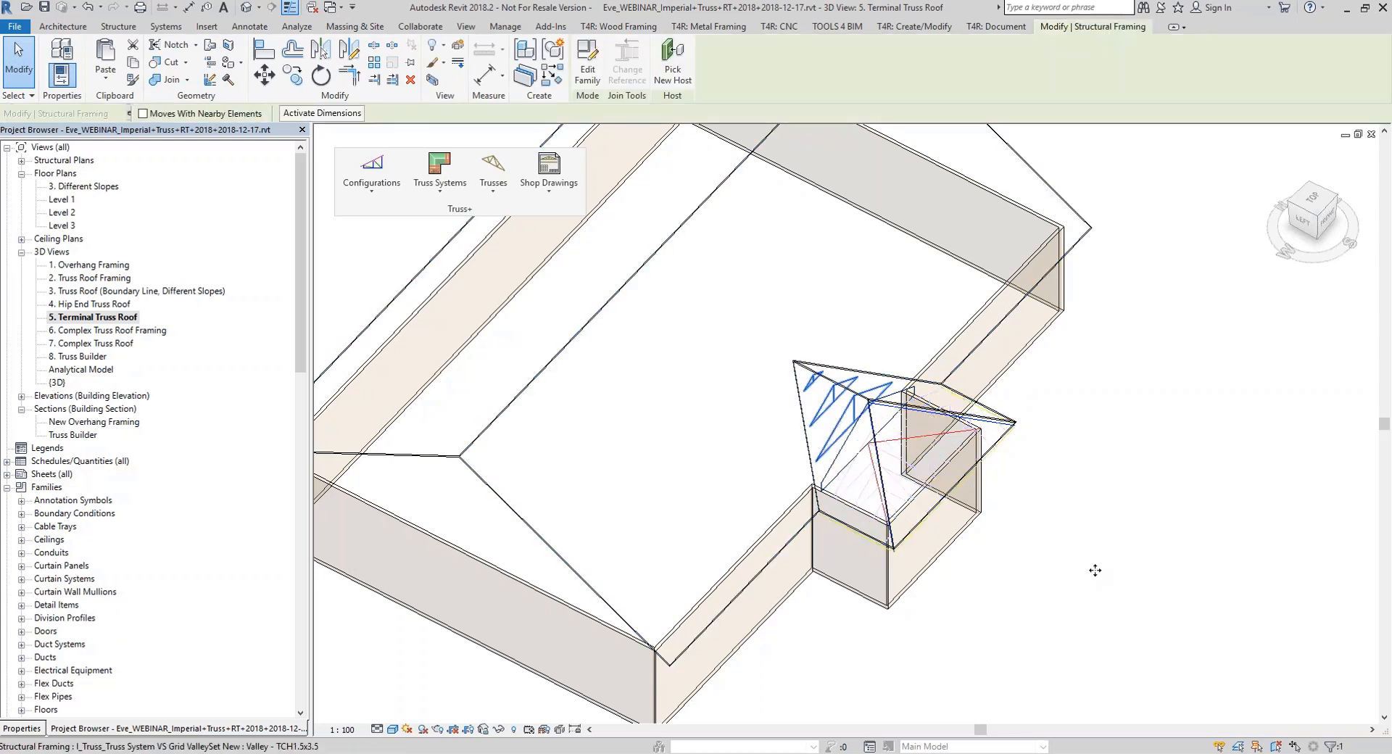
{"action": "left_click", "coordinate": [1095, 545]}
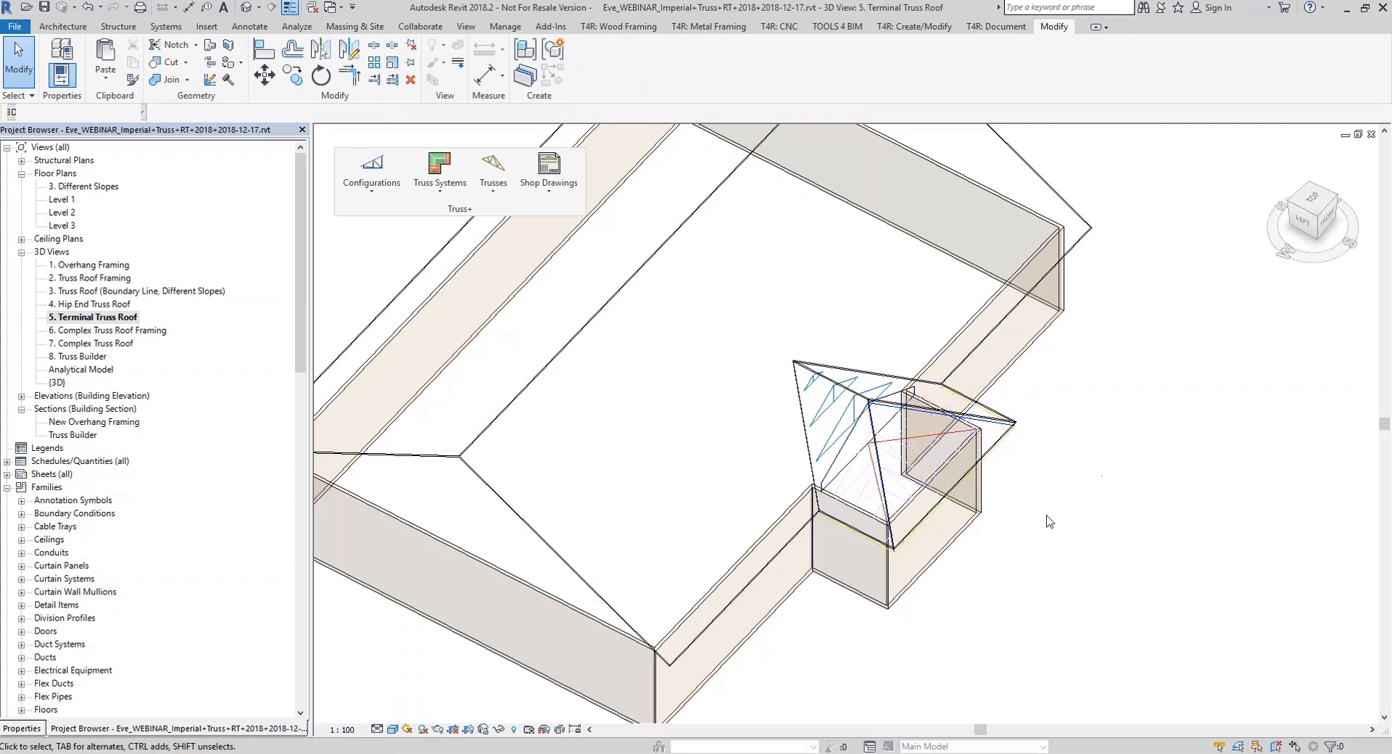
{"action": "scroll", "coordinate": [914, 451], "scroll_direction": "up", "scroll_amount": 3}
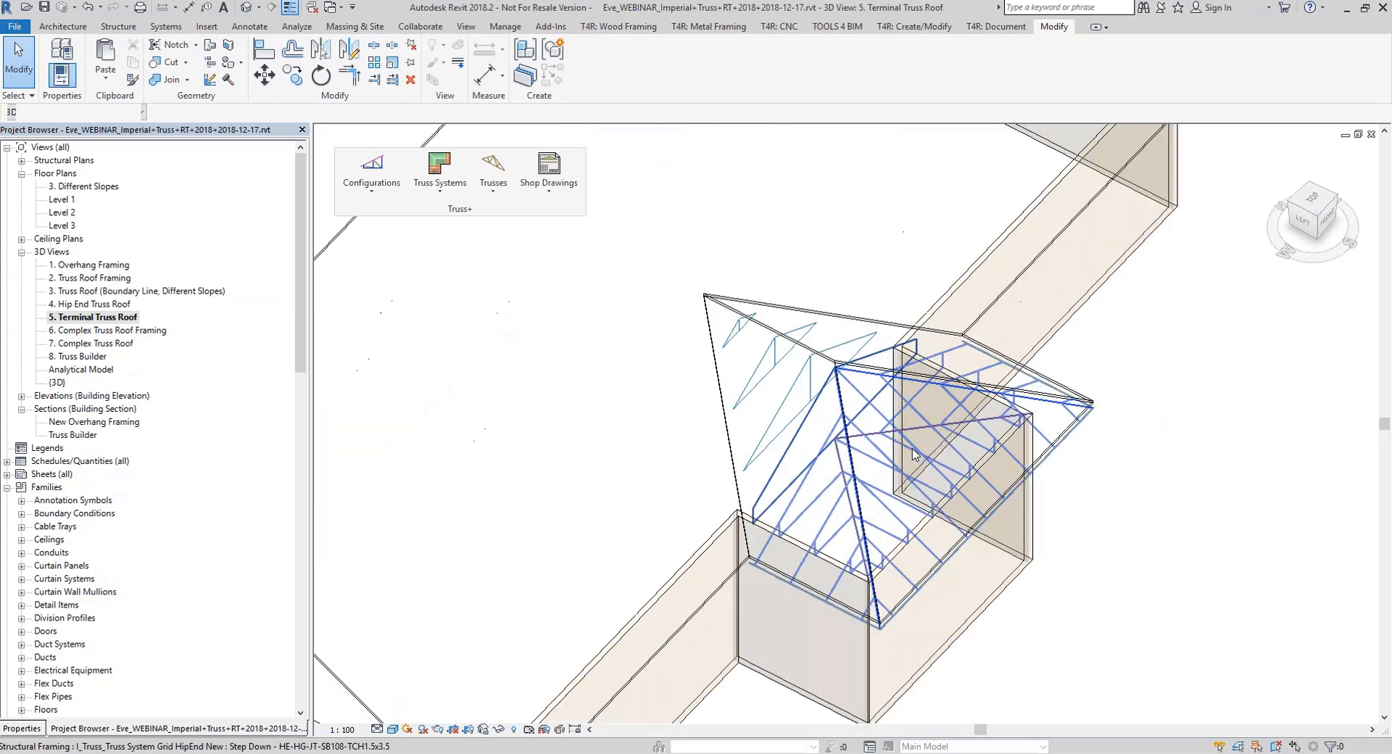
{"action": "left_click", "coordinate": [913, 452]}
{"action": "middle_click_drag", "start_coordinate": [913, 452], "coordinate": [977, 480], "text": "shift"}
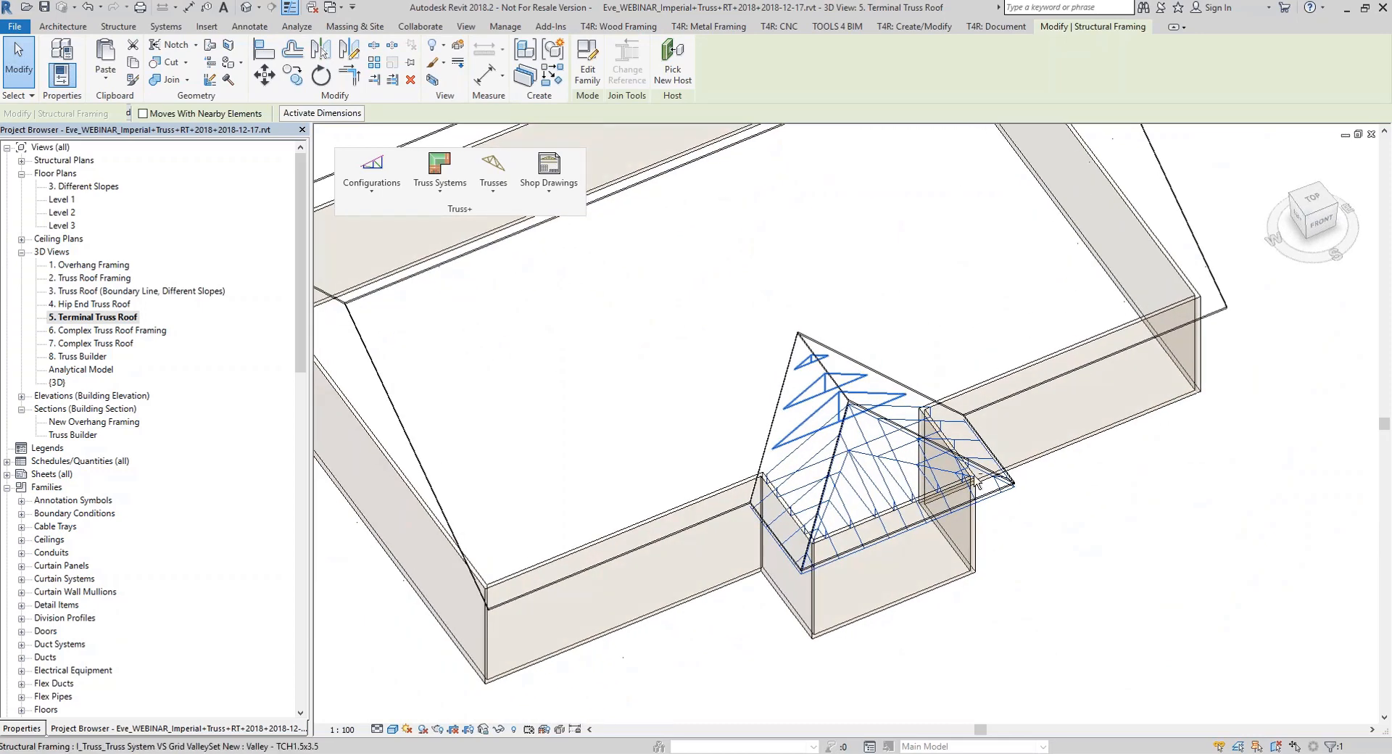
{"action": "key", "text": "Escape"}
{"action": "scroll", "coordinate": [896, 470], "scroll_direction": "up", "scroll_amount": 3}
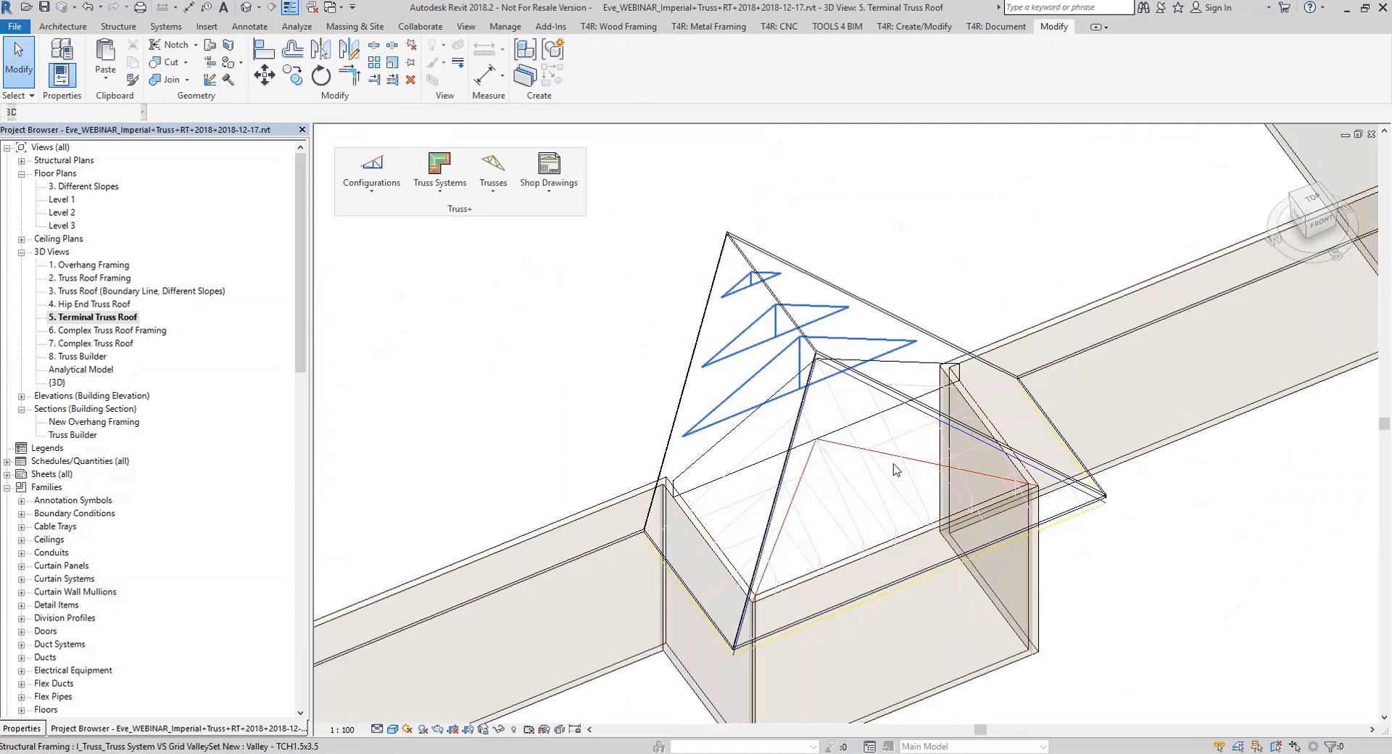
Open the 3D view 6. Complex Truss Roof Framing
{"action": "double_click", "coordinate": [148, 331]}
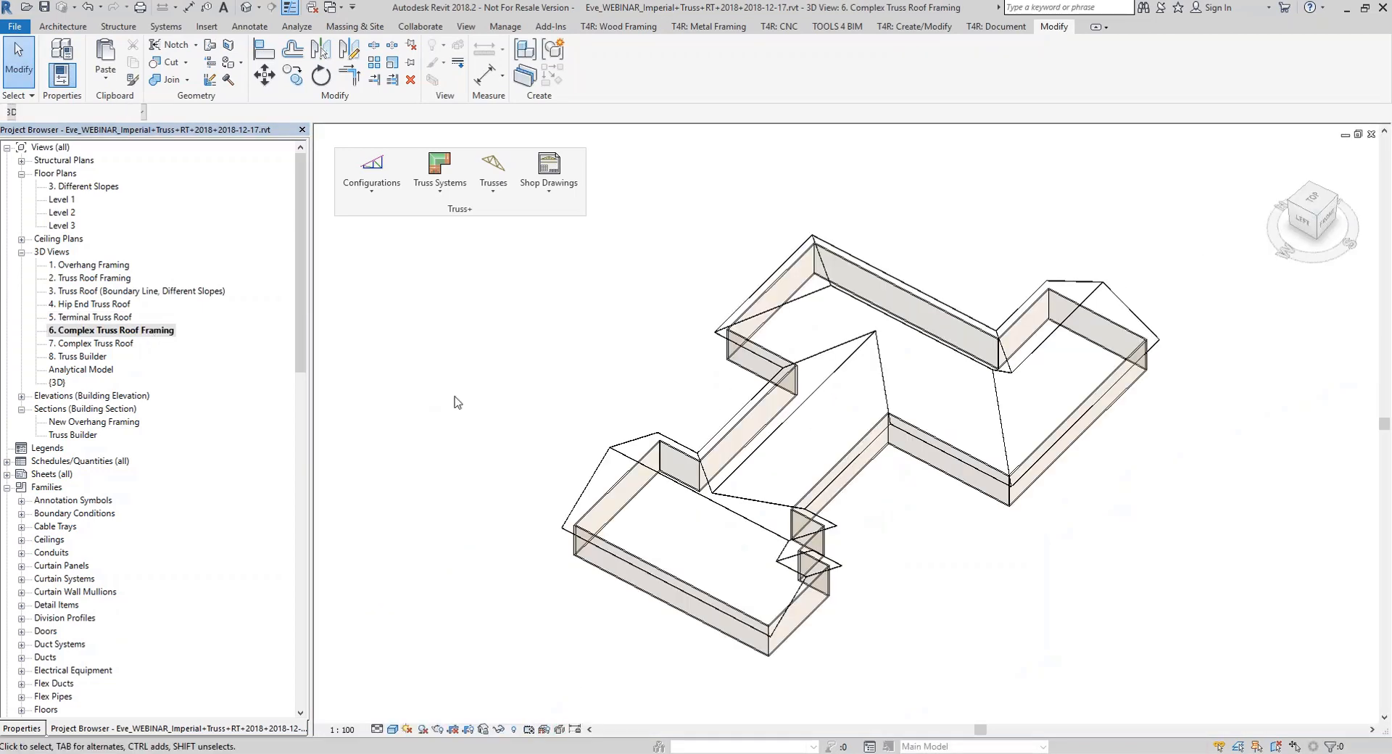
Insert a Step Down - GE- -JR-SB0-TCH1.5x3.5 truss system grid by one roof line at the right wing's gable end
{"action": "middle_click_drag", "start_coordinate": [959, 541], "coordinate": [900, 524], "text": "shift"}
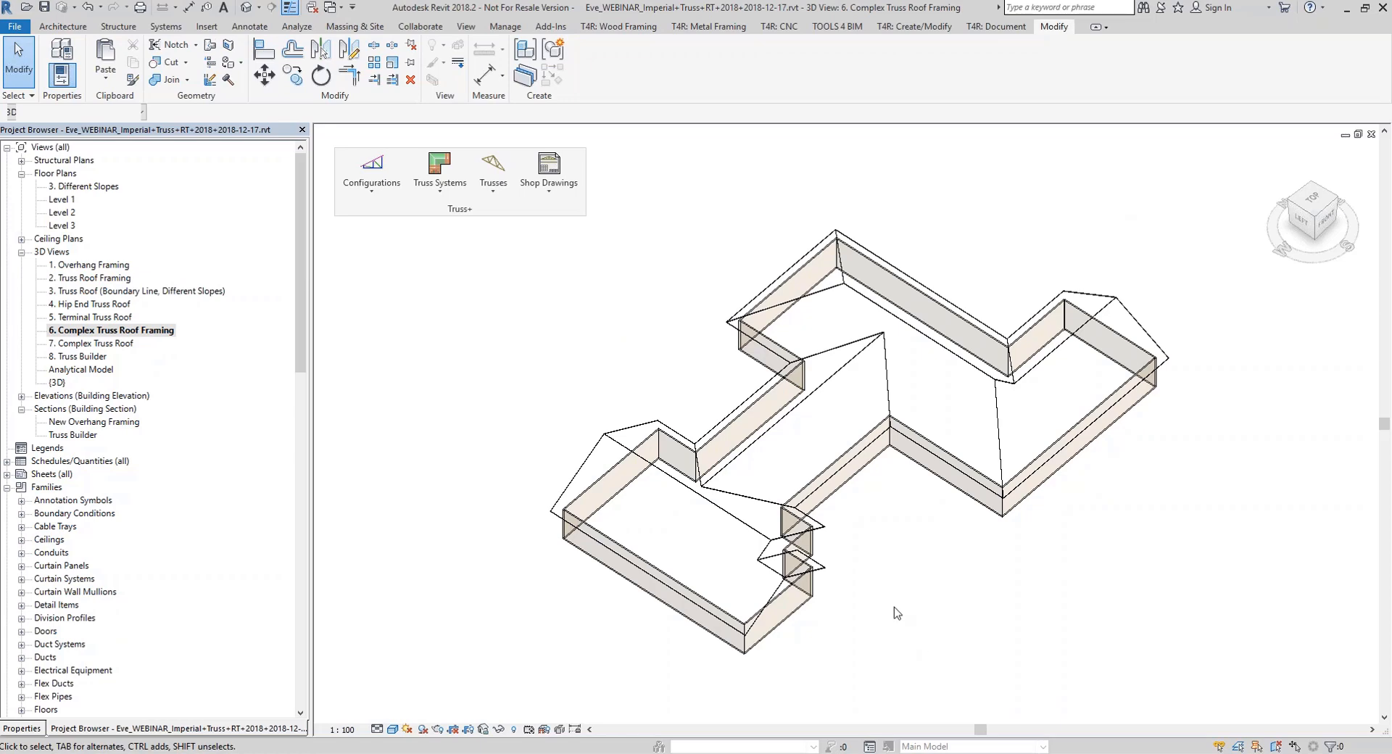
{"action": "scroll", "coordinate": [1059, 367], "scroll_direction": "up", "scroll_amount": 2}
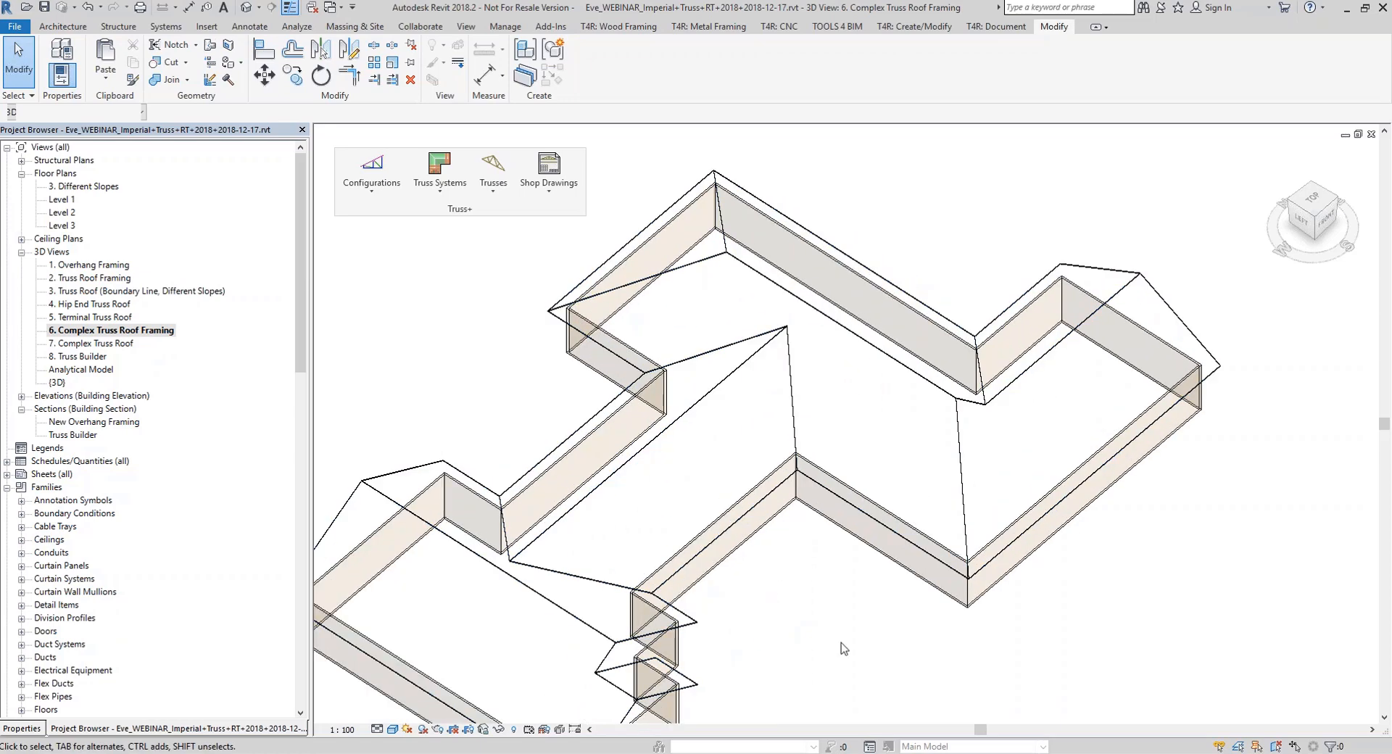
{"action": "middle_click_drag", "start_coordinate": [846, 612], "coordinate": [870, 591], "text": "shift"}
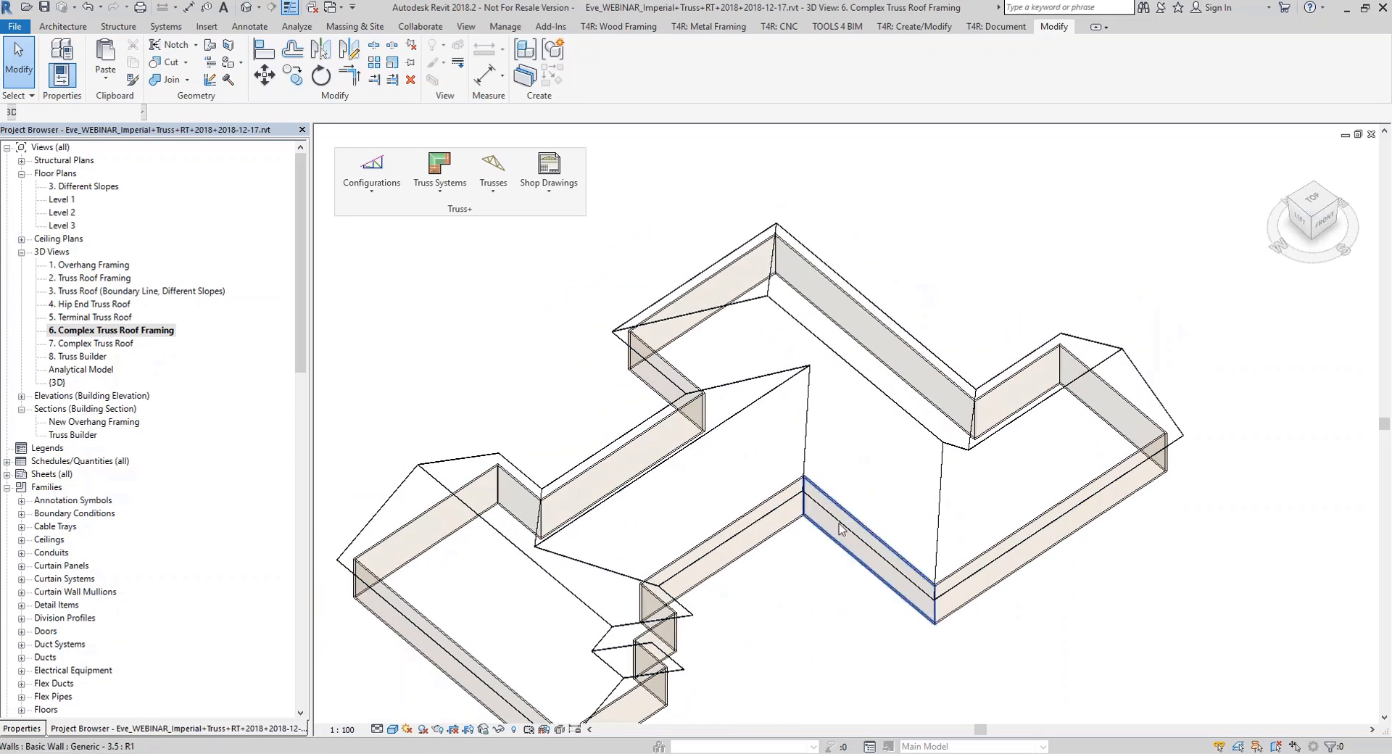
{"action": "scroll", "coordinate": [791, 608], "scroll_direction": "down", "scroll_amount": 1}
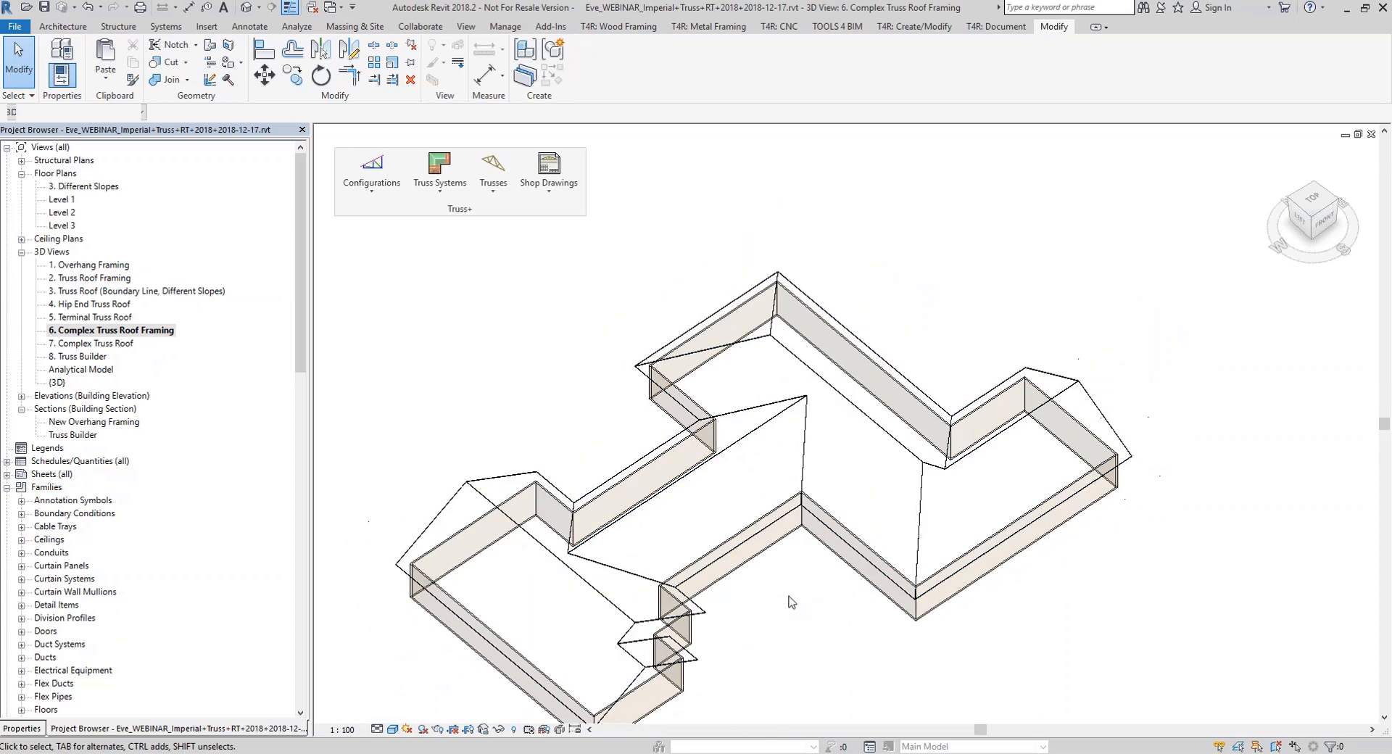
{"action": "middle_click_drag", "start_coordinate": [788, 596], "coordinate": [784, 615], "text": "shift"}
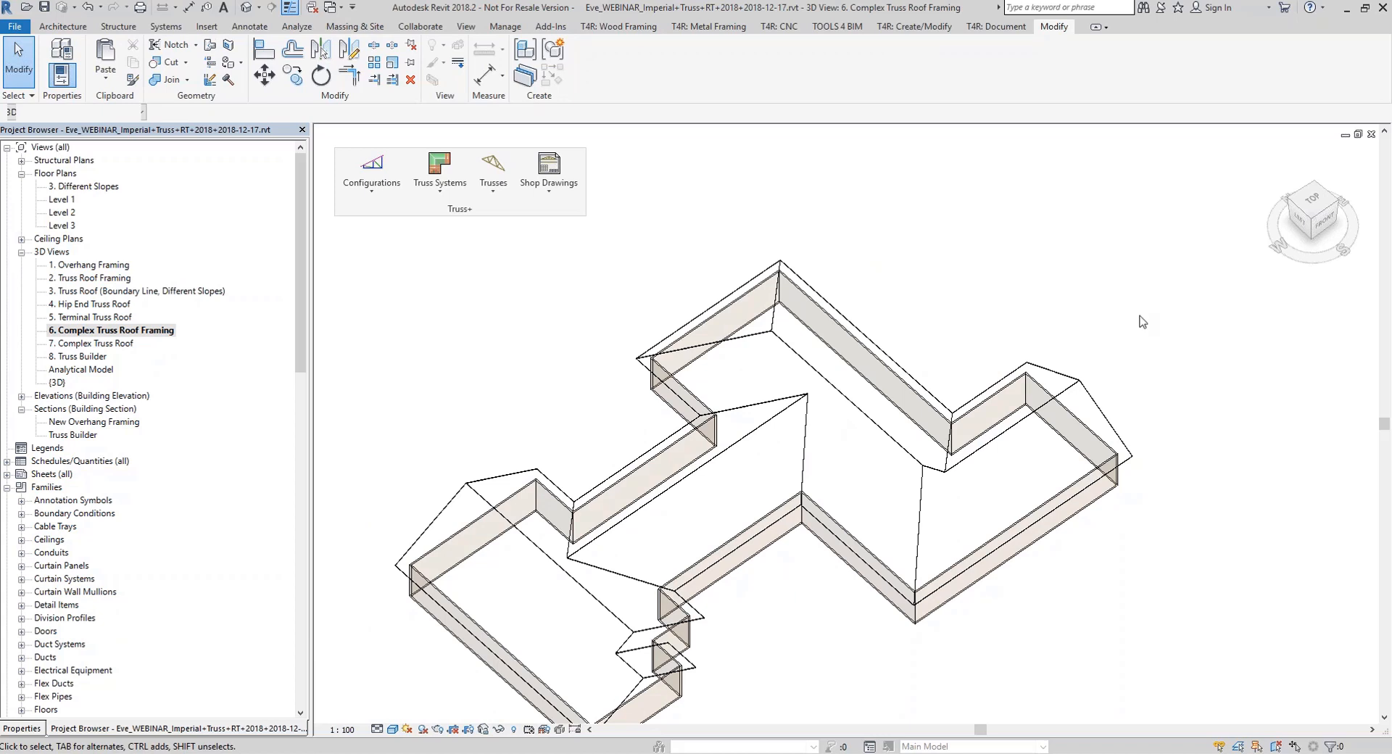
{"action": "left_click", "coordinate": [440, 174]}
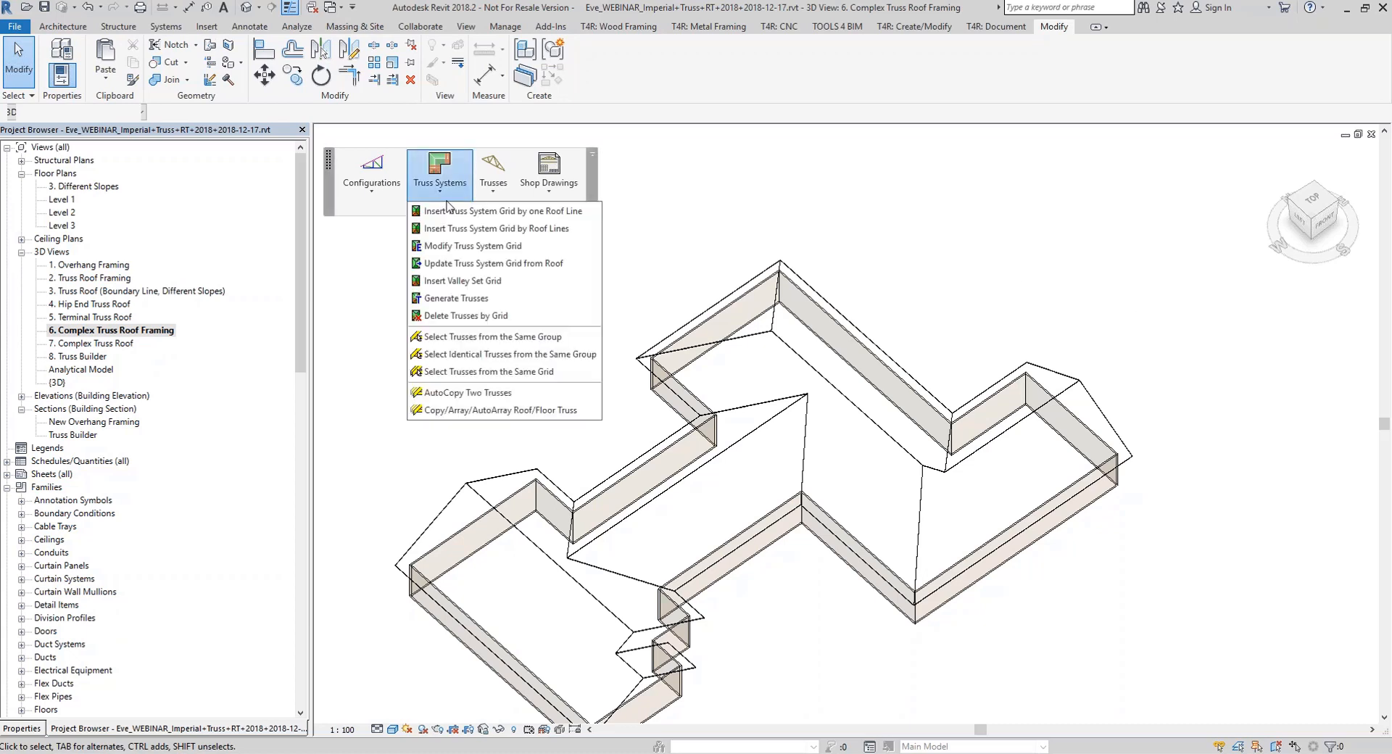
{"action": "left_click", "coordinate": [520, 212]}
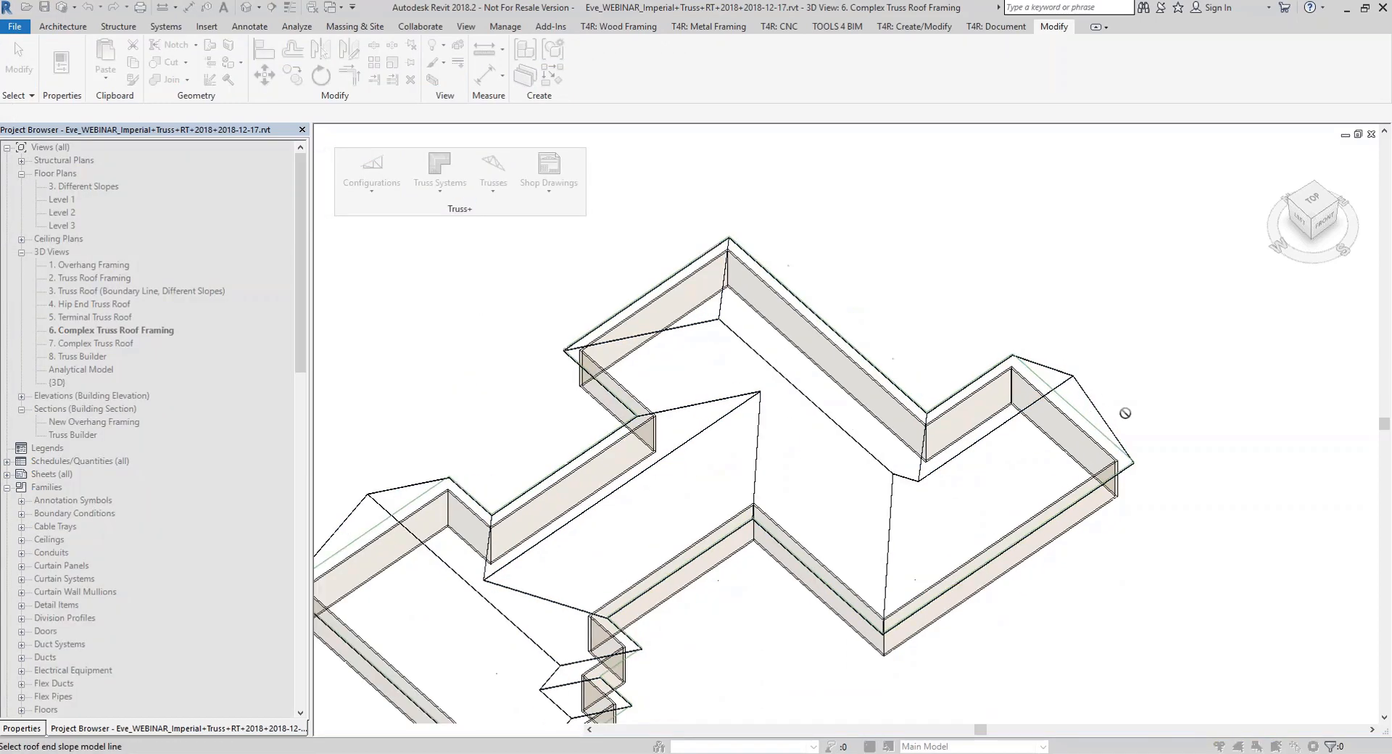
{"action": "scroll", "coordinate": [1088, 435], "scroll_direction": "up", "scroll_amount": 4}
{"action": "left_click", "coordinate": [1085, 443]}
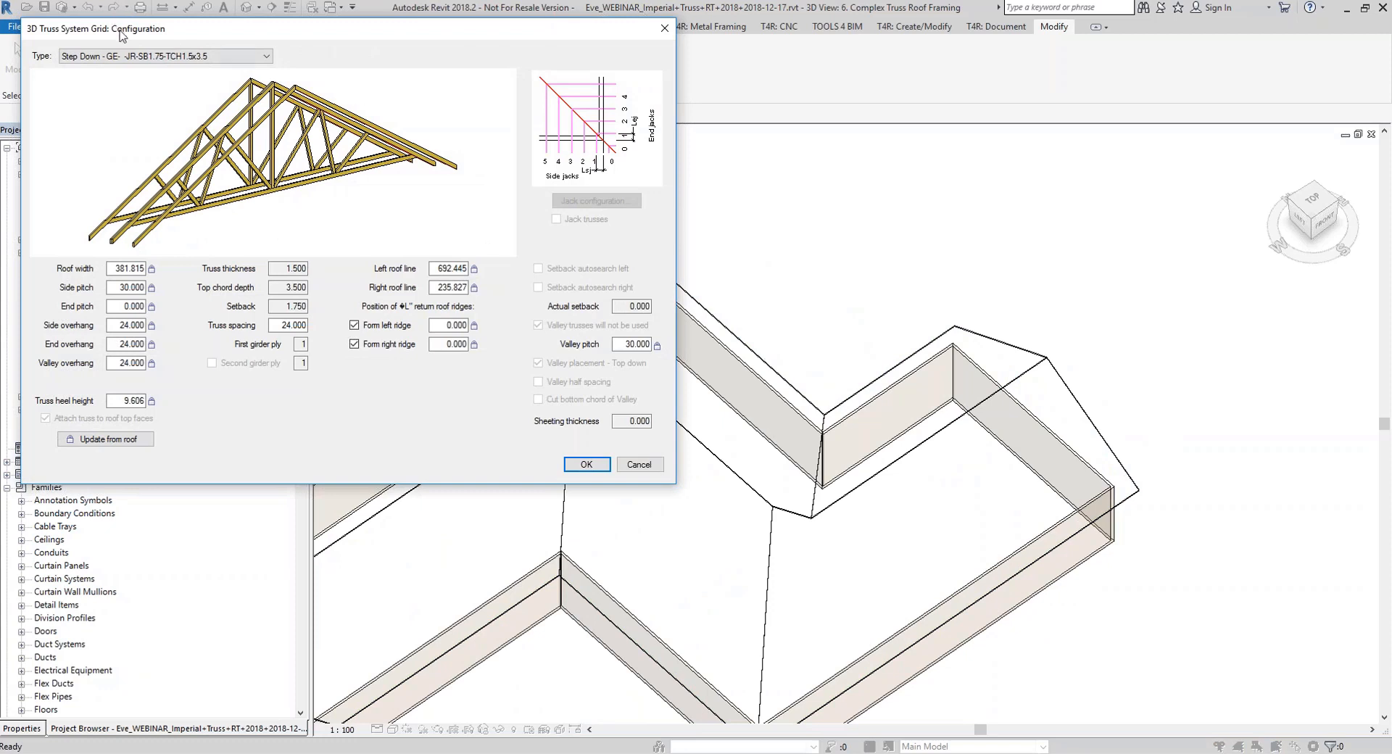
{"action": "left_click", "coordinate": [171, 66]}
{"action": "left_click", "coordinate": [127, 66]}
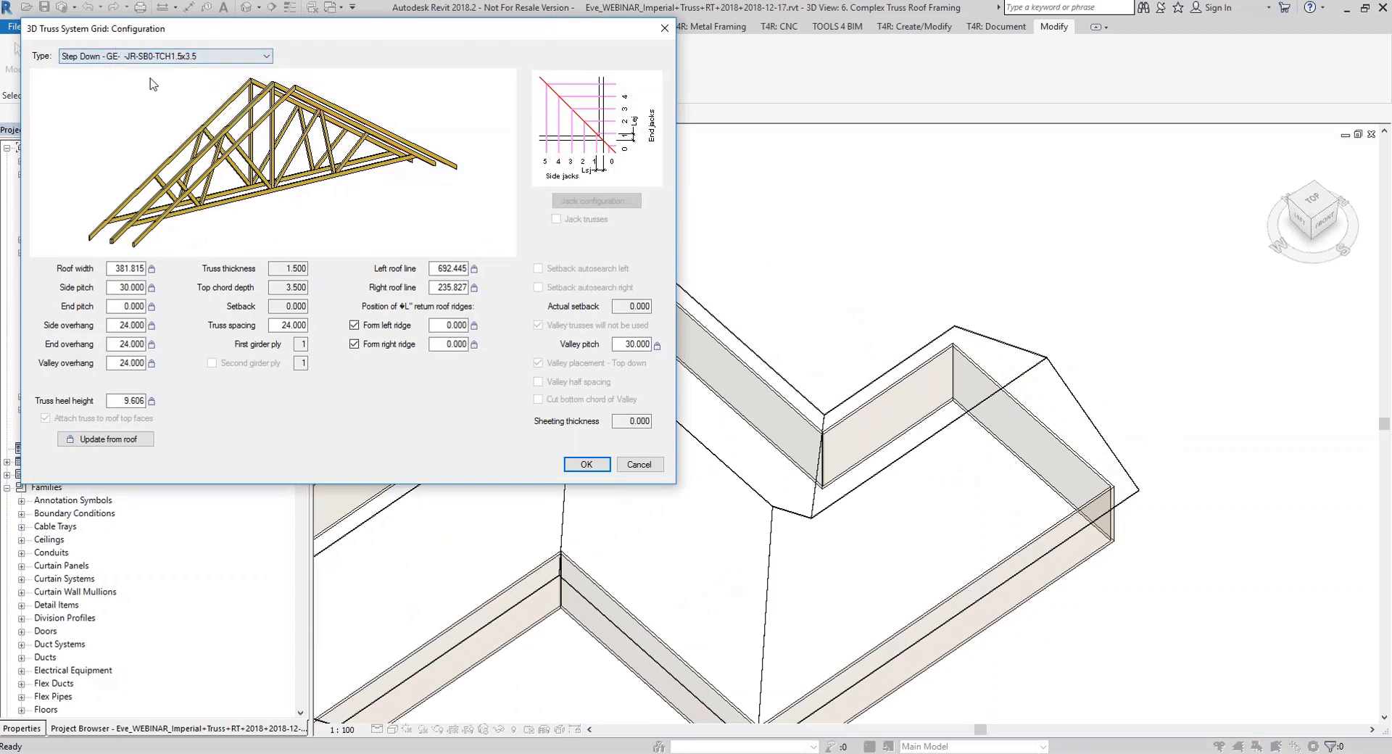
{"action": "left_click", "coordinate": [589, 463]}
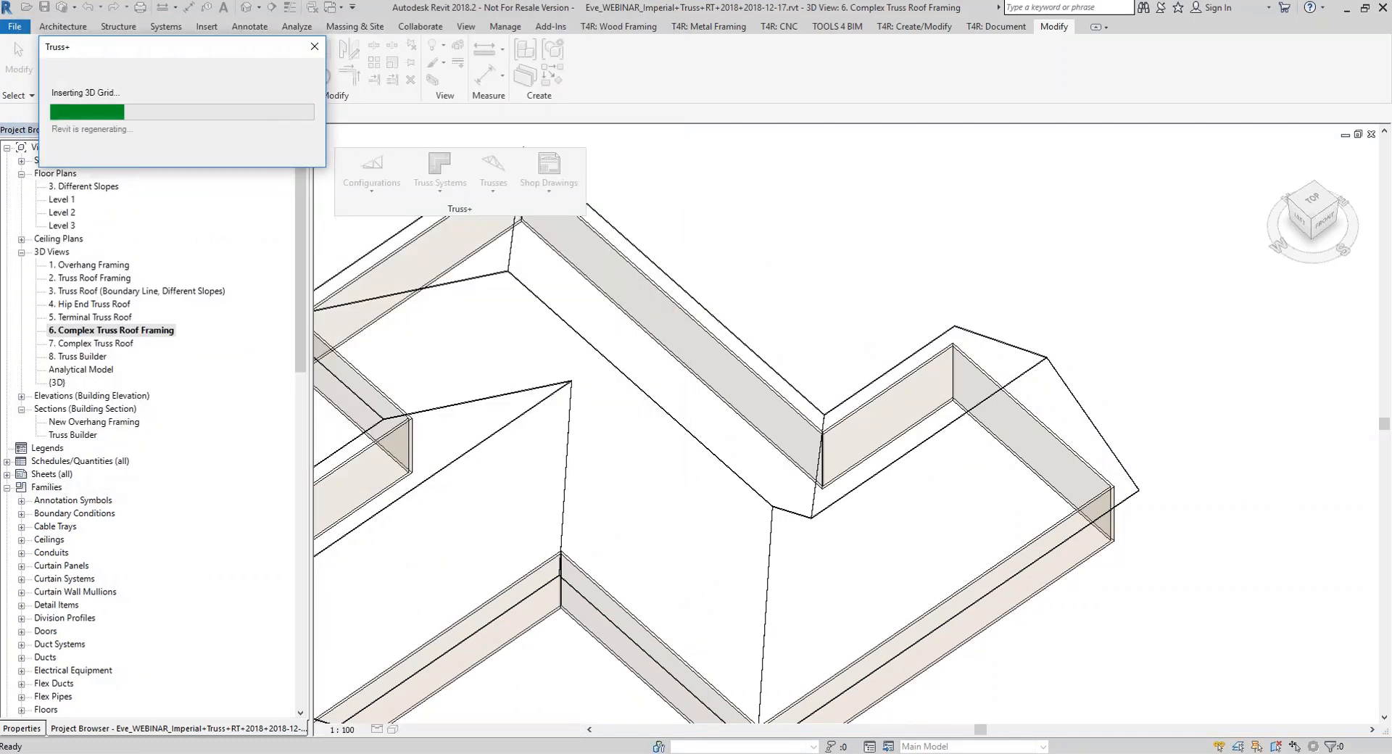
Enable the right gable grid's second girder with a second ply of 3, and turn off Set Main Roof
{"action": "scroll", "coordinate": [1060, 418], "scroll_direction": "up", "scroll_amount": 3}
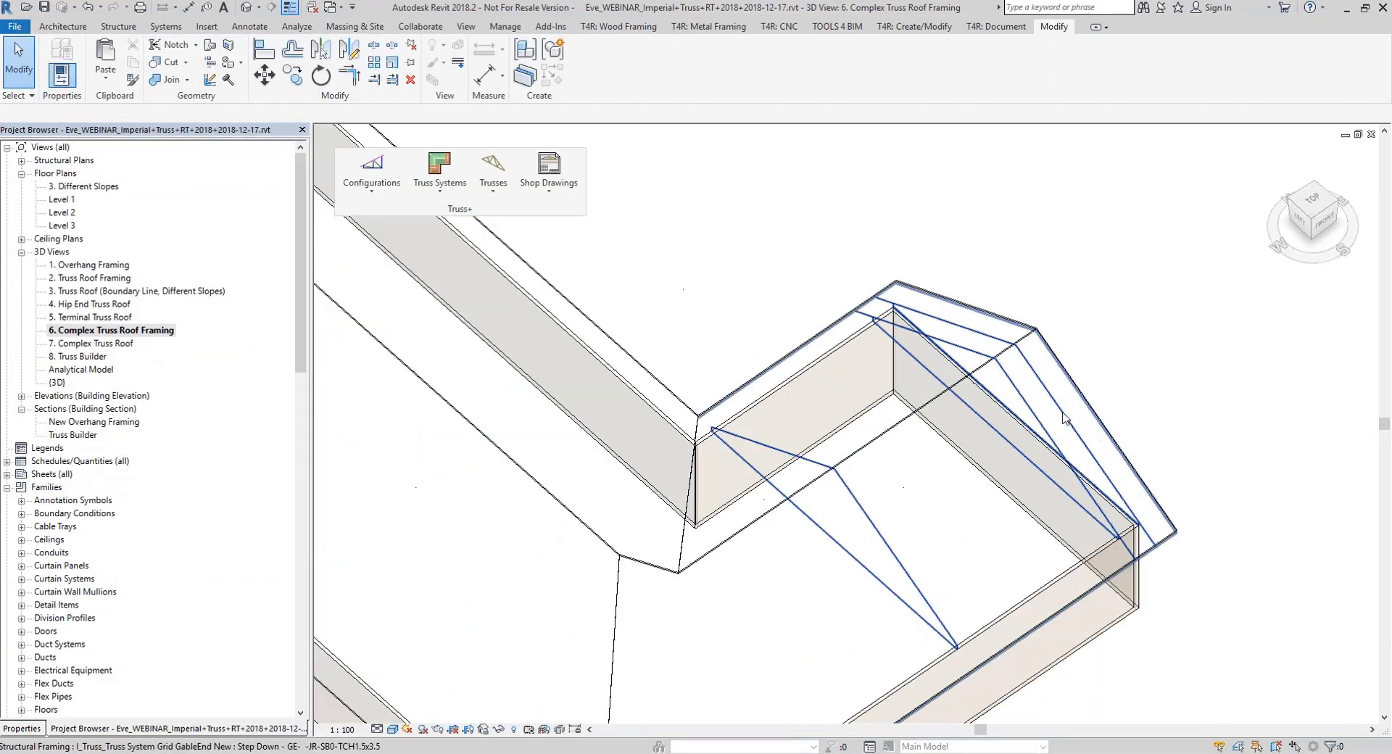
{"action": "left_click", "coordinate": [1060, 418]}
{"action": "left_click", "coordinate": [22, 728]}
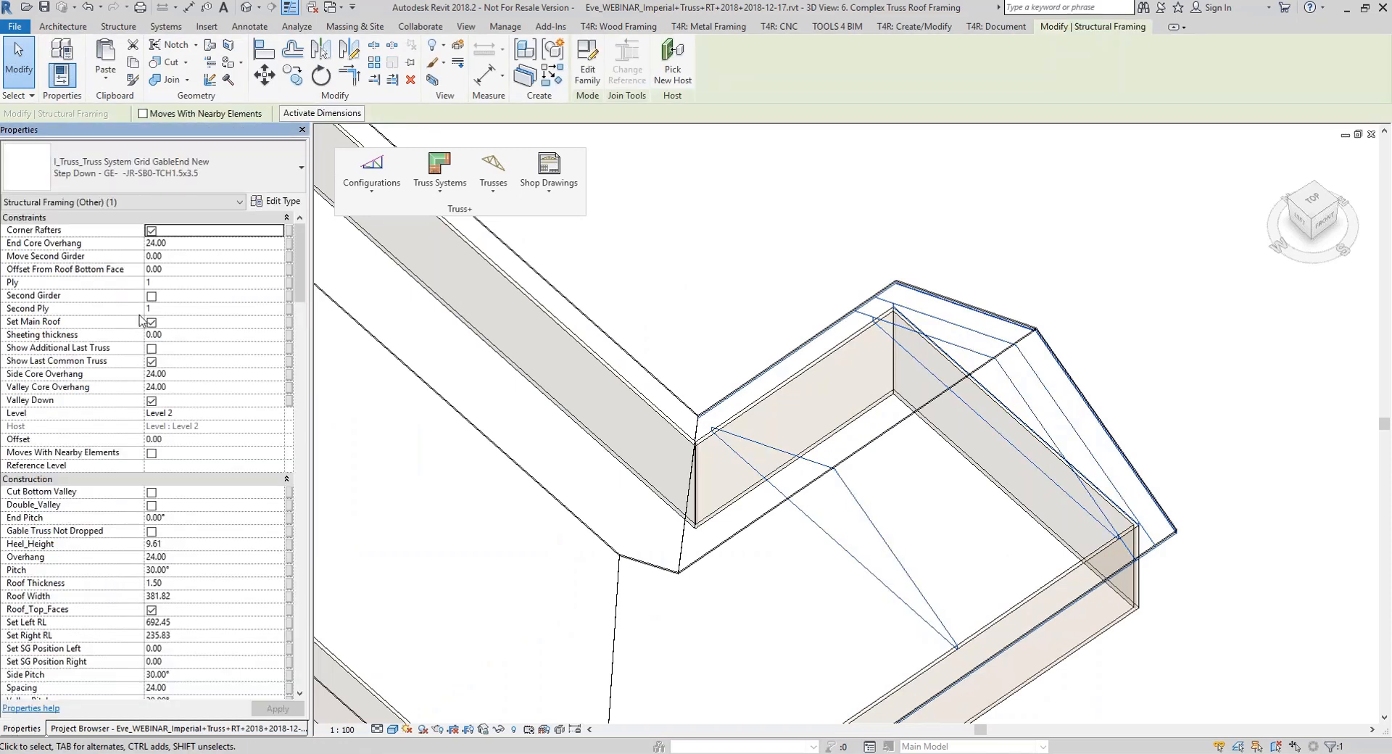
{"action": "left_click", "coordinate": [151, 296]}
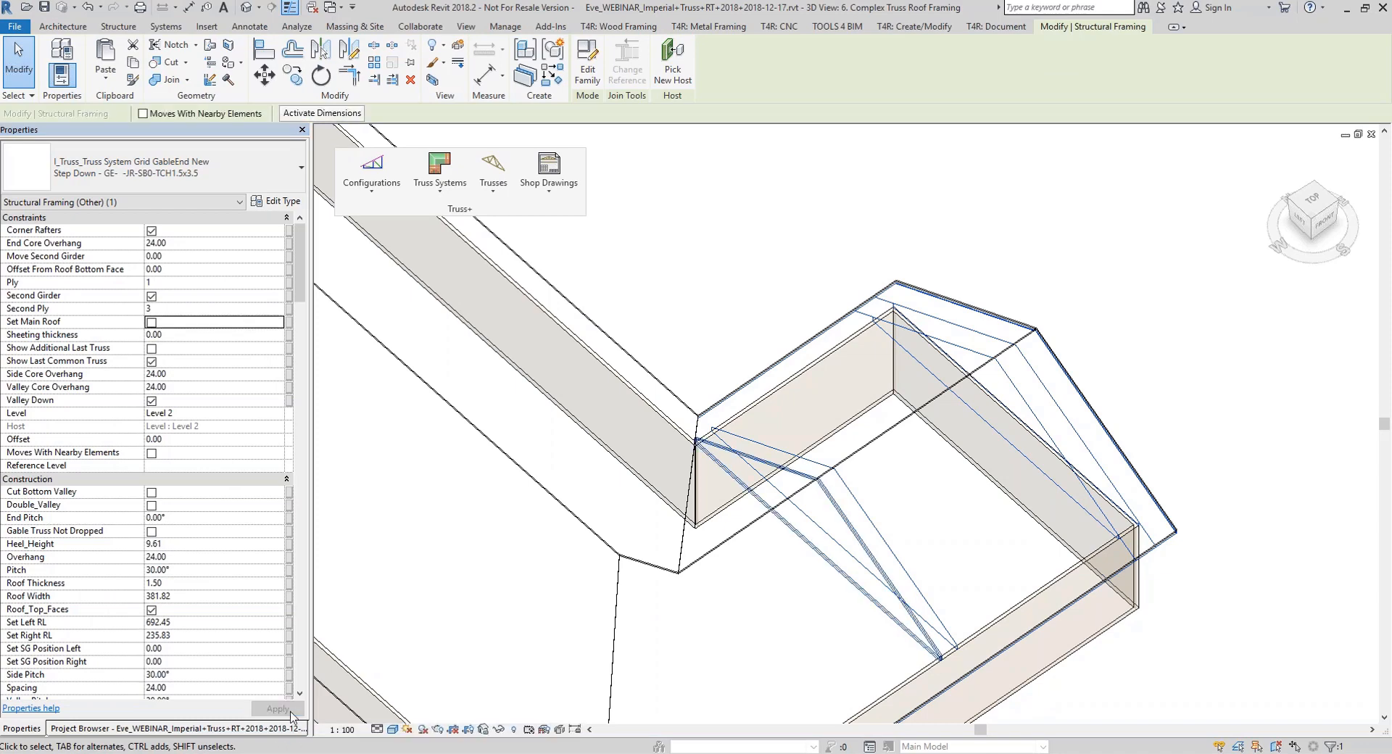
{"action": "left_click", "coordinate": [617, 254]}
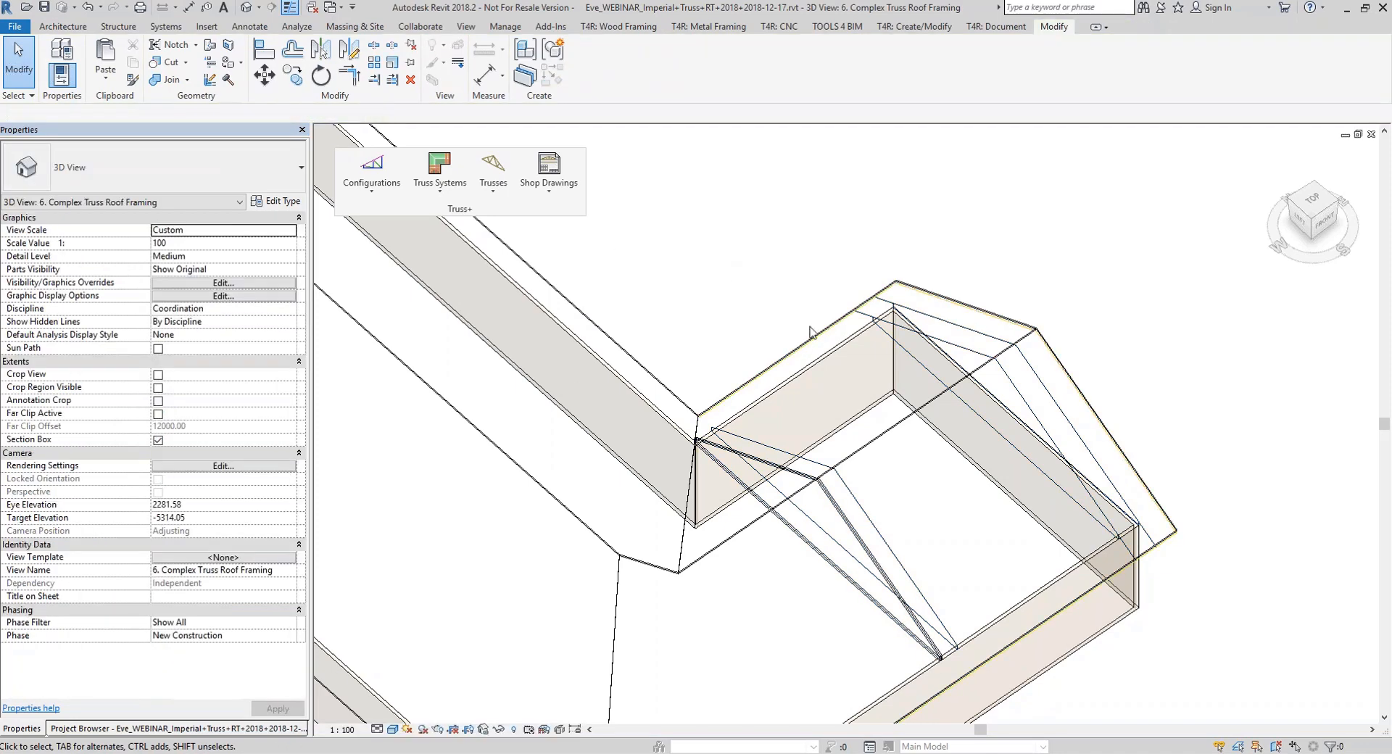
Insert a Step Down - HE-HG-JT-SB108-TCH1.5x3.5 truss system grid by one roof line at the roof's back hip end
{"action": "scroll", "coordinate": [1066, 457], "scroll_direction": "up", "scroll_amount": 2}
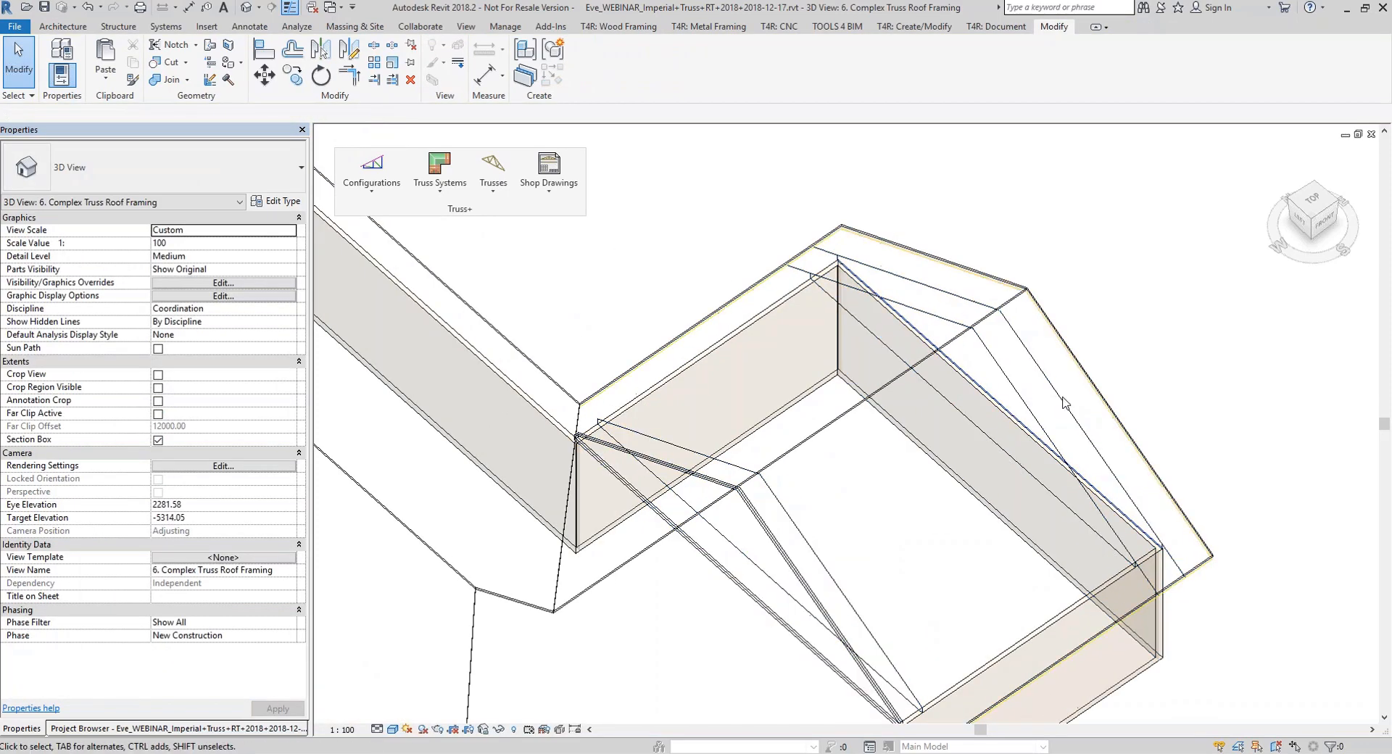
{"action": "scroll", "coordinate": [1246, 371], "scroll_direction": "down", "scroll_amount": 3}
{"action": "scroll", "coordinate": [1015, 218], "scroll_direction": "up", "scroll_amount": 4}
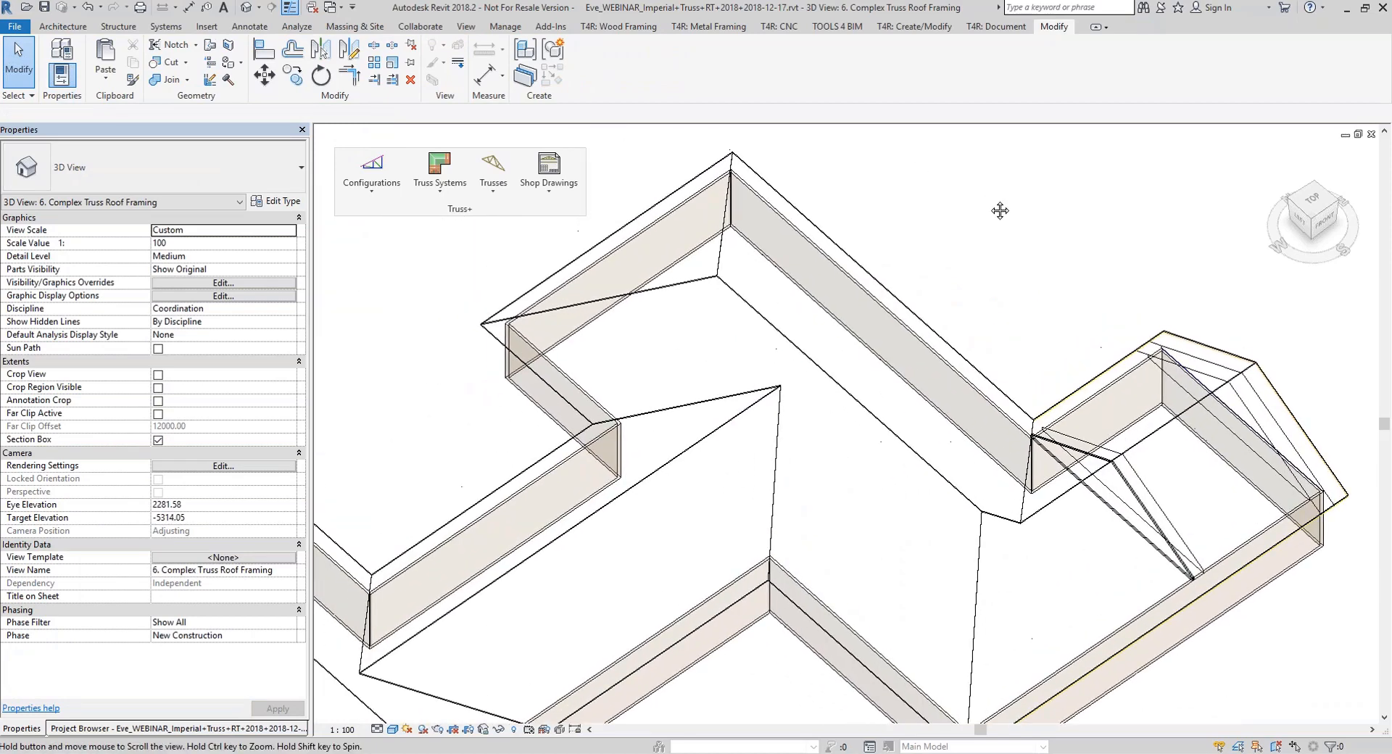
{"action": "scroll", "coordinate": [941, 219], "scroll_direction": "down", "scroll_amount": 1}
{"action": "middle_click_drag", "start_coordinate": [947, 216], "coordinate": [931, 257]}
{"action": "left_click", "coordinate": [781, 311]}
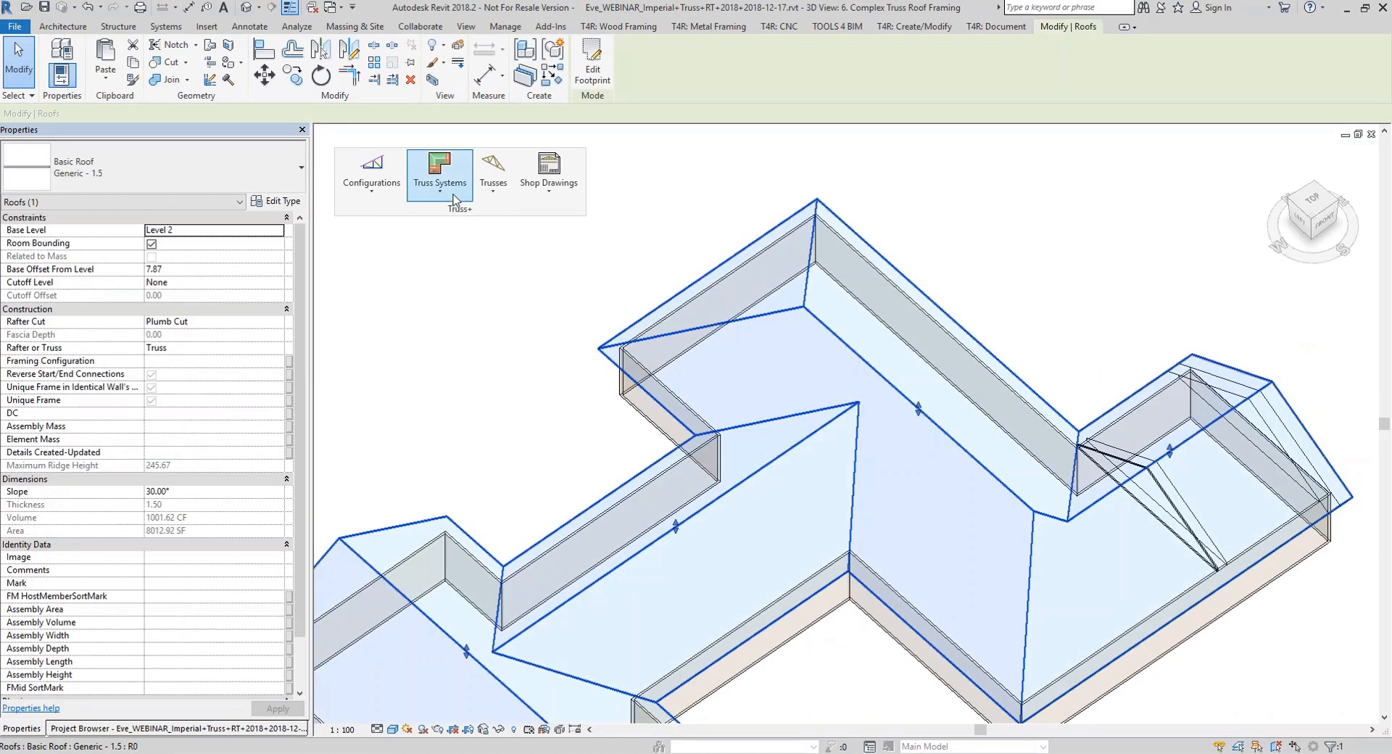
{"action": "left_click", "coordinate": [448, 191]}
{"action": "left_click", "coordinate": [479, 211]}
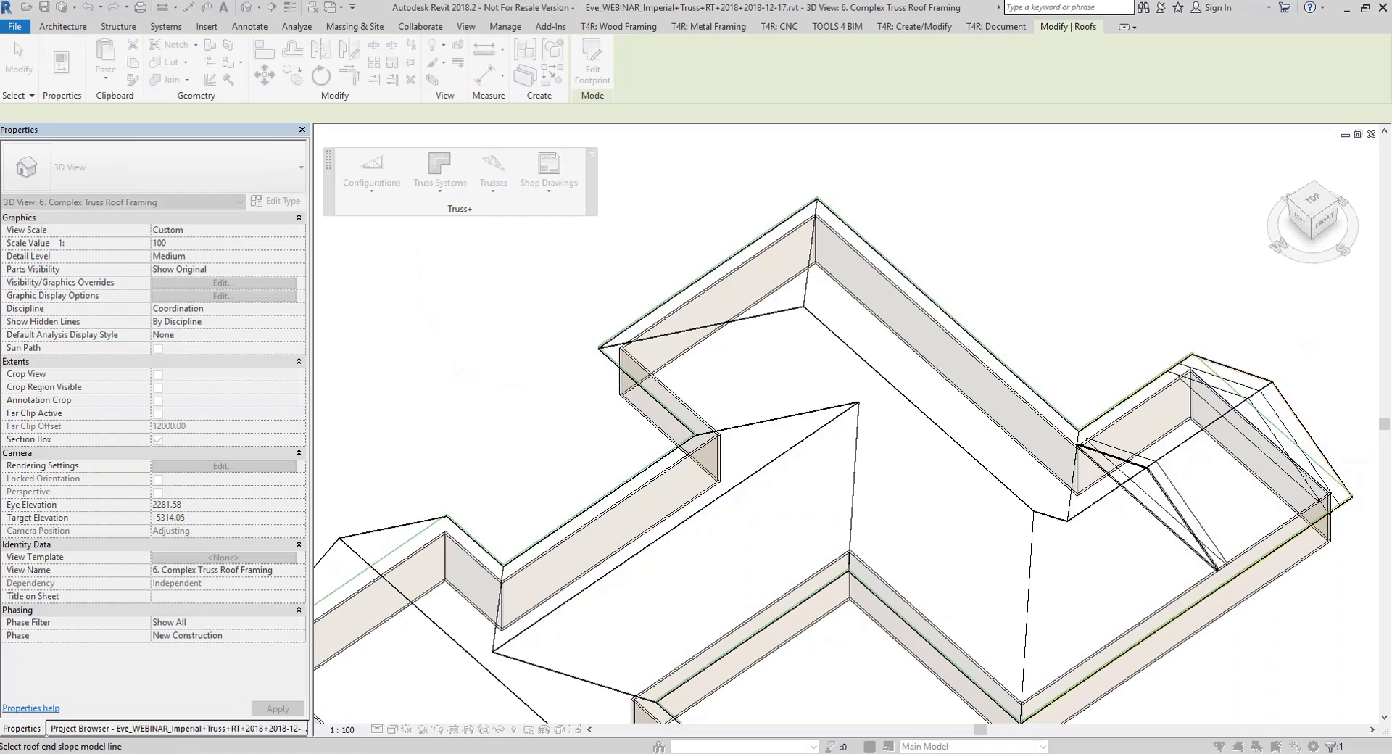
{"action": "left_click", "coordinate": [713, 294]}
{"action": "left_click", "coordinate": [229, 56]}
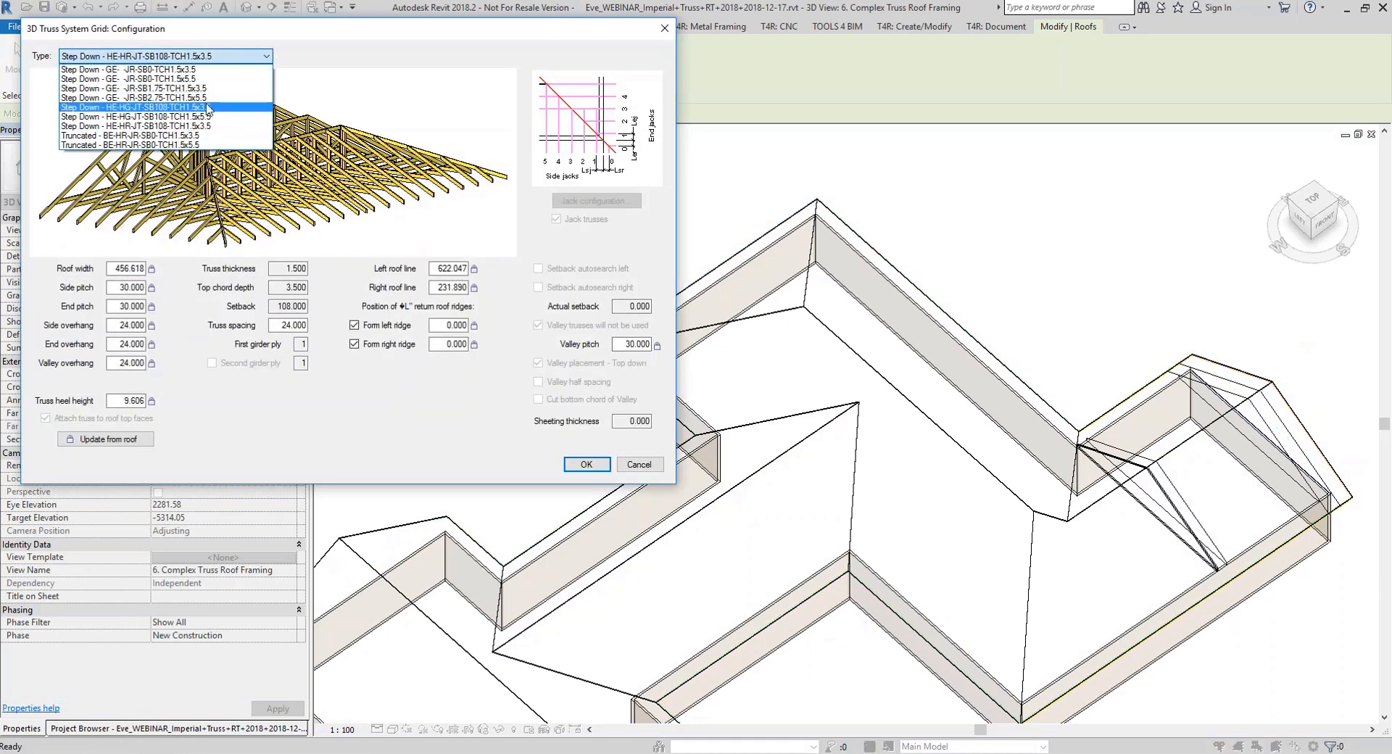
{"action": "left_click", "coordinate": [221, 108]}
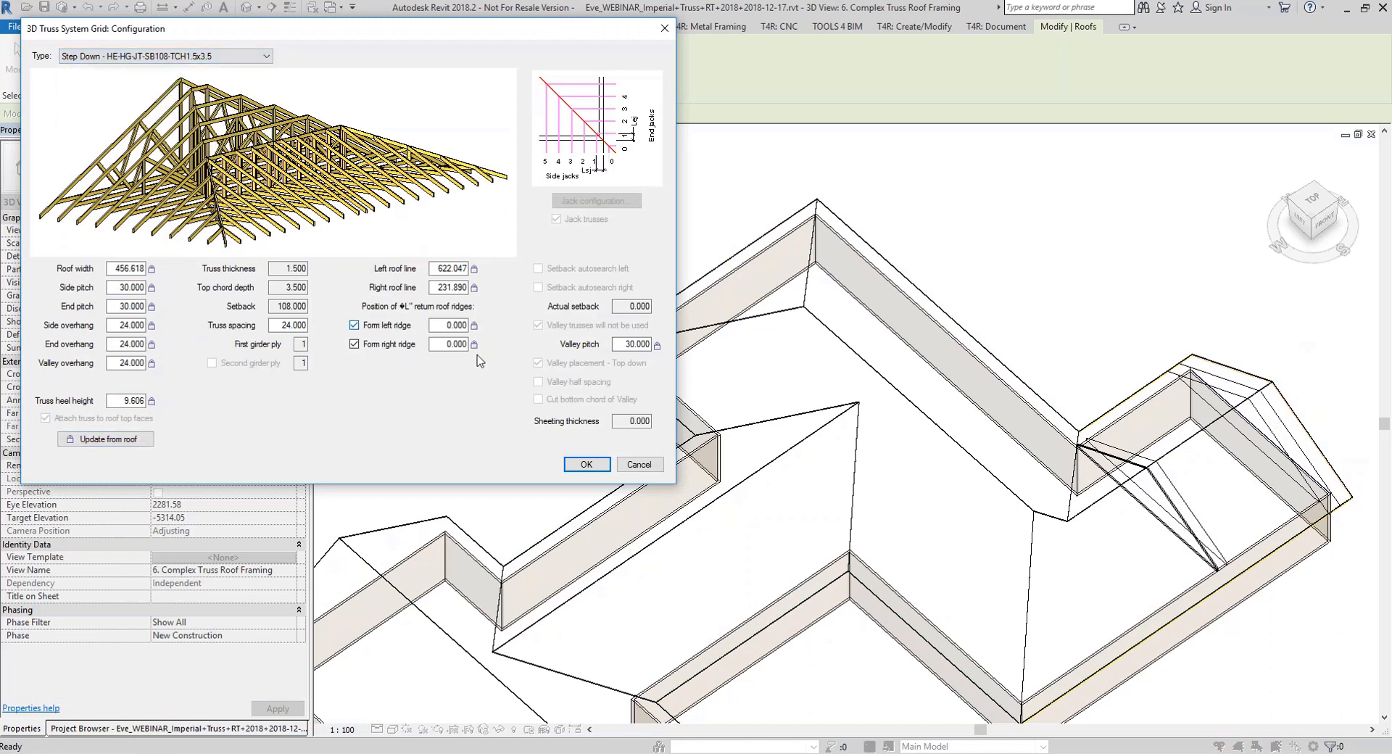
{"action": "left_click", "coordinate": [587, 465]}
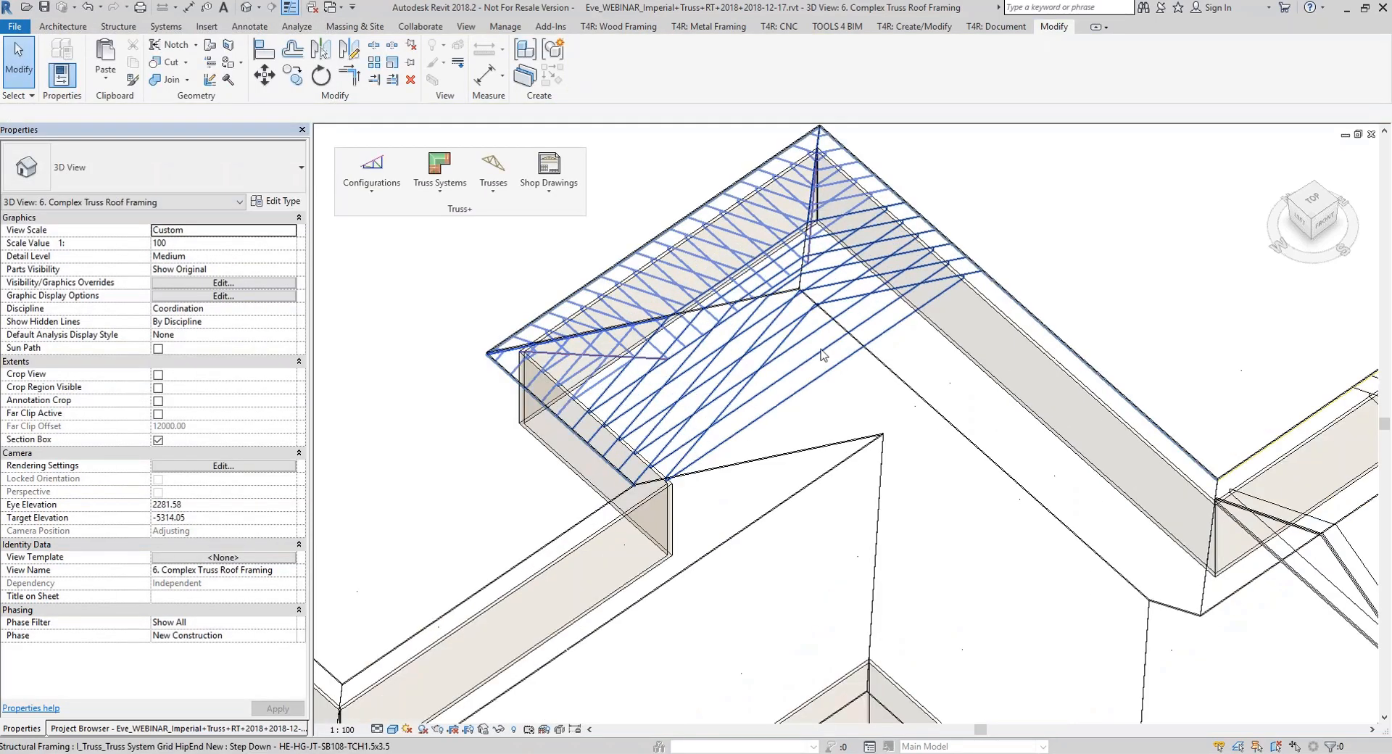
Insert a Step Down - GE- -JR-SB0-TCH1.5x3.5 truss system grid by one roof line at the left wing's back gable end
{"action": "scroll", "coordinate": [666, 480], "scroll_direction": "up", "scroll_amount": 4}
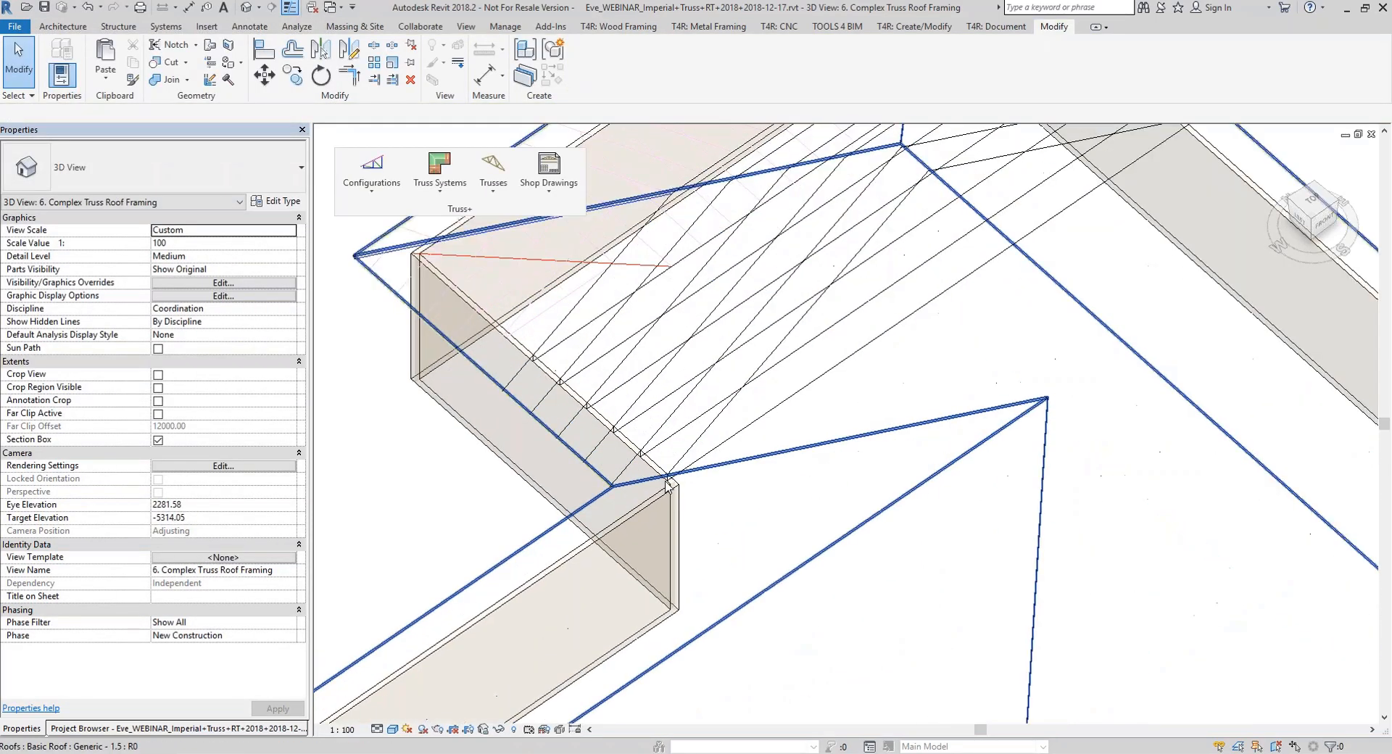
{"action": "scroll", "coordinate": [667, 478], "scroll_direction": "down", "scroll_amount": 8}
{"action": "middle_click_drag", "start_coordinate": [590, 486], "coordinate": [640, 463]}
{"action": "middle_click_drag", "start_coordinate": [765, 422], "coordinate": [706, 503], "text": "shift"}
{"action": "scroll", "coordinate": [689, 435], "scroll_direction": "up", "scroll_amount": 5}
{"action": "left_click", "coordinate": [673, 367]}
{"action": "left_click", "coordinate": [440, 171]}
{"action": "left_click", "coordinate": [479, 205]}
{"action": "left_click", "coordinate": [659, 412]}
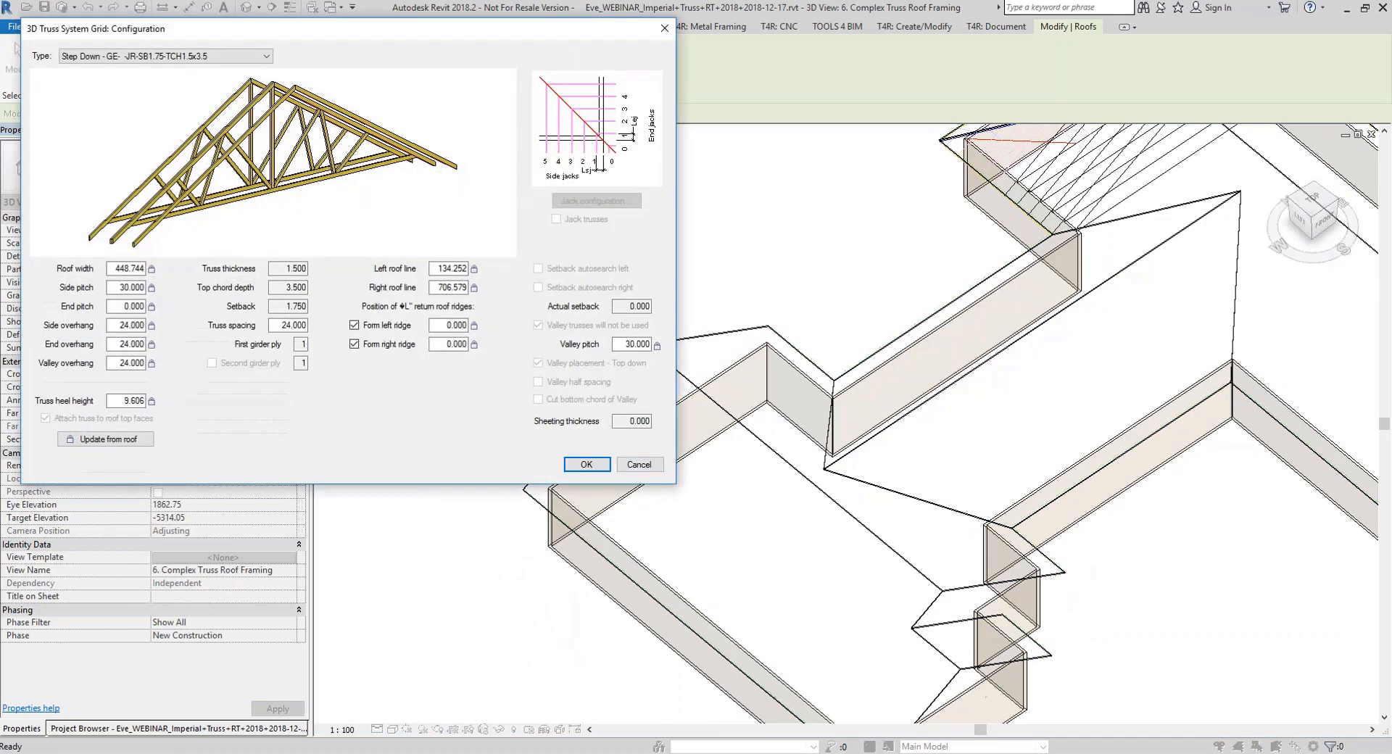
{"action": "left_click", "coordinate": [172, 60]}
{"action": "left_click", "coordinate": [174, 91]}
{"action": "left_click", "coordinate": [597, 470]}
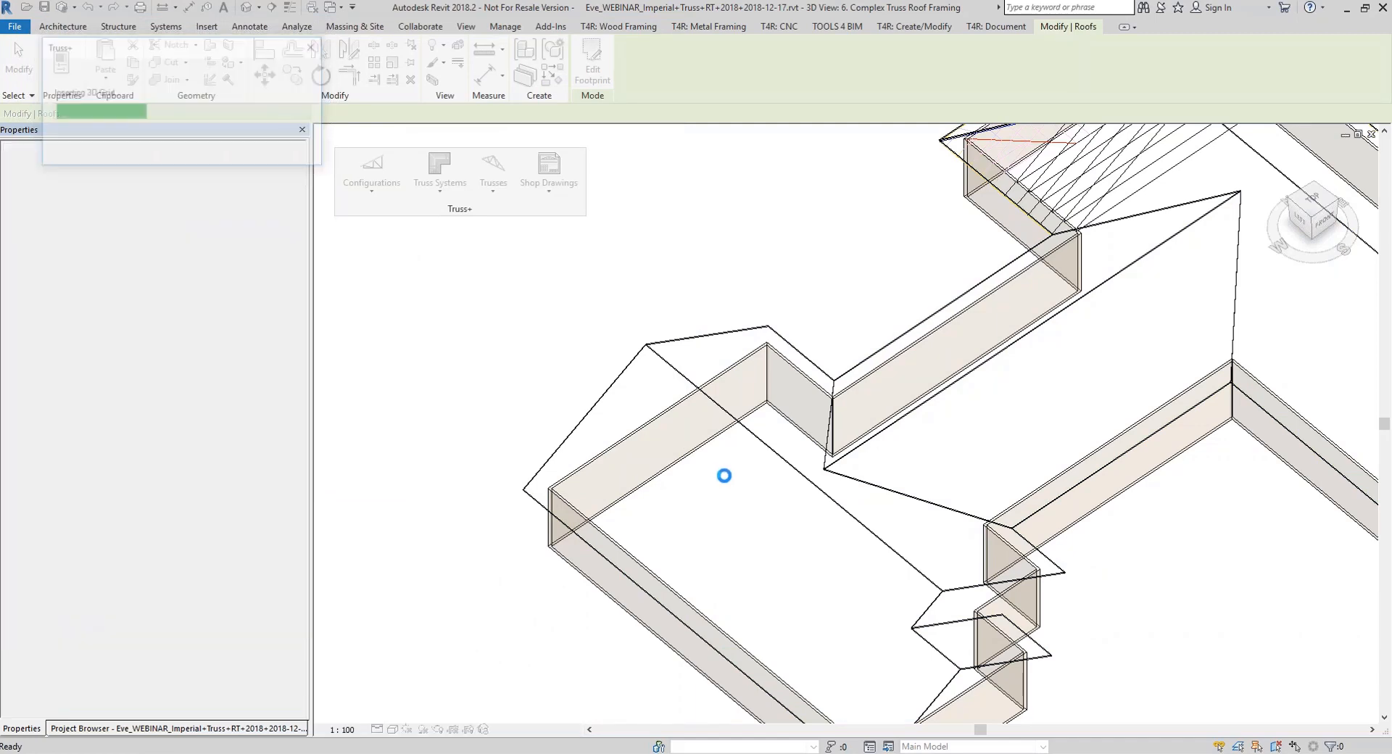
Insert a Step Down - GE- -JR-SB0-TCH1.5x3.5 truss system grid by one roof line at the left wing's front gable end
{"action": "middle_click_drag", "start_coordinate": [801, 556], "coordinate": [659, 436]}
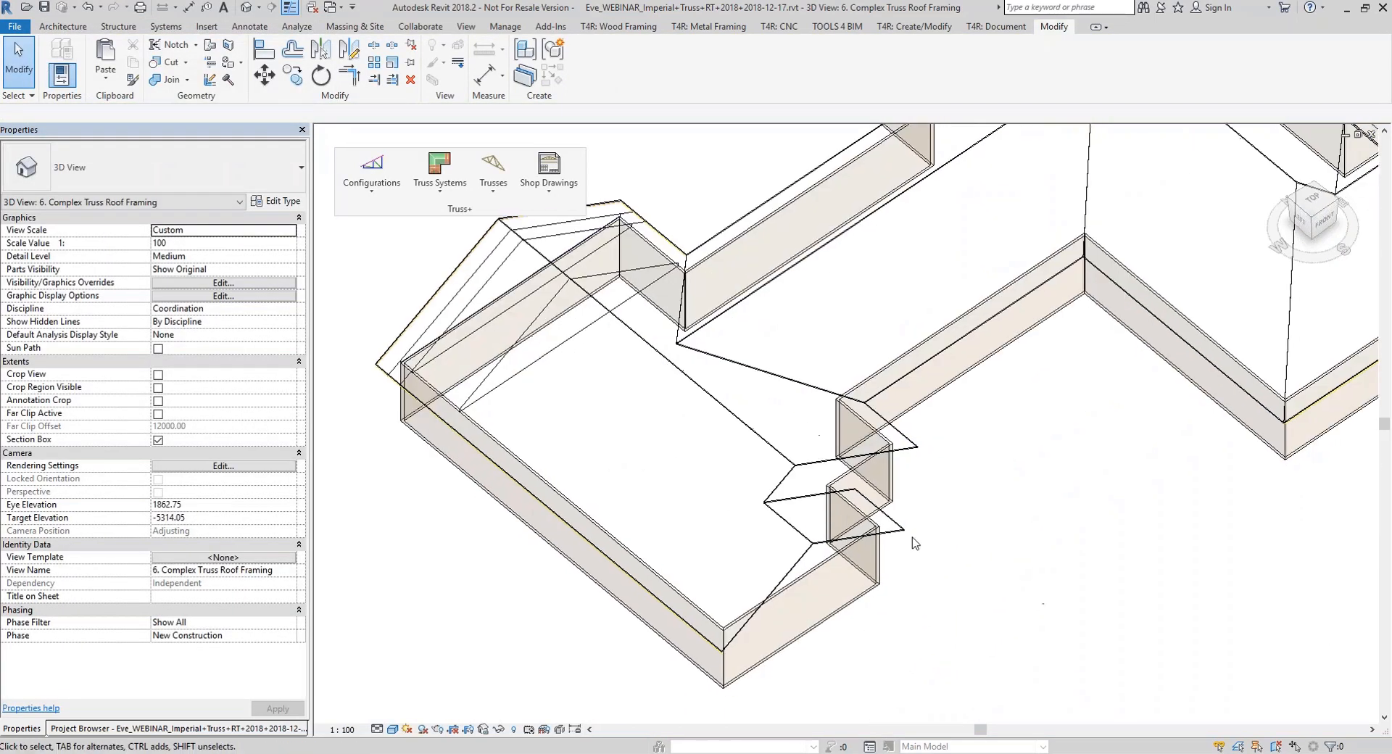
{"action": "left_click", "coordinate": [902, 531]}
{"action": "left_click", "coordinate": [459, 189]}
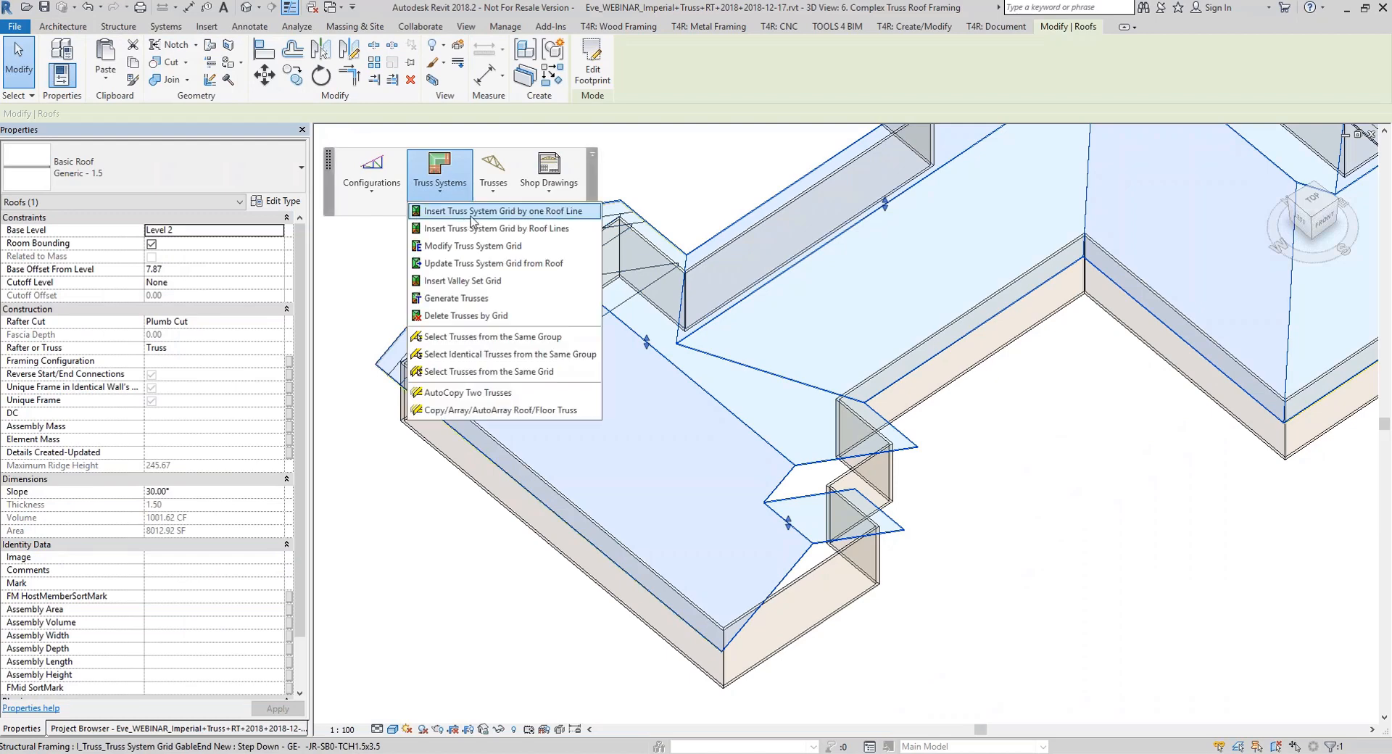
{"action": "left_click", "coordinate": [479, 212]}
{"action": "left_click", "coordinate": [824, 580]}
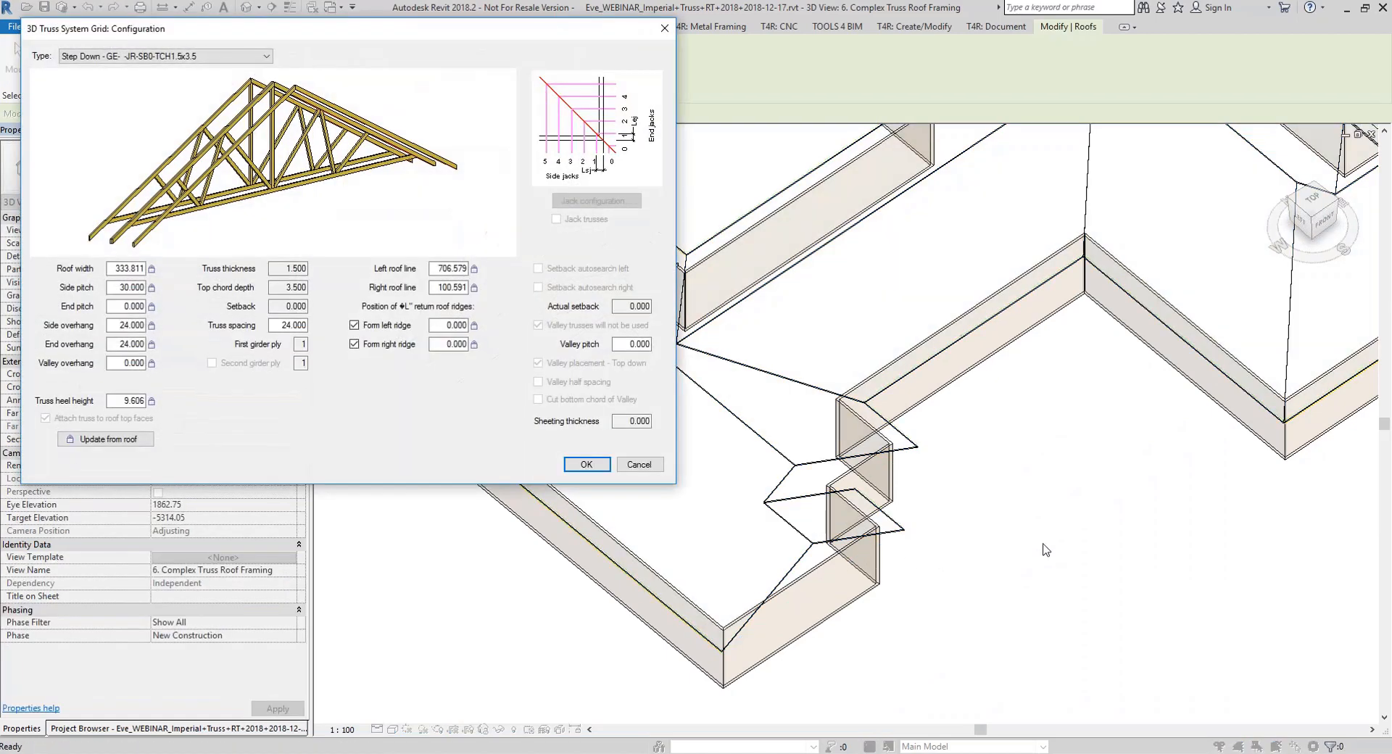
{"action": "left_click", "coordinate": [203, 56]}
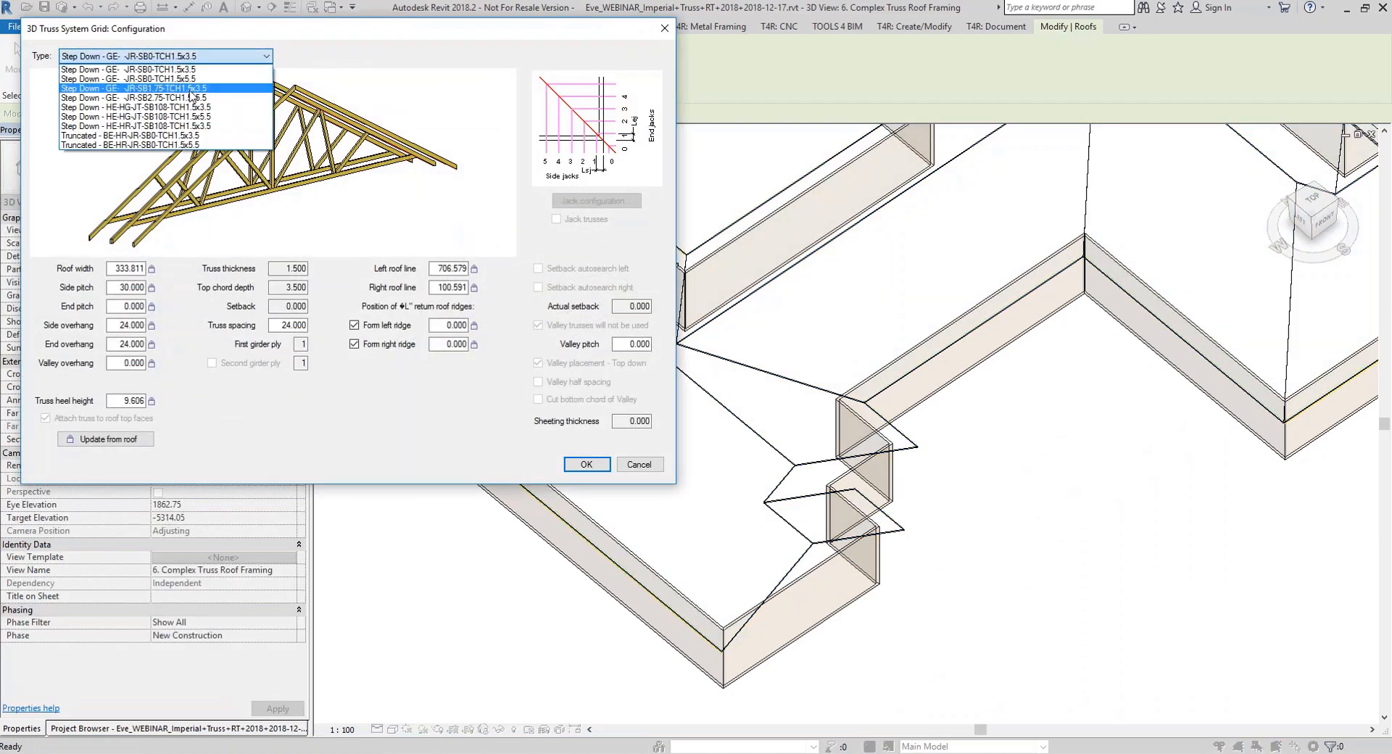
{"action": "left_click", "coordinate": [187, 71]}
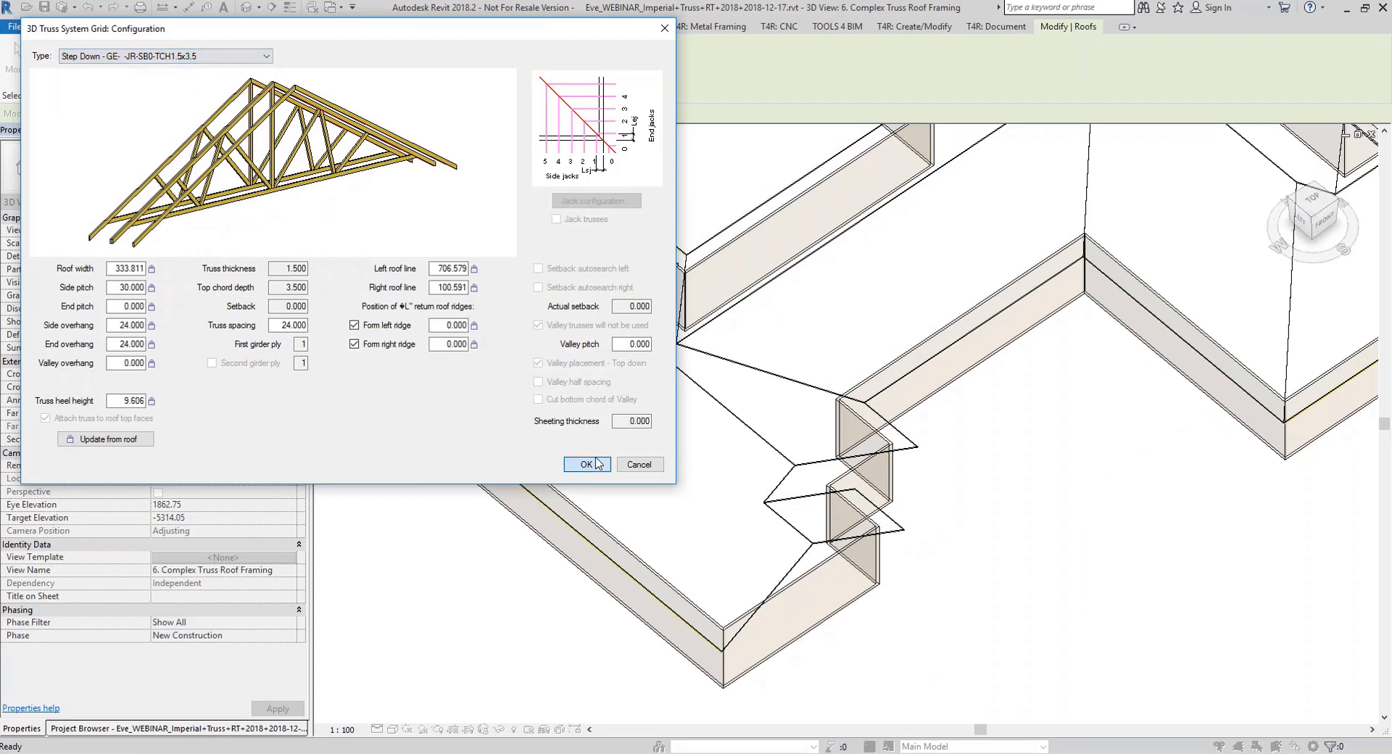
{"action": "left_click", "coordinate": [597, 464]}
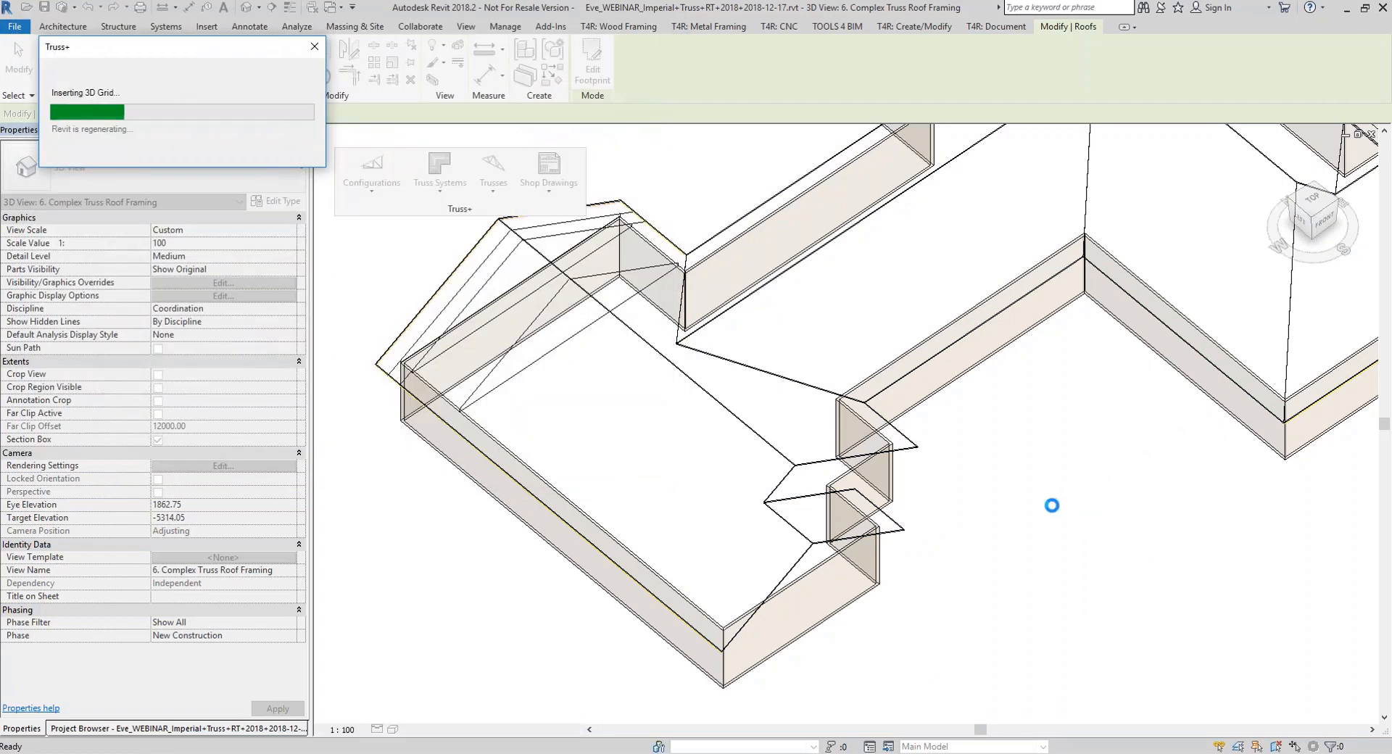
Start a truss system grid by roof lines for the left wing's inner front gable, picking its end, left, right and valley slope lines
{"action": "middle_click_drag", "start_coordinate": [1114, 449], "coordinate": [908, 585]}
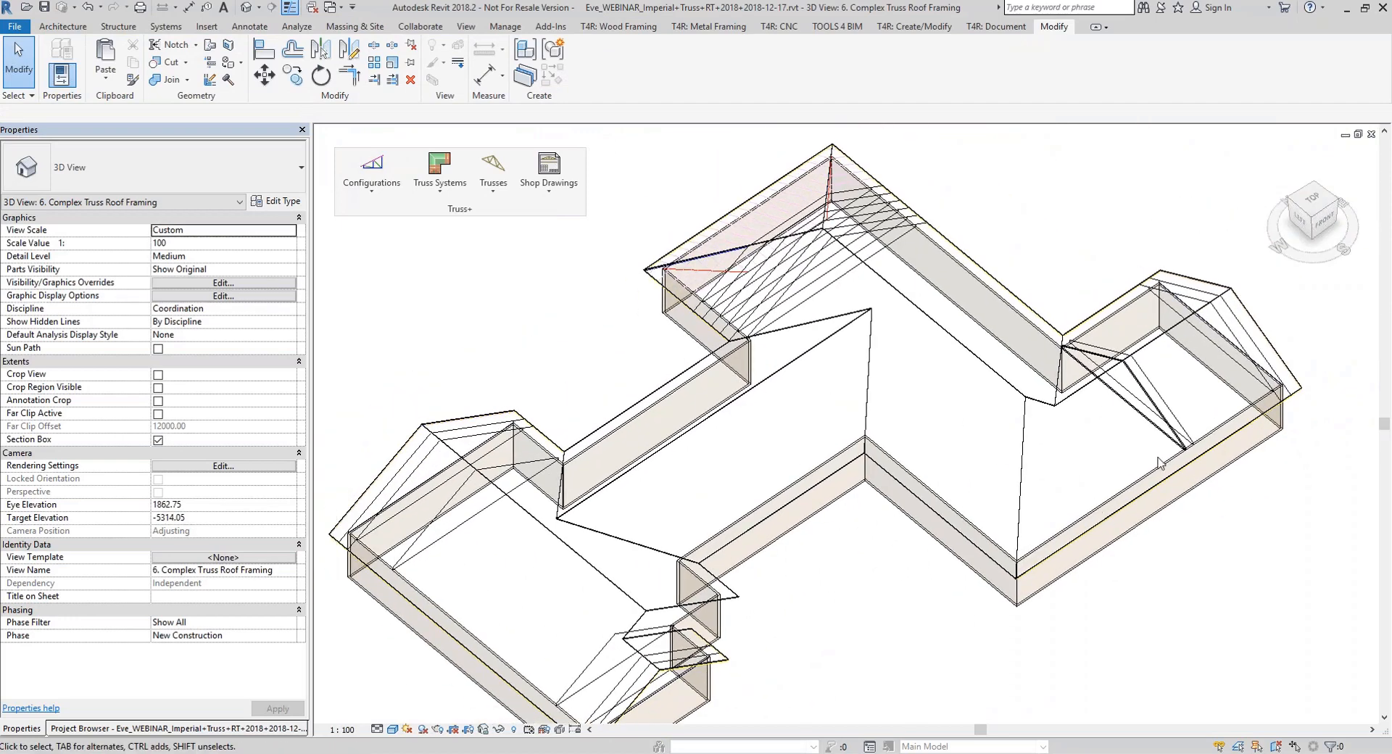
{"action": "middle_click_drag", "start_coordinate": [810, 592], "coordinate": [894, 499]}
{"action": "scroll", "coordinate": [817, 561], "scroll_direction": "up", "scroll_amount": 3}
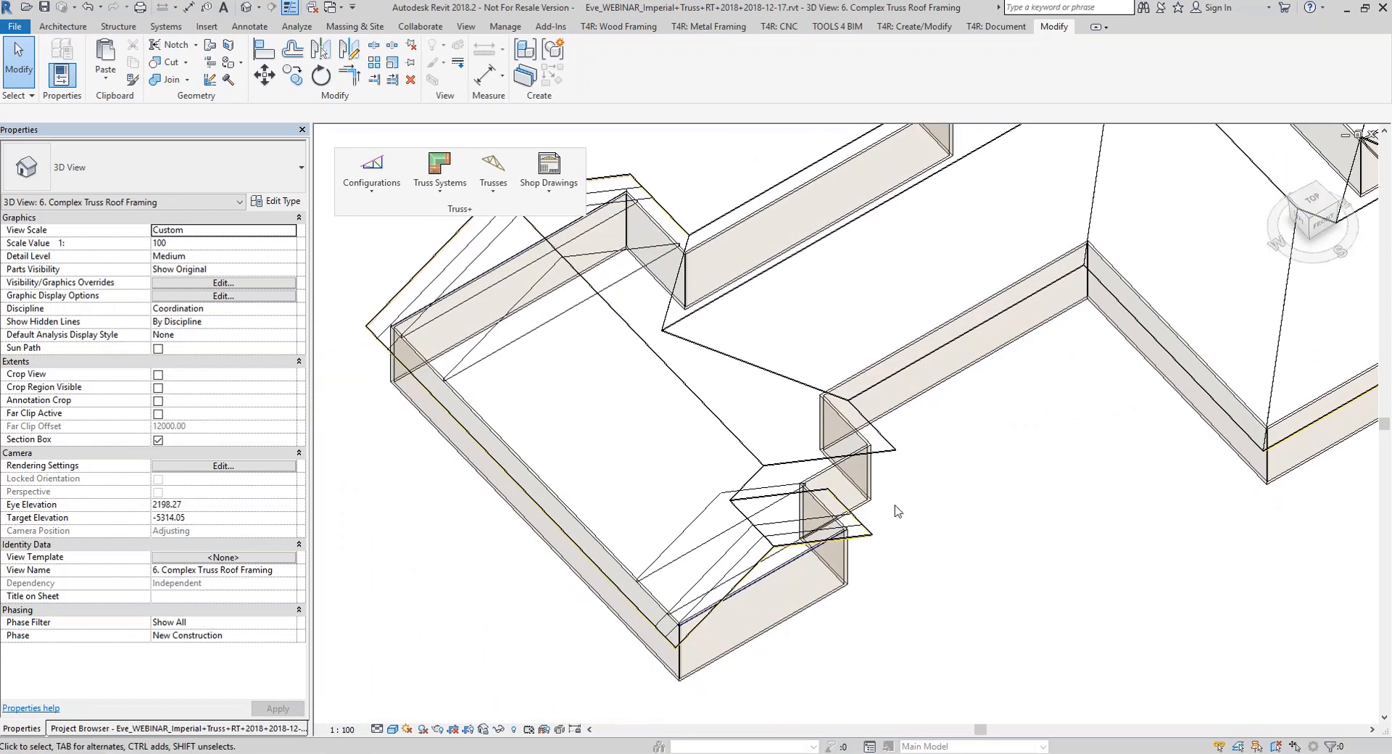
{"action": "left_click", "coordinate": [656, 377]}
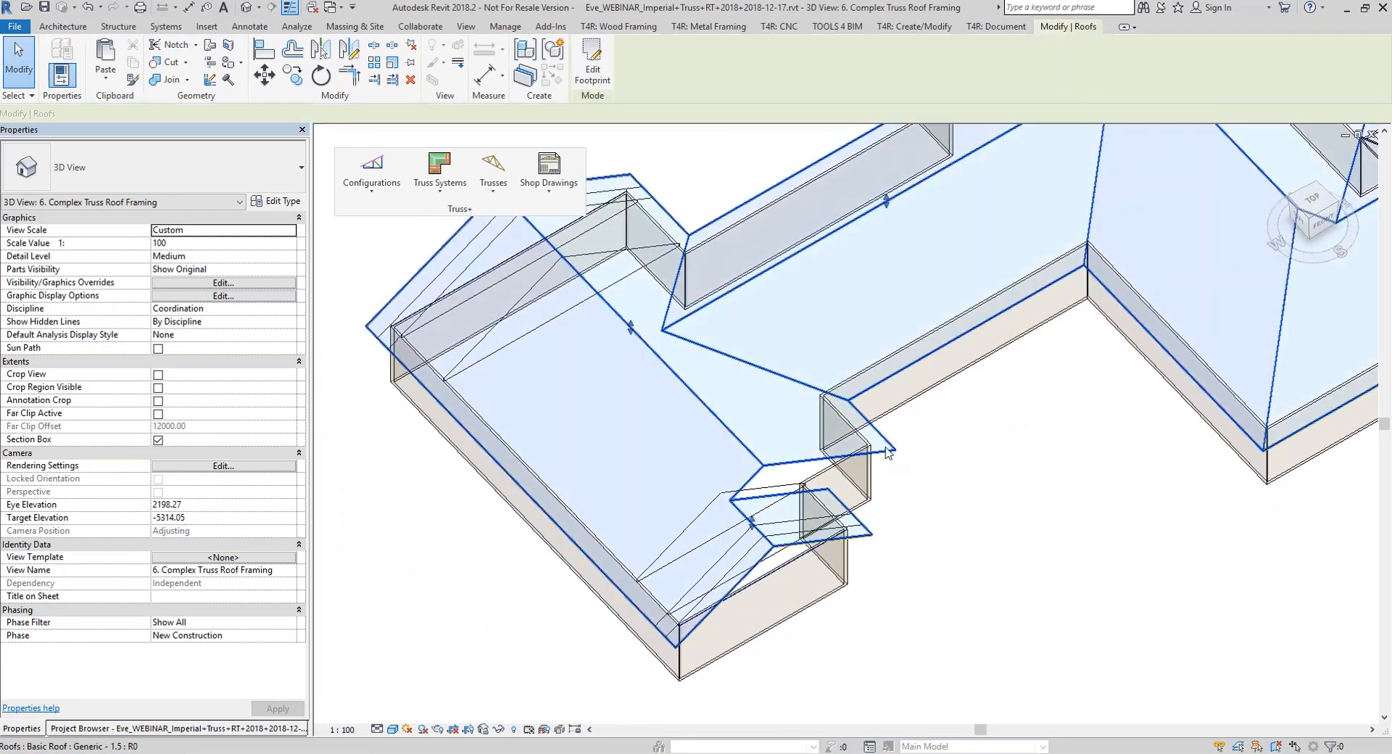
{"action": "left_click", "coordinate": [440, 174]}
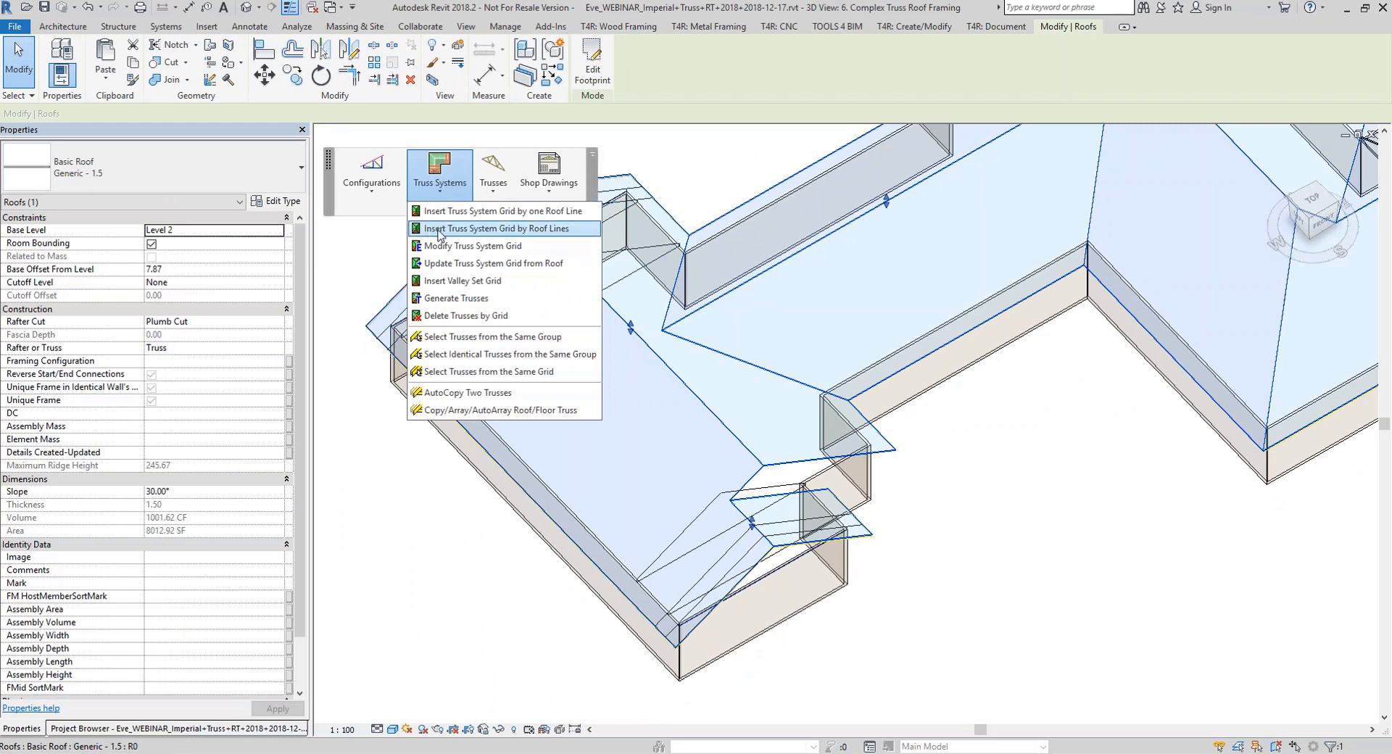
{"action": "left_click", "coordinate": [544, 231]}
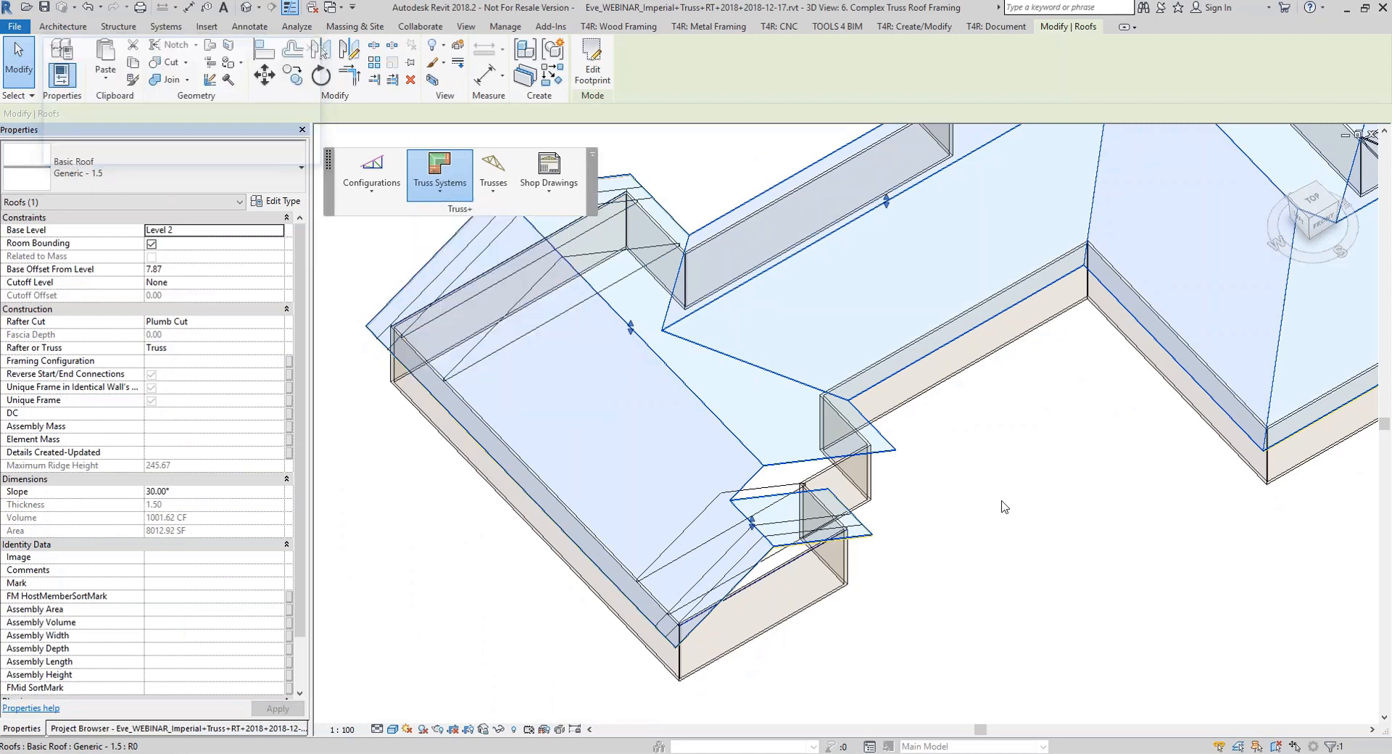
{"action": "left_click", "coordinate": [144, 175]}
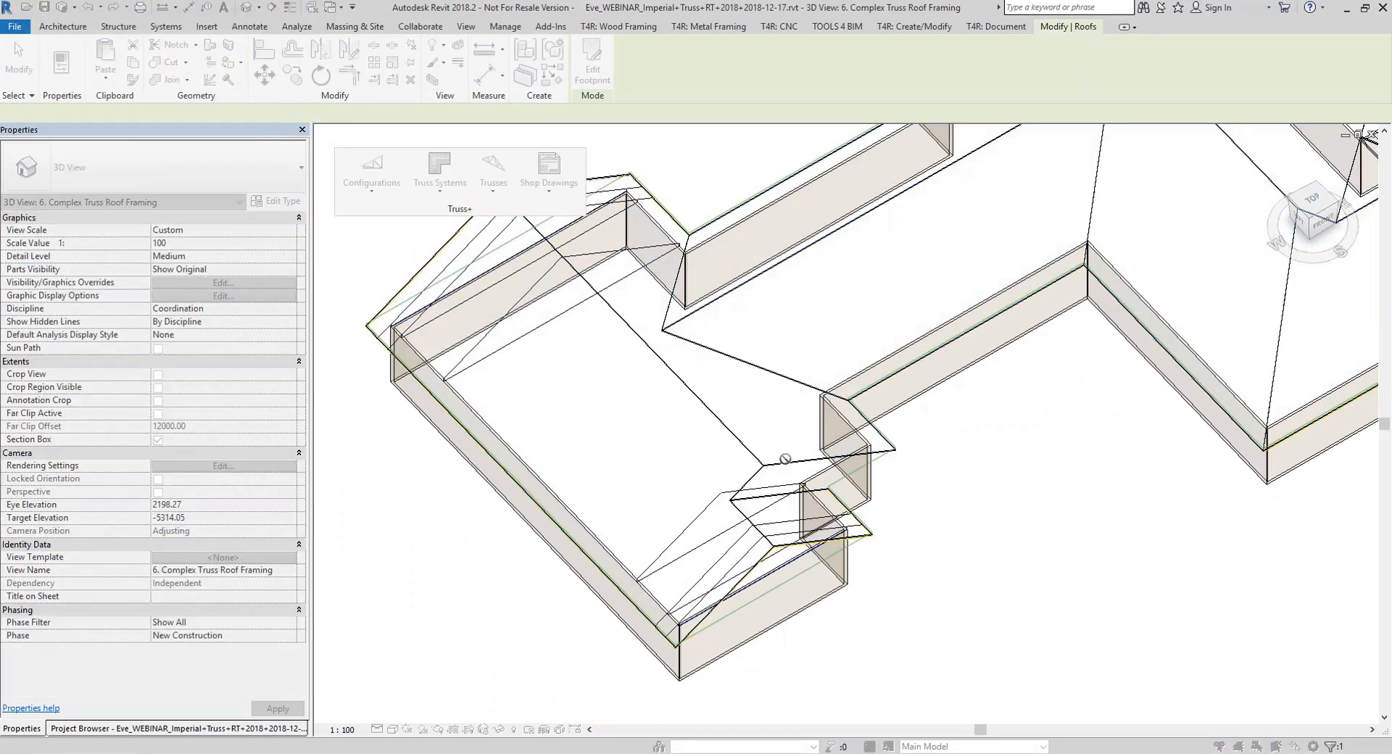
{"action": "left_click", "coordinate": [858, 476]}
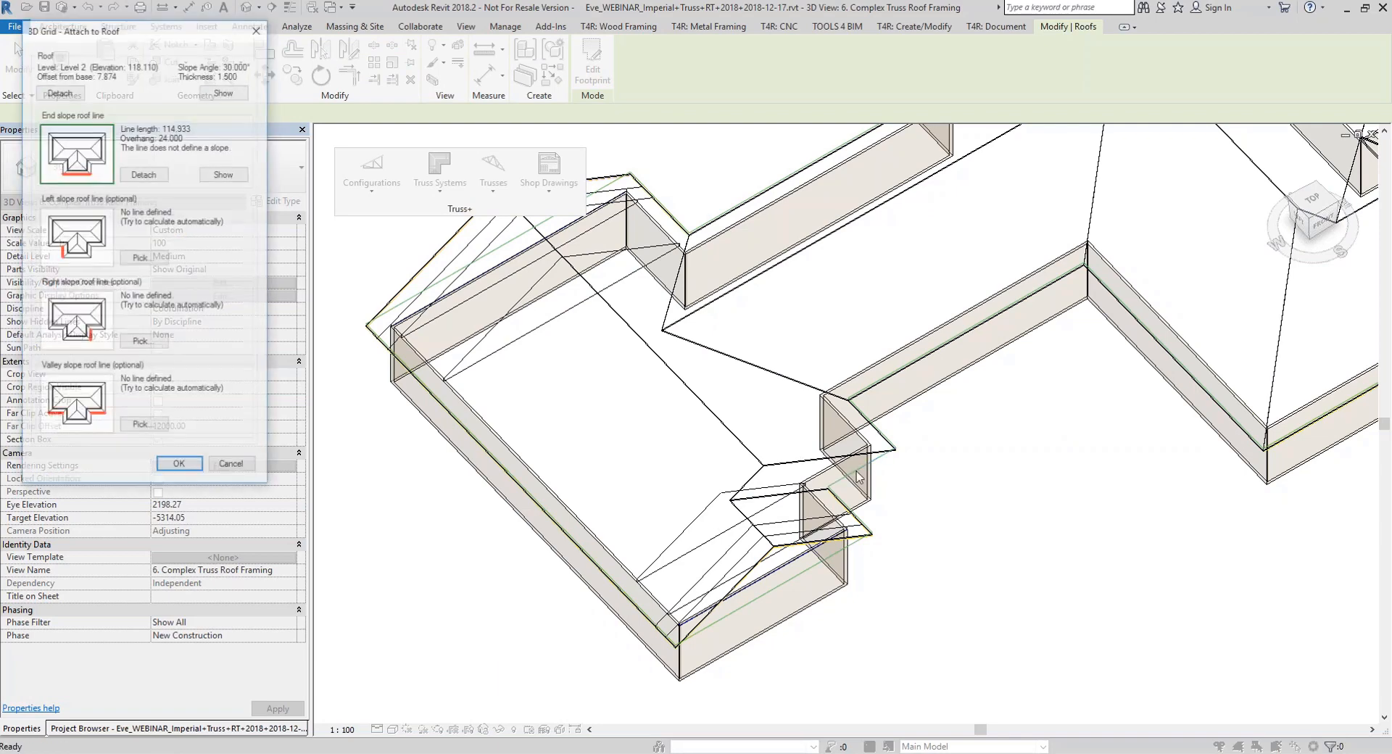
{"action": "left_click", "coordinate": [144, 258]}
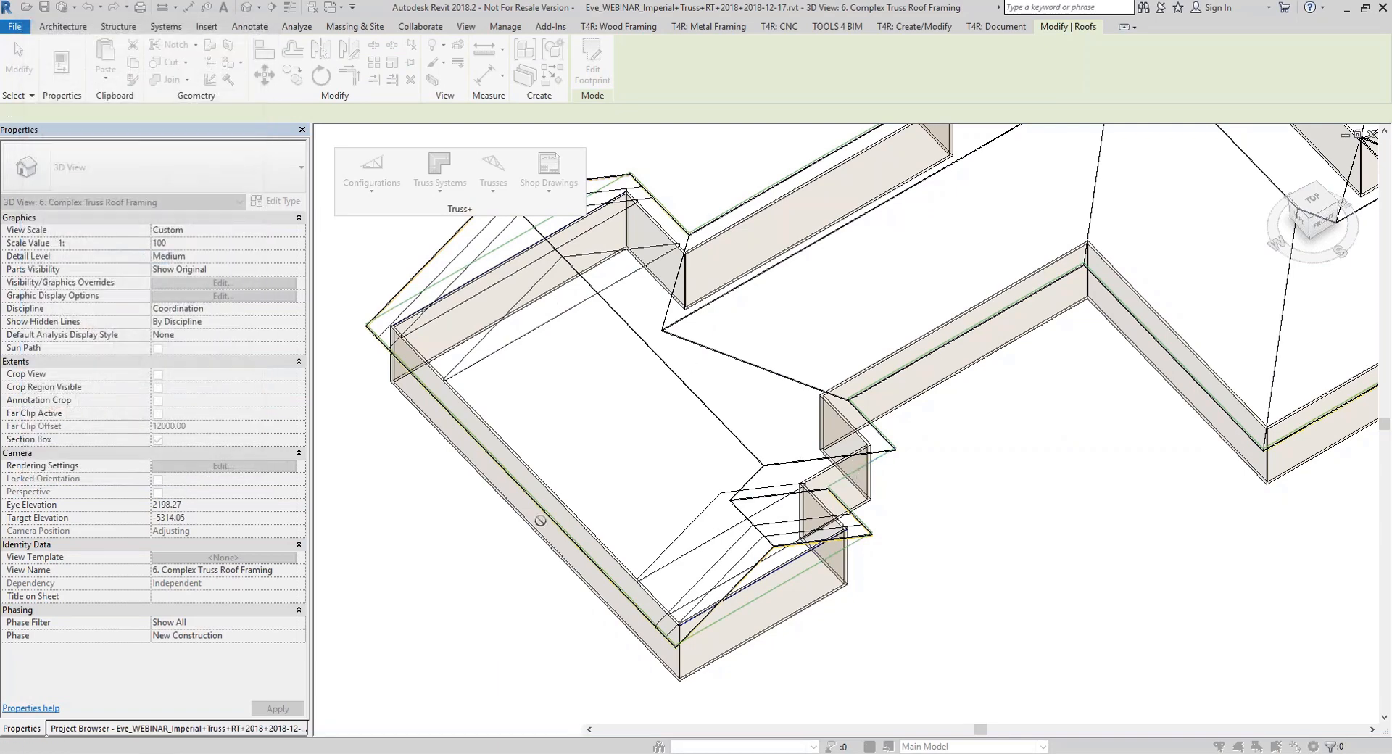
{"action": "left_click", "coordinate": [551, 529]}
{"action": "left_click", "coordinate": [145, 343]}
{"action": "left_click", "coordinate": [868, 420]}
{"action": "left_click", "coordinate": [144, 426]}
{"action": "left_click", "coordinate": [928, 335]}
{"action": "left_click", "coordinate": [180, 467]}
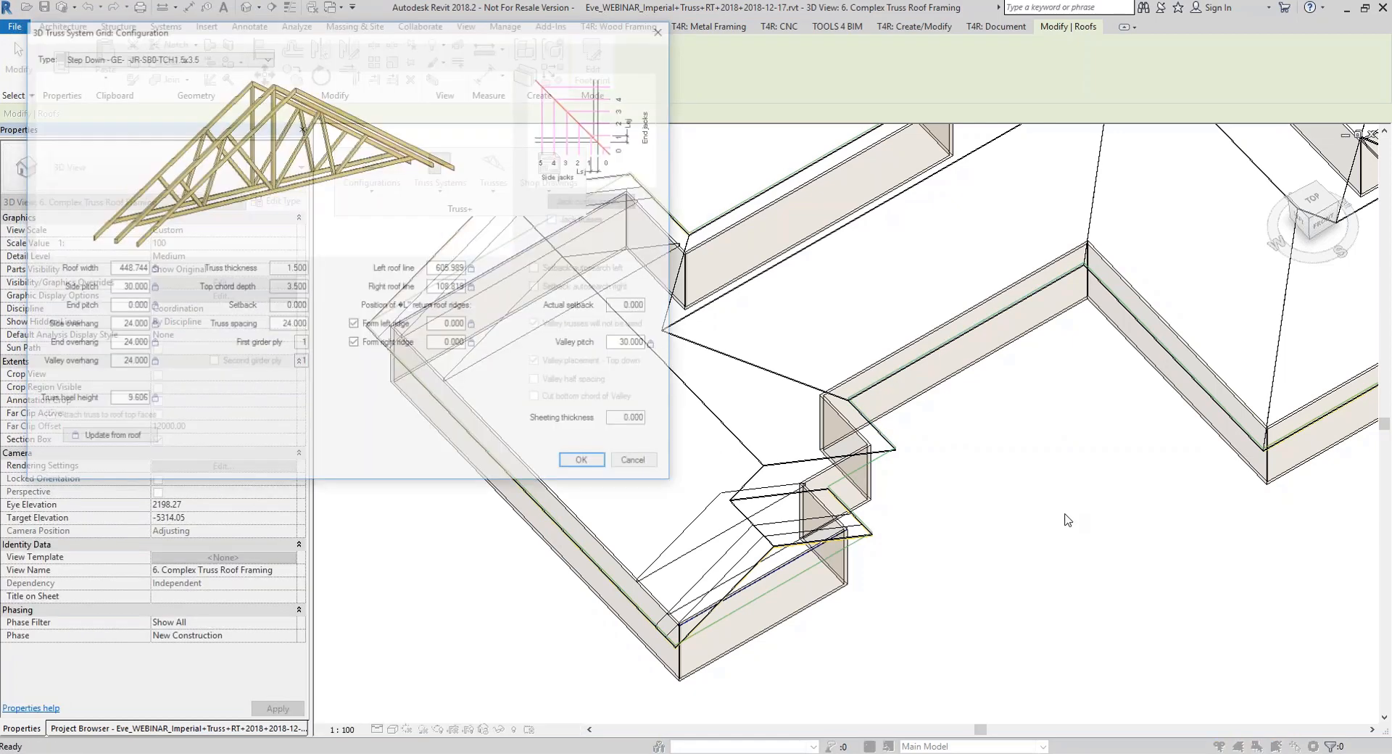
Choose the Step Down - GE- -JR-SB0-TCH1.5x3.5 type and insert the inner front gable's grid
{"action": "left_click", "coordinate": [254, 54]}
{"action": "left_click", "coordinate": [189, 71]}
{"action": "left_click", "coordinate": [587, 465]}
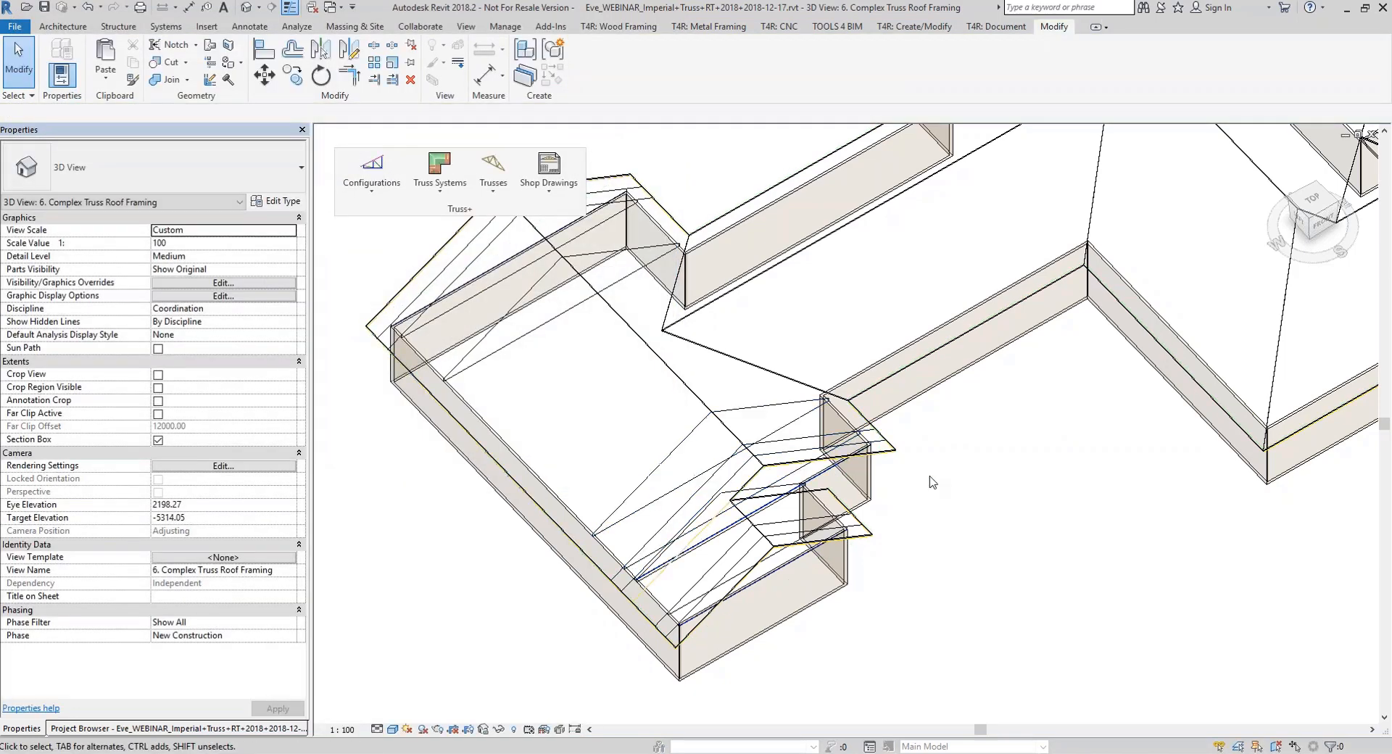
{"action": "middle_click_drag", "start_coordinate": [946, 532], "coordinate": [1059, 304], "text": "shift"}
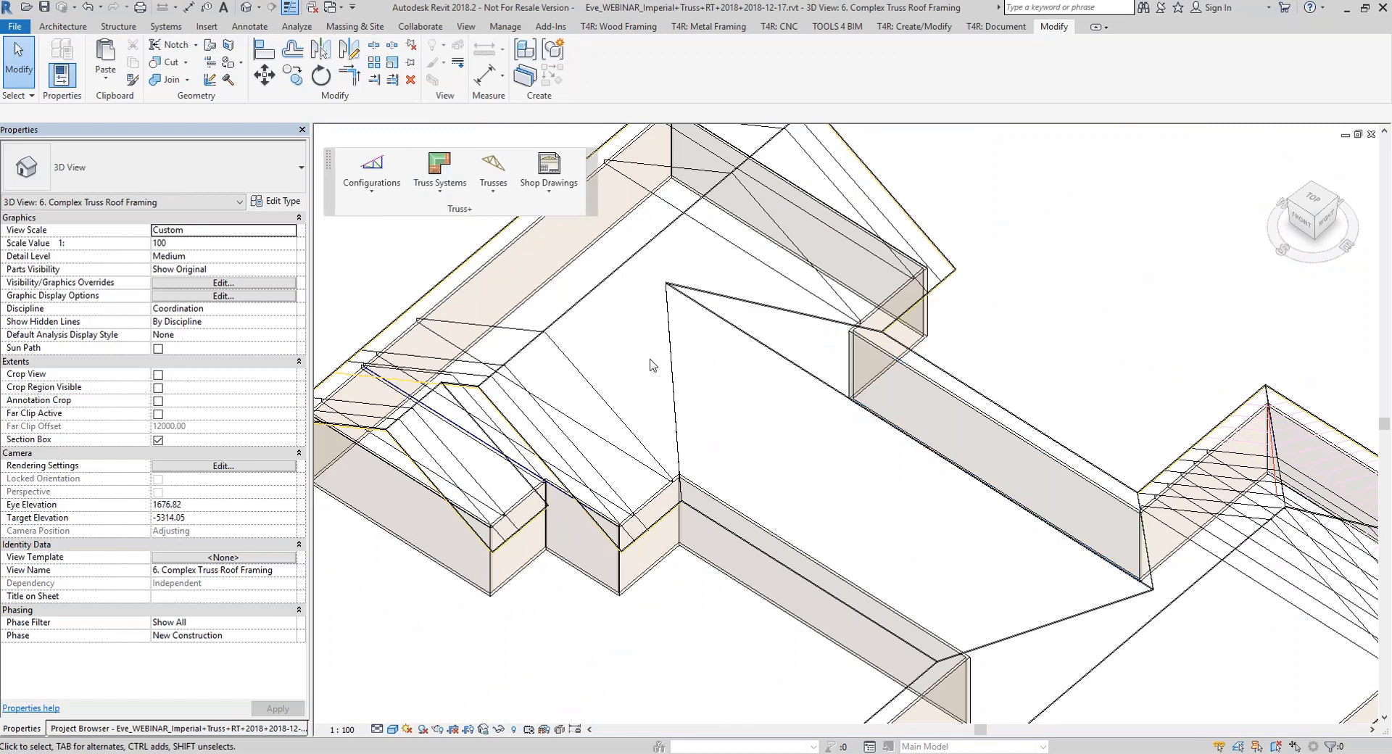
{"action": "left_click", "coordinate": [699, 314]}
{"action": "left_click", "coordinate": [440, 171]}
{"action": "left_click", "coordinate": [508, 209]}
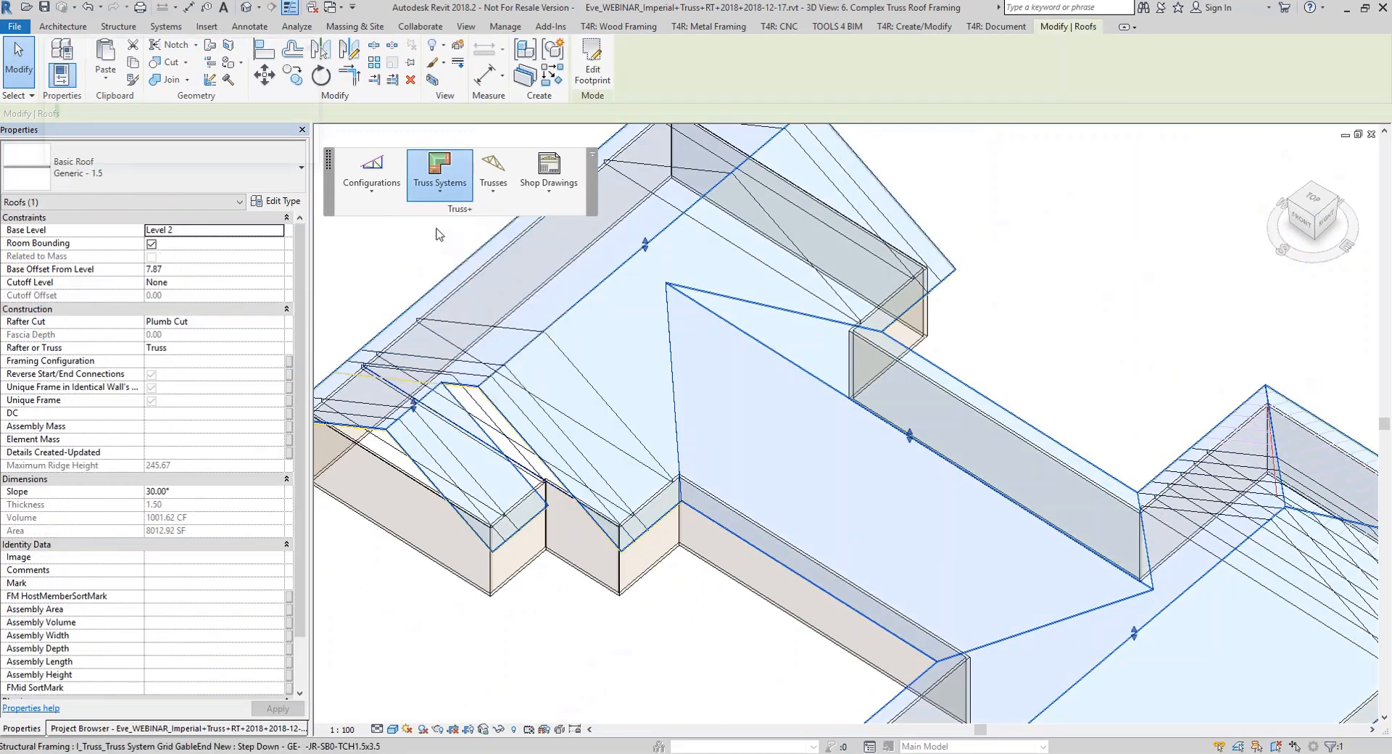
{"action": "left_click", "coordinate": [143, 174]}
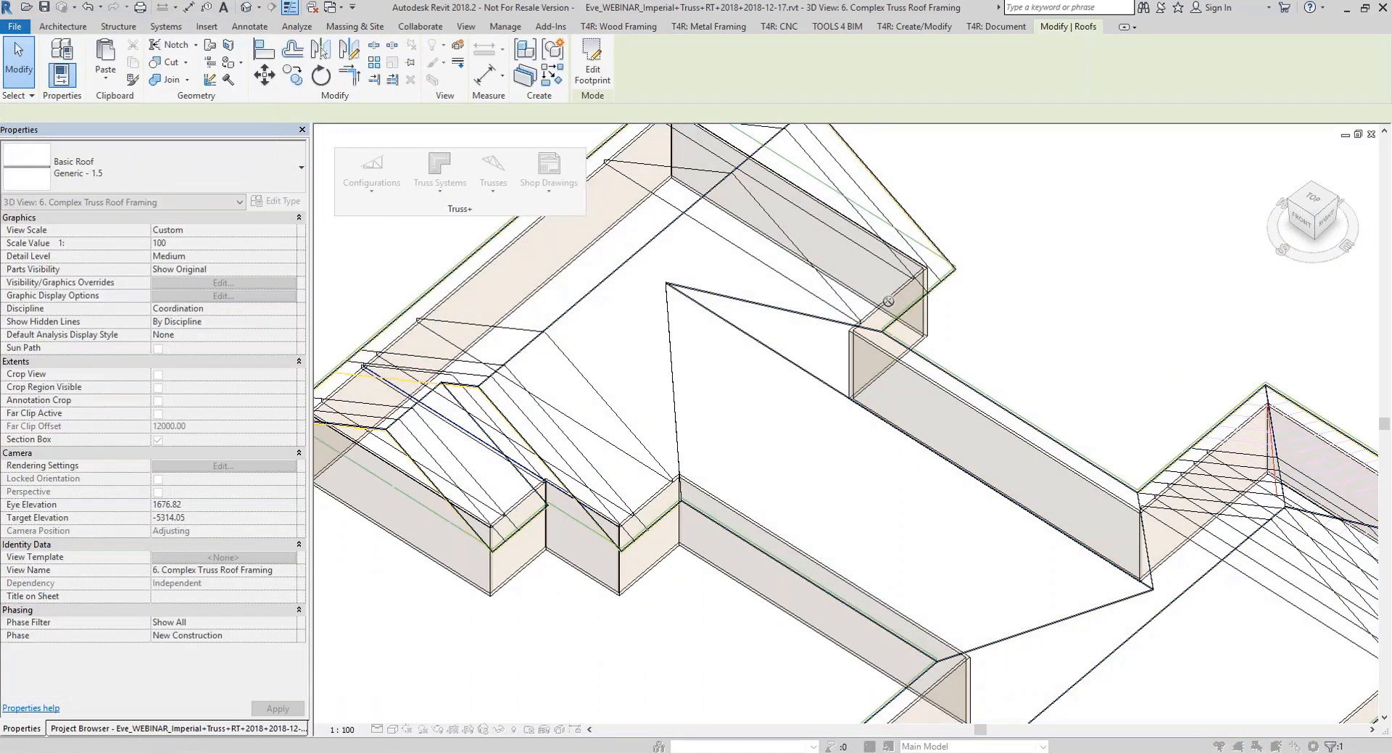
{"action": "left_click", "coordinate": [914, 319]}
{"action": "left_click", "coordinate": [139, 263]}
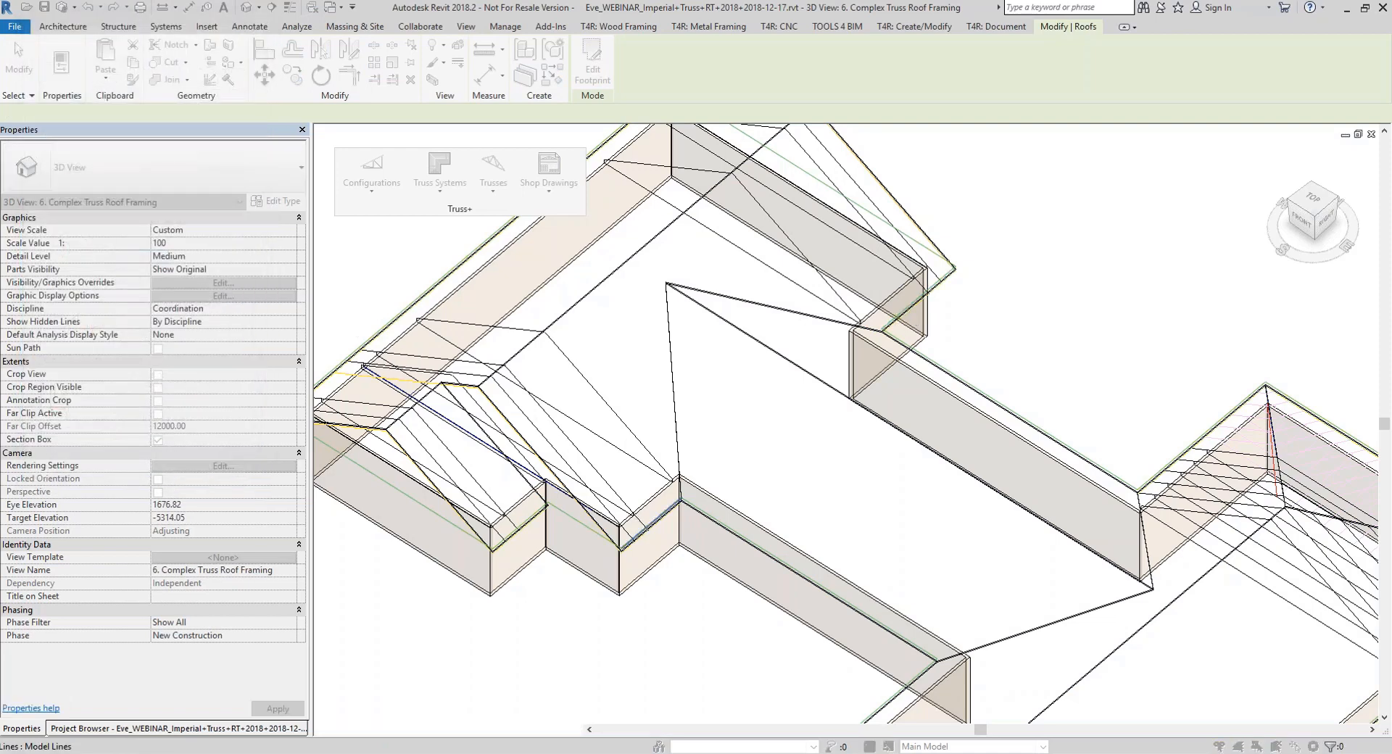
{"action": "left_click", "coordinate": [711, 524]}
{"action": "left_click", "coordinate": [143, 342]}
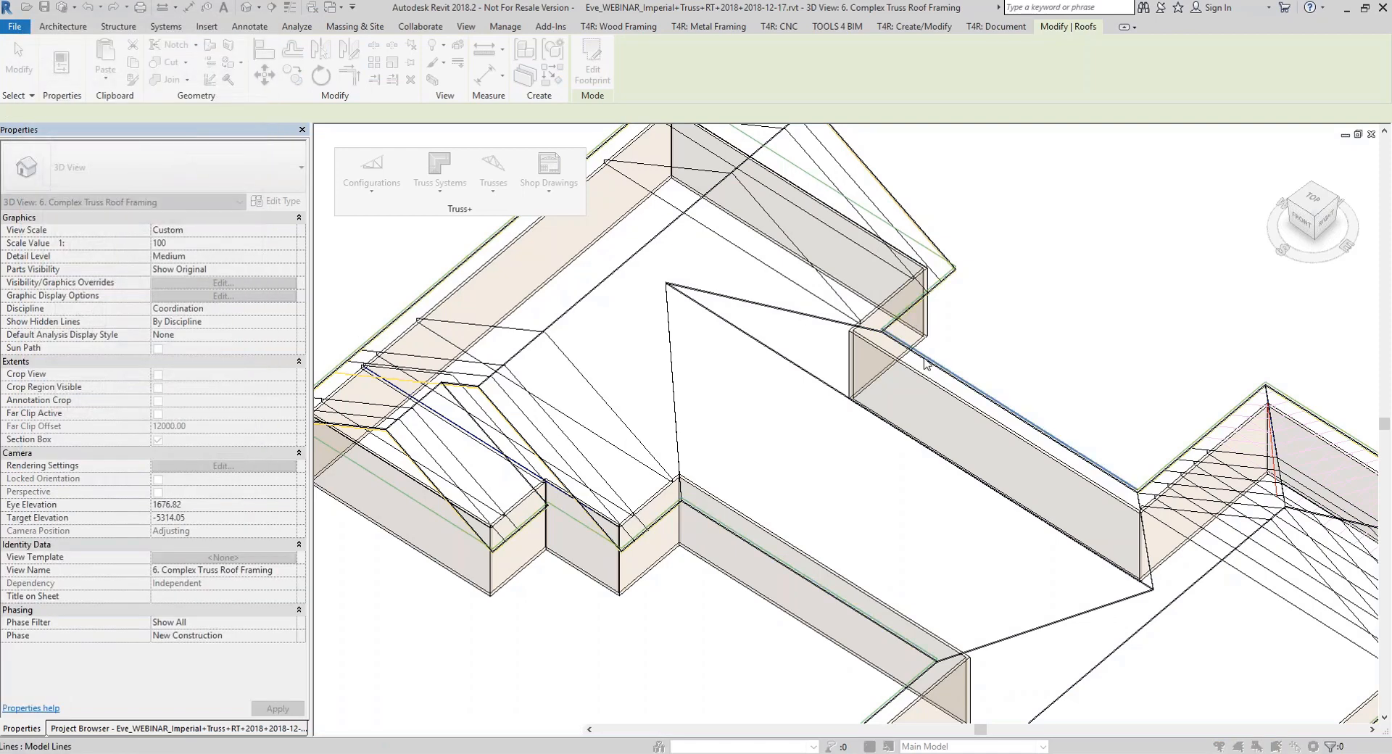
{"action": "left_click", "coordinate": [939, 362]}
{"action": "left_click", "coordinate": [187, 480]}
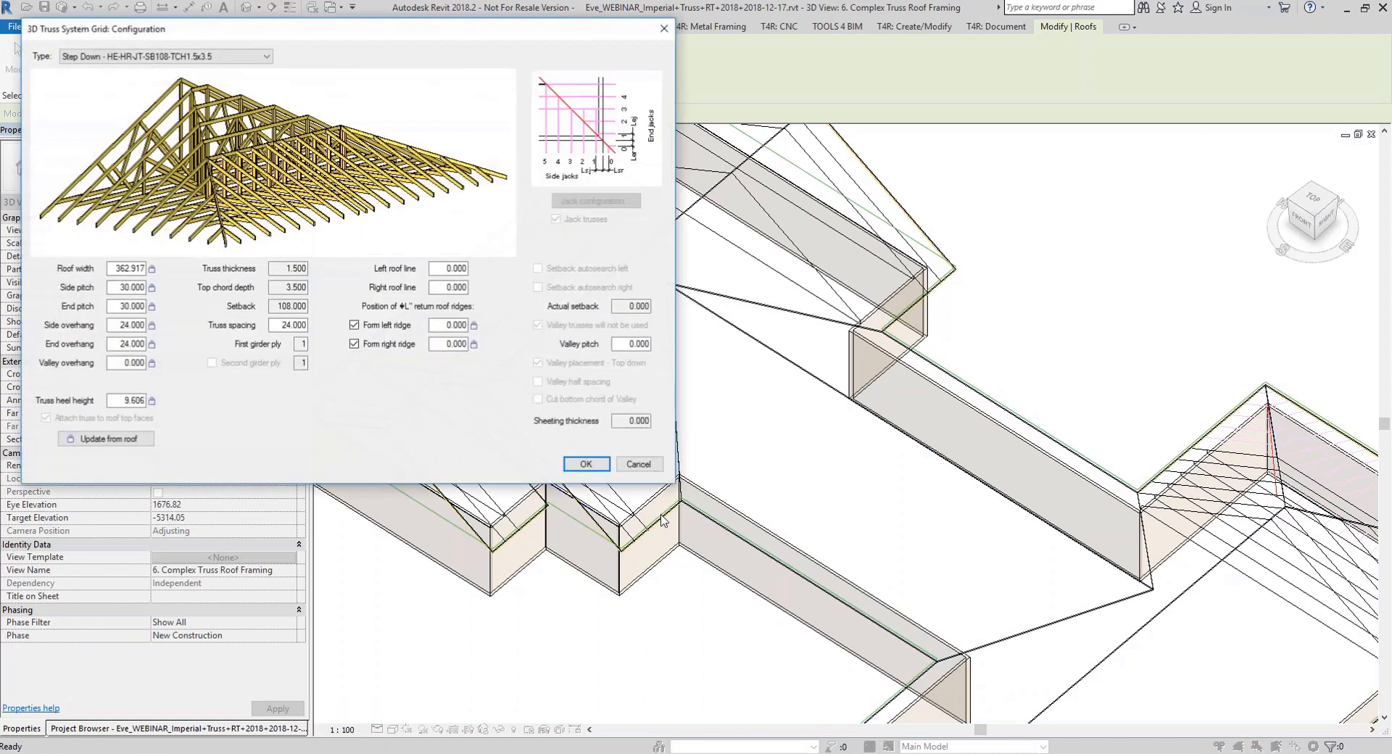
{"action": "left_click", "coordinate": [639, 465]}
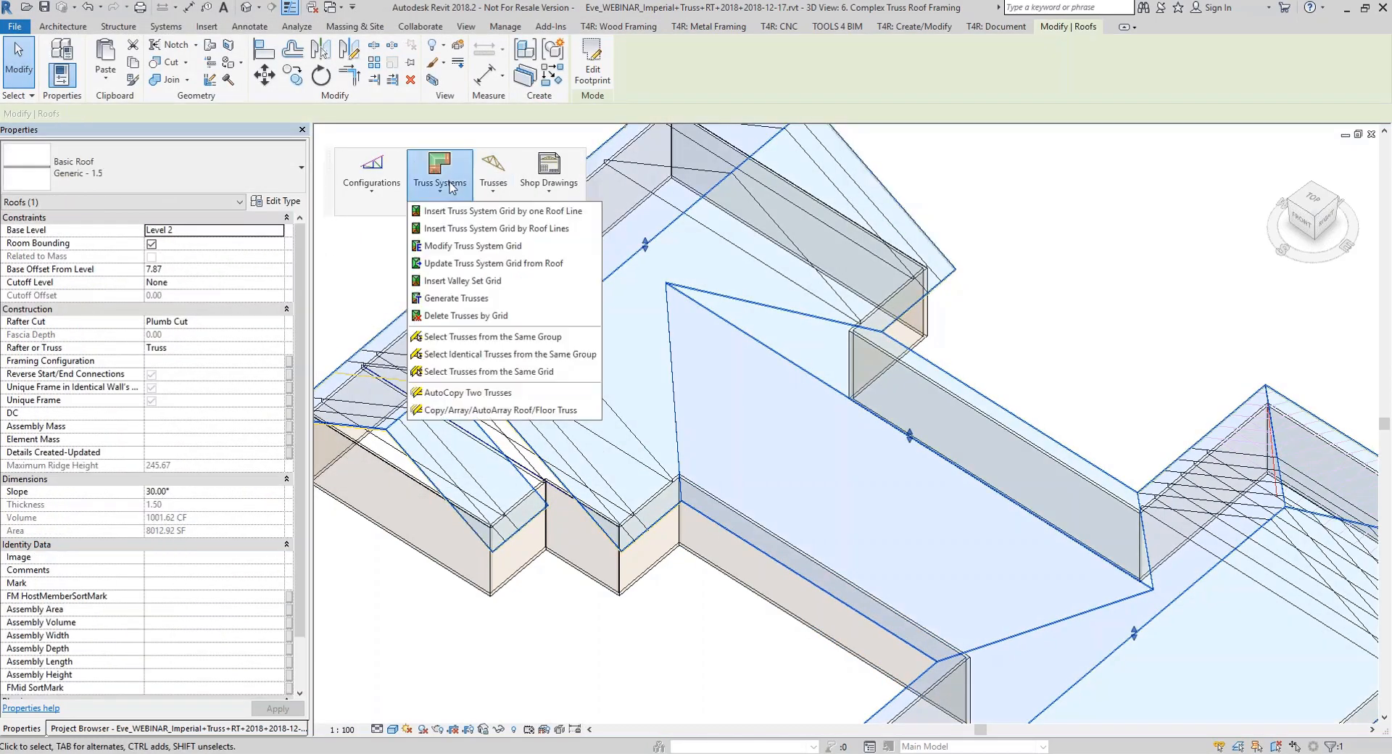
Start a truss system grid by roof lines where the connecting roof meets the left wing, picking end, left, right and valley slope lines
{"action": "left_click", "coordinate": [440, 170]}
{"action": "left_click", "coordinate": [500, 200]}
{"action": "left_click", "coordinate": [138, 176]}
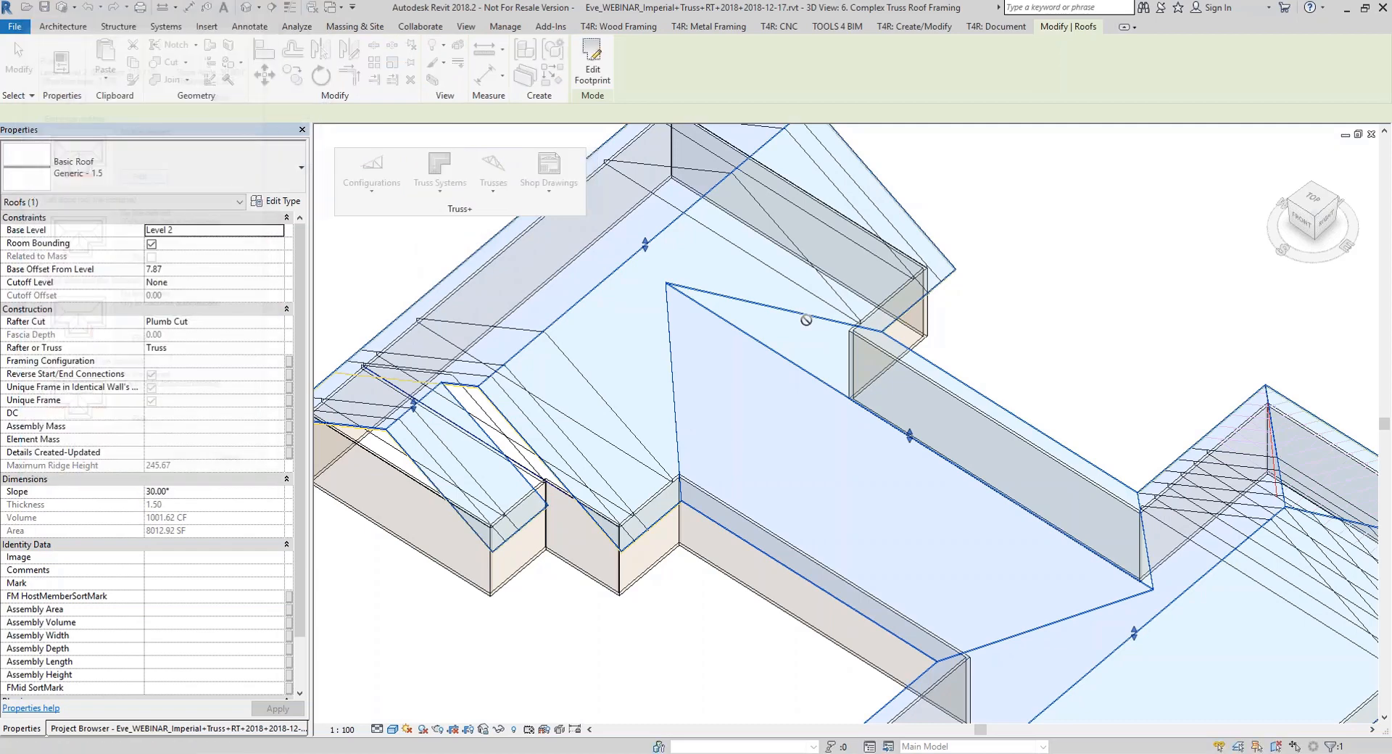
{"action": "left_click", "coordinate": [905, 313]}
{"action": "left_click", "coordinate": [150, 260]}
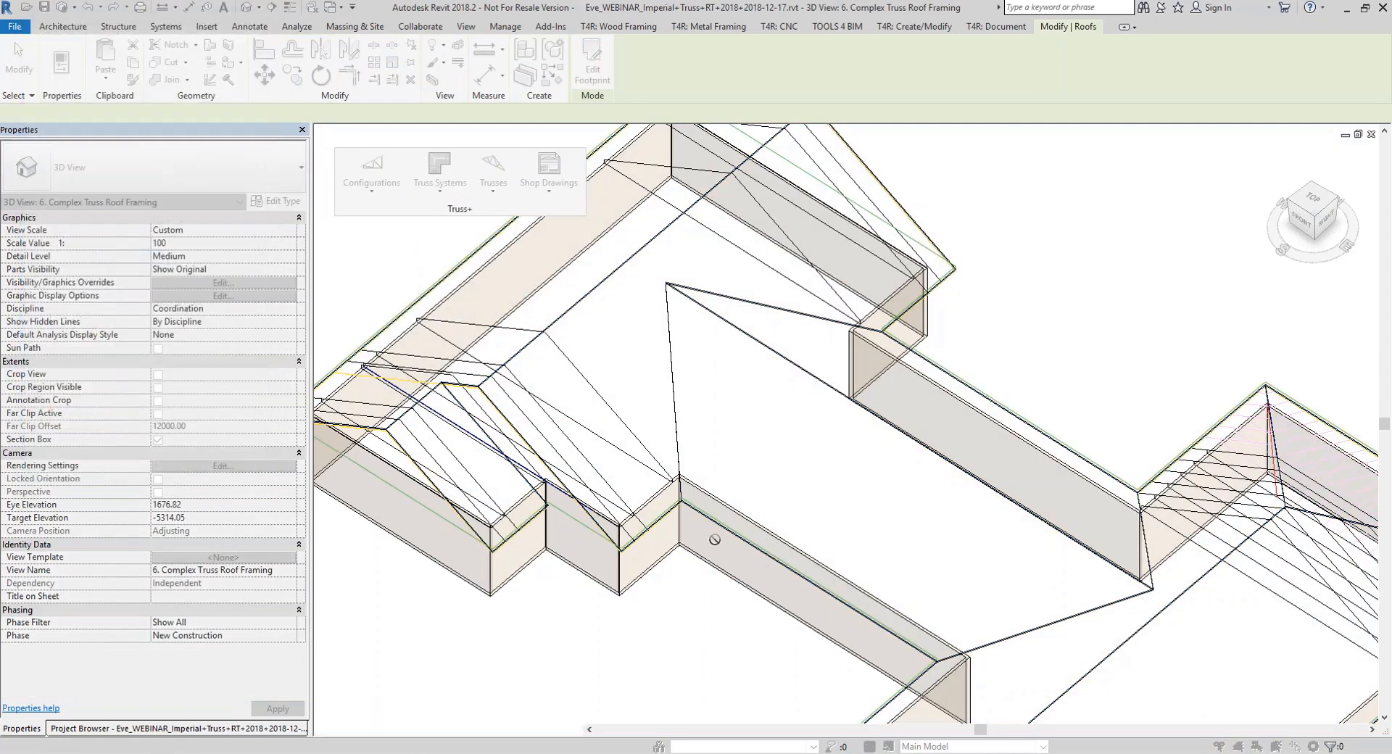
{"action": "left_click", "coordinate": [708, 528]}
{"action": "left_click", "coordinate": [161, 346]}
{"action": "left_click", "coordinate": [997, 404]}
{"action": "left_click", "coordinate": [145, 427]}
{"action": "left_click", "coordinate": [664, 517]}
{"action": "left_click", "coordinate": [179, 467]}
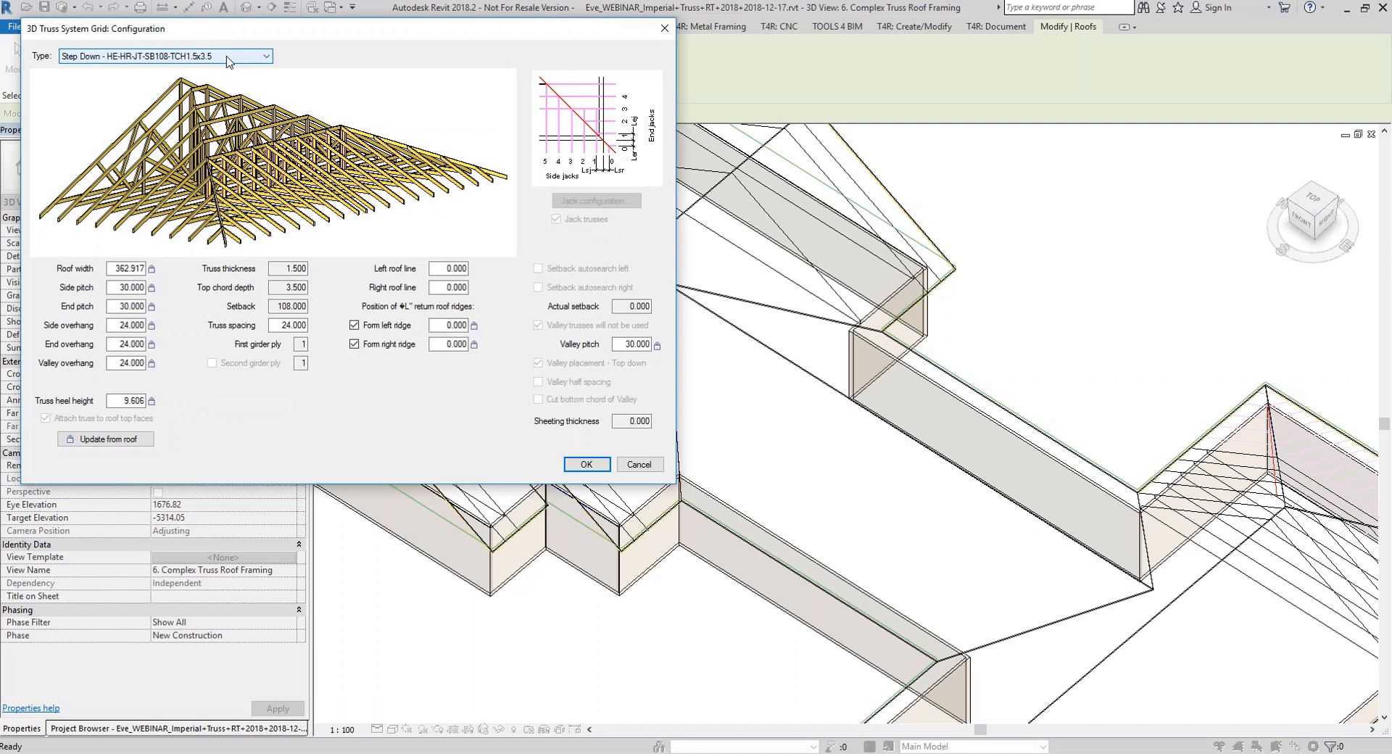
Choose the Step Down - GE- -JR-SB1.75-TCH1.5x3.5 type and insert the grid at the connecting roof's end
{"action": "left_click", "coordinate": [230, 60]}
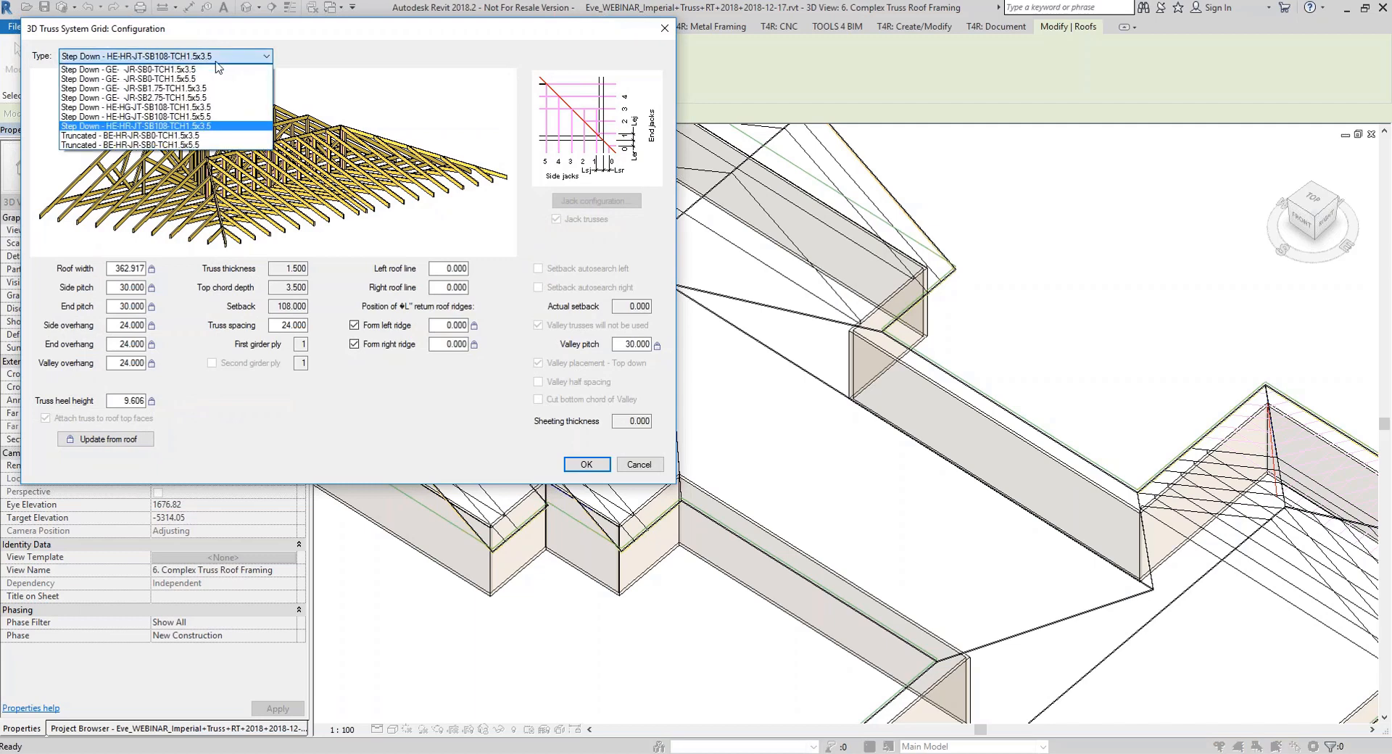
{"action": "left_click", "coordinate": [182, 88]}
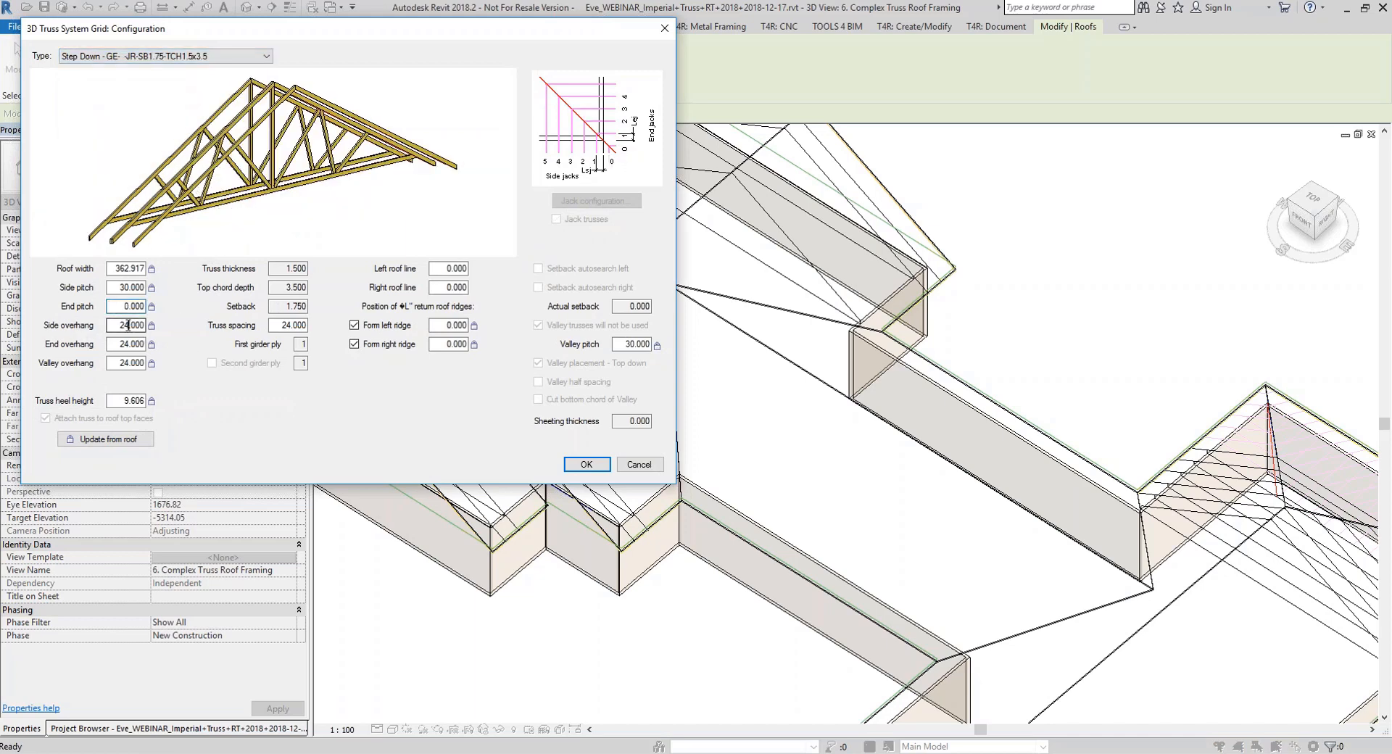
{"action": "left_click", "coordinate": [591, 466]}
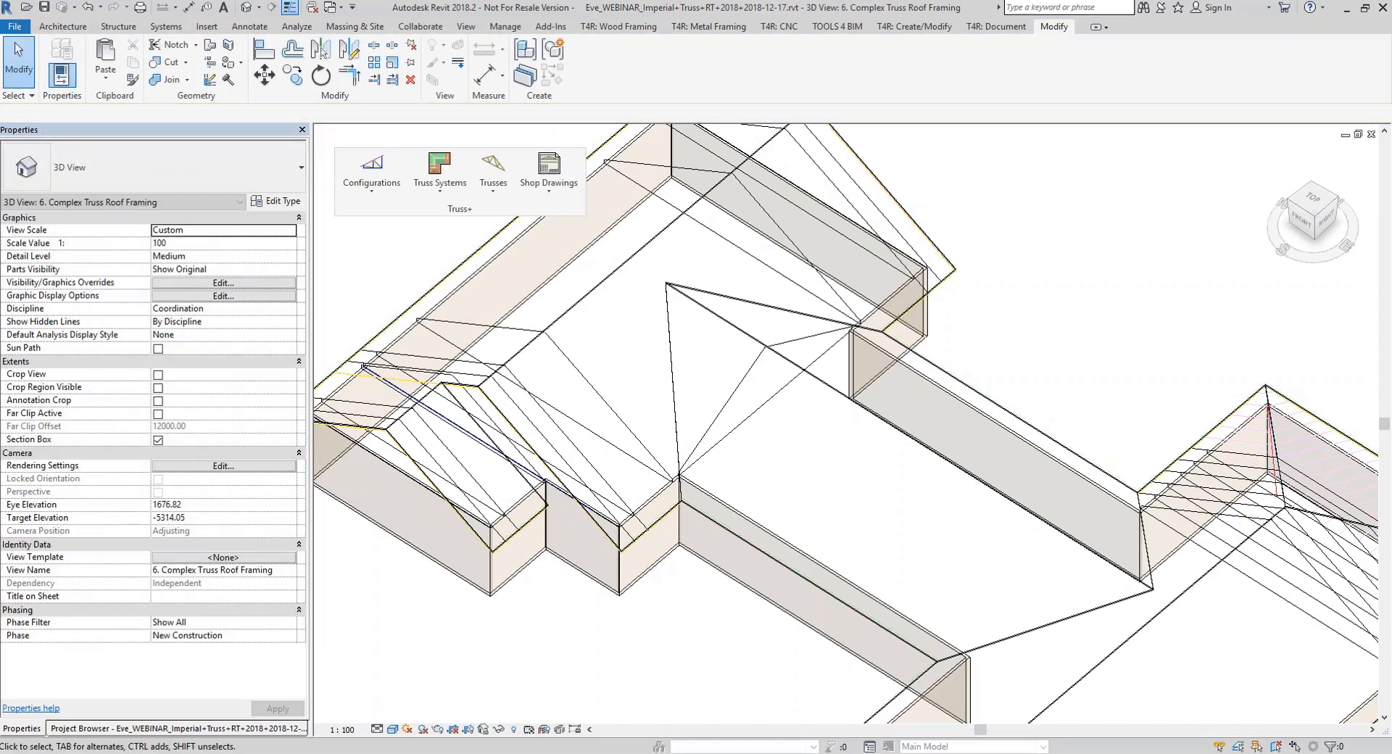
Set the new connecting-roof grid's Ply to 3 and turn off Set Main Roof
{"action": "left_click", "coordinate": [758, 408]}
{"action": "left_click", "coordinate": [182, 285]}
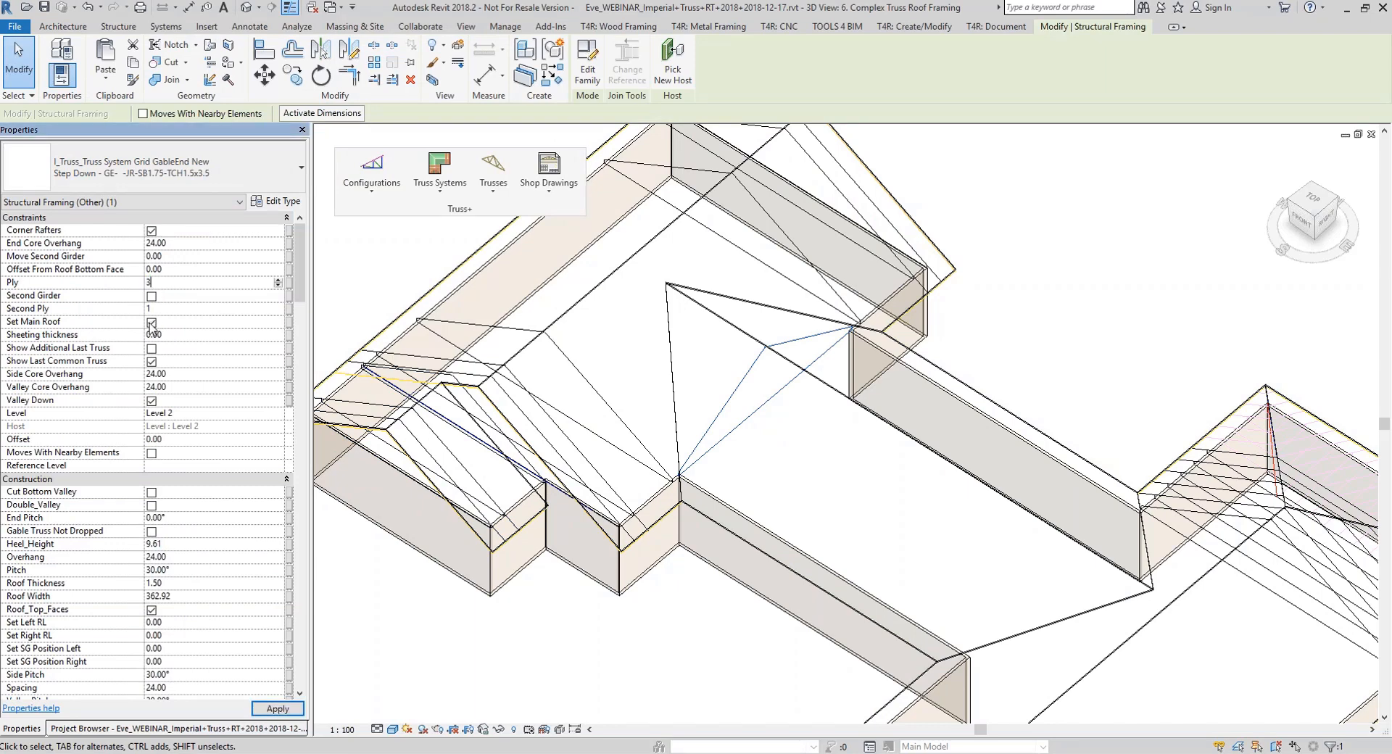
{"action": "left_click", "coordinate": [187, 324]}
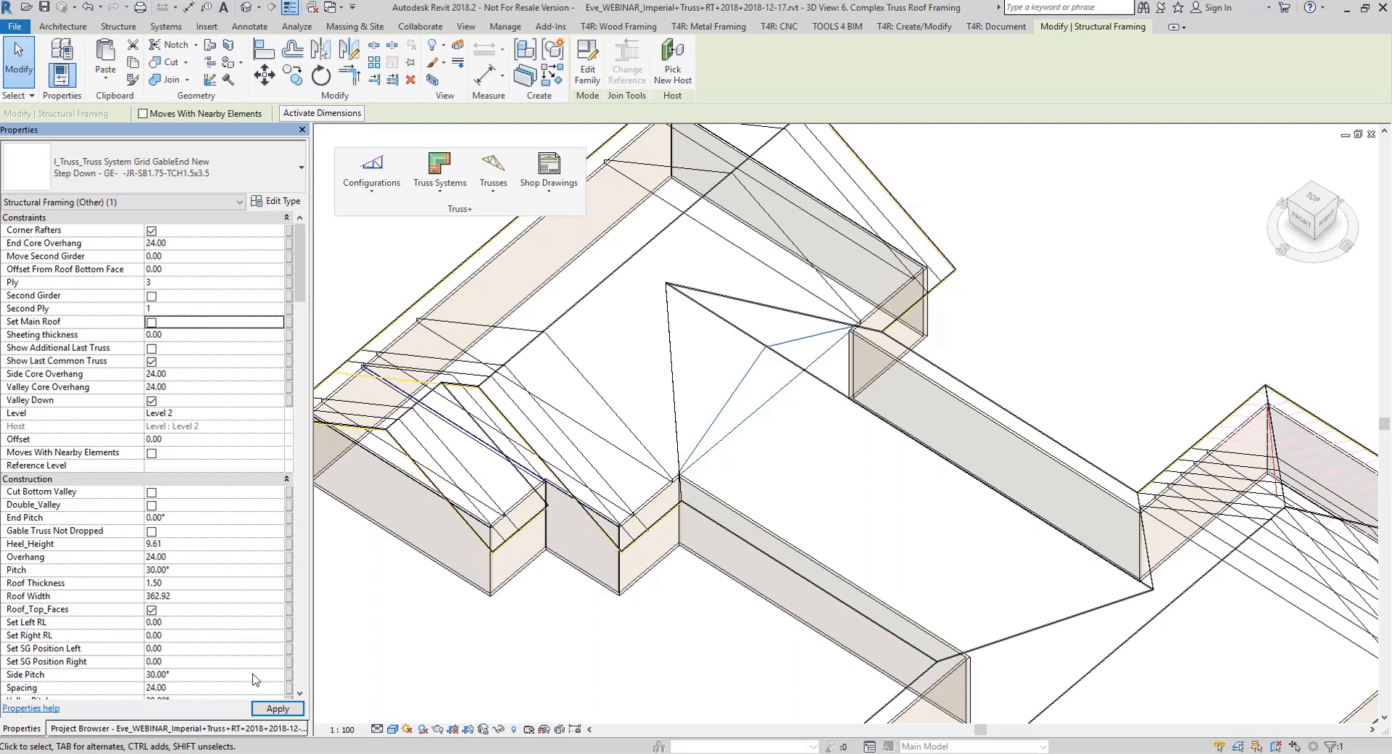
{"action": "left_click", "coordinate": [288, 710]}
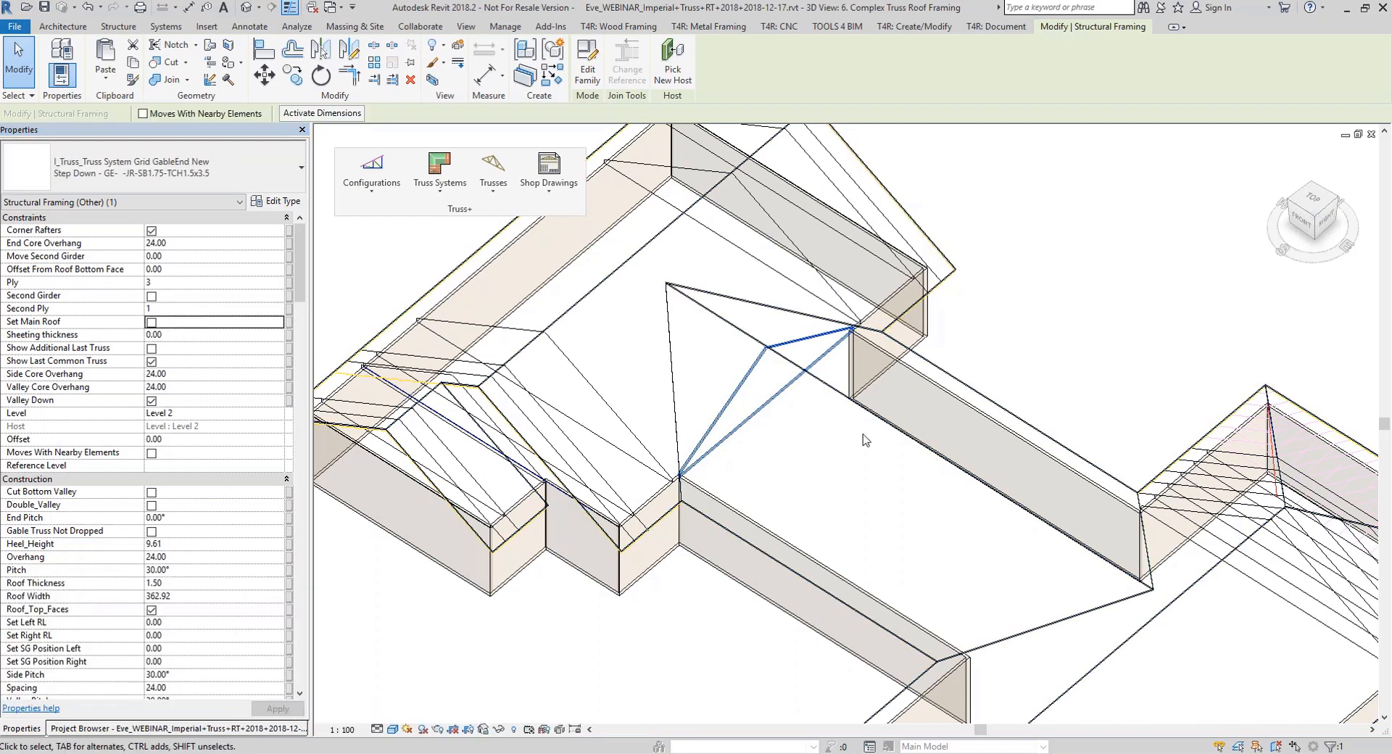
{"action": "left_click", "coordinate": [1005, 328]}
Insert a valley set grid from the connecting roof's gable end grid
{"action": "scroll", "coordinate": [1004, 299], "scroll_direction": "up", "scroll_amount": 1}
{"action": "scroll", "coordinate": [757, 464], "scroll_direction": "up", "scroll_amount": 3}
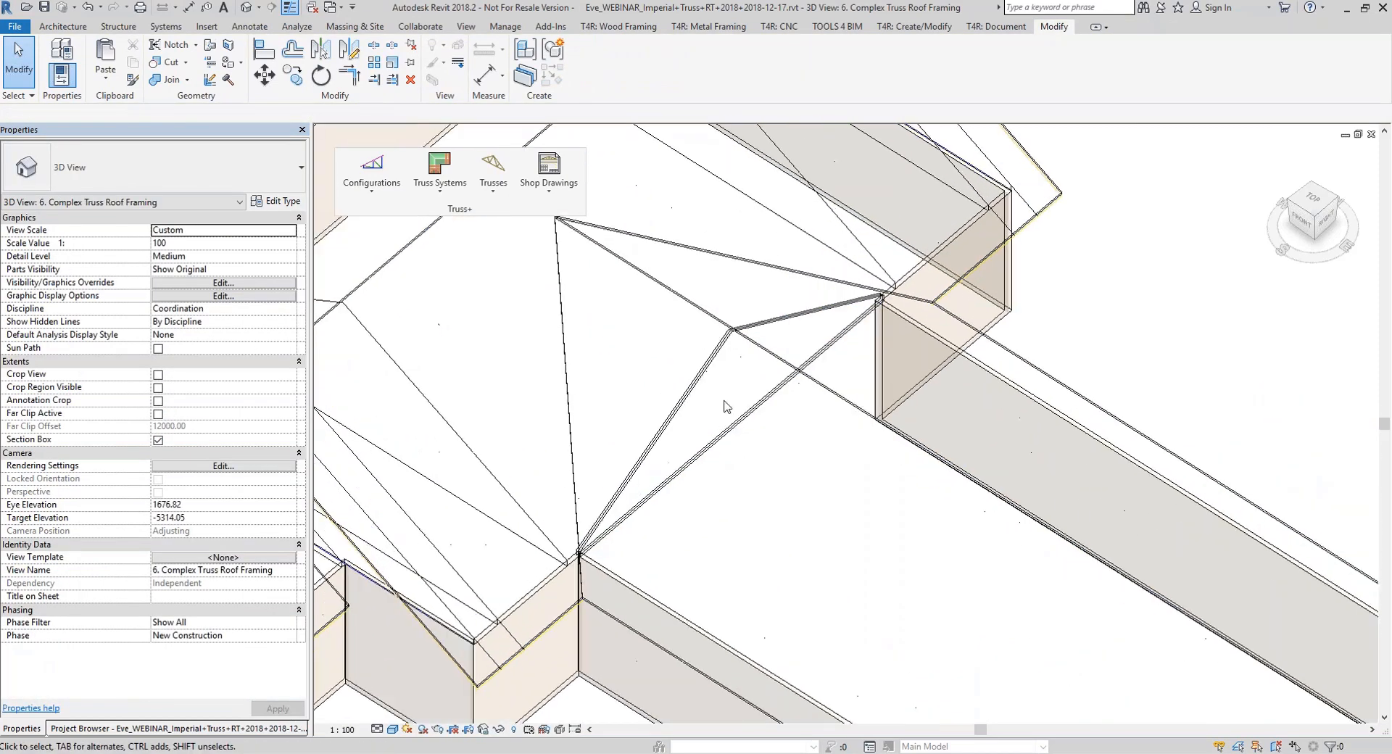
{"action": "left_click", "coordinate": [758, 465]}
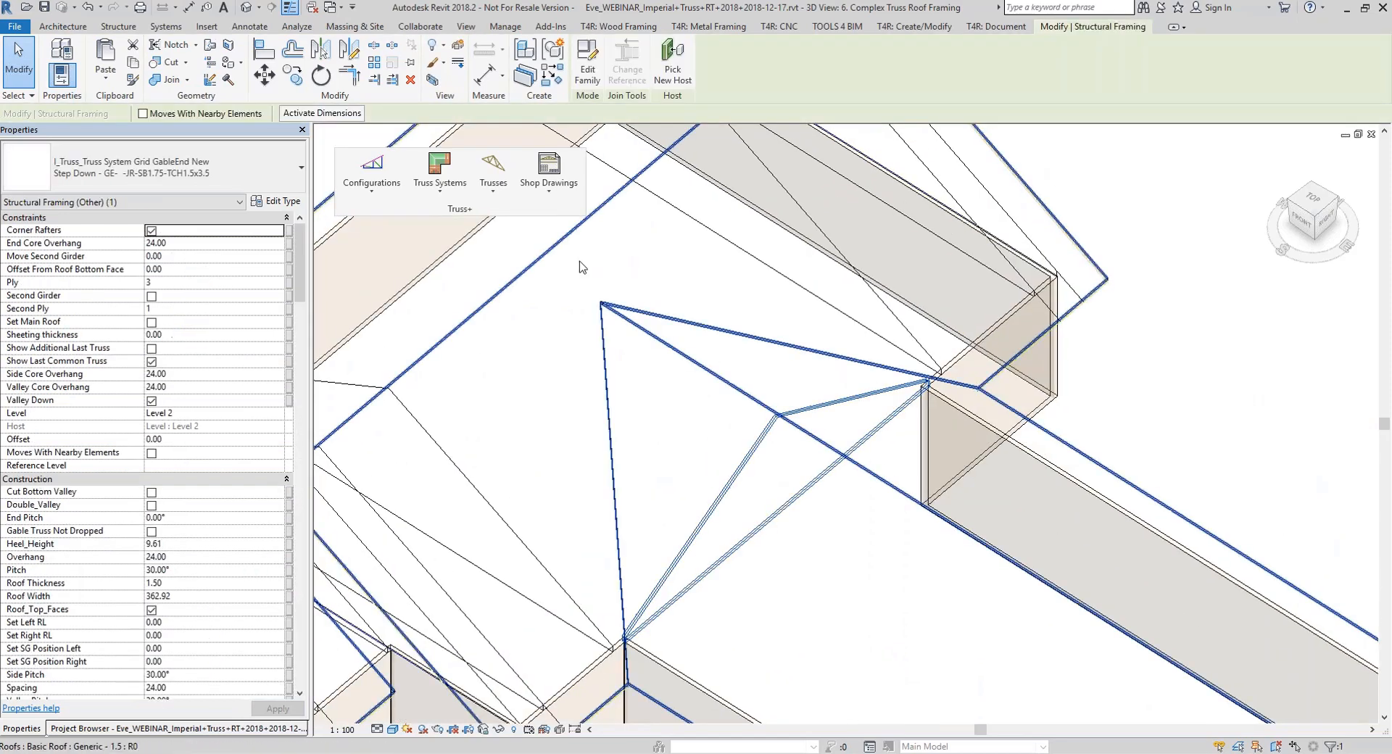
{"action": "left_click", "coordinate": [440, 174]}
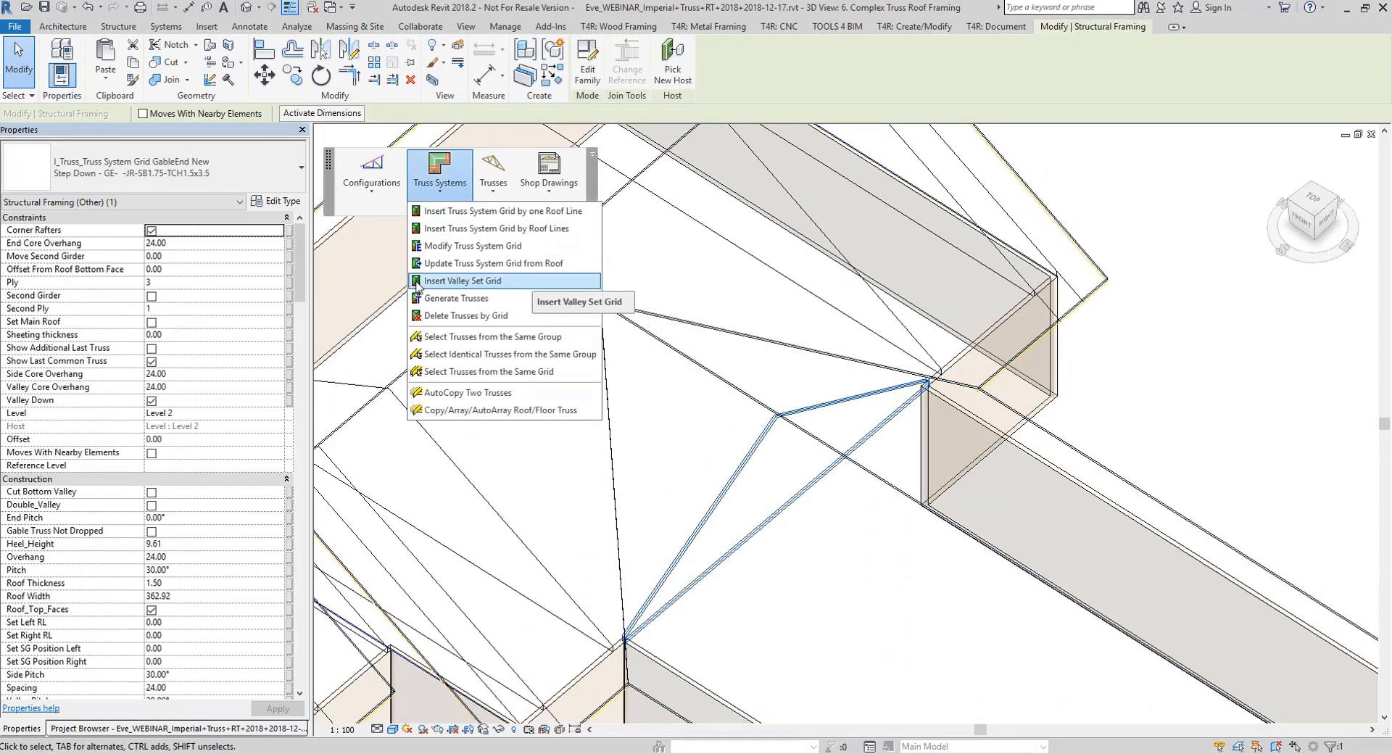
{"action": "left_click", "coordinate": [501, 283]}
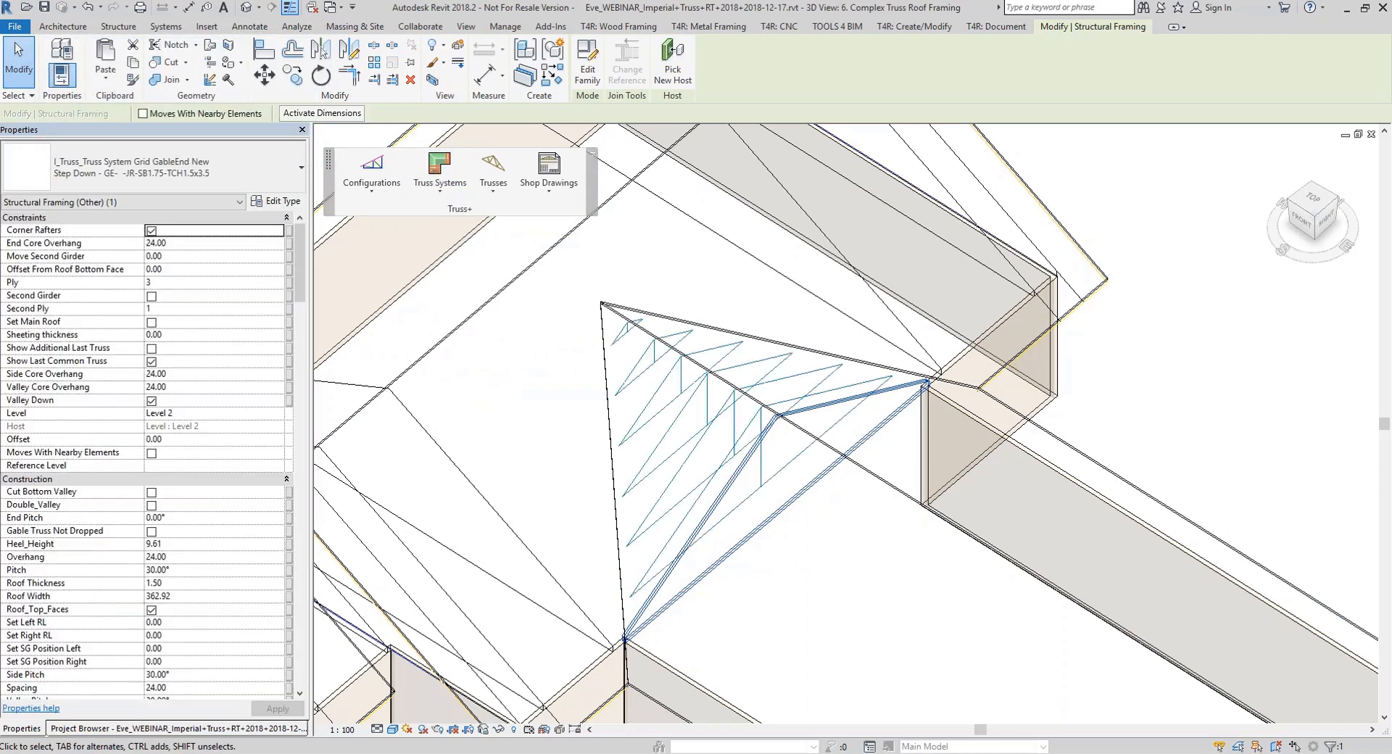
{"action": "scroll", "coordinate": [843, 599], "scroll_direction": "down", "scroll_amount": 4}
{"action": "left_click", "coordinate": [1093, 485]}
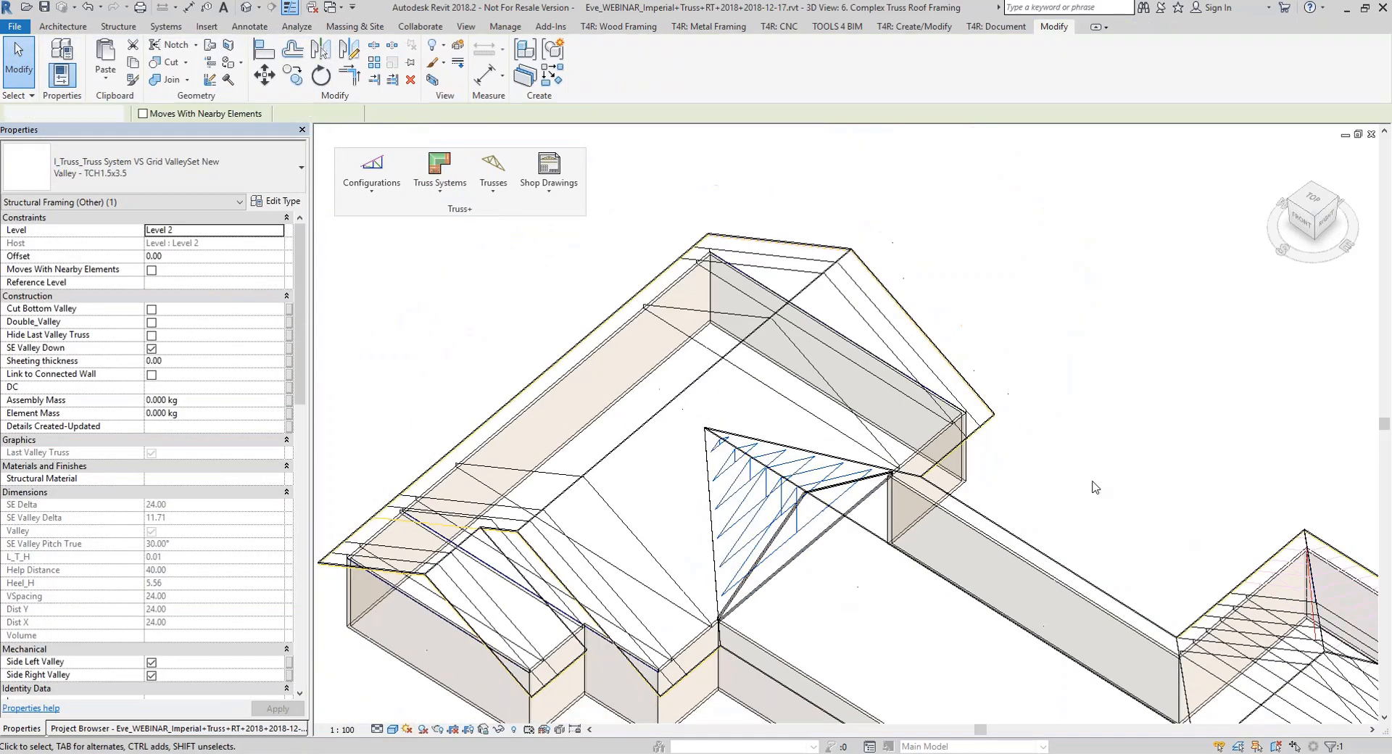
Start a truss system grid by roof lines where the connecting roof meets the right wing, picking end, left, right and valley slope lines
{"action": "scroll", "coordinate": [1093, 485], "scroll_direction": "down", "scroll_amount": 2}
{"action": "middle_click_drag", "start_coordinate": [968, 611], "coordinate": [992, 427]}
{"action": "scroll", "coordinate": [733, 472], "scroll_direction": "up", "scroll_amount": 1}
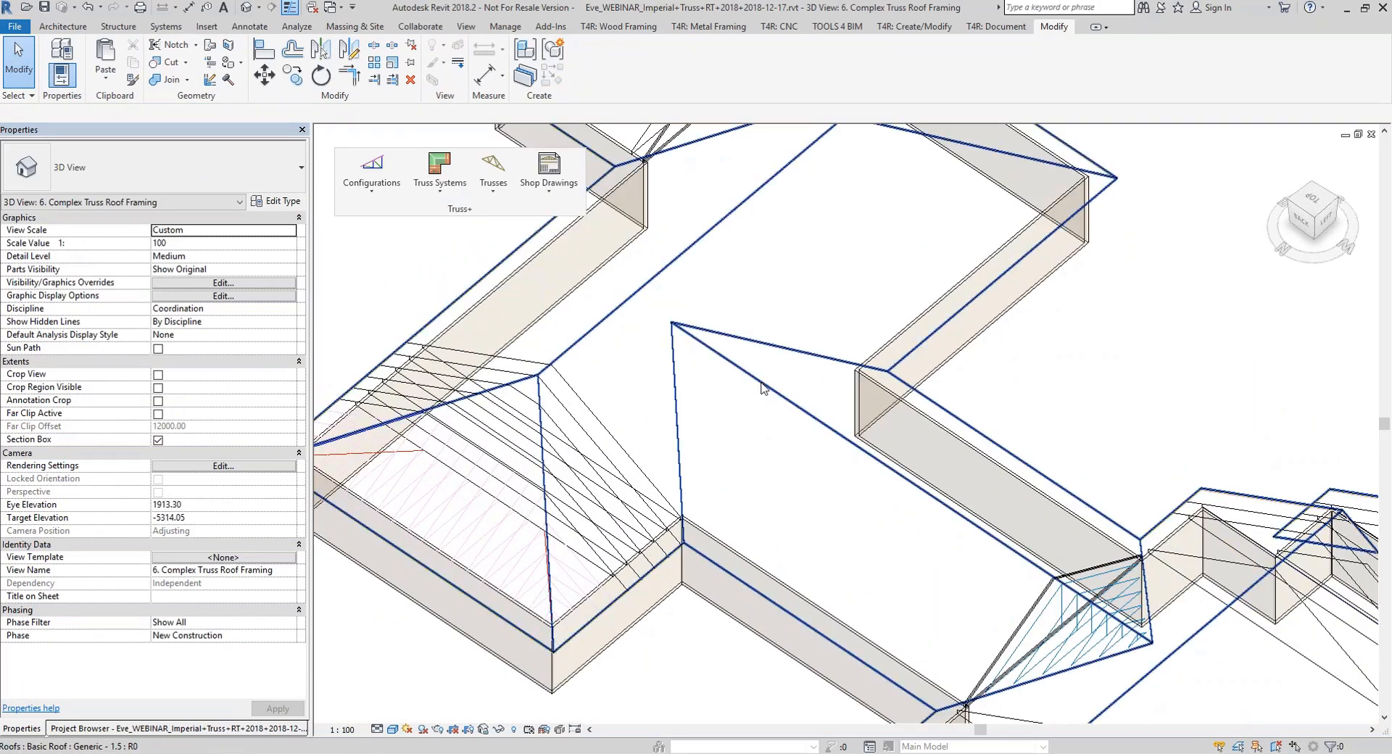
{"action": "left_click", "coordinate": [761, 385]}
{"action": "left_click", "coordinate": [454, 190]}
{"action": "left_click", "coordinate": [463, 225]}
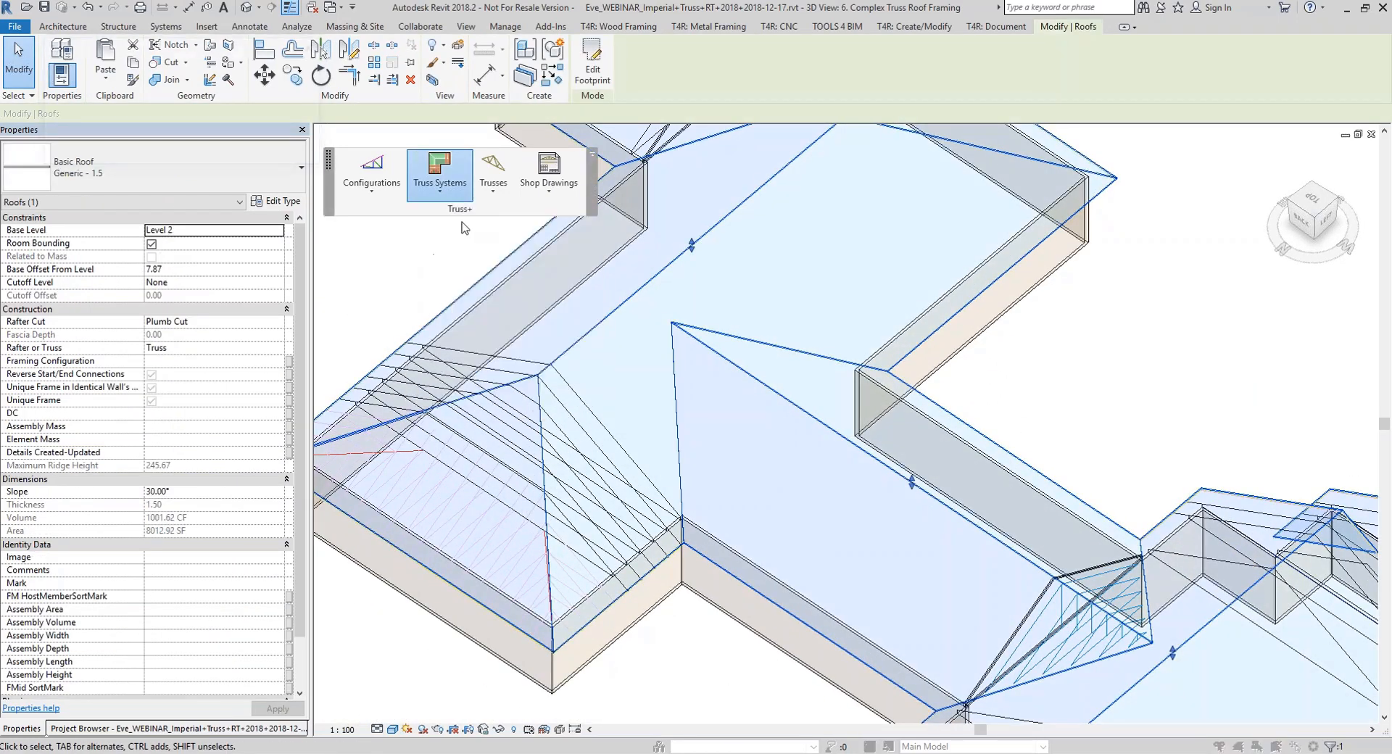
{"action": "left_click", "coordinate": [141, 177]}
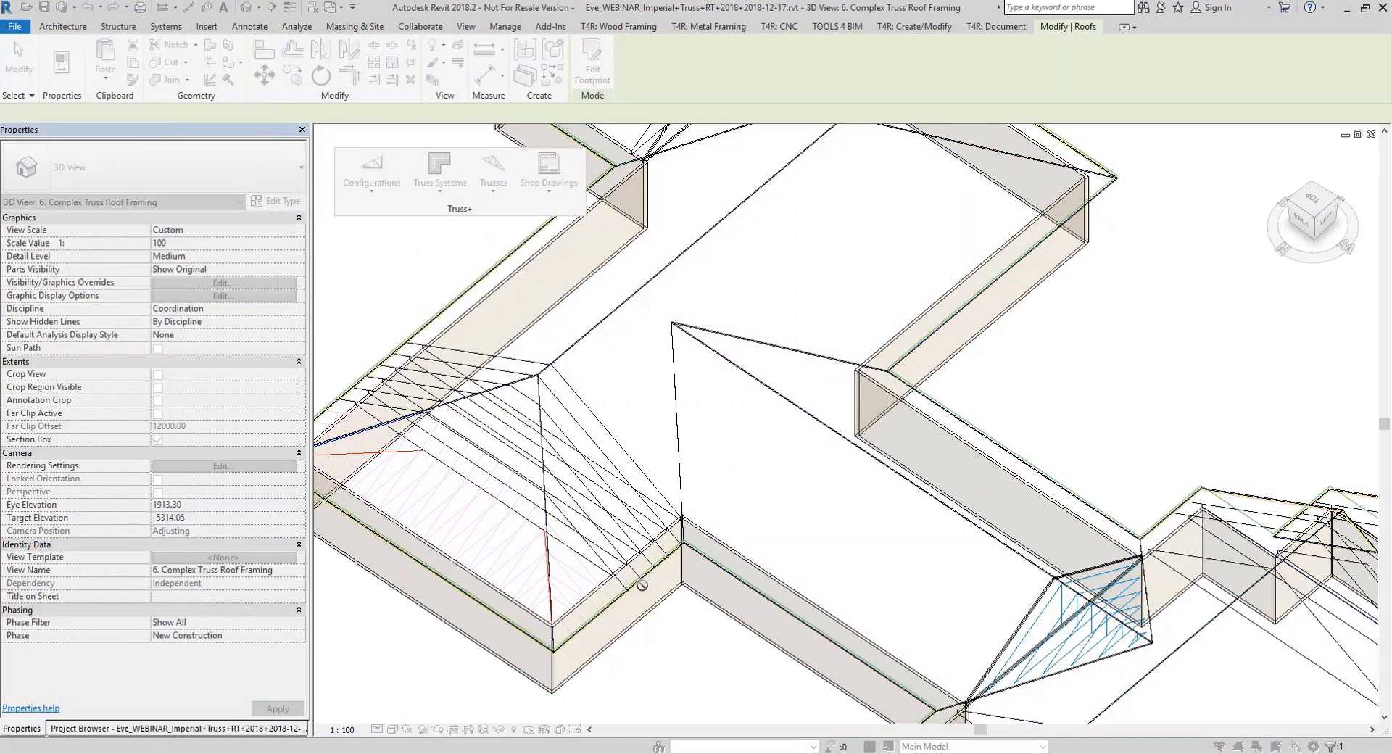
{"action": "left_click", "coordinate": [652, 582]}
{"action": "left_click", "coordinate": [131, 260]}
{"action": "left_click", "coordinate": [789, 614]}
{"action": "left_click", "coordinate": [140, 340]}
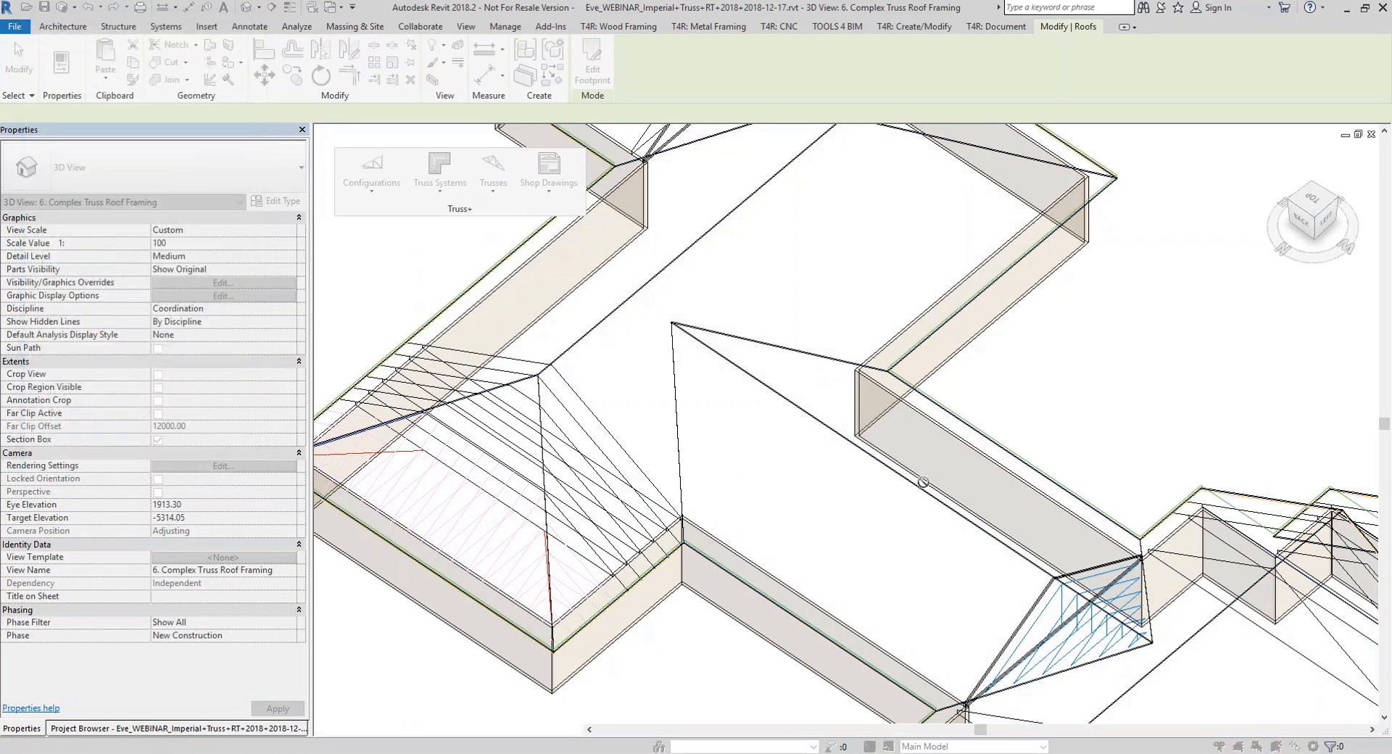
{"action": "left_click", "coordinate": [973, 435]}
{"action": "left_click", "coordinate": [144, 427]}
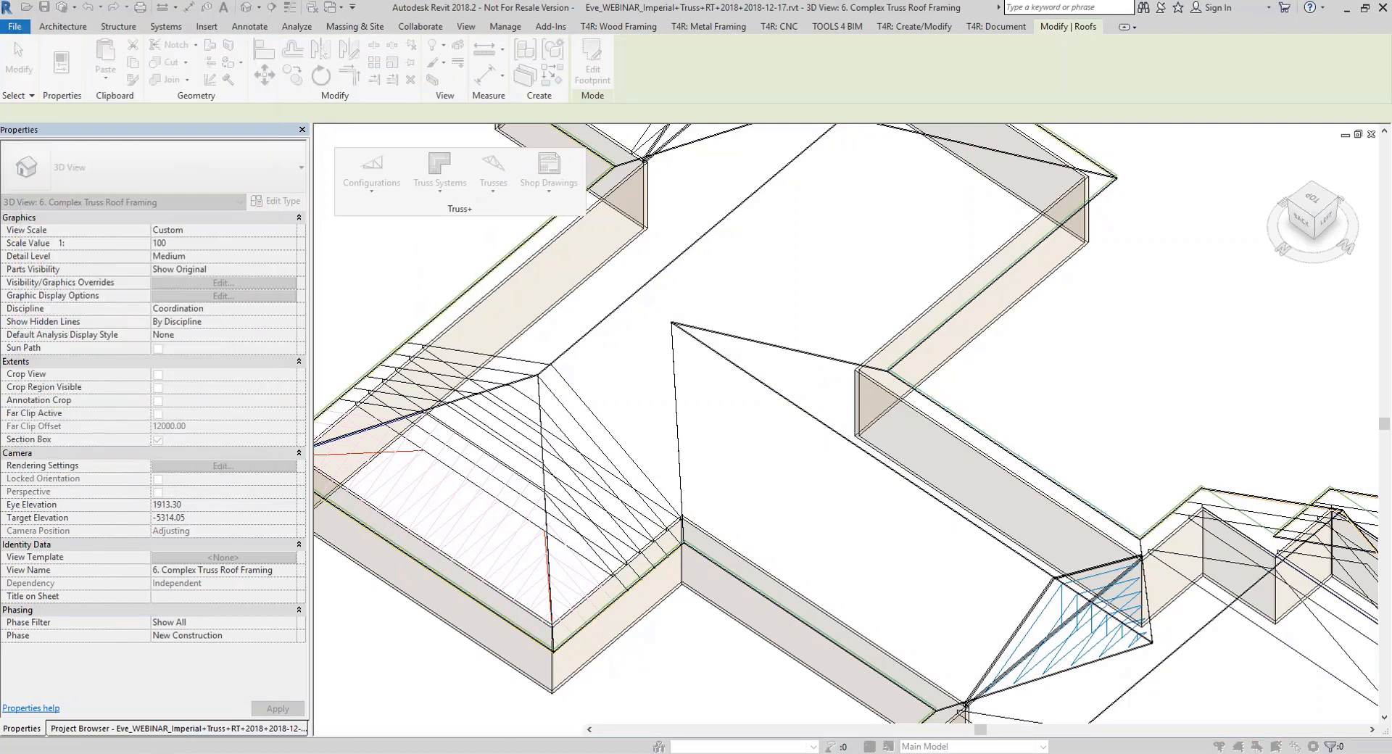
{"action": "left_click", "coordinate": [923, 351]}
{"action": "left_click", "coordinate": [178, 466]}
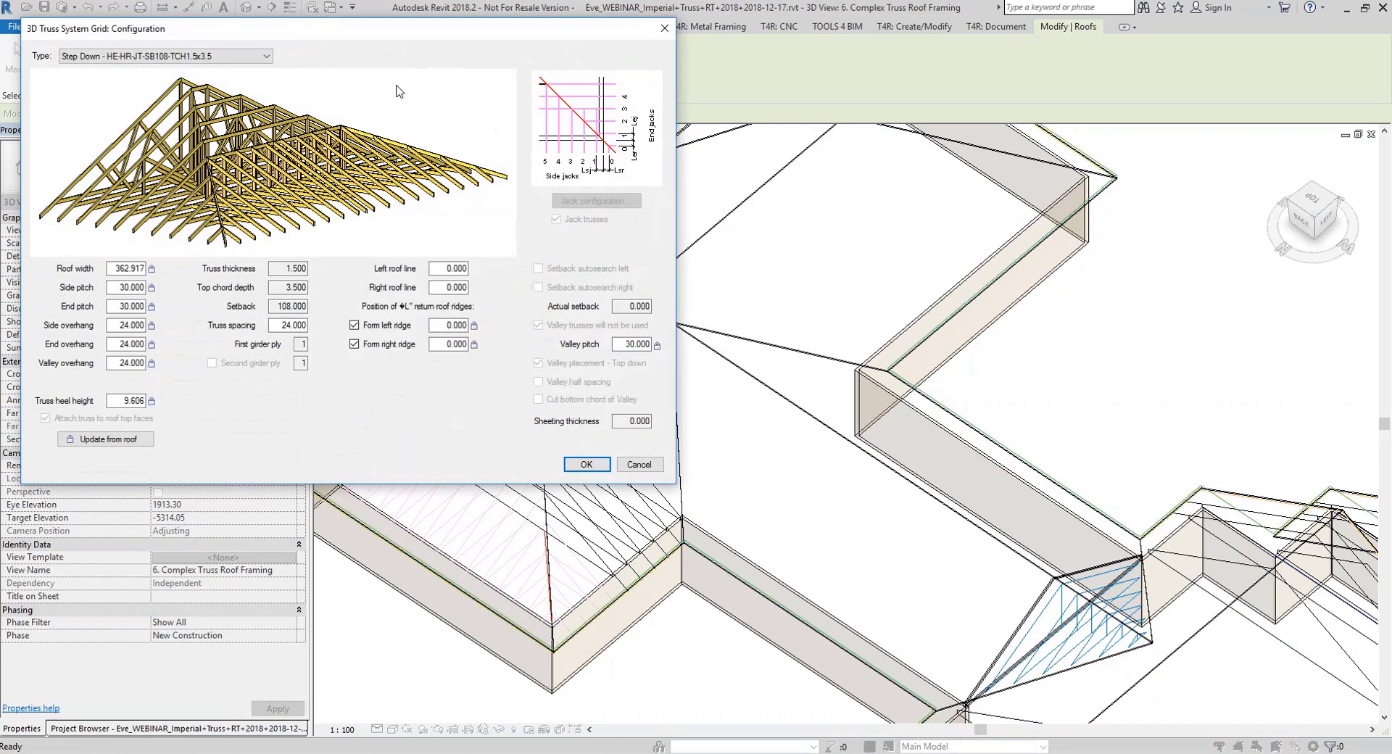
Insert the grid as Step Down - GE- -JR-SB1.75-TCH1.5x3.5 with end pitch 0, then set its Ply to 3 and turn off Set Main Roof
{"action": "left_click", "coordinate": [256, 57]}
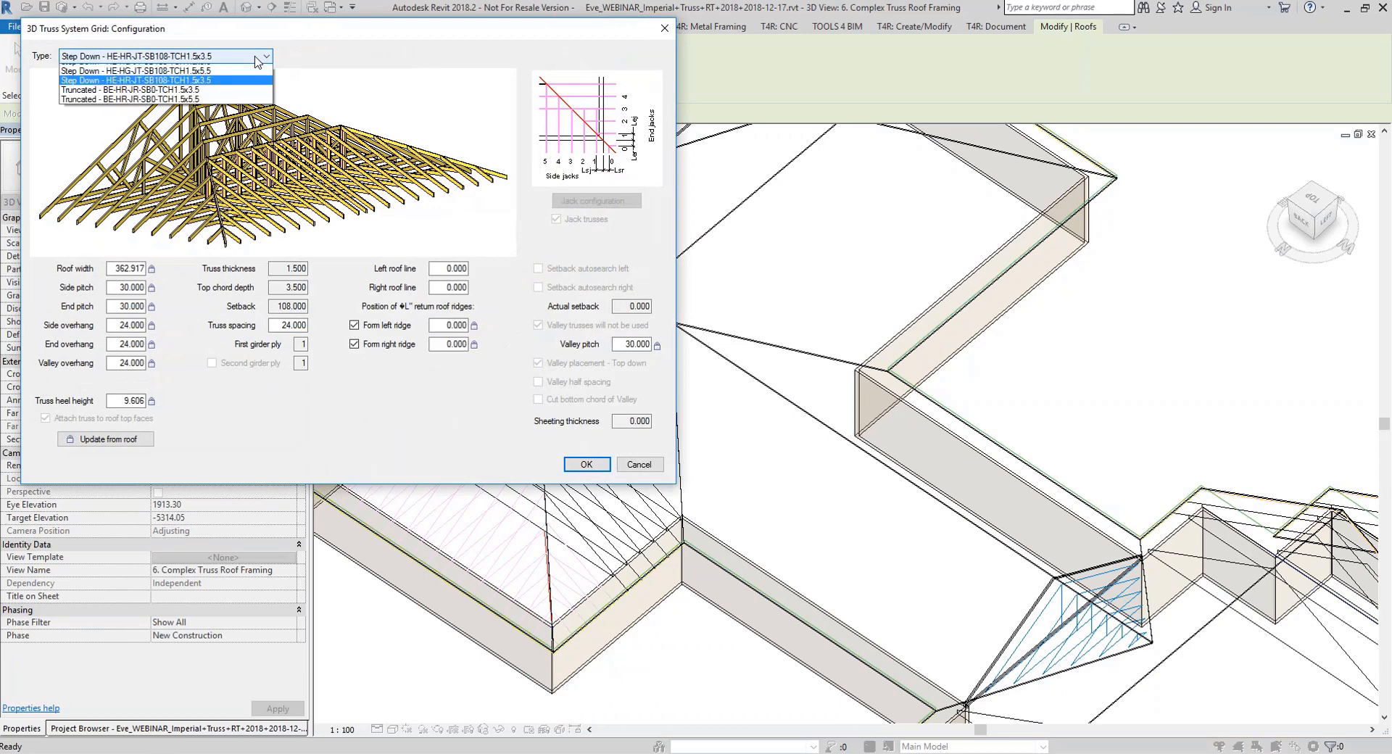
{"action": "left_click", "coordinate": [182, 85]}
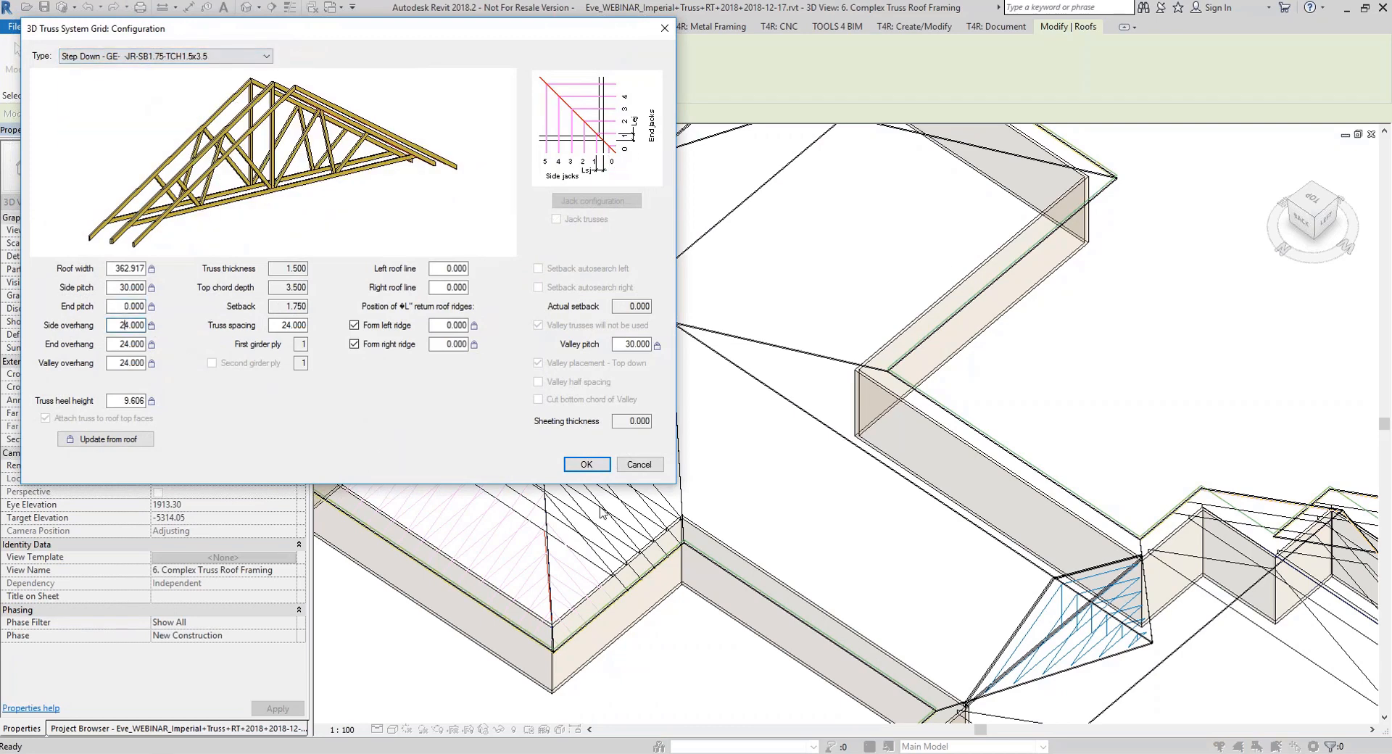
{"action": "left_click", "coordinate": [587, 464]}
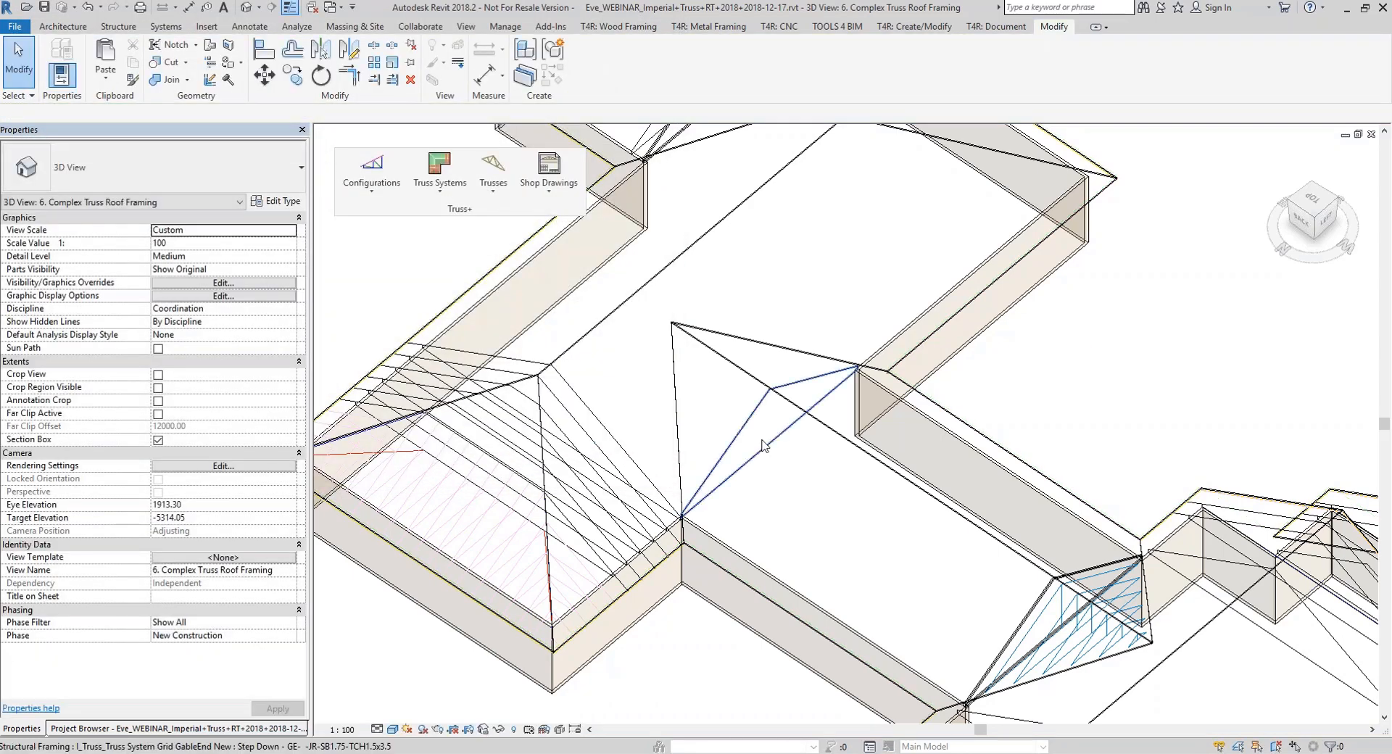
{"action": "left_click", "coordinate": [769, 441]}
{"action": "left_click", "coordinate": [151, 323]}
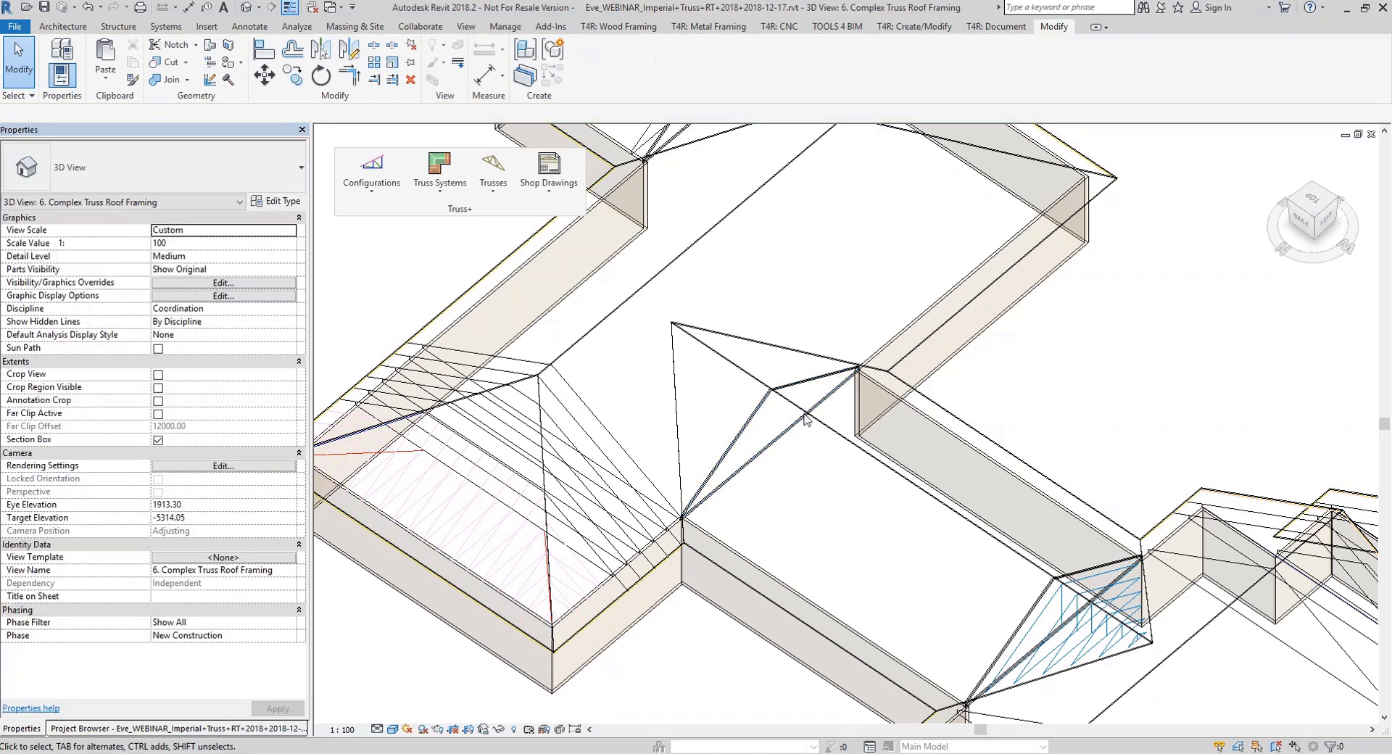
Insert a valley set grid from the gable end grid at the connecting roof's right-wing end
{"action": "scroll", "coordinate": [804, 410], "scroll_direction": "up", "scroll_amount": 3}
{"action": "left_click", "coordinate": [715, 409]}
{"action": "left_click", "coordinate": [441, 174]}
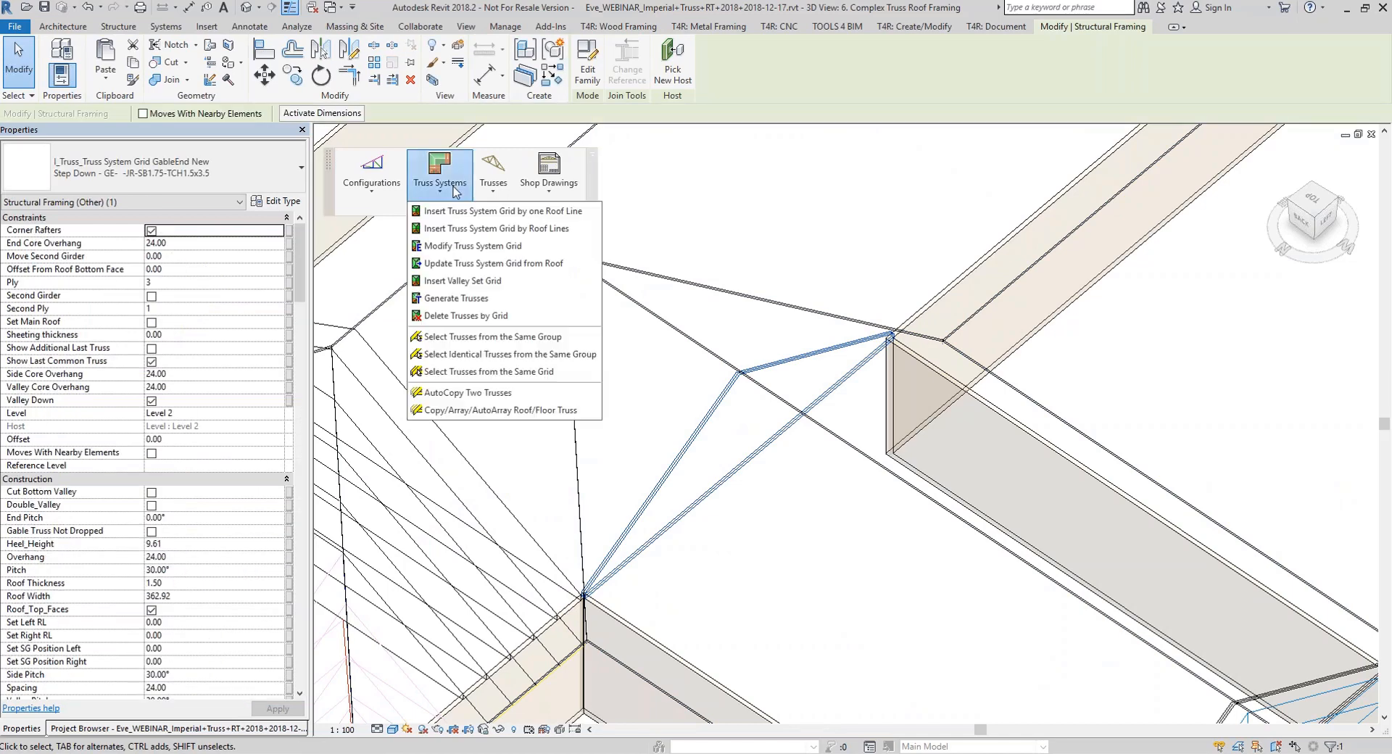
{"action": "left_click", "coordinate": [457, 284]}
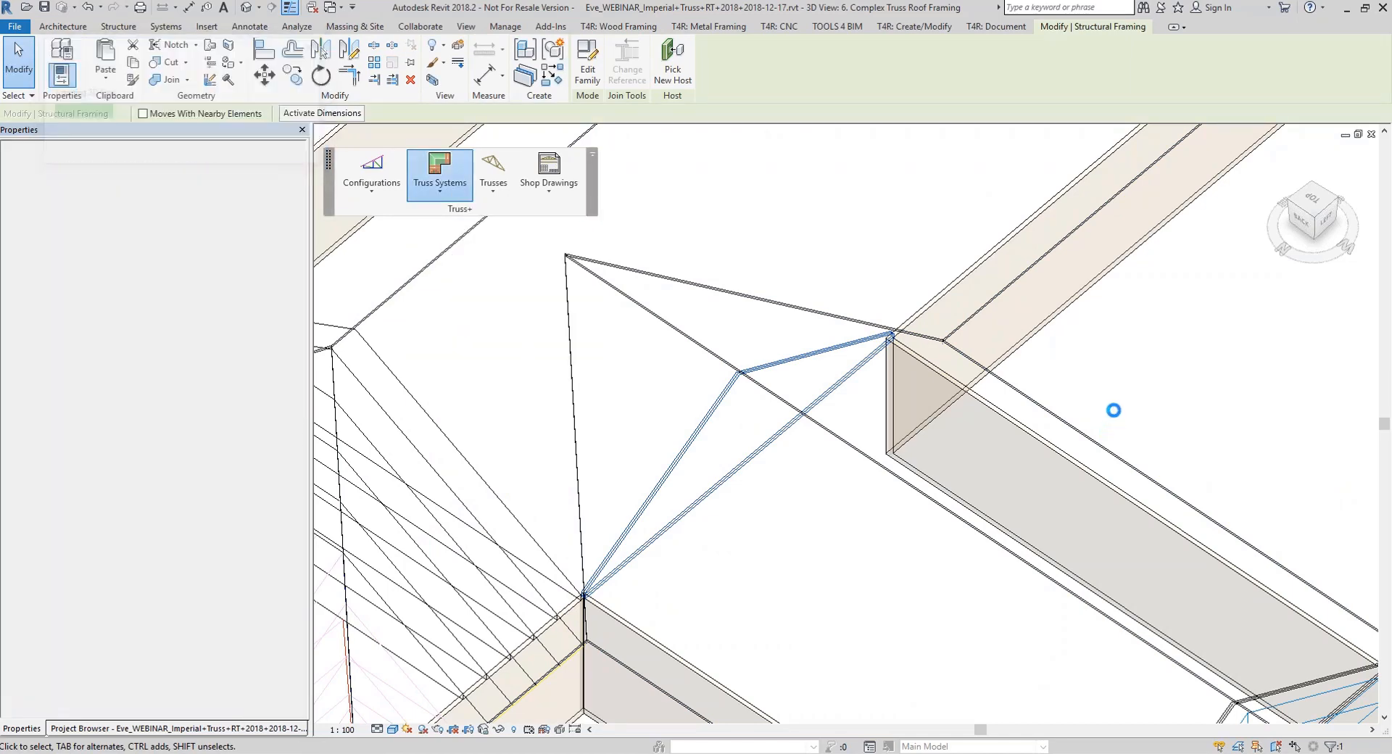
Start a truss system grid by roof lines at the right wing's front hip end, picking the end, left, right and valley slope lines
{"action": "scroll", "coordinate": [1113, 415], "scroll_direction": "down", "scroll_amount": 3}
{"action": "scroll", "coordinate": [1115, 416], "scroll_direction": "down", "scroll_amount": 2}
{"action": "middle_click_drag", "start_coordinate": [1195, 444], "coordinate": [523, 478], "text": "shift"}
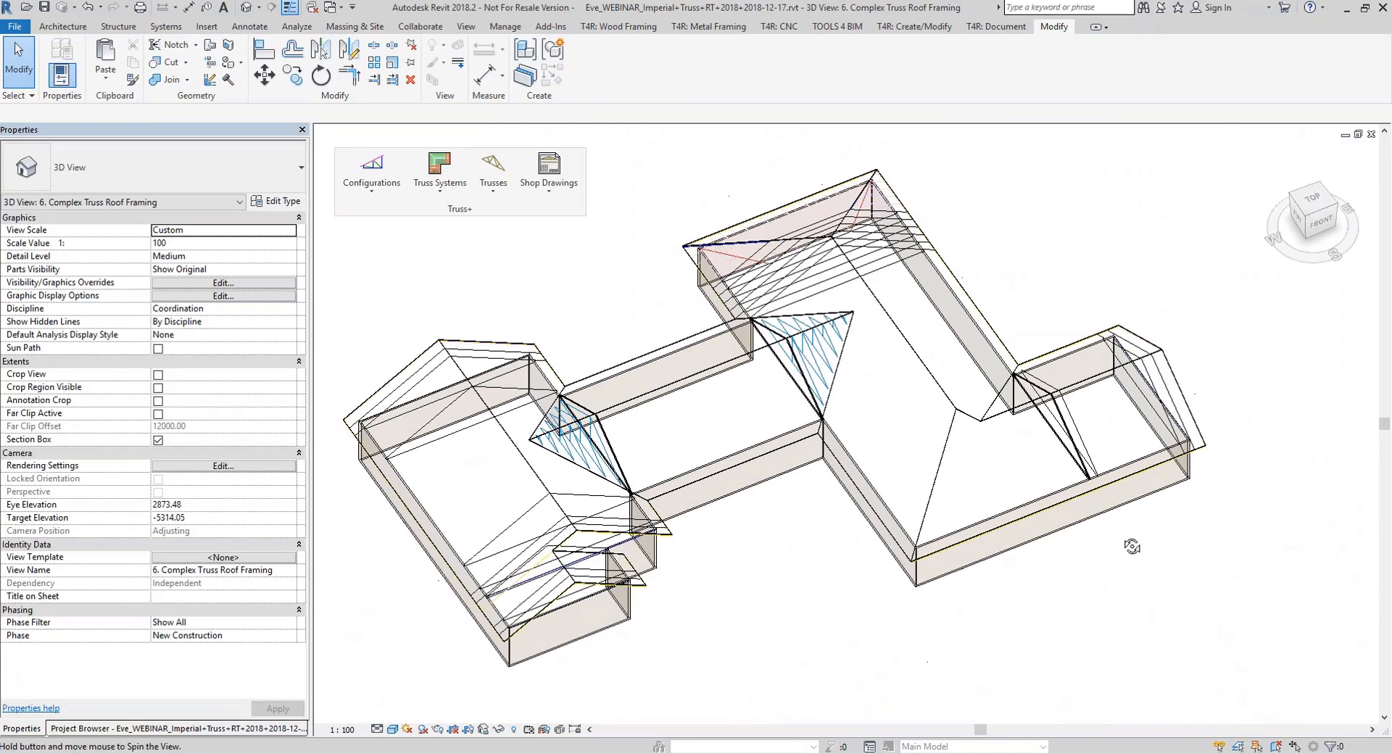
{"action": "scroll", "coordinate": [1012, 455], "scroll_direction": "up", "scroll_amount": 3}
{"action": "middle_click_drag", "start_coordinate": [1018, 456], "coordinate": [921, 454]}
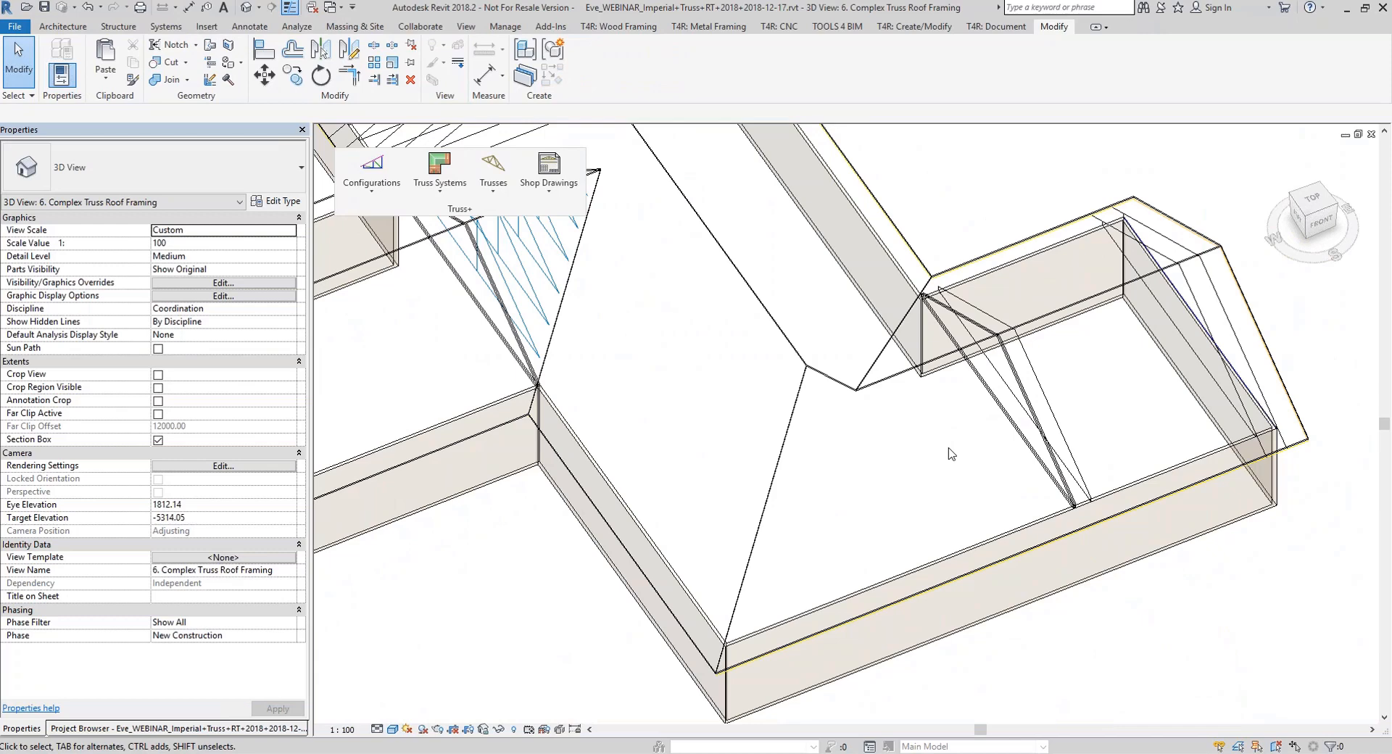
{"action": "left_click", "coordinate": [429, 188]}
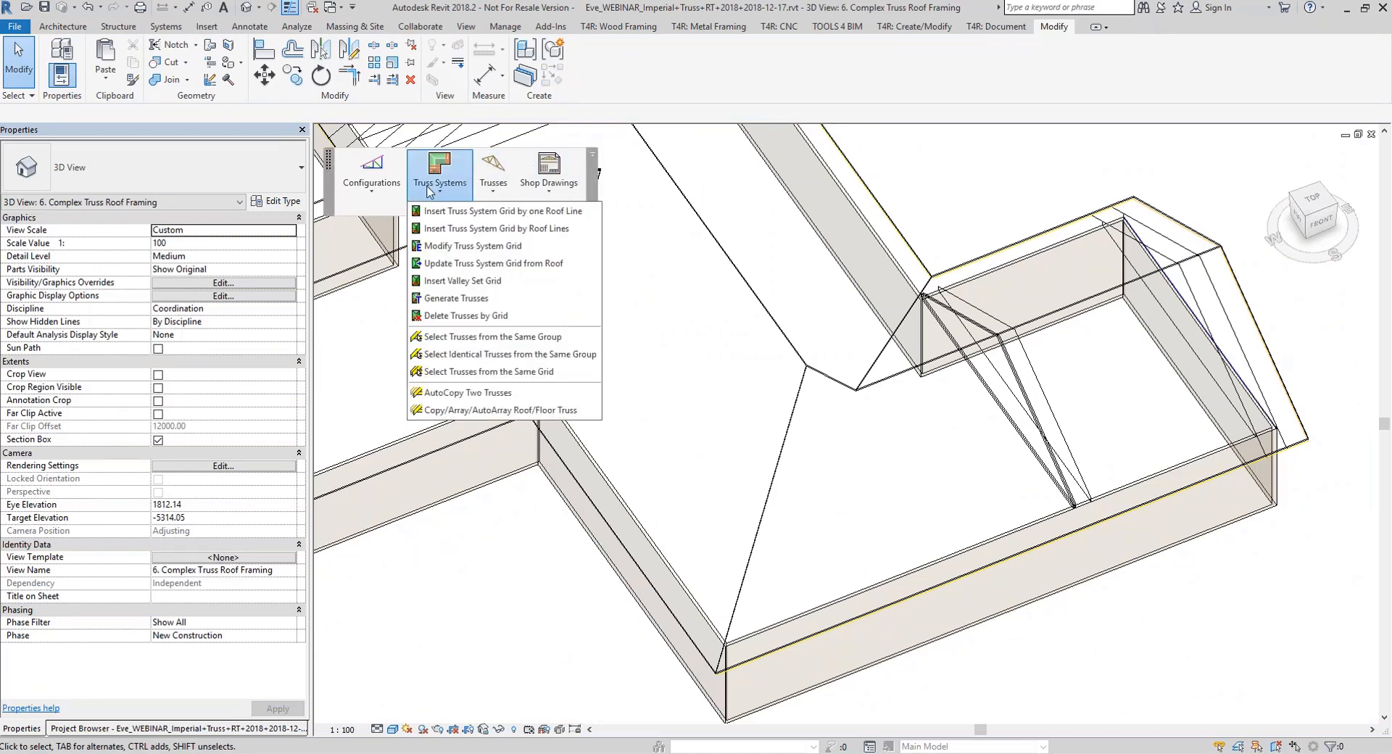
{"action": "left_click", "coordinate": [539, 230]}
{"action": "left_click", "coordinate": [738, 272]}
{"action": "left_click", "coordinate": [439, 167]}
{"action": "left_click", "coordinate": [522, 227]}
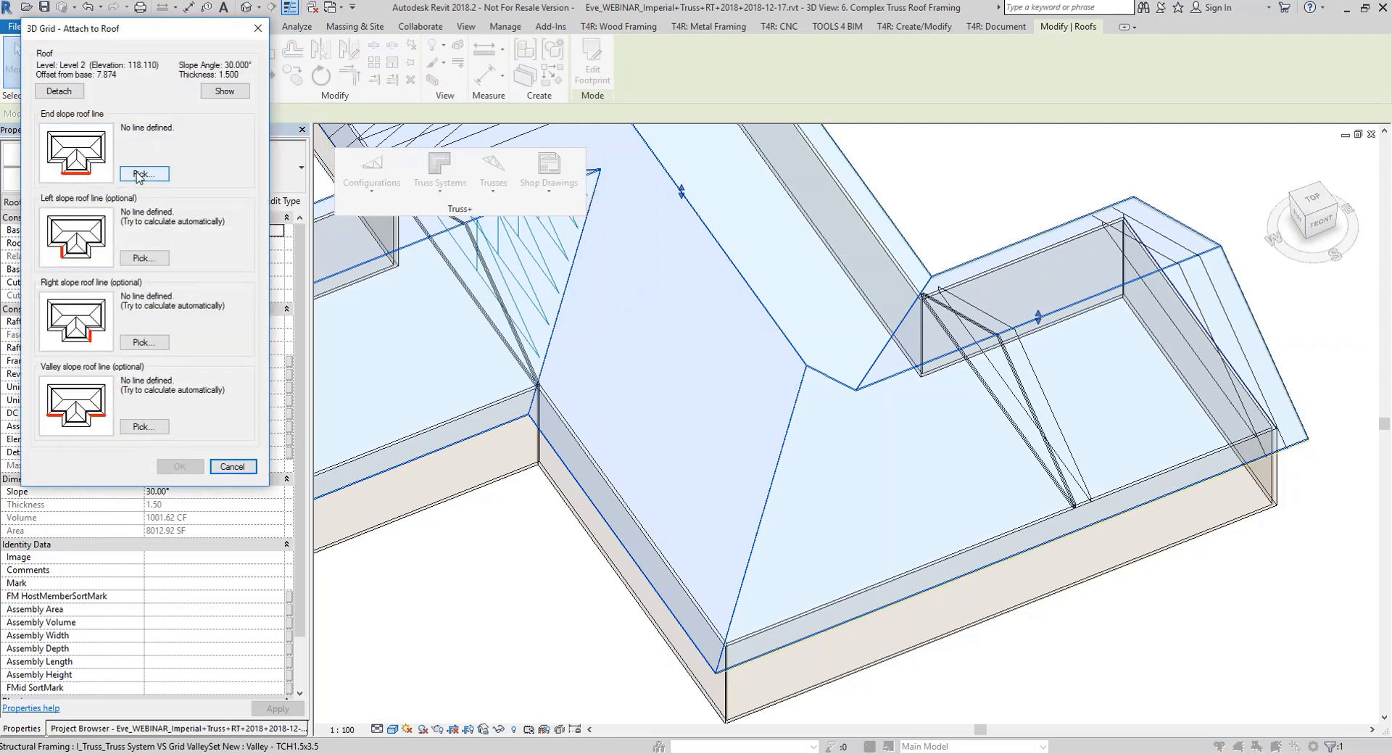
{"action": "left_click", "coordinate": [137, 173]}
{"action": "left_click", "coordinate": [813, 638]}
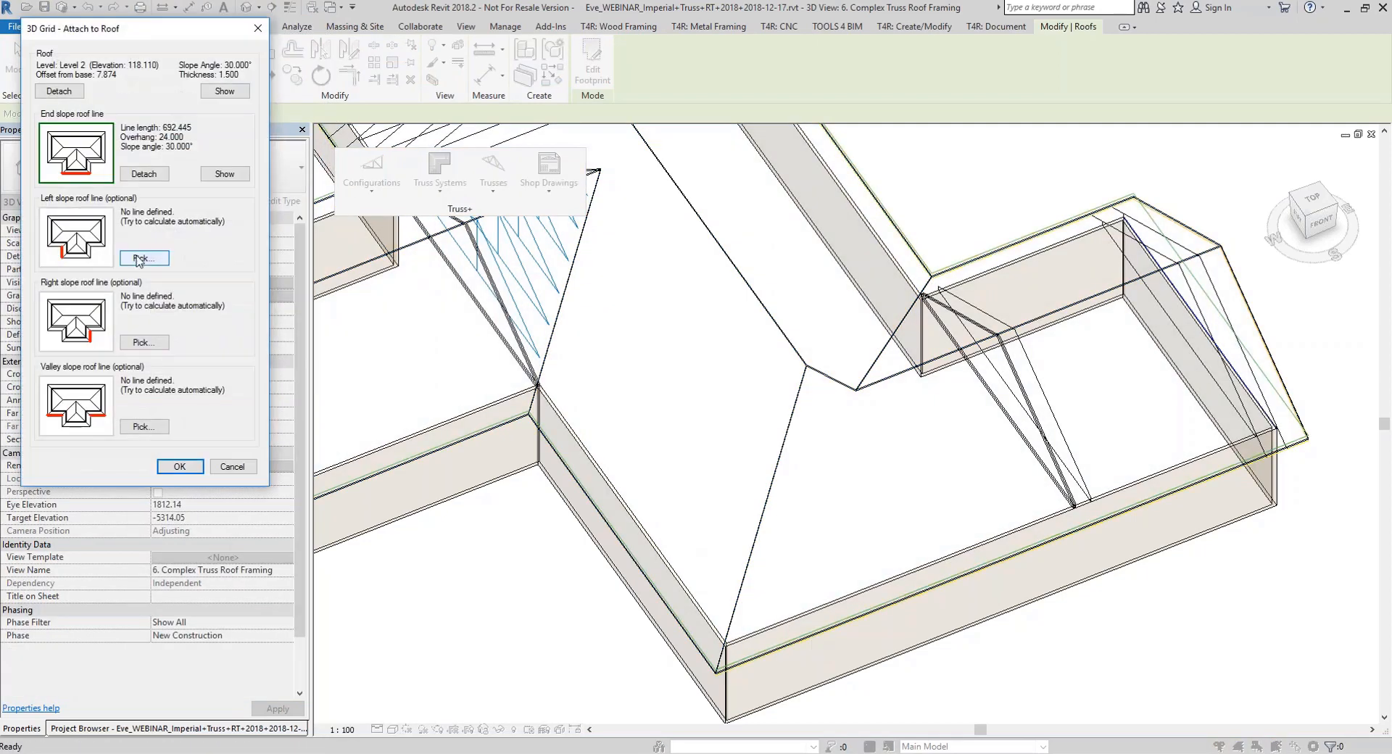
{"action": "left_click", "coordinate": [134, 259]}
{"action": "left_click", "coordinate": [628, 553]}
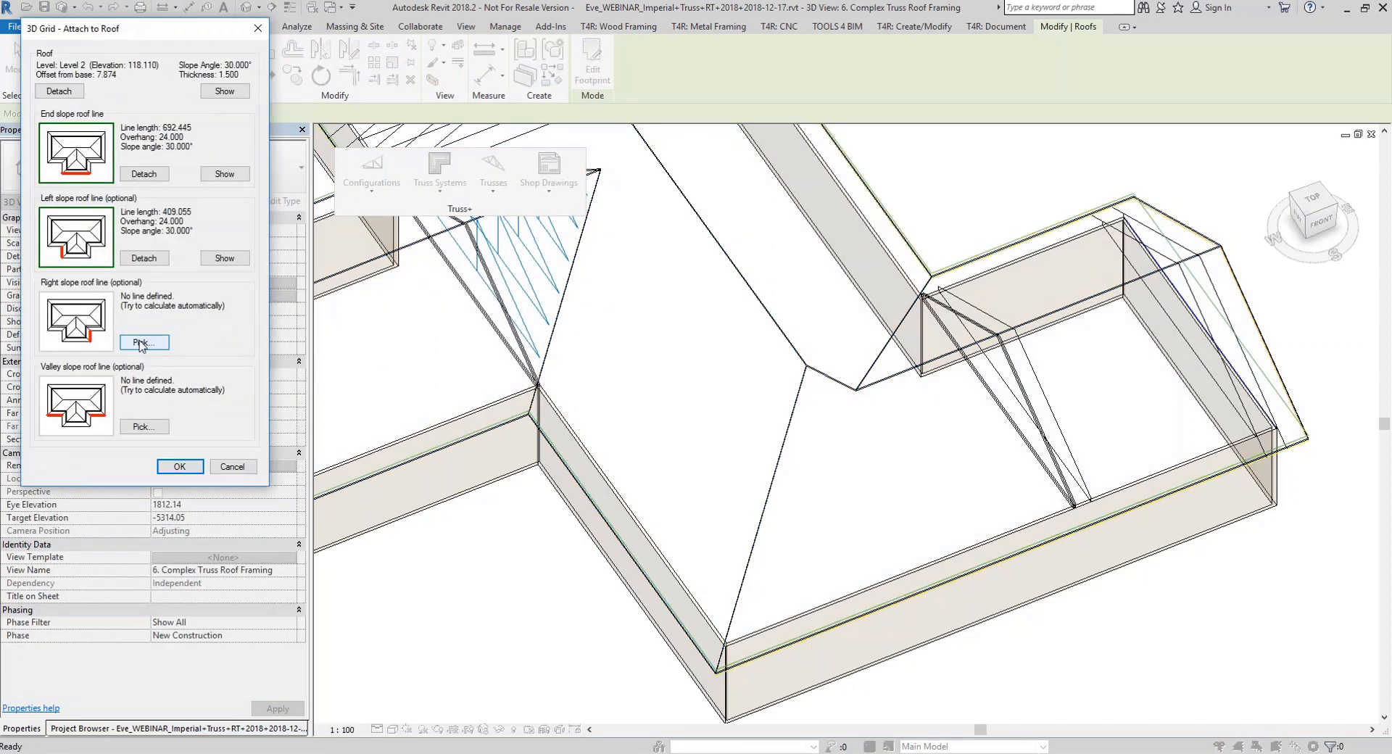
{"action": "left_click", "coordinate": [142, 343]}
{"action": "left_click", "coordinate": [912, 243]}
{"action": "left_click", "coordinate": [160, 427]}
{"action": "left_click", "coordinate": [179, 466]}
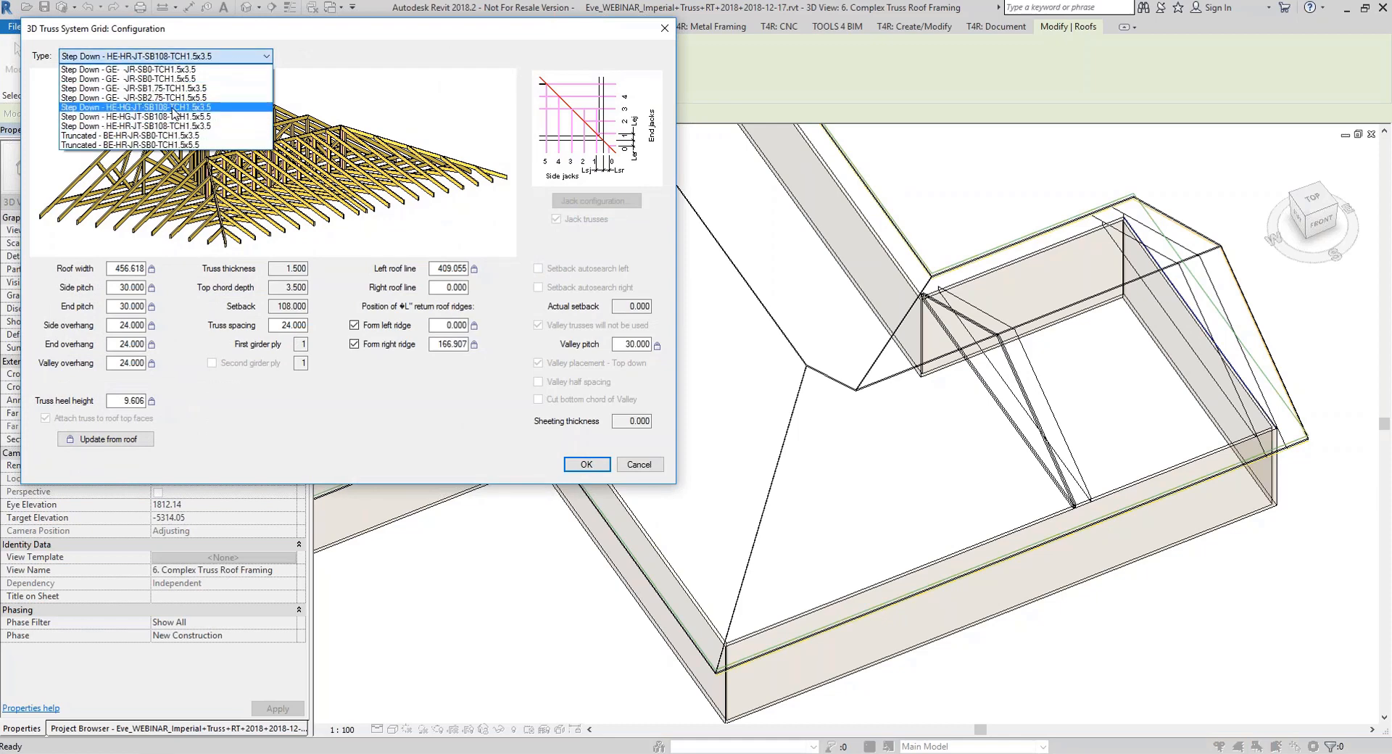
Choose the Step Down - HE-HG-JT-SB108-TCH1.5x3.5 type and insert the hip end grid at the right wing's front
{"action": "left_click", "coordinate": [174, 107]}
{"action": "left_click", "coordinate": [587, 464]}
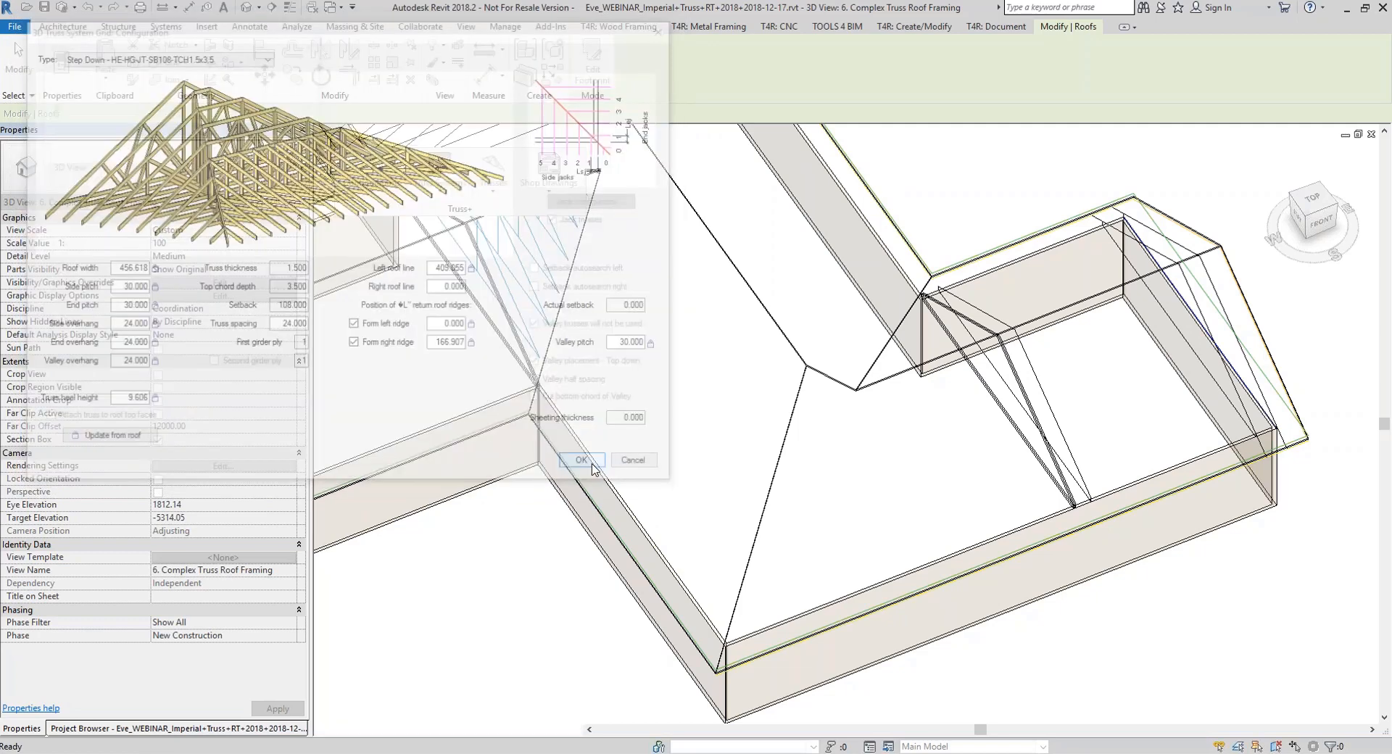
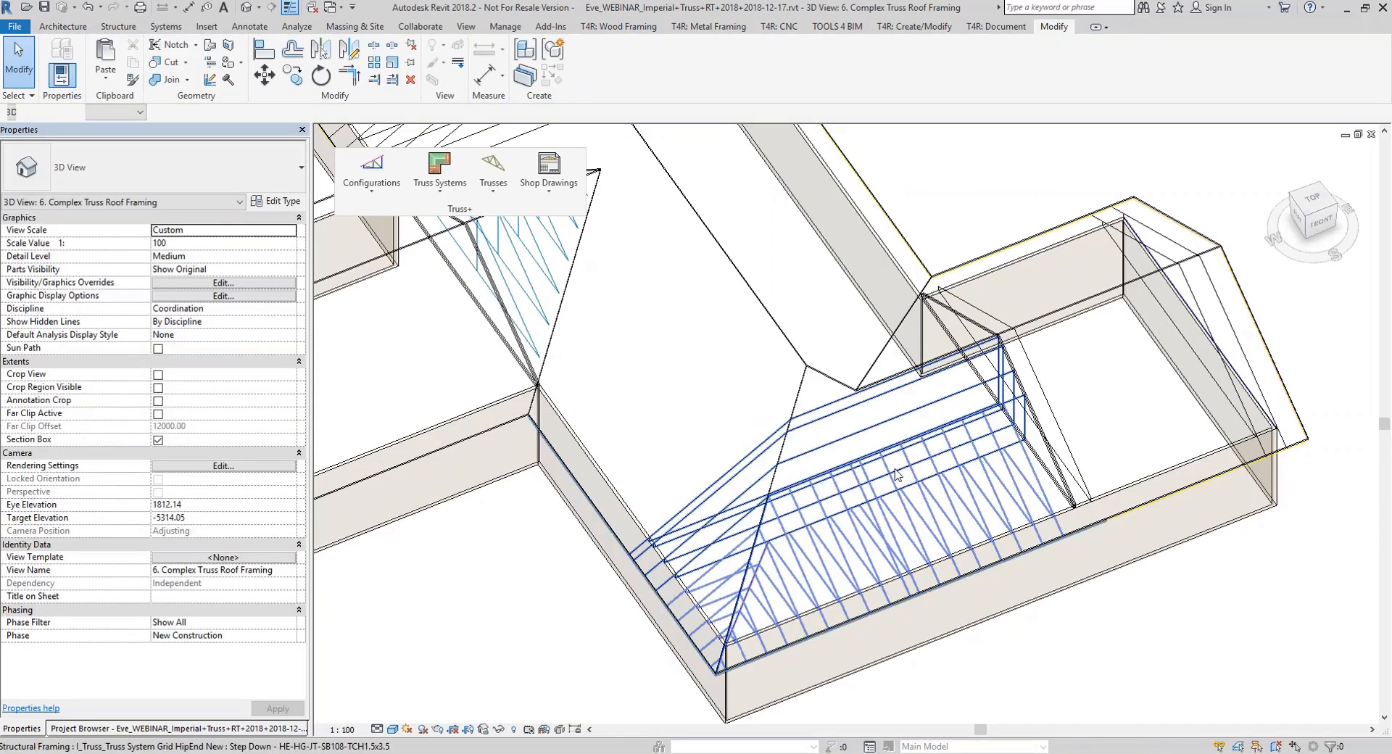
Examine the front hip end grid from several angles, including how it meets the side extension's grid
{"action": "scroll", "coordinate": [898, 475], "scroll_direction": "up", "scroll_amount": 2}
{"action": "scroll", "coordinate": [1078, 584], "scroll_direction": "down", "scroll_amount": 3}
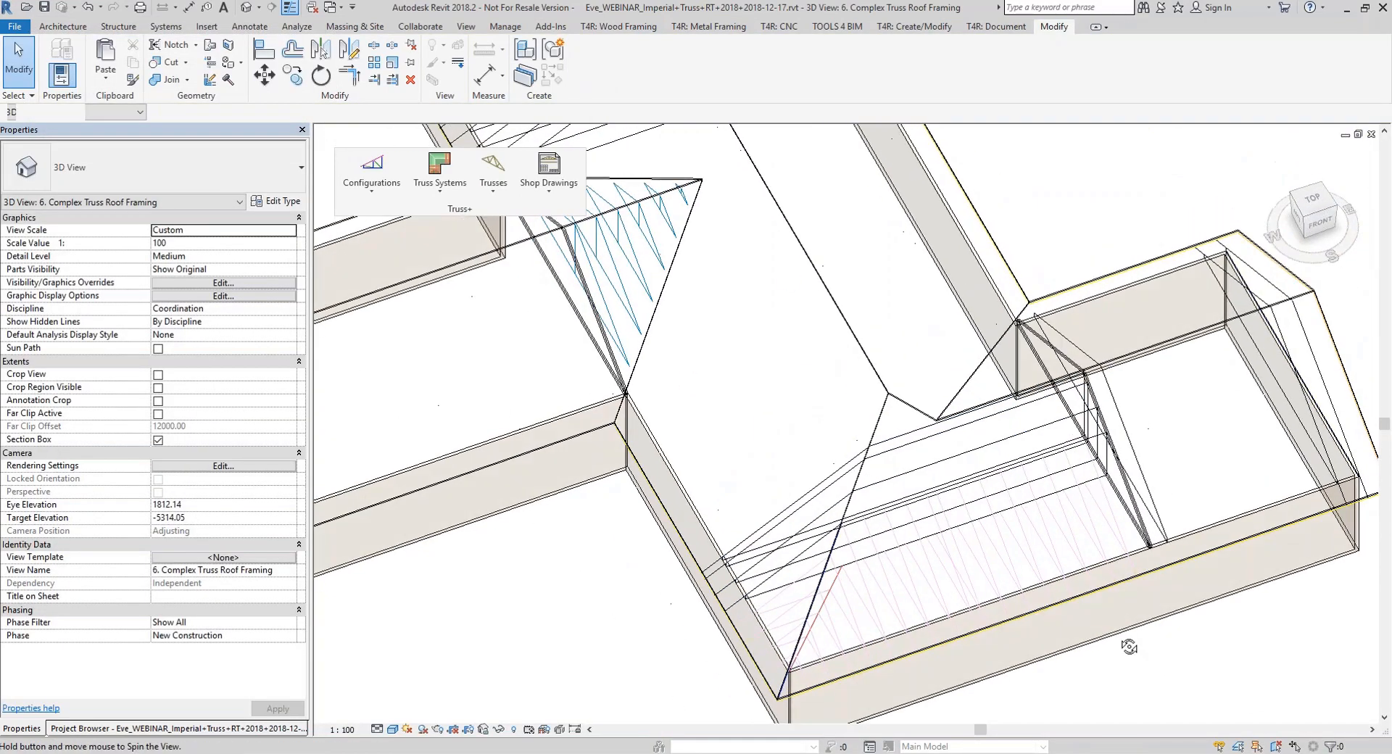
{"action": "middle_click_drag", "start_coordinate": [1122, 592], "coordinate": [1175, 464], "text": "shift"}
{"action": "scroll", "coordinate": [1176, 259], "scroll_direction": "up", "scroll_amount": 3}
{"action": "scroll", "coordinate": [1176, 254], "scroll_direction": "down", "scroll_amount": 2}
{"action": "middle_click_drag", "start_coordinate": [1077, 359], "coordinate": [1072, 439], "text": "shift"}
{"action": "scroll", "coordinate": [1198, 512], "scroll_direction": "down", "scroll_amount": 5}
{"action": "middle_click_drag", "start_coordinate": [1218, 496], "coordinate": [638, 553], "text": "shift"}
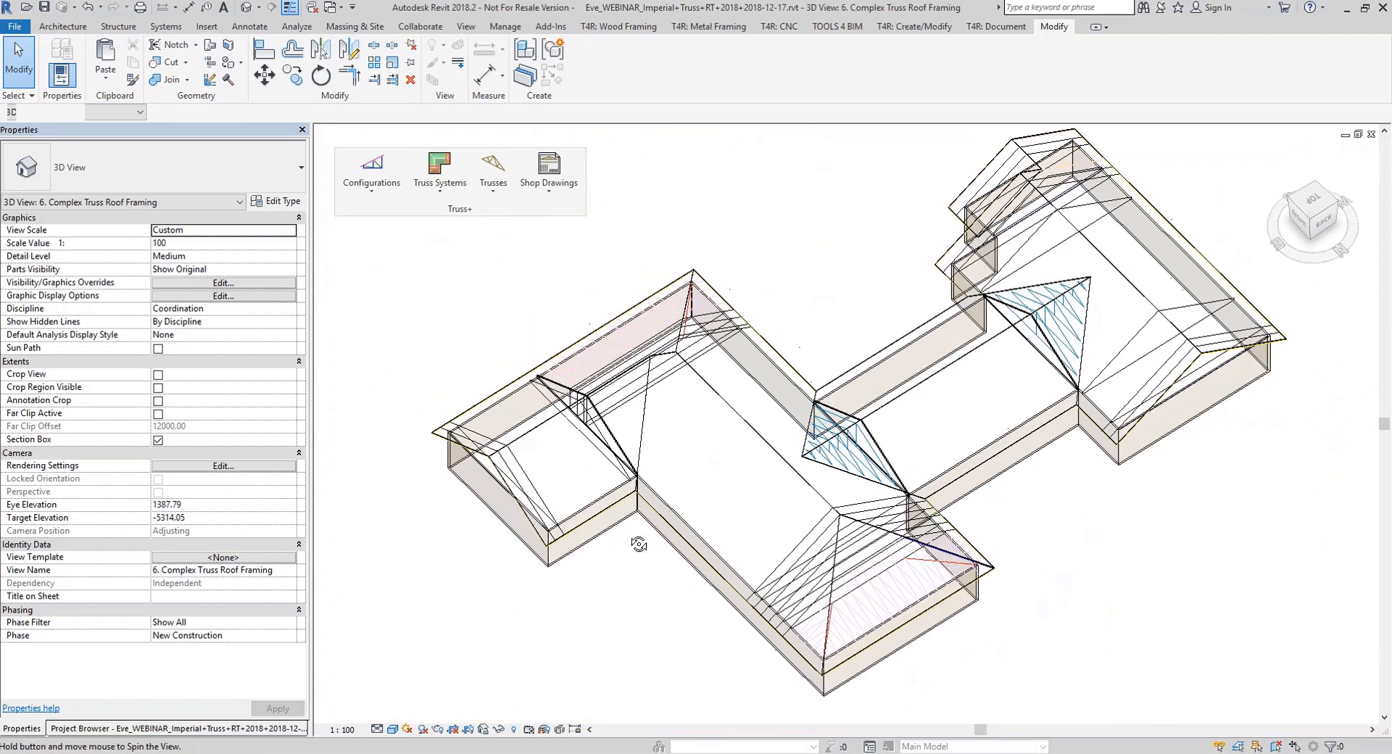
Start a truss system grid by roof lines for the right wing's middle section, using the side extension's end line as both end and valley lines
{"action": "scroll", "coordinate": [697, 468], "scroll_direction": "up", "scroll_amount": 3}
{"action": "scroll", "coordinate": [773, 467], "scroll_direction": "up", "scroll_amount": 4}
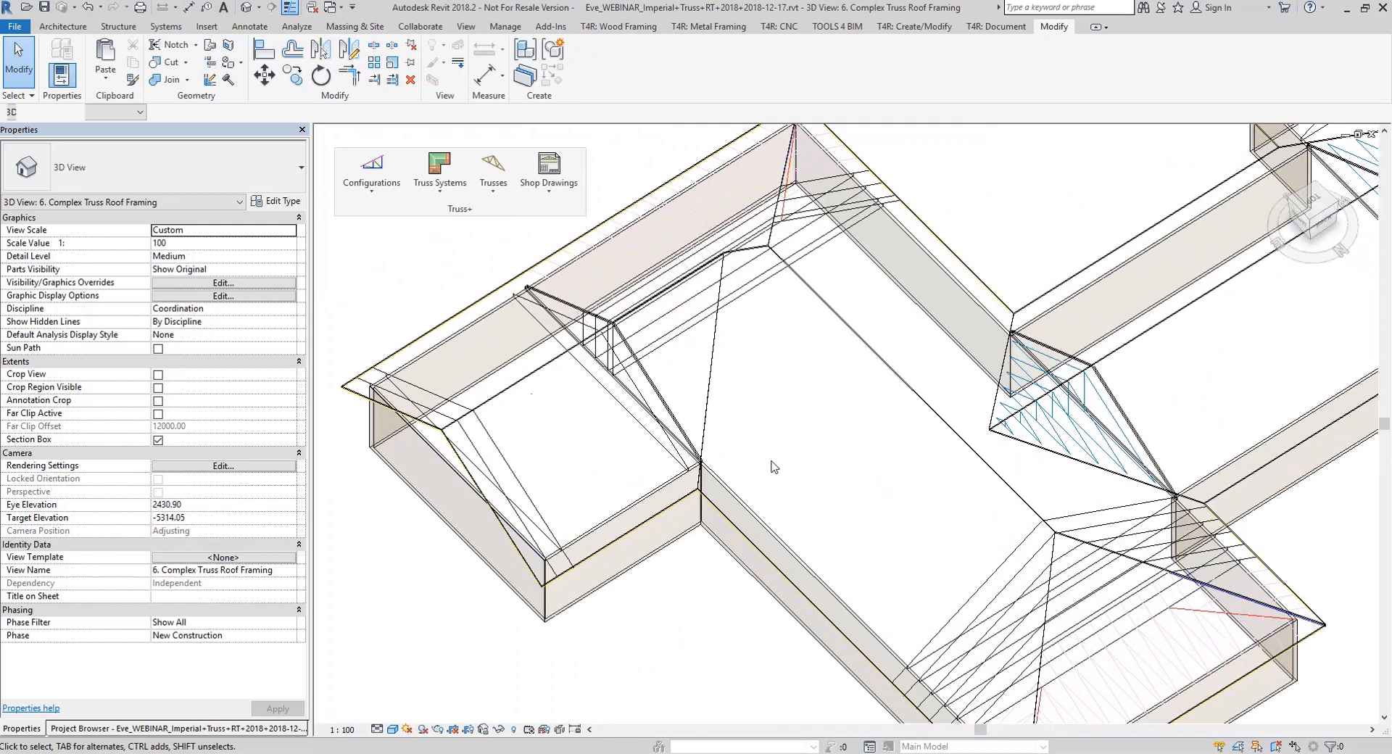
{"action": "left_click", "coordinate": [835, 314]}
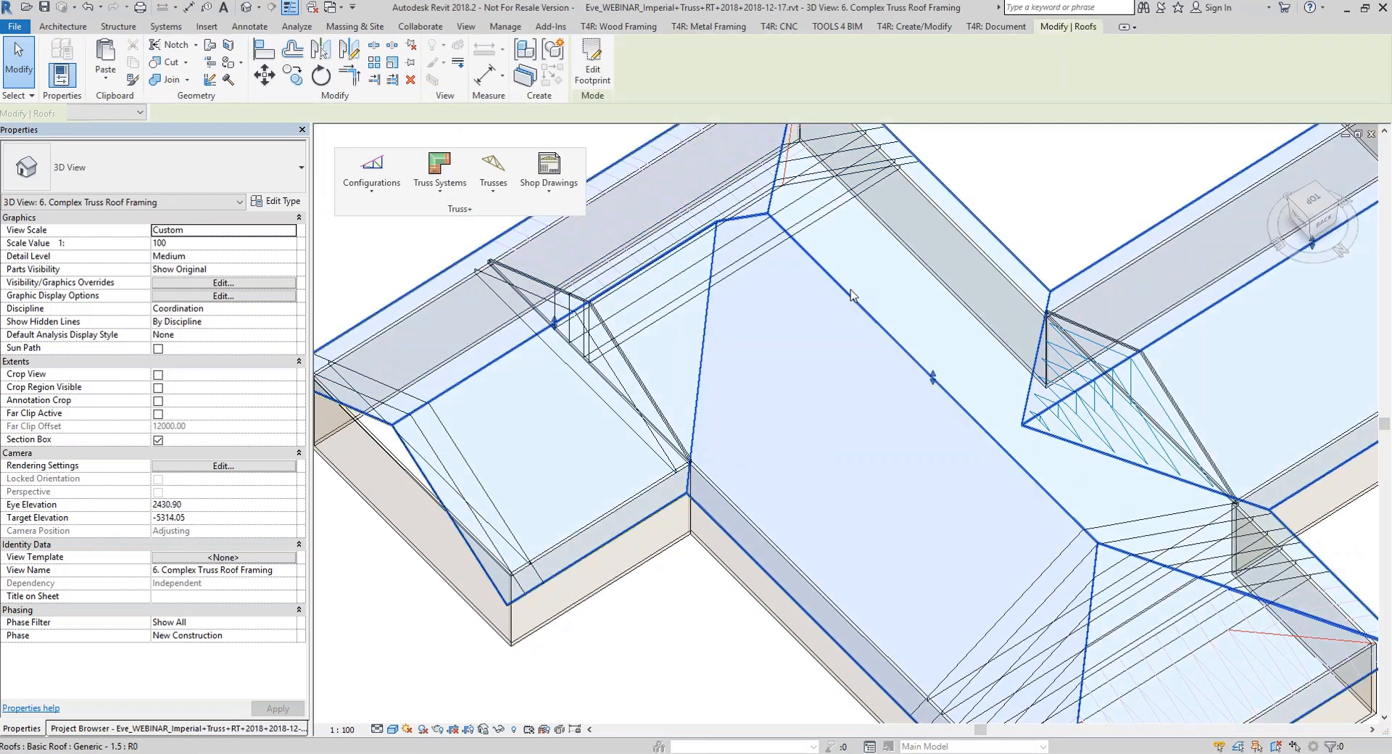
{"action": "left_click", "coordinate": [436, 188]}
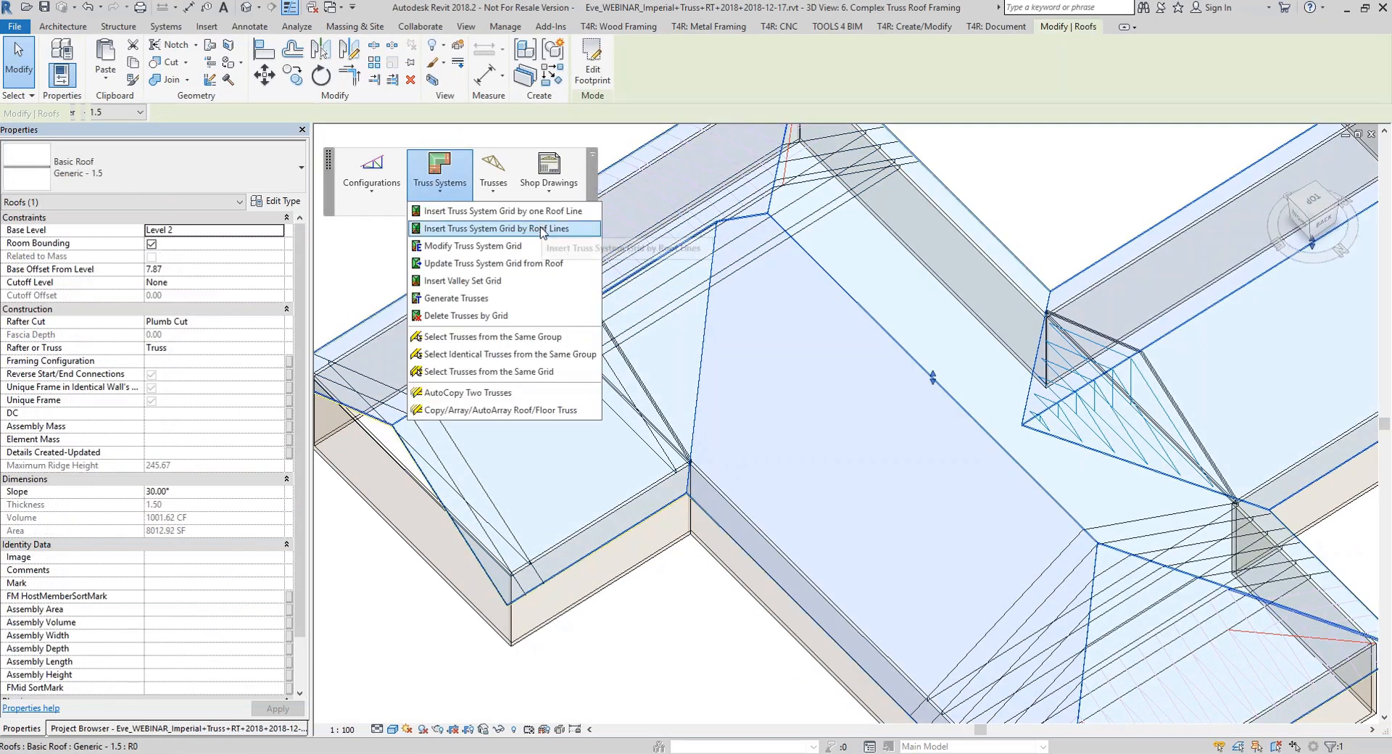
{"action": "left_click", "coordinate": [578, 230]}
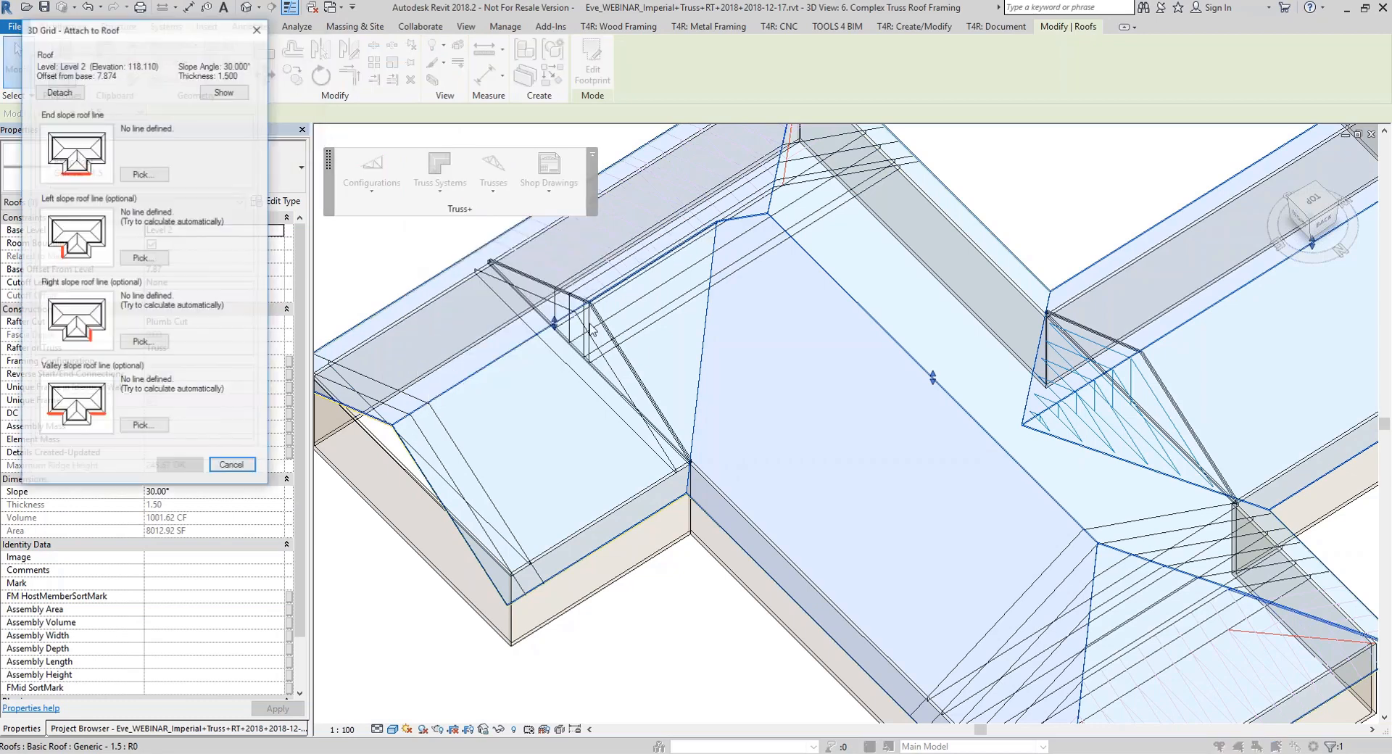
{"action": "left_click", "coordinate": [153, 174]}
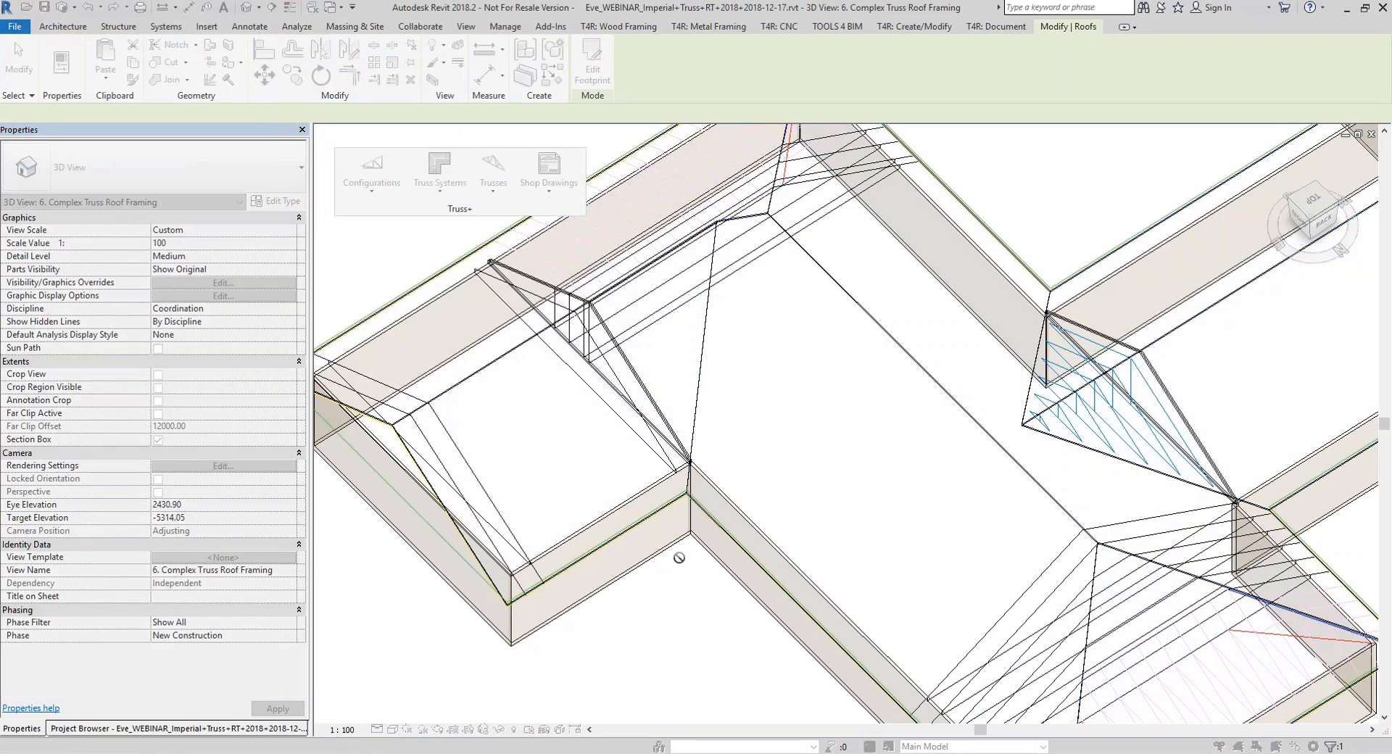
{"action": "left_click", "coordinate": [146, 259]}
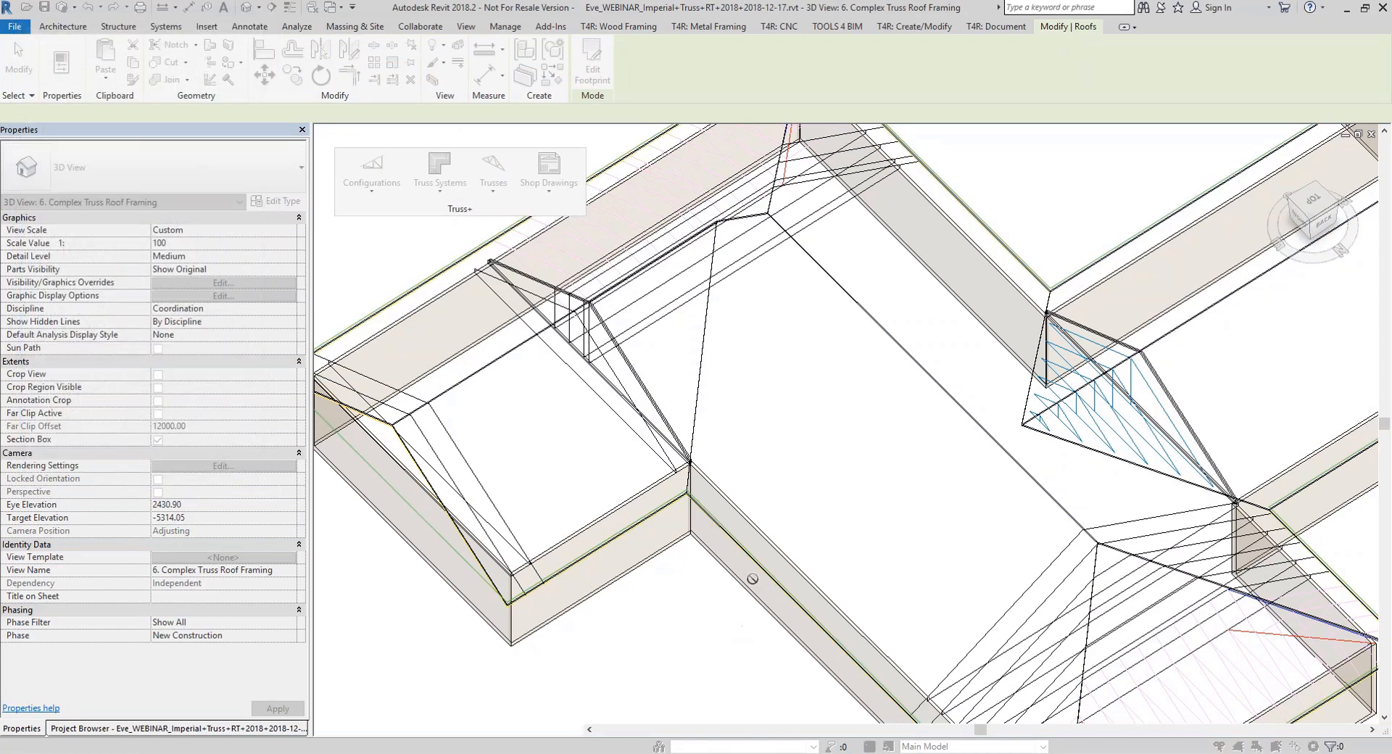
{"action": "left_click", "coordinate": [758, 572]}
{"action": "left_click", "coordinate": [146, 346]}
{"action": "left_click", "coordinate": [1035, 272]}
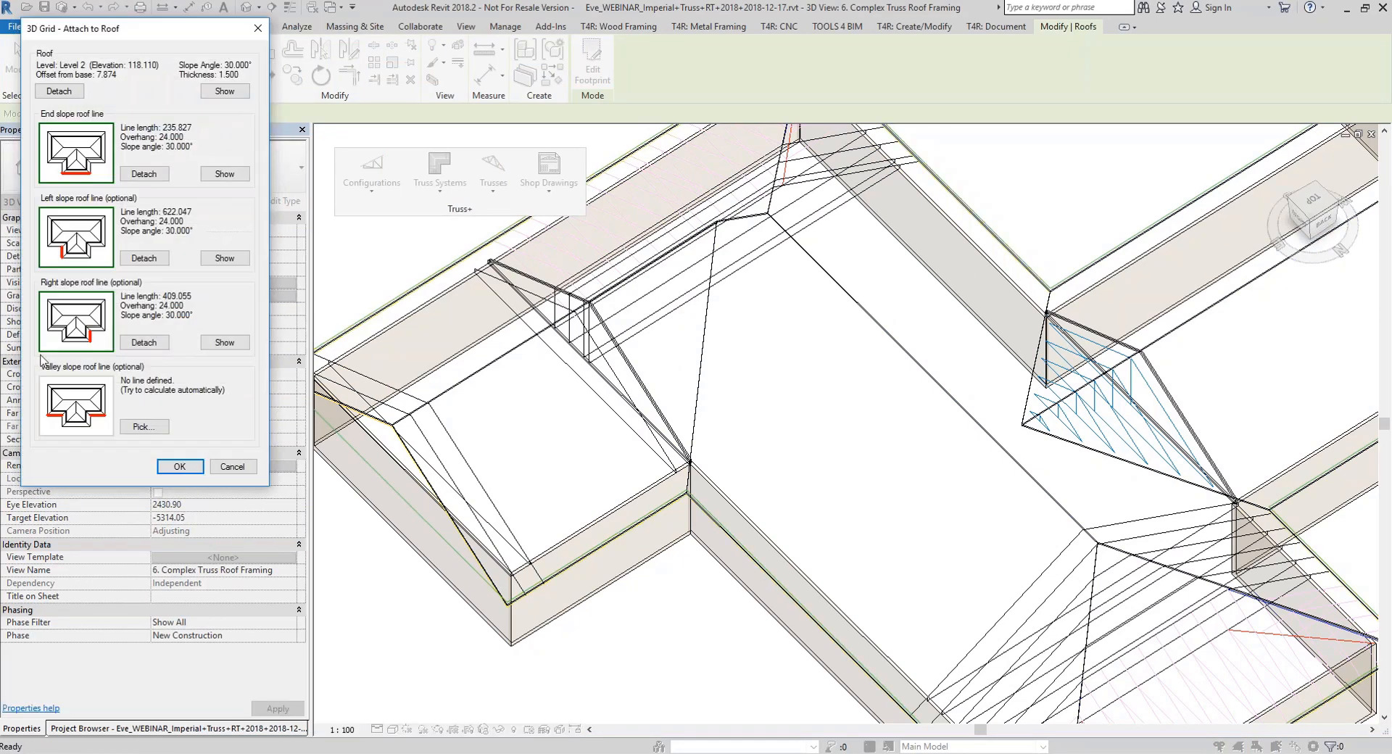
{"action": "left_click", "coordinate": [145, 427]}
{"action": "middle_click_drag", "start_coordinate": [647, 484], "coordinate": [639, 547], "text": "shift"}
{"action": "left_click", "coordinate": [644, 549]}
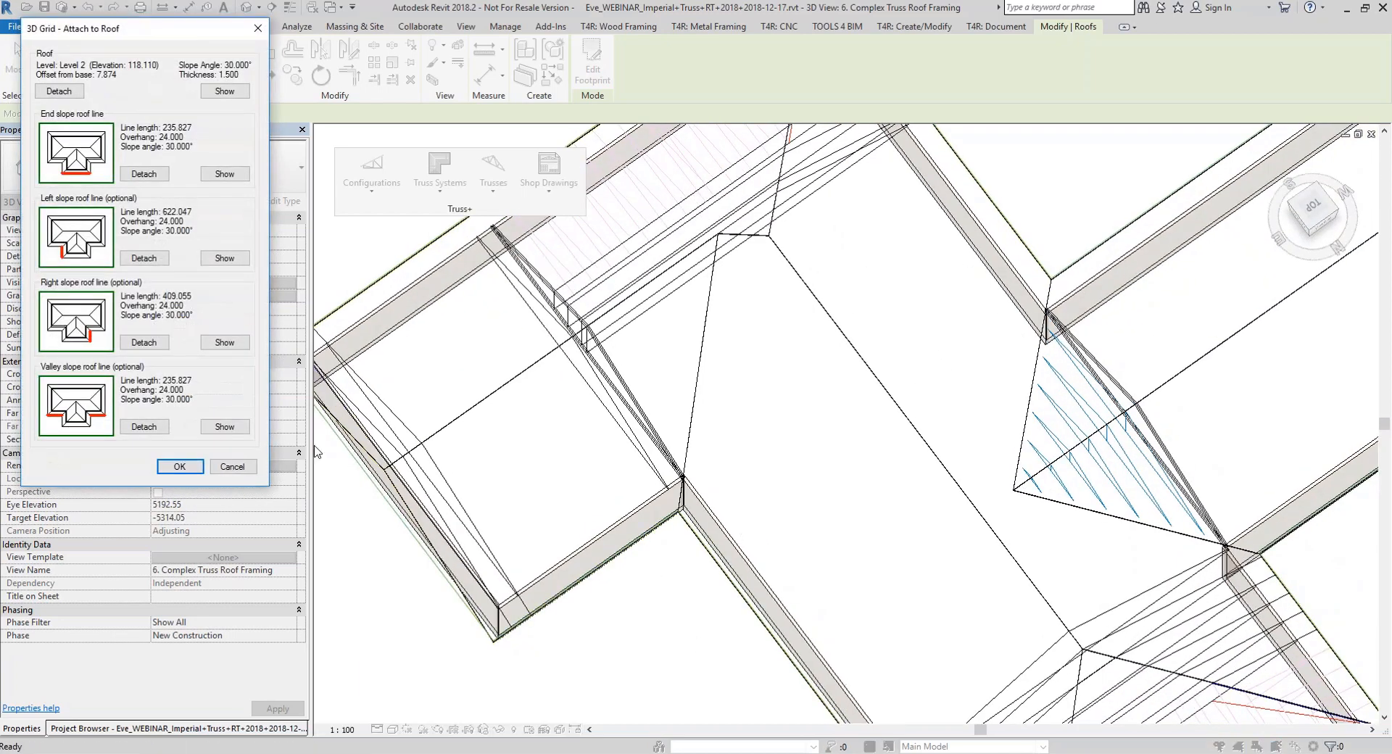
{"action": "left_click", "coordinate": [179, 468]}
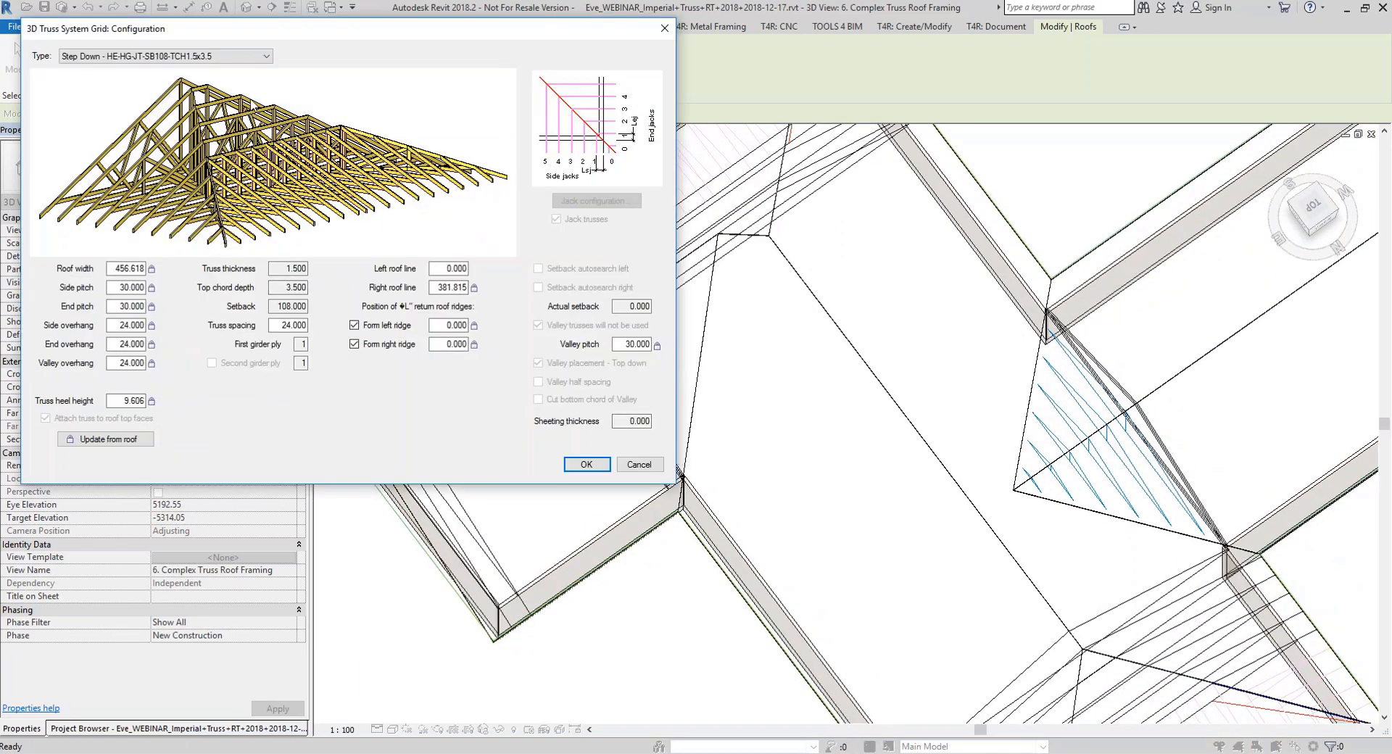
Choose the Step Down - GE- -JR-SB0-TCH1.5x3.5 type and insert the grid across the right wing at the side extension's inner corner
{"action": "left_click", "coordinate": [252, 57]}
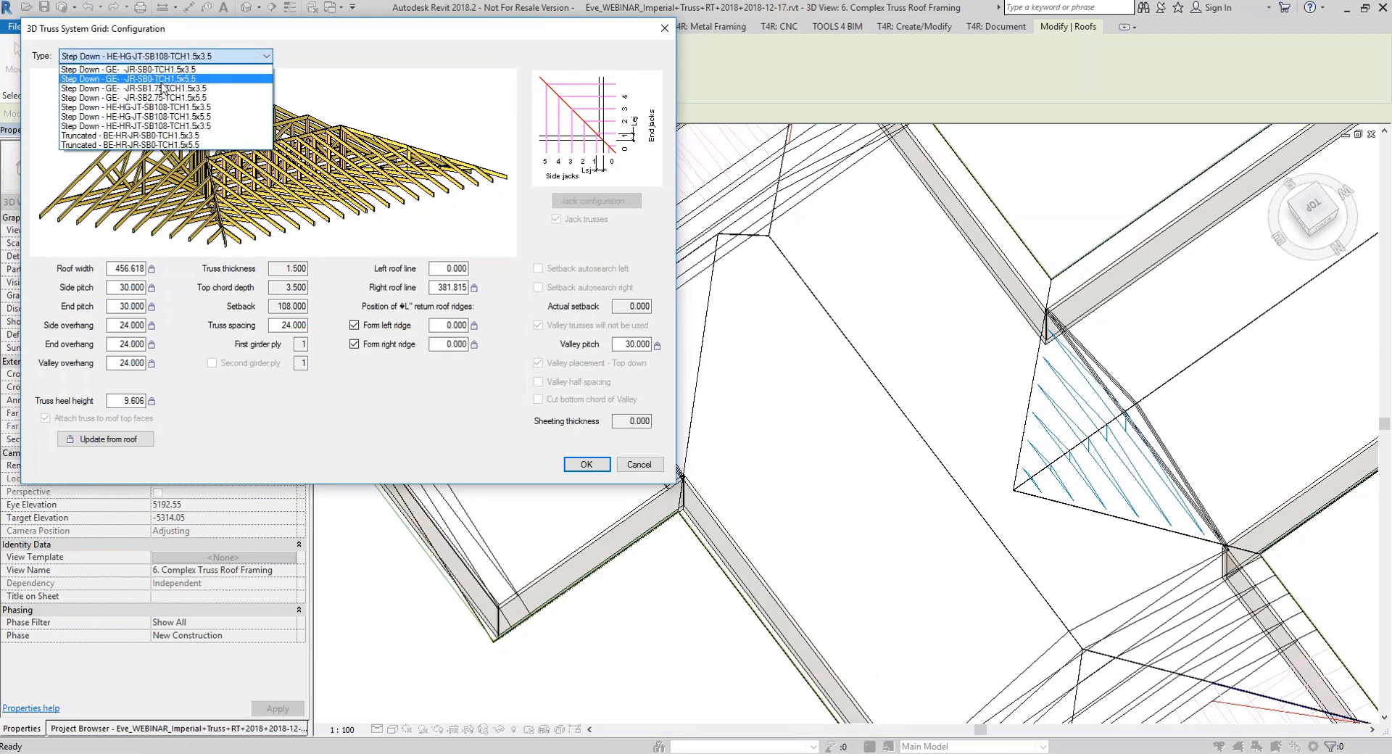
{"action": "left_click", "coordinate": [163, 69]}
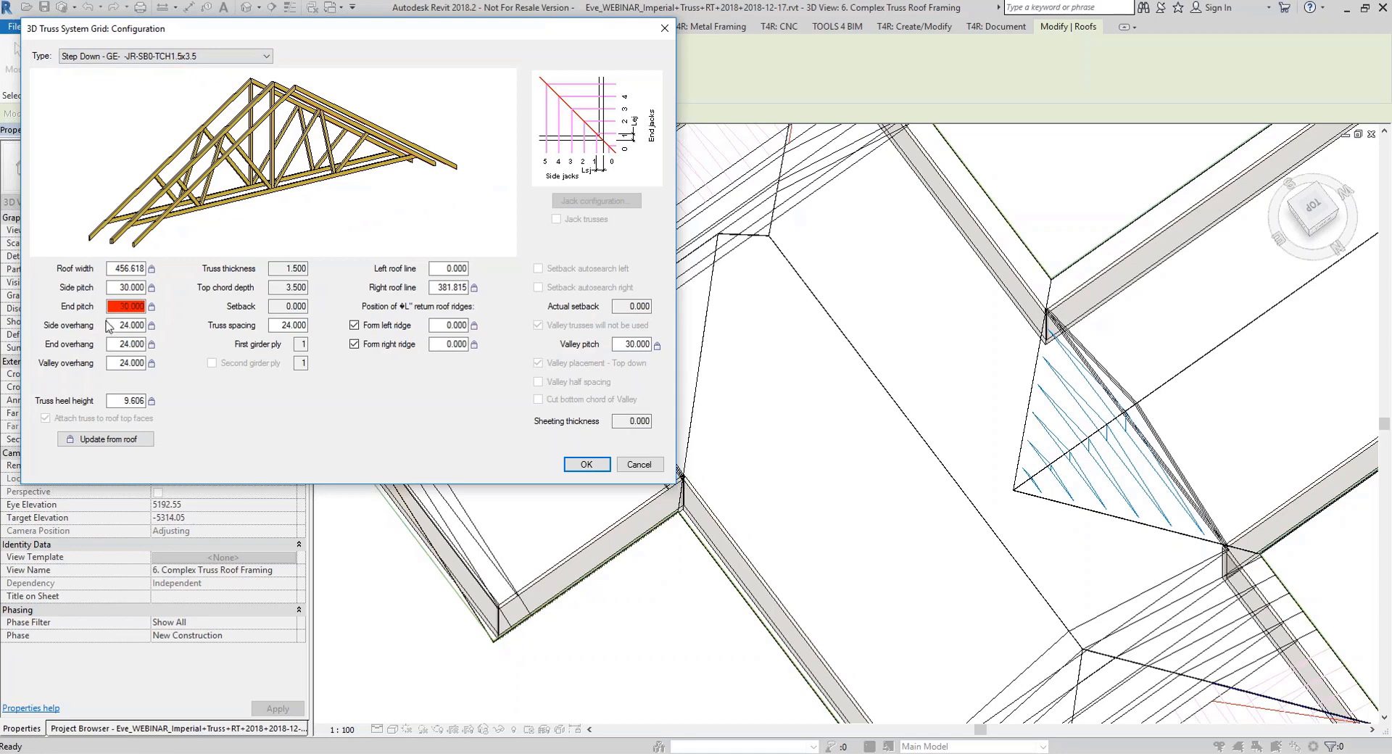
{"action": "left_click", "coordinate": [606, 464]}
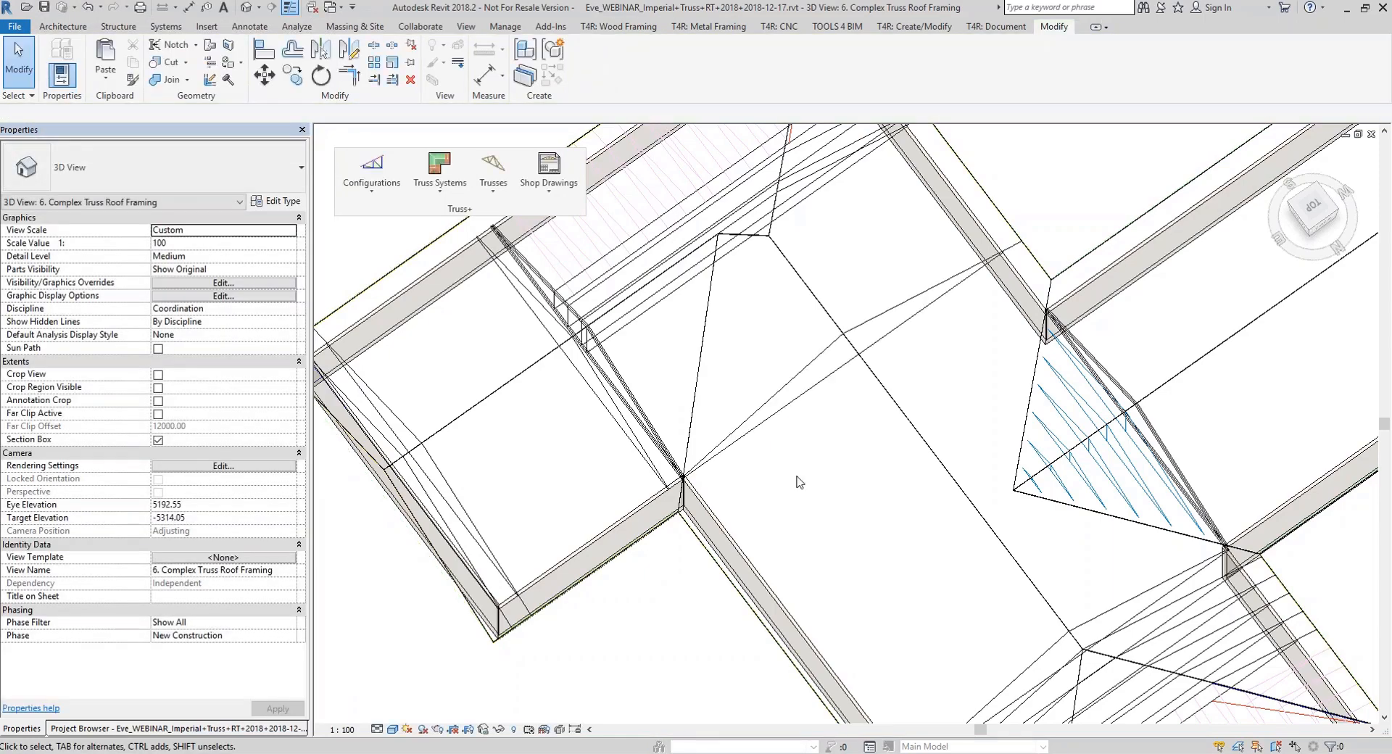
Examine the right wing's grids from several angles, including where the side extension's gable end grid meets the front hip end grid
{"action": "scroll", "coordinate": [798, 475], "scroll_direction": "down", "scroll_amount": 1}
{"action": "middle_click_drag", "start_coordinate": [802, 470], "coordinate": [860, 299], "text": "shift"}
{"action": "scroll", "coordinate": [942, 518], "scroll_direction": "down", "scroll_amount": 1}
{"action": "middle_click_drag", "start_coordinate": [942, 517], "coordinate": [863, 551], "text": "shift"}
{"action": "middle_click_drag", "start_coordinate": [1115, 563], "coordinate": [652, 283], "text": "shift"}
{"action": "scroll", "coordinate": [627, 294], "scroll_direction": "up", "scroll_amount": 6}
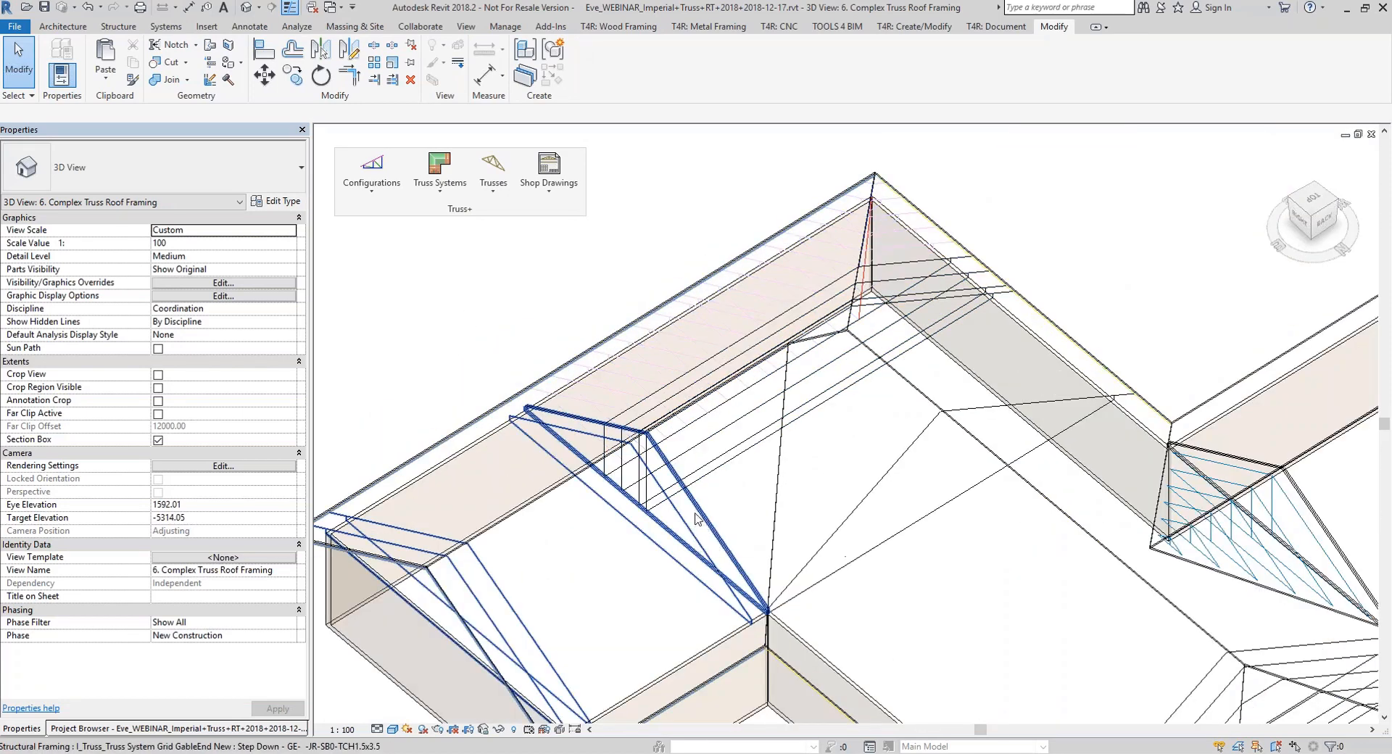
{"action": "middle_click_drag", "start_coordinate": [694, 518], "coordinate": [731, 359], "text": "shift"}
Insert a valley set grid for the side extension's gable end grid where it meets the right wing
{"action": "left_click", "coordinate": [729, 363]}
{"action": "middle_click_drag", "start_coordinate": [698, 426], "coordinate": [872, 513], "text": "shift"}
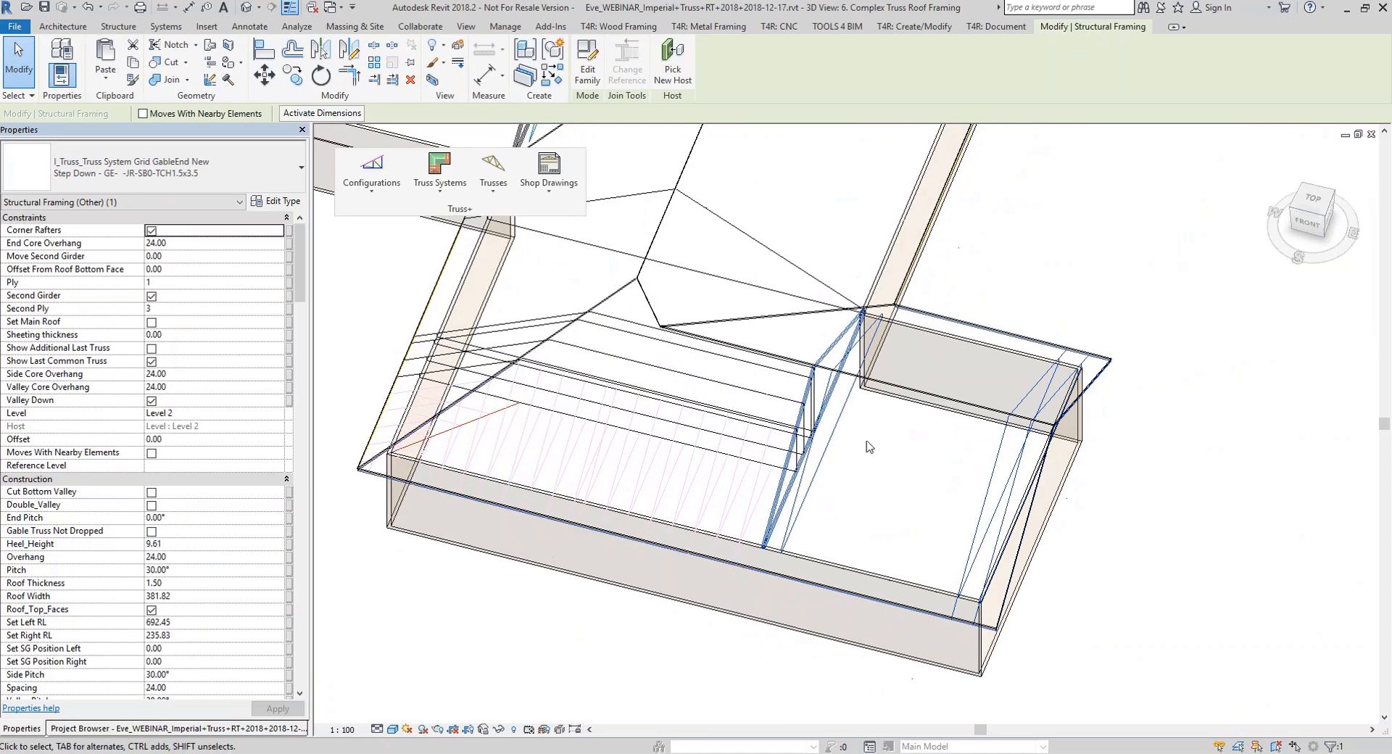
{"action": "scroll", "coordinate": [825, 337], "scroll_direction": "up", "scroll_amount": 2}
{"action": "middle_click_drag", "start_coordinate": [795, 341], "coordinate": [678, 453], "text": "shift"}
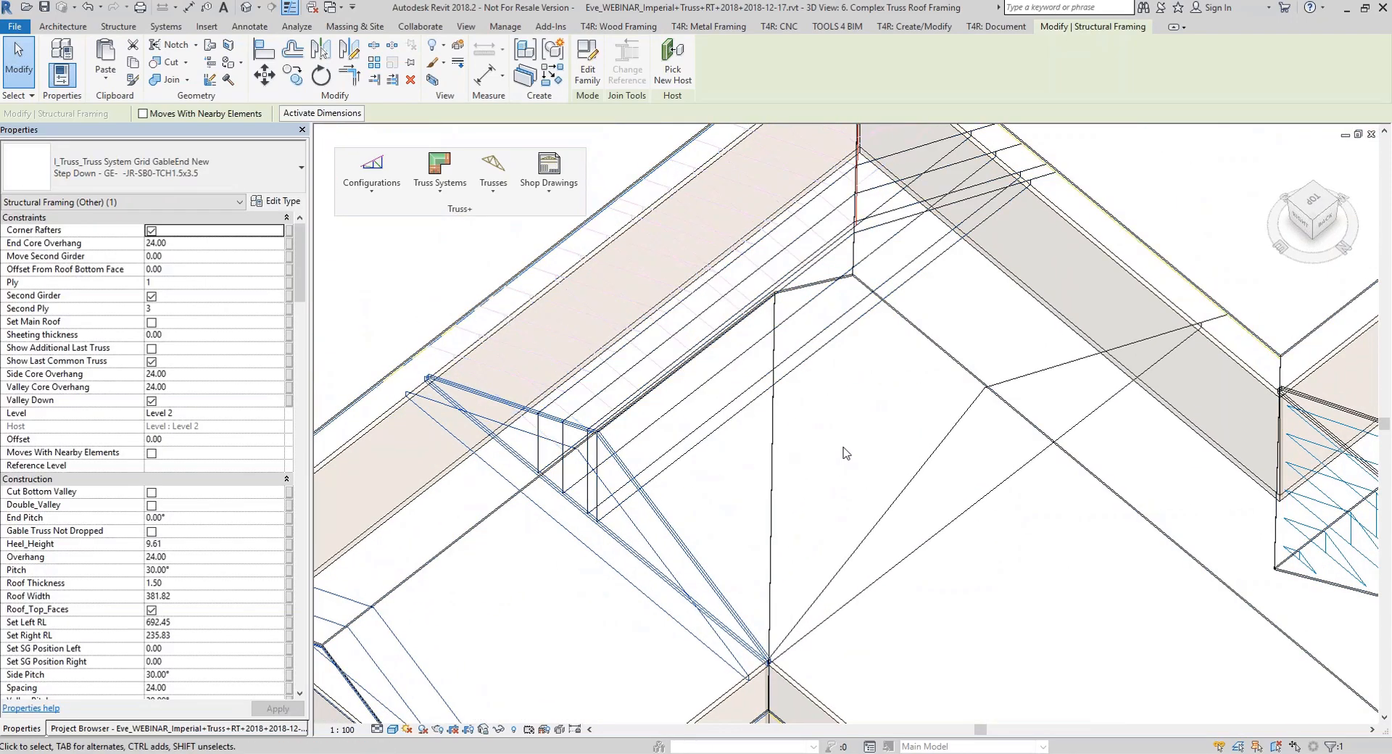
{"action": "left_click", "coordinate": [437, 190]}
{"action": "left_click", "coordinate": [464, 281]}
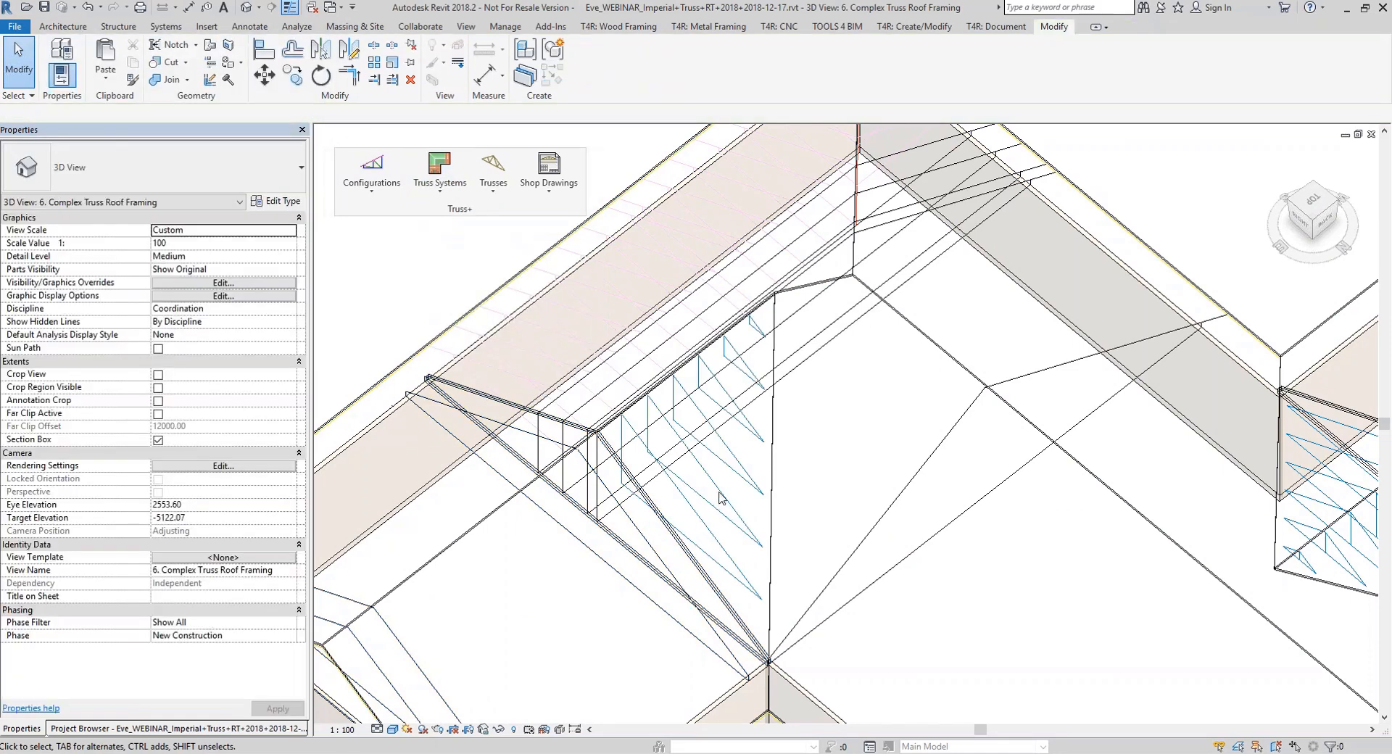
{"action": "left_click", "coordinate": [729, 518]}
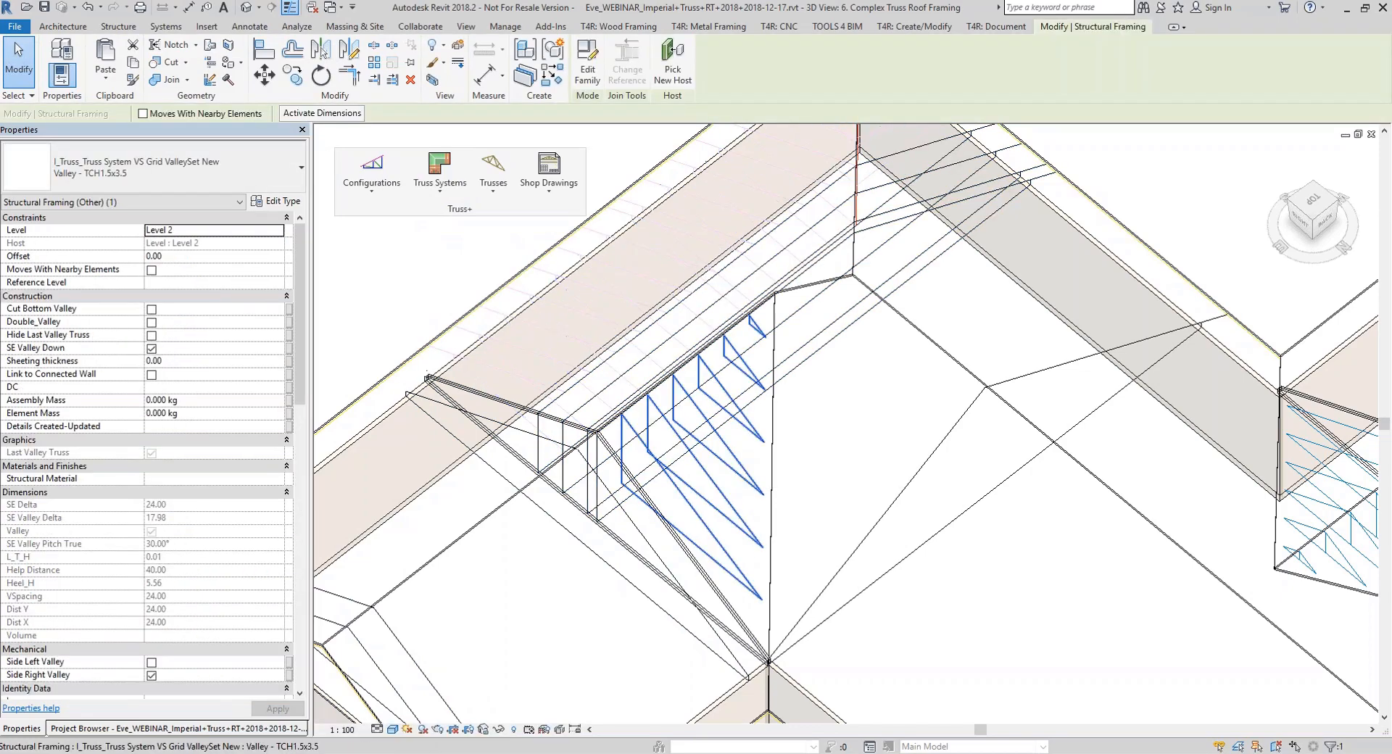
{"action": "middle_click_drag", "start_coordinate": [914, 622], "coordinate": [986, 533], "text": "shift"}
{"action": "left_click", "coordinate": [1145, 467]}
Generate common trusses, 2x4 jack rafters and gable end trusses for the side extension's Step Down - GE- -JR-SB0-TCH1.5x3.5 grid
{"action": "scroll", "coordinate": [1145, 467], "scroll_direction": "down", "scroll_amount": 2}
{"action": "middle_click_drag", "start_coordinate": [916, 628], "coordinate": [932, 502]}
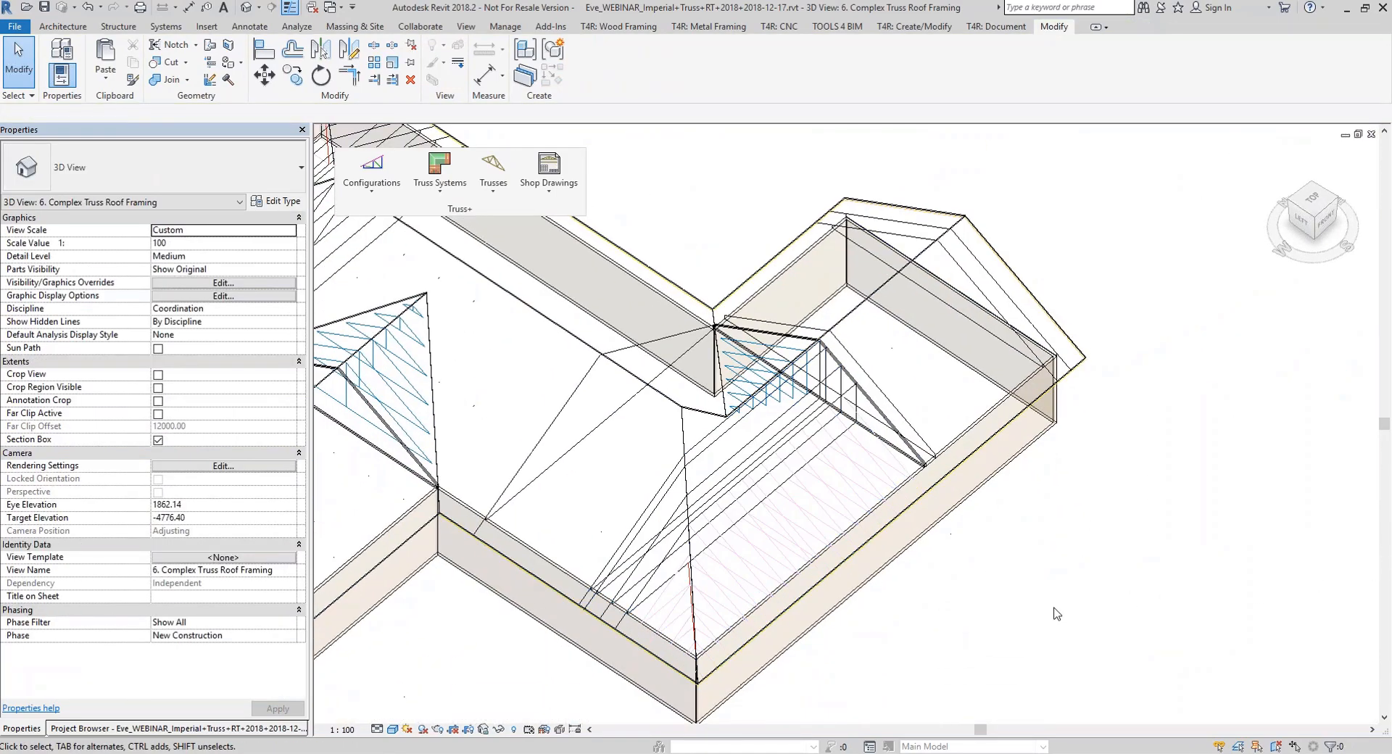
{"action": "scroll", "coordinate": [941, 380], "scroll_direction": "up", "scroll_amount": 2}
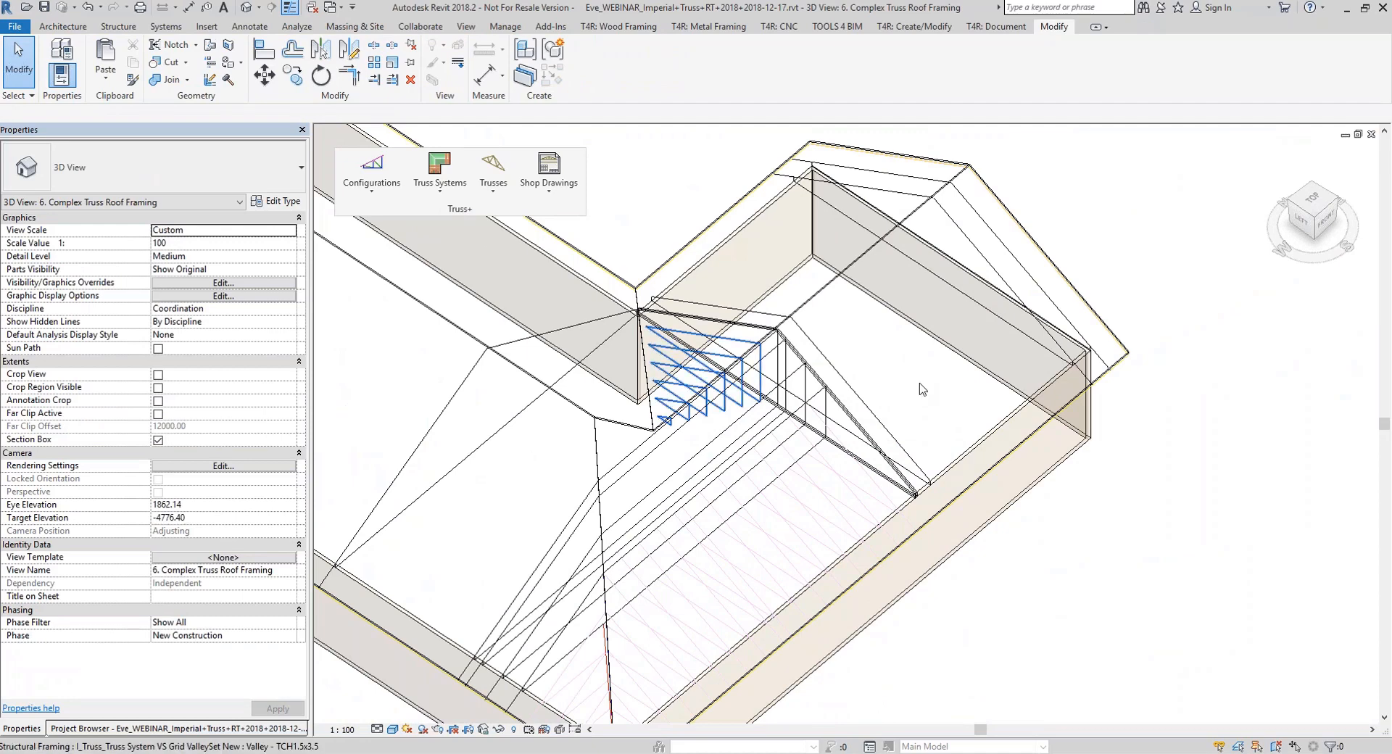
{"action": "left_click", "coordinate": [887, 447]}
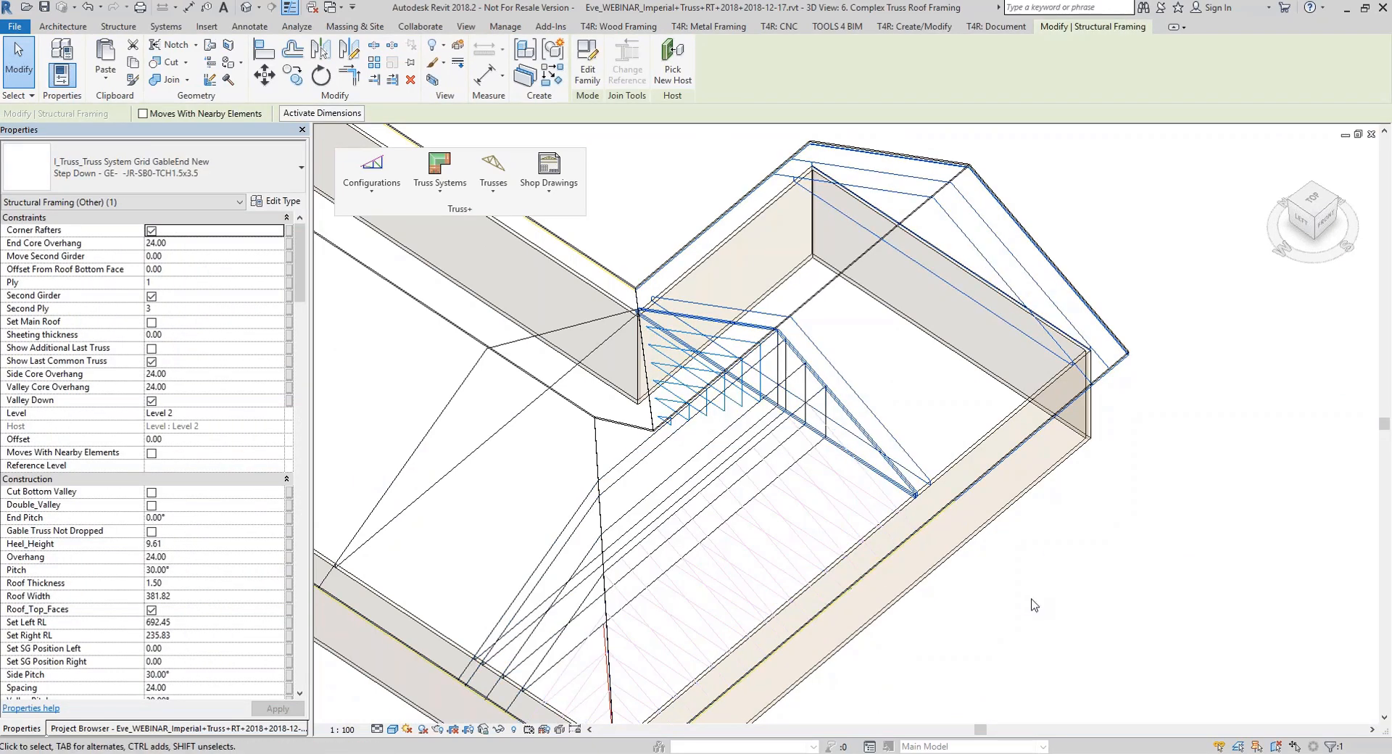
{"action": "left_click", "coordinate": [1063, 595]}
{"action": "scroll", "coordinate": [1062, 583], "scroll_direction": "down", "scroll_amount": 4}
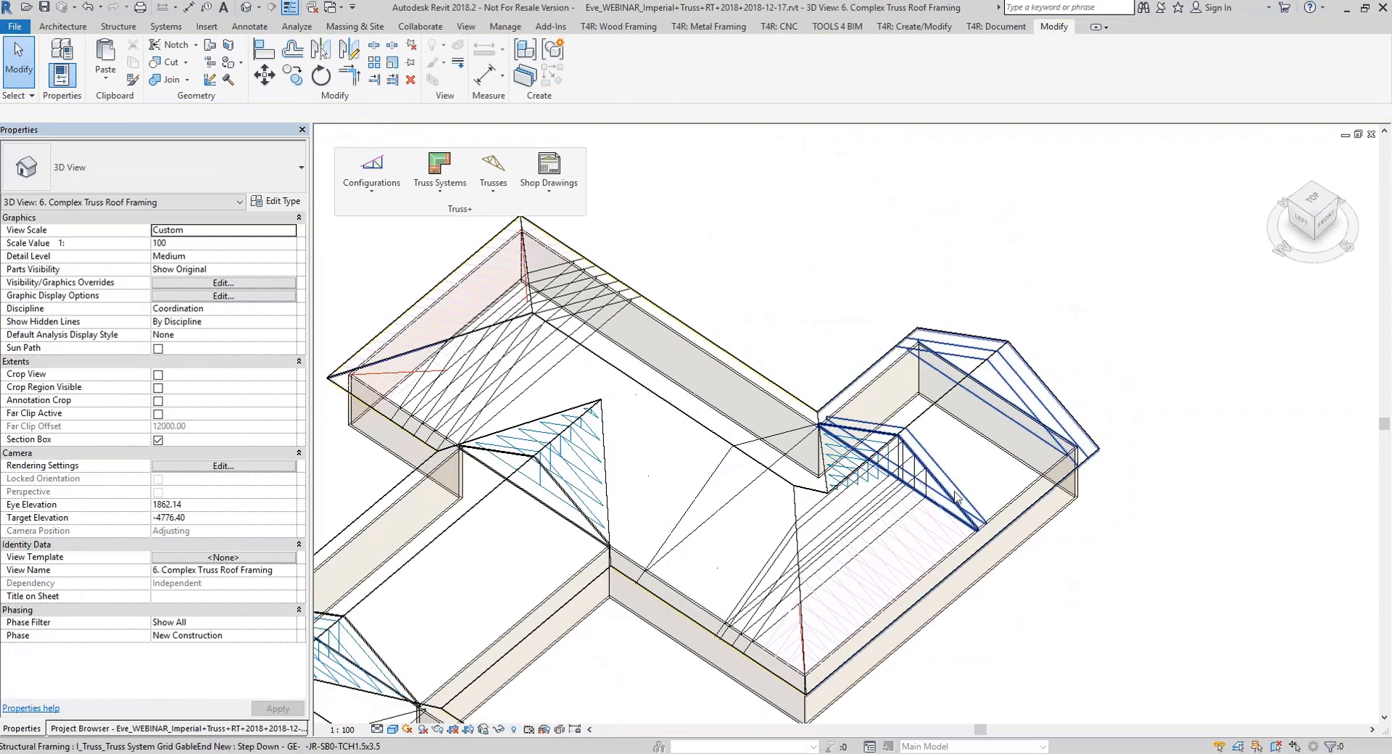
{"action": "scroll", "coordinate": [950, 482], "scroll_direction": "up", "scroll_amount": 3}
{"action": "left_click", "coordinate": [950, 482]}
{"action": "left_click", "coordinate": [489, 190]}
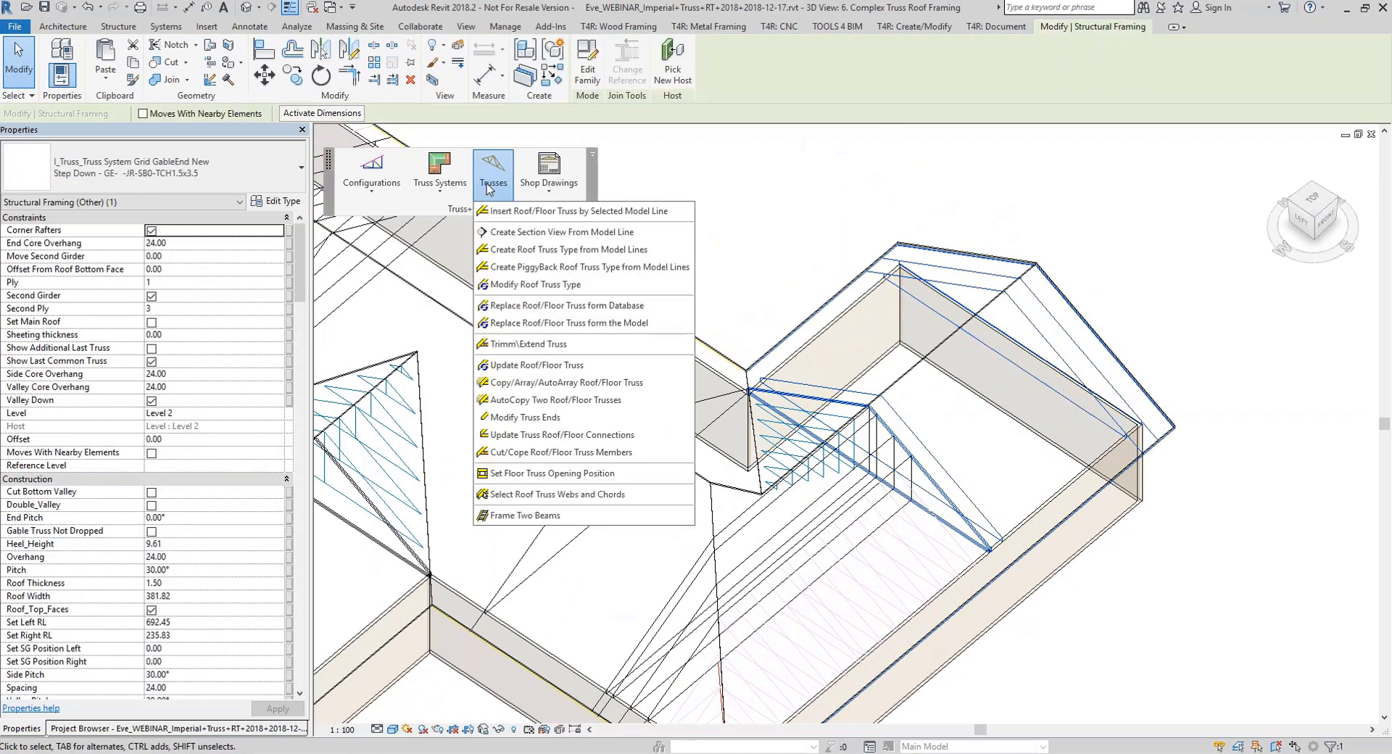
{"action": "left_click", "coordinate": [440, 177]}
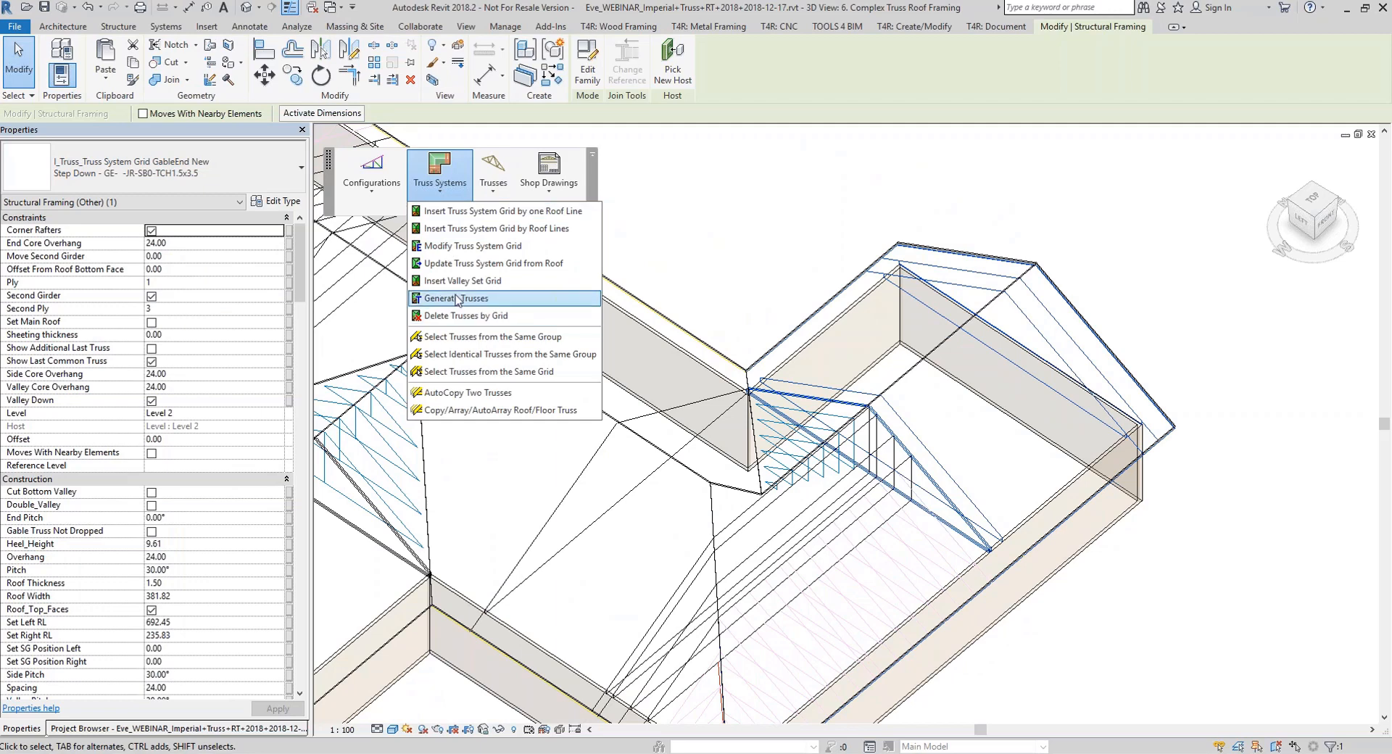
{"action": "left_click", "coordinate": [508, 298]}
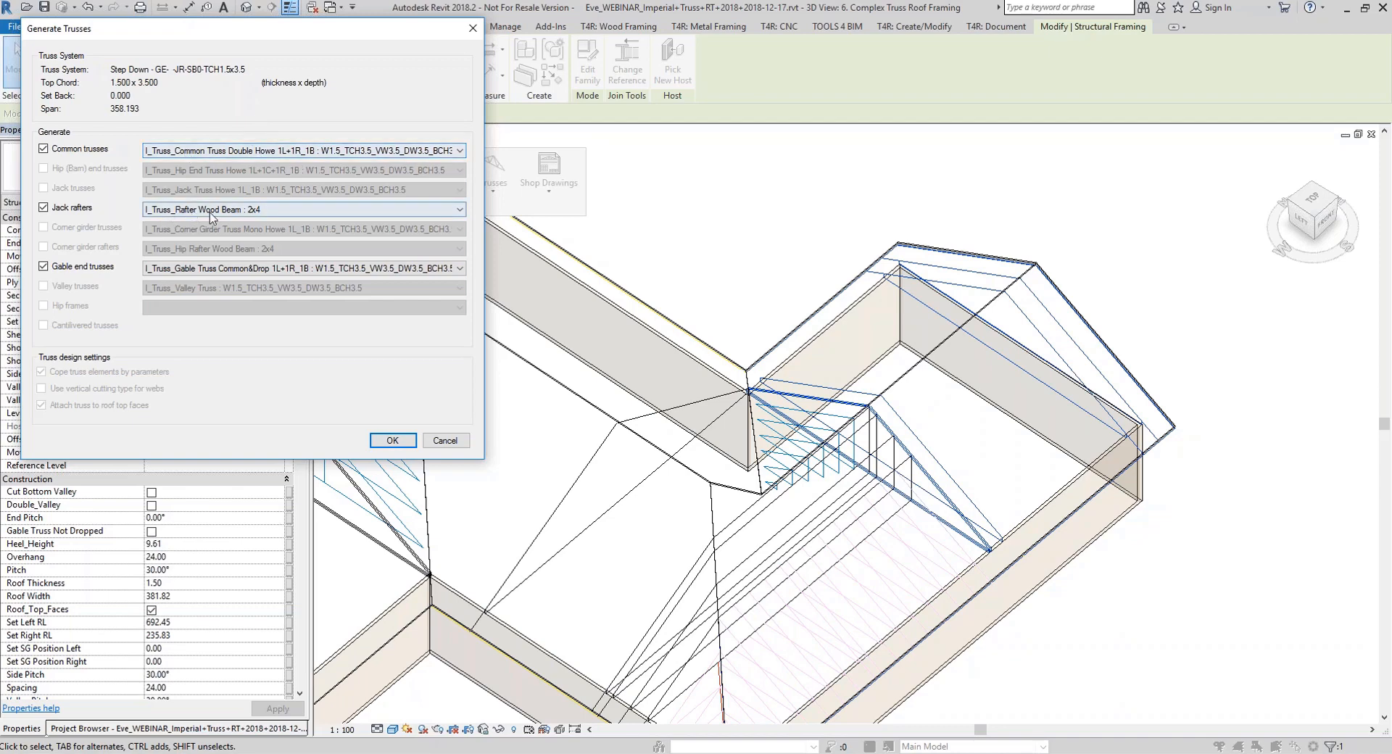
{"action": "left_click", "coordinate": [392, 441]}
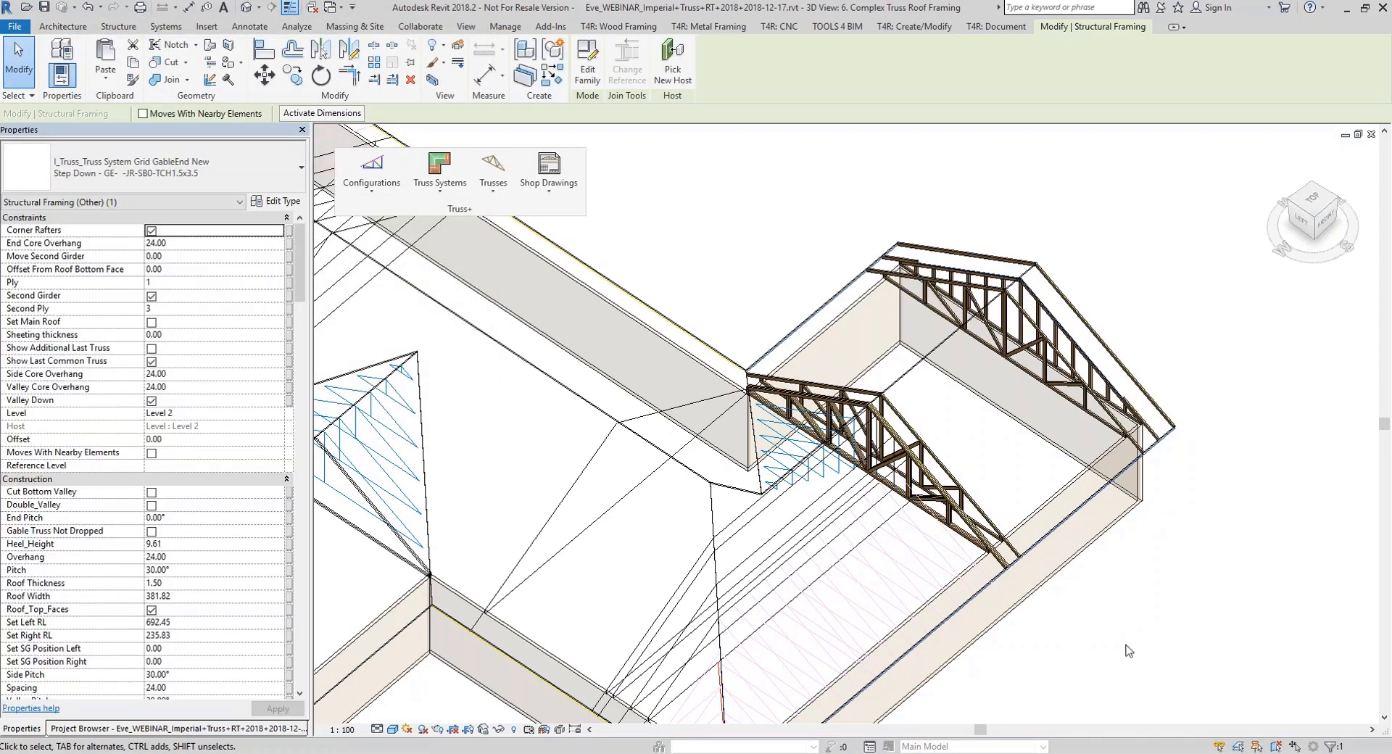
Generate trusses for the right wing's front hip end grid, using I_Truss_Hip End Truss Mono Howe 1L+1R_1B for the hip end trusses
{"action": "scroll", "coordinate": [881, 406], "scroll_direction": "up", "scroll_amount": 2}
{"action": "scroll", "coordinate": [881, 406], "scroll_direction": "down", "scroll_amount": 2}
{"action": "middle_click_drag", "start_coordinate": [825, 603], "coordinate": [835, 528]}
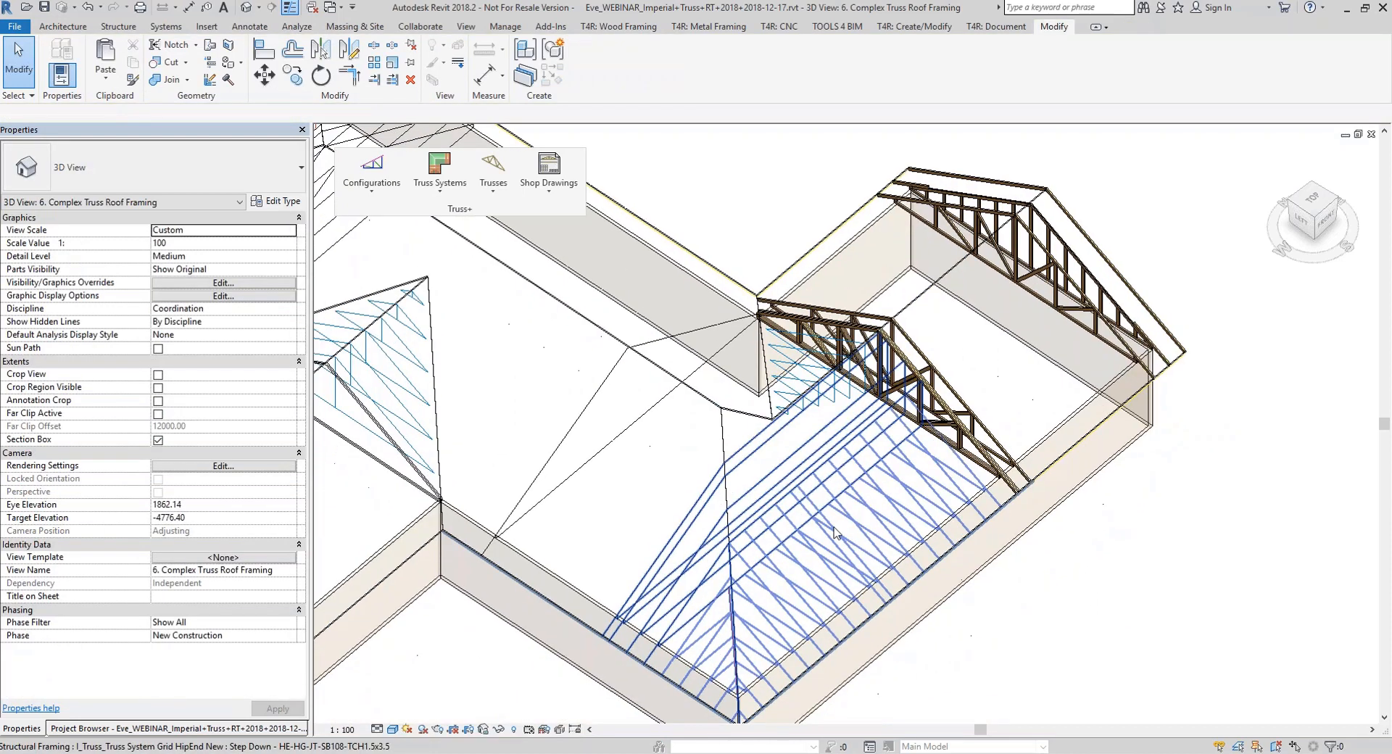
{"action": "left_click", "coordinate": [834, 531]}
{"action": "left_click", "coordinate": [440, 173]}
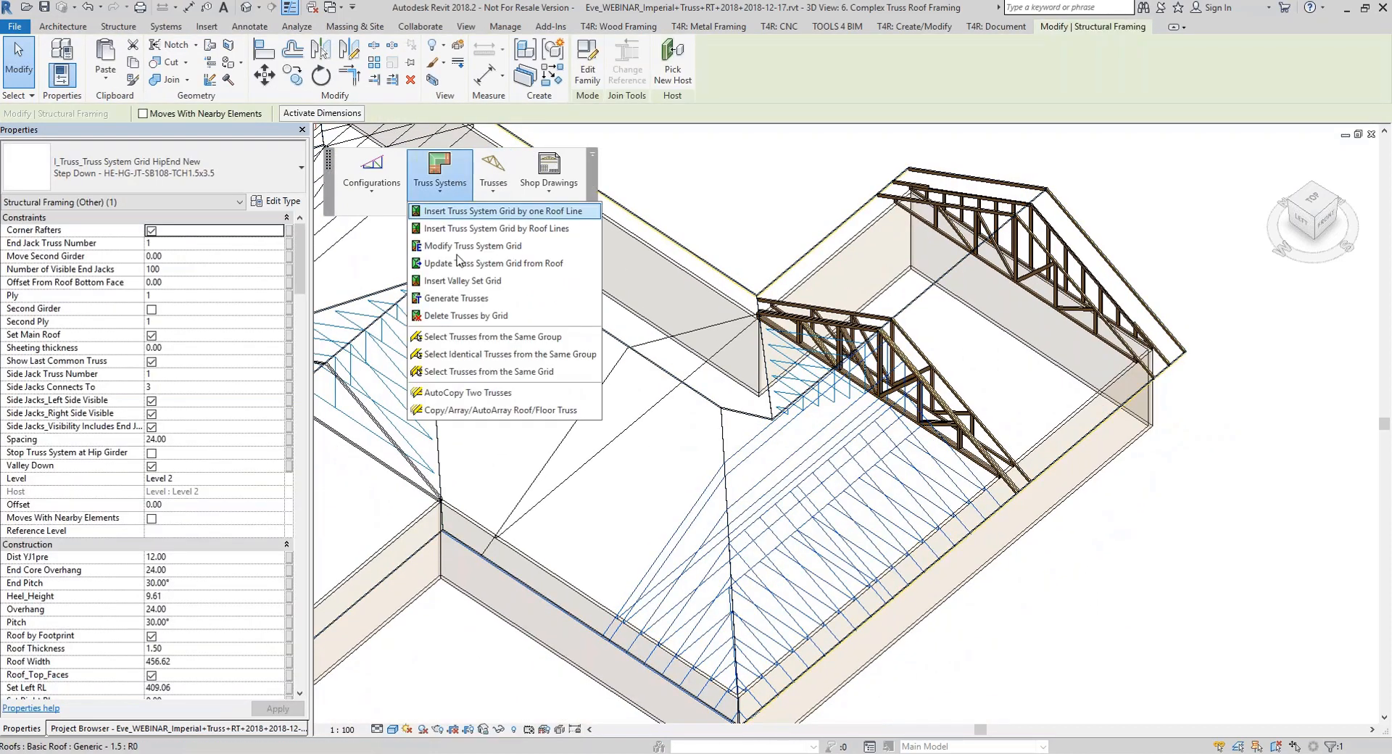
{"action": "left_click", "coordinate": [468, 308]}
{"action": "left_click", "coordinate": [871, 548]}
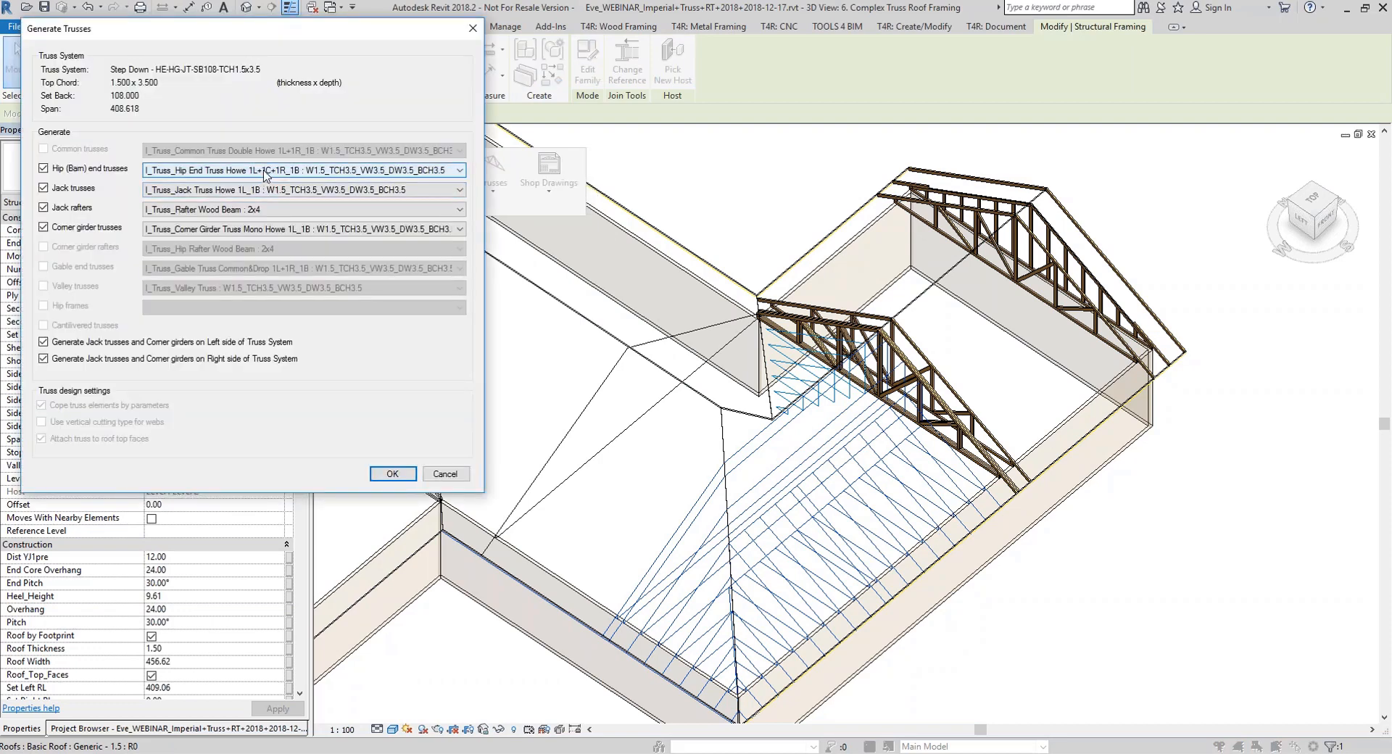
{"action": "left_click", "coordinate": [242, 171]}
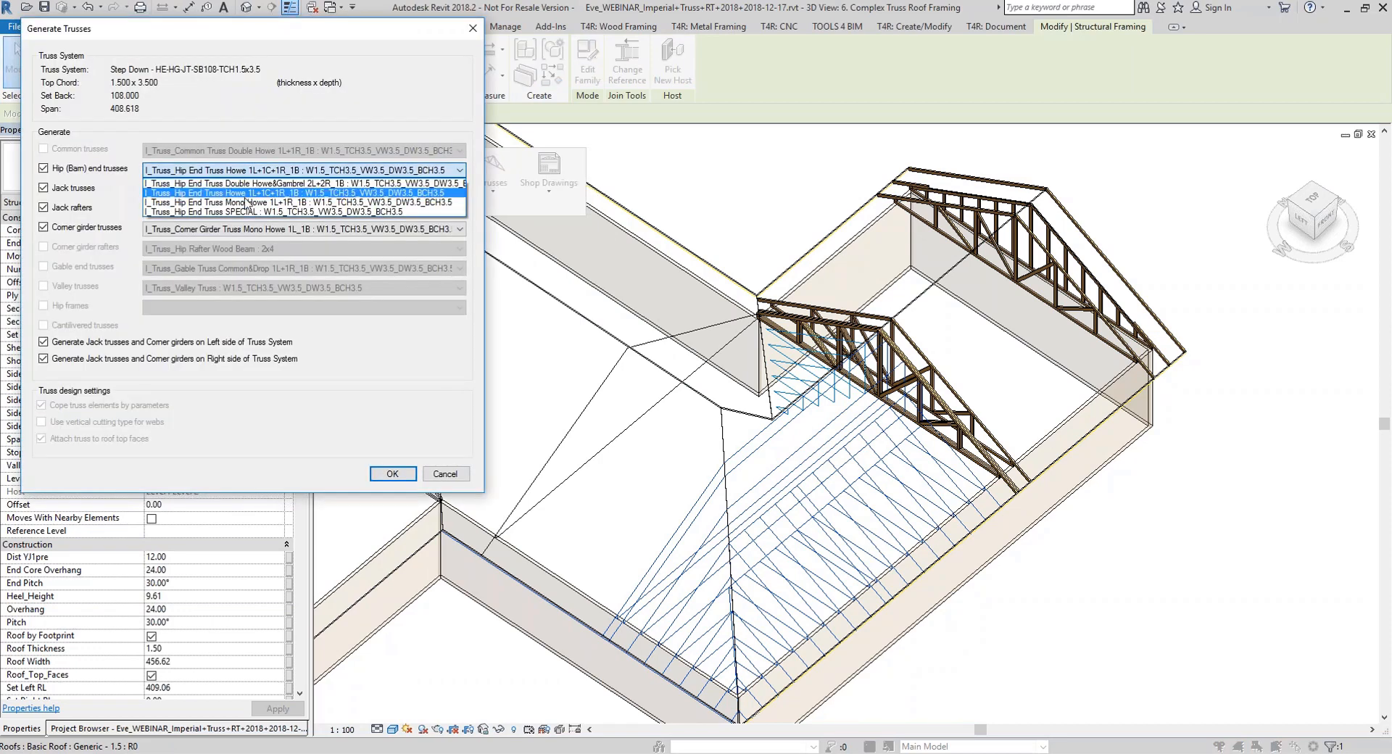
{"action": "left_click", "coordinate": [245, 196]}
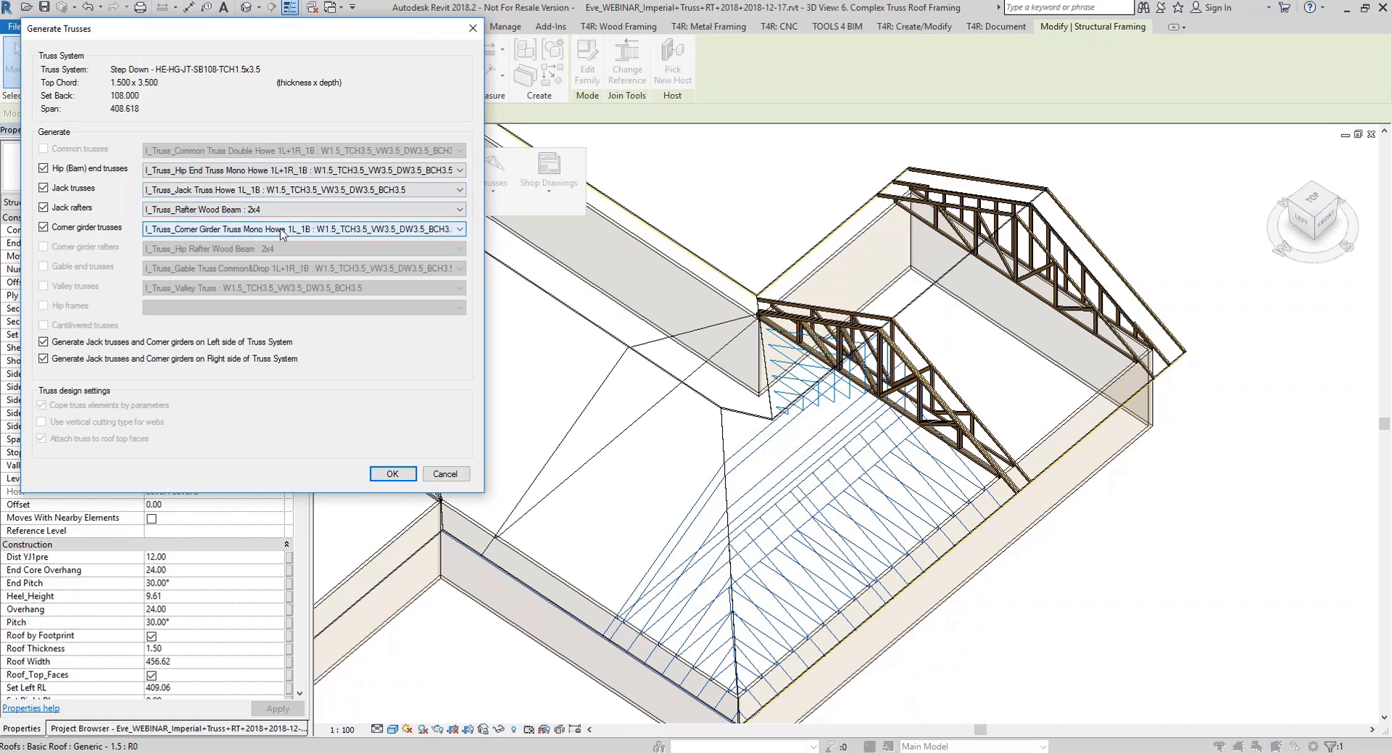
{"action": "left_click", "coordinate": [392, 474]}
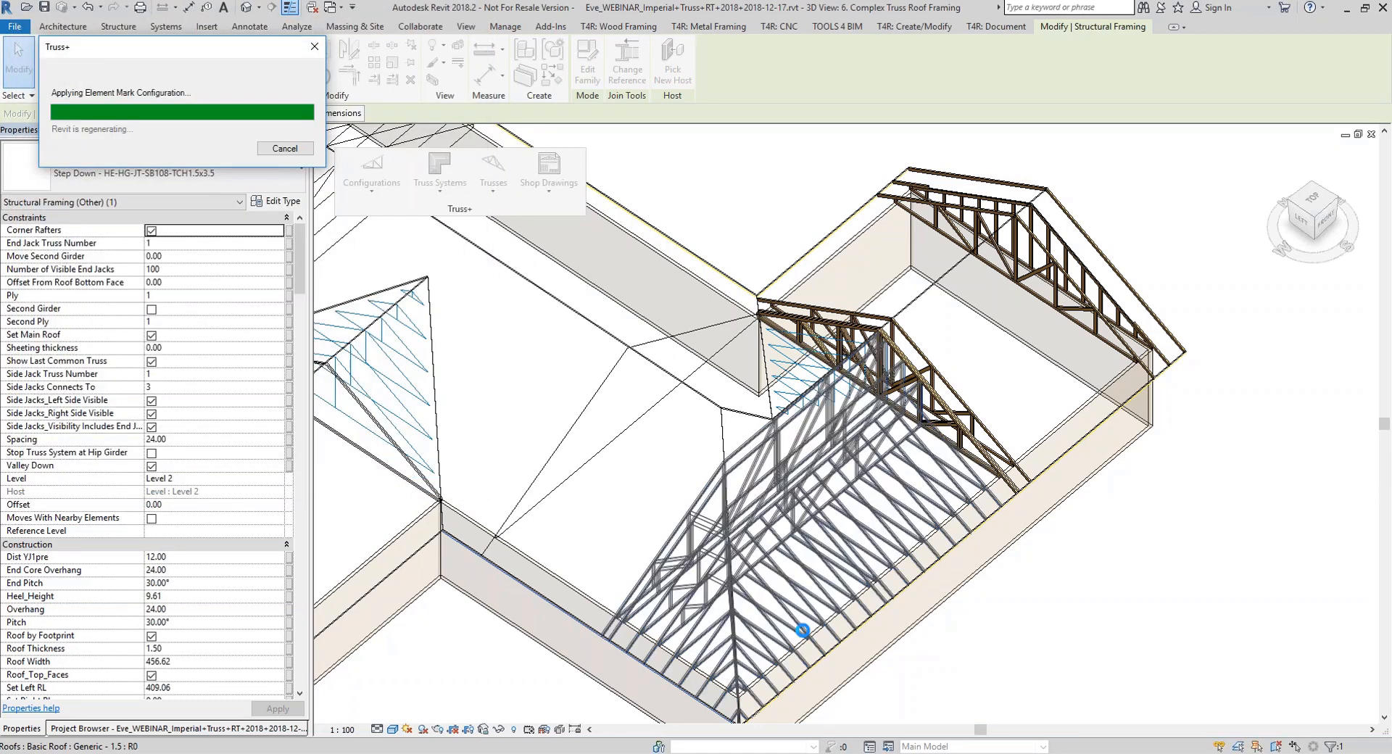
Generate the valley trusses for the side extension's valley set grid
{"action": "middle_click_drag", "start_coordinate": [920, 625], "coordinate": [758, 591], "text": "shift"}
{"action": "scroll", "coordinate": [728, 475], "scroll_direction": "up", "scroll_amount": 3}
{"action": "middle_click_drag", "start_coordinate": [728, 454], "coordinate": [1088, 638], "text": "shift"}
{"action": "left_click", "coordinate": [1090, 642]}
{"action": "middle_click_drag", "start_coordinate": [1044, 472], "coordinate": [1150, 497], "text": "shift"}
{"action": "left_click", "coordinate": [445, 188]}
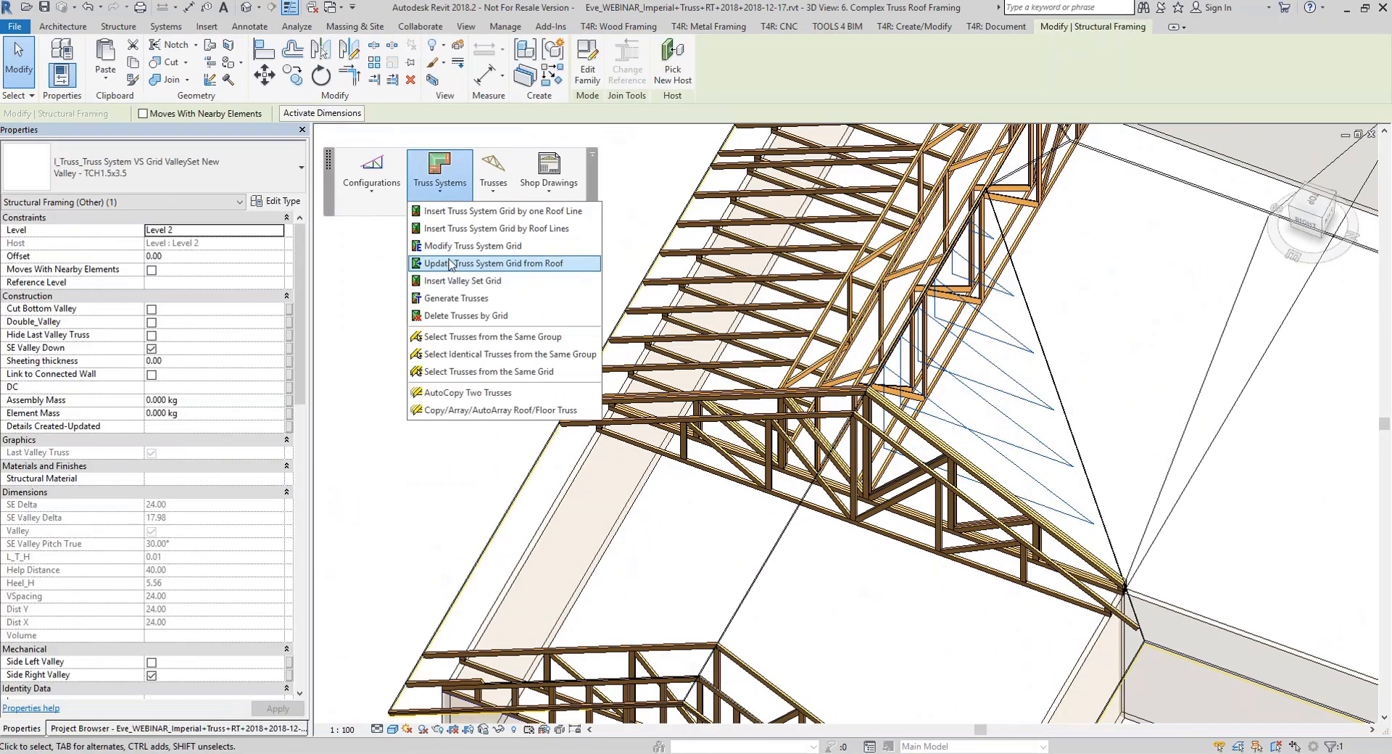
{"action": "left_click", "coordinate": [456, 299]}
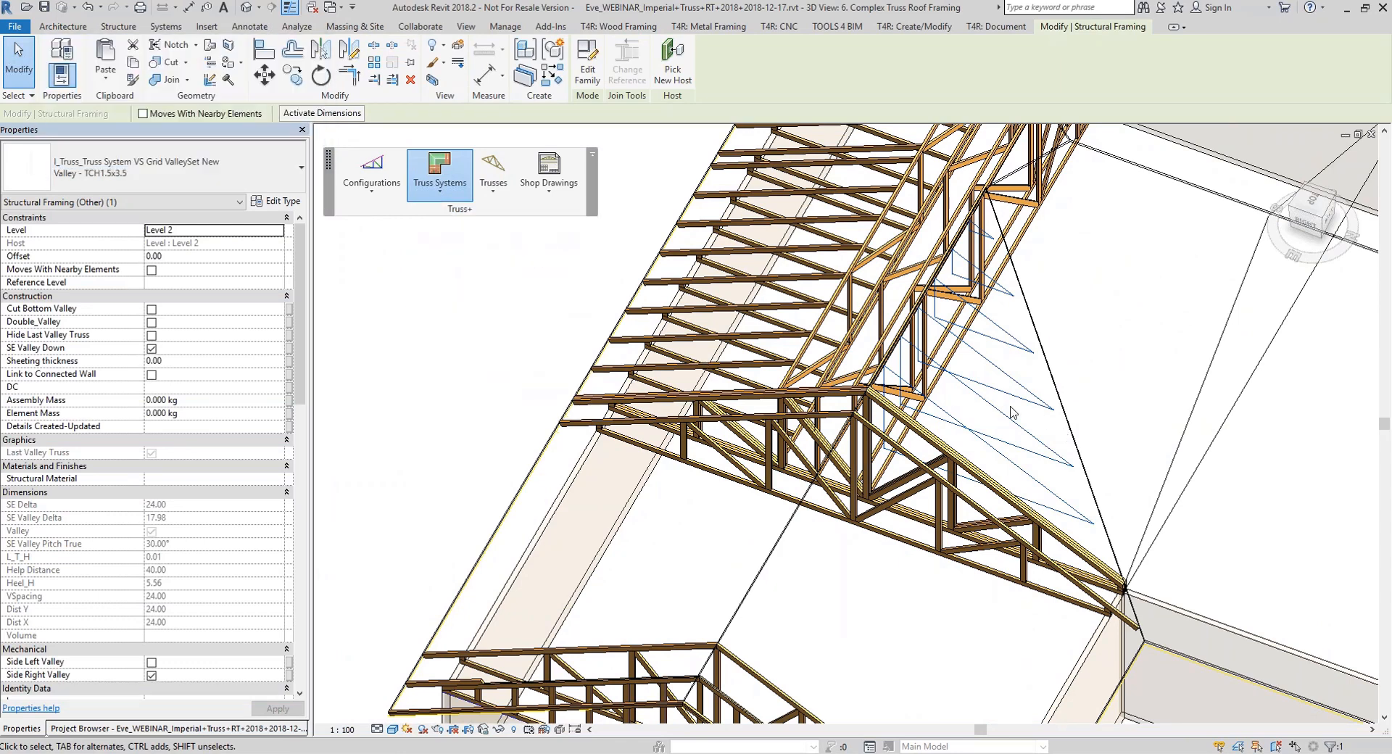
{"action": "left_click", "coordinate": [293, 288]}
{"action": "left_click", "coordinate": [293, 302]}
{"action": "left_click", "coordinate": [393, 440]}
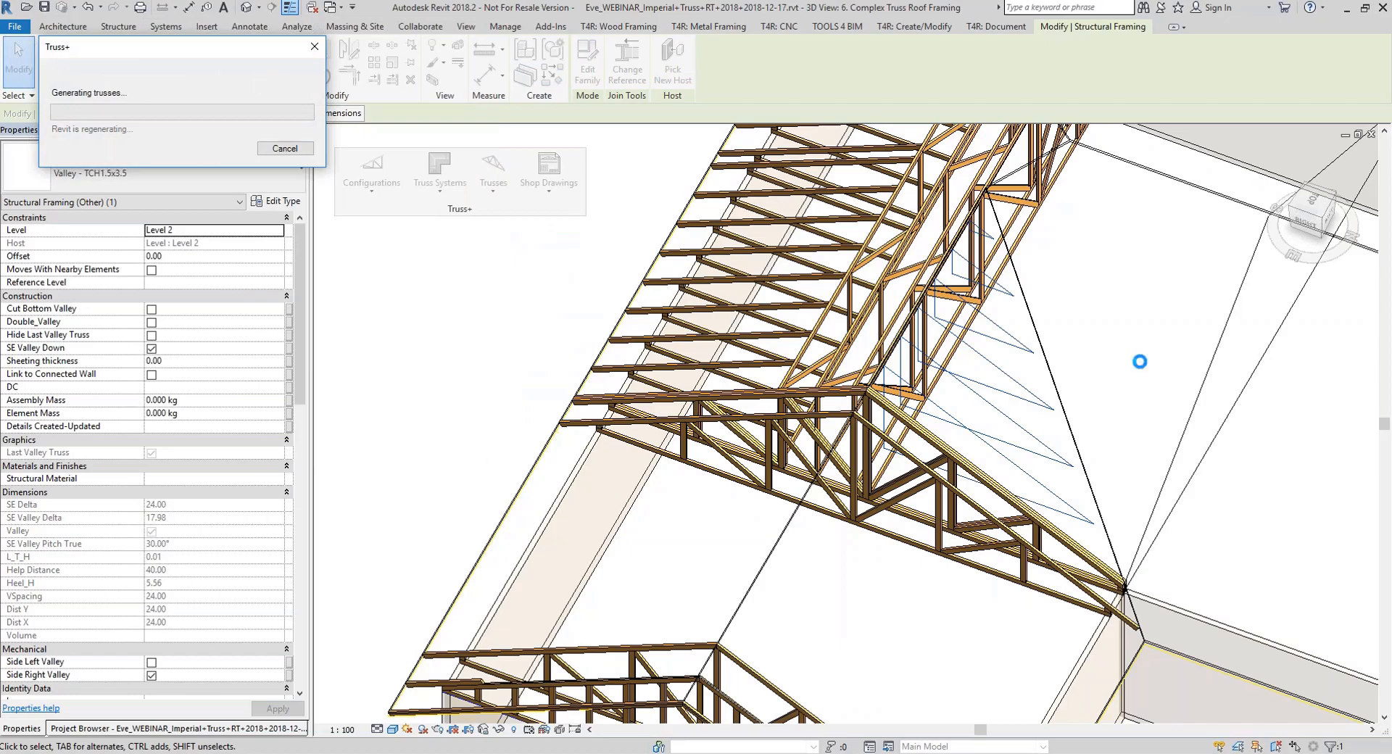
{"action": "middle_click_drag", "start_coordinate": [1158, 325], "coordinate": [1042, 602], "text": "shift"}
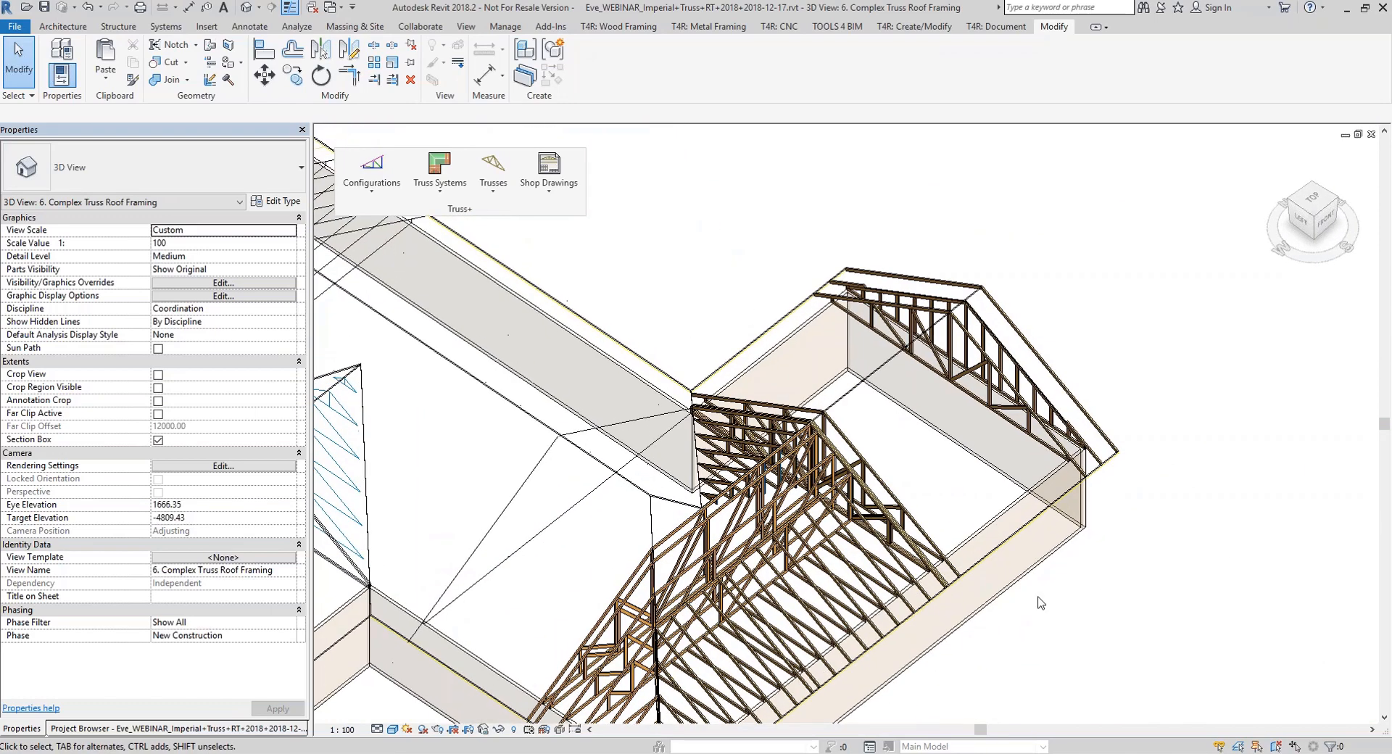
Open the 3D view 7. Complex Truss Roof and examine the framing where the side extension joins the right wing
{"action": "left_click", "coordinate": [148, 729]}
{"action": "scroll", "coordinate": [849, 375], "scroll_direction": "down", "scroll_amount": 6}
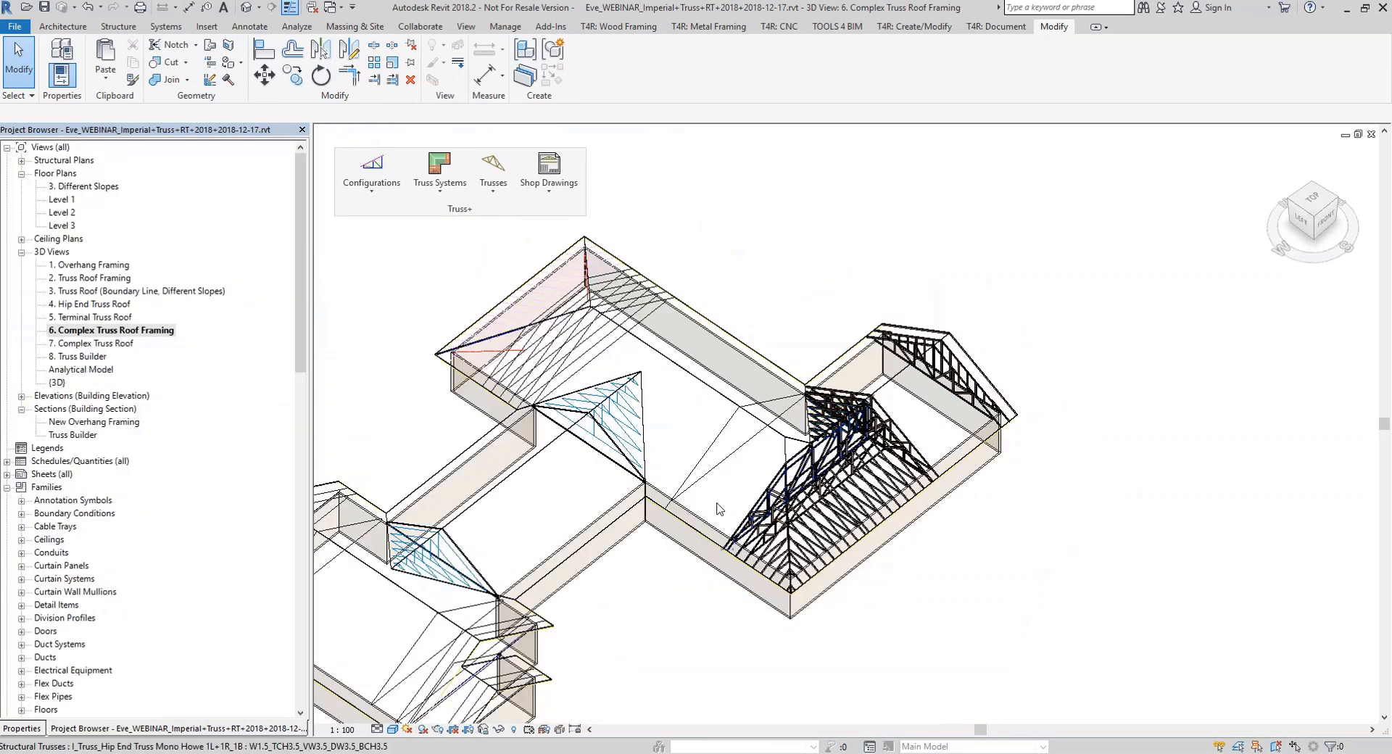
{"action": "double_click", "coordinate": [80, 344]}
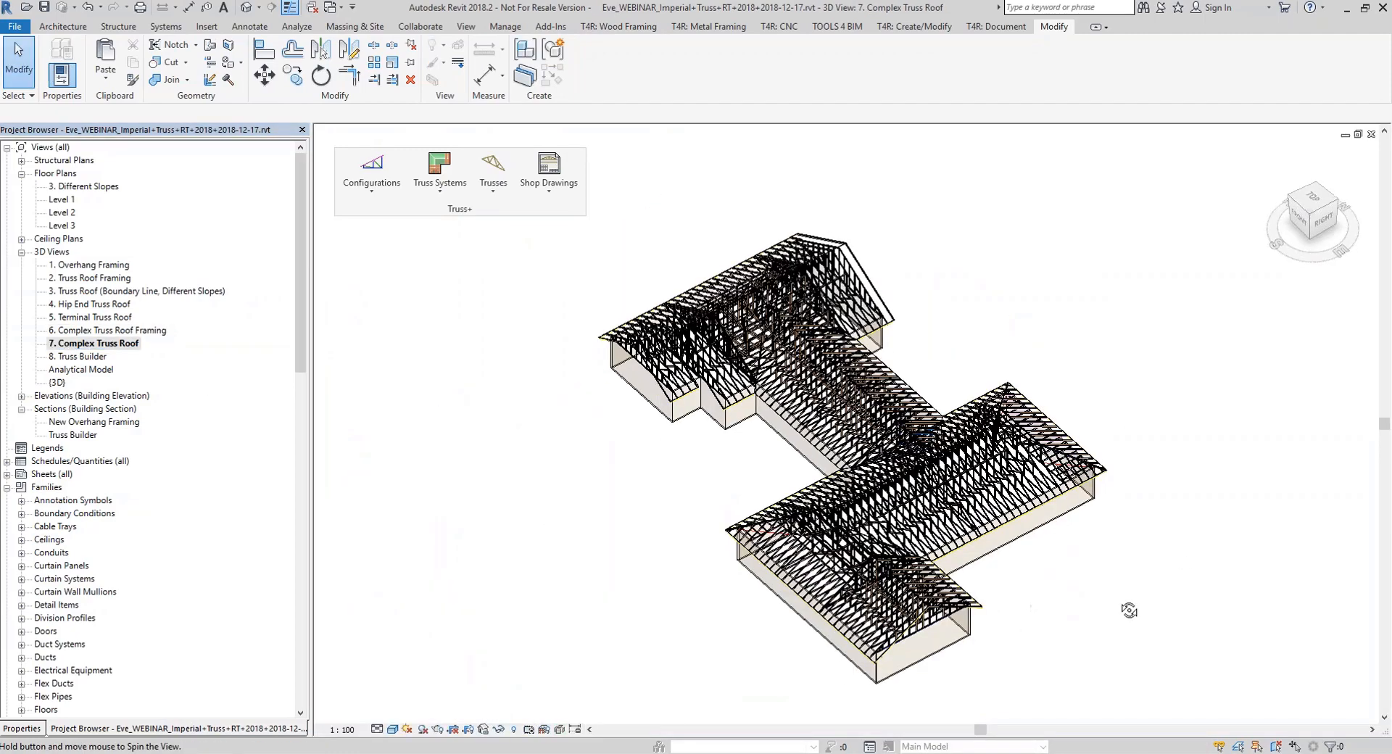
{"action": "middle_click_drag", "start_coordinate": [1082, 613], "coordinate": [1327, 639], "text": "shift"}
{"action": "scroll", "coordinate": [1121, 510], "scroll_direction": "up", "scroll_amount": 5}
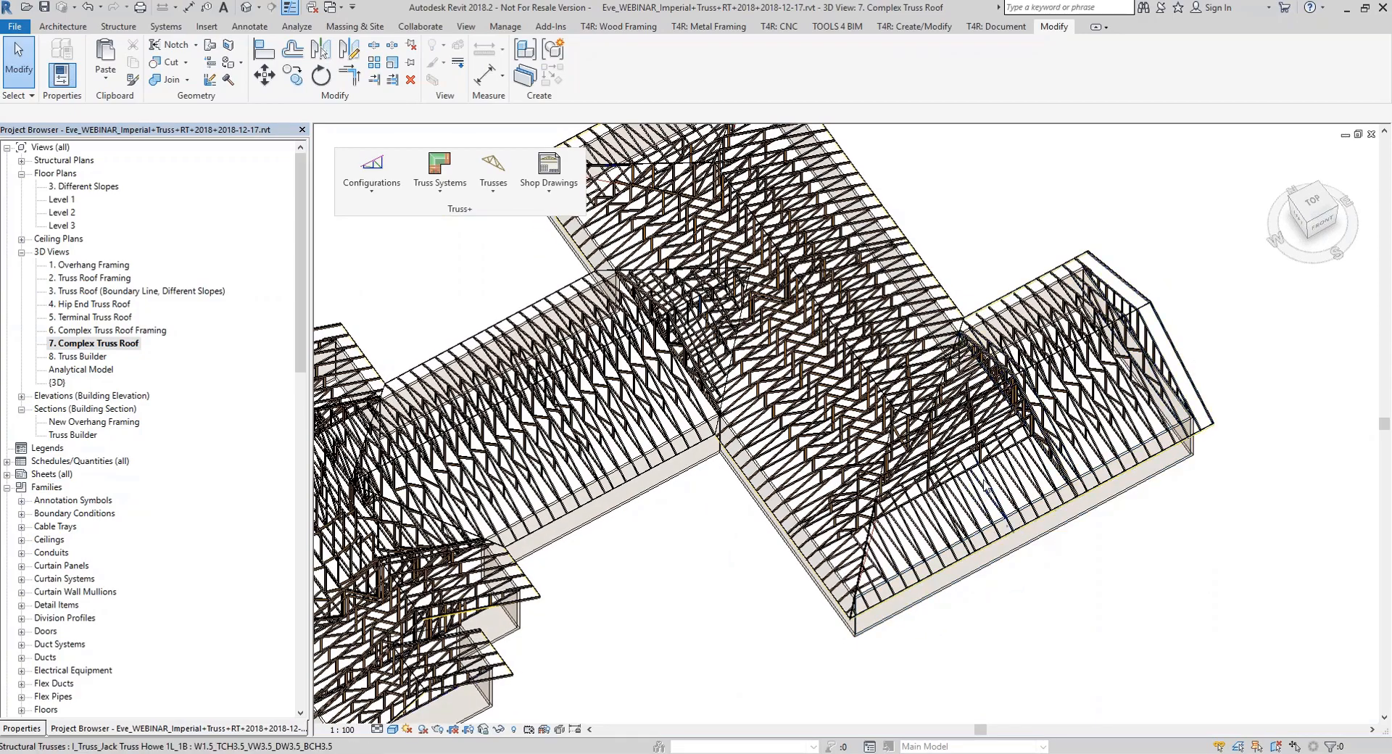
{"action": "scroll", "coordinate": [987, 494], "scroll_direction": "up", "scroll_amount": 2}
{"action": "scroll", "coordinate": [1041, 269], "scroll_direction": "up", "scroll_amount": 2}
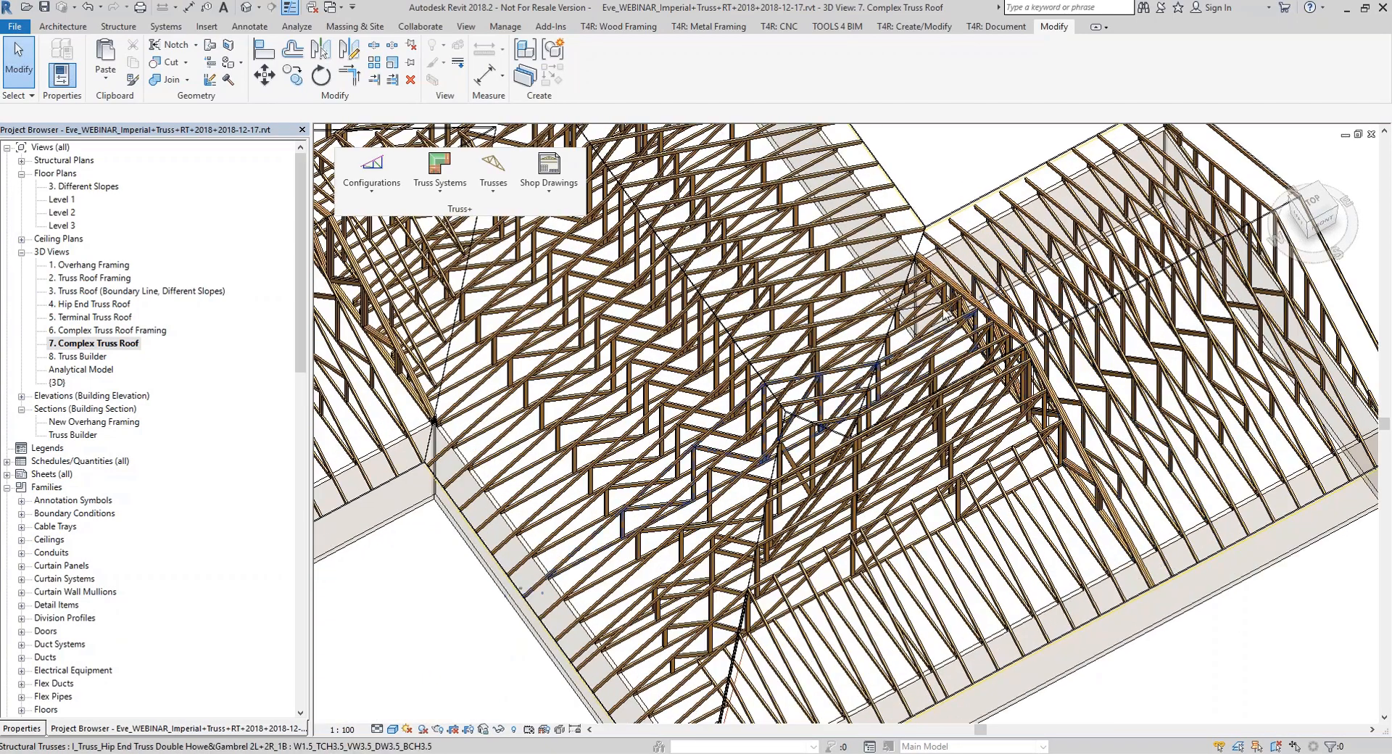
Examine the whole complex roof's truss framing from several angles and from above, including the hip ends and wing junctions
{"action": "scroll", "coordinate": [896, 360], "scroll_direction": "down", "scroll_amount": 4}
{"action": "middle_click_drag", "start_coordinate": [924, 464], "coordinate": [817, 127], "text": "shift"}
{"action": "scroll", "coordinate": [921, 421], "scroll_direction": "down", "scroll_amount": 5}
{"action": "middle_click_drag", "start_coordinate": [953, 428], "coordinate": [1100, 266], "text": "shift"}
{"action": "middle_click_drag", "start_coordinate": [1090, 518], "coordinate": [1290, 444], "text": "shift"}
{"action": "scroll", "coordinate": [794, 370], "scroll_direction": "up", "scroll_amount": 3}
{"action": "middle_click_drag", "start_coordinate": [805, 373], "coordinate": [1026, 333], "text": "shift"}
{"action": "scroll", "coordinate": [936, 290], "scroll_direction": "down", "scroll_amount": 3}
{"action": "scroll", "coordinate": [787, 411], "scroll_direction": "up", "scroll_amount": 4}
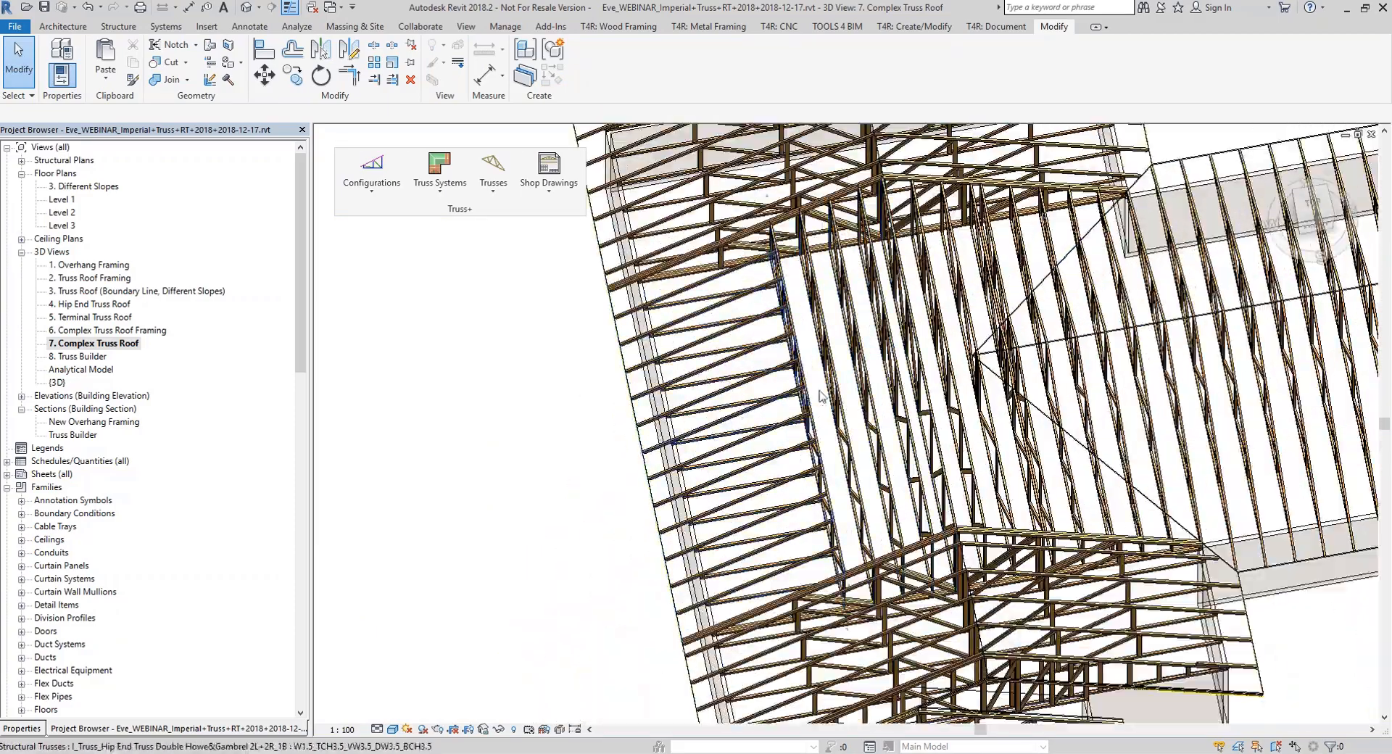
{"action": "scroll", "coordinate": [783, 411], "scroll_direction": "down", "scroll_amount": 3}
{"action": "middle_click_drag", "start_coordinate": [1131, 511], "coordinate": [1048, 346]}
{"action": "middle_click_drag", "start_coordinate": [934, 397], "coordinate": [1122, 656], "text": "shift"}
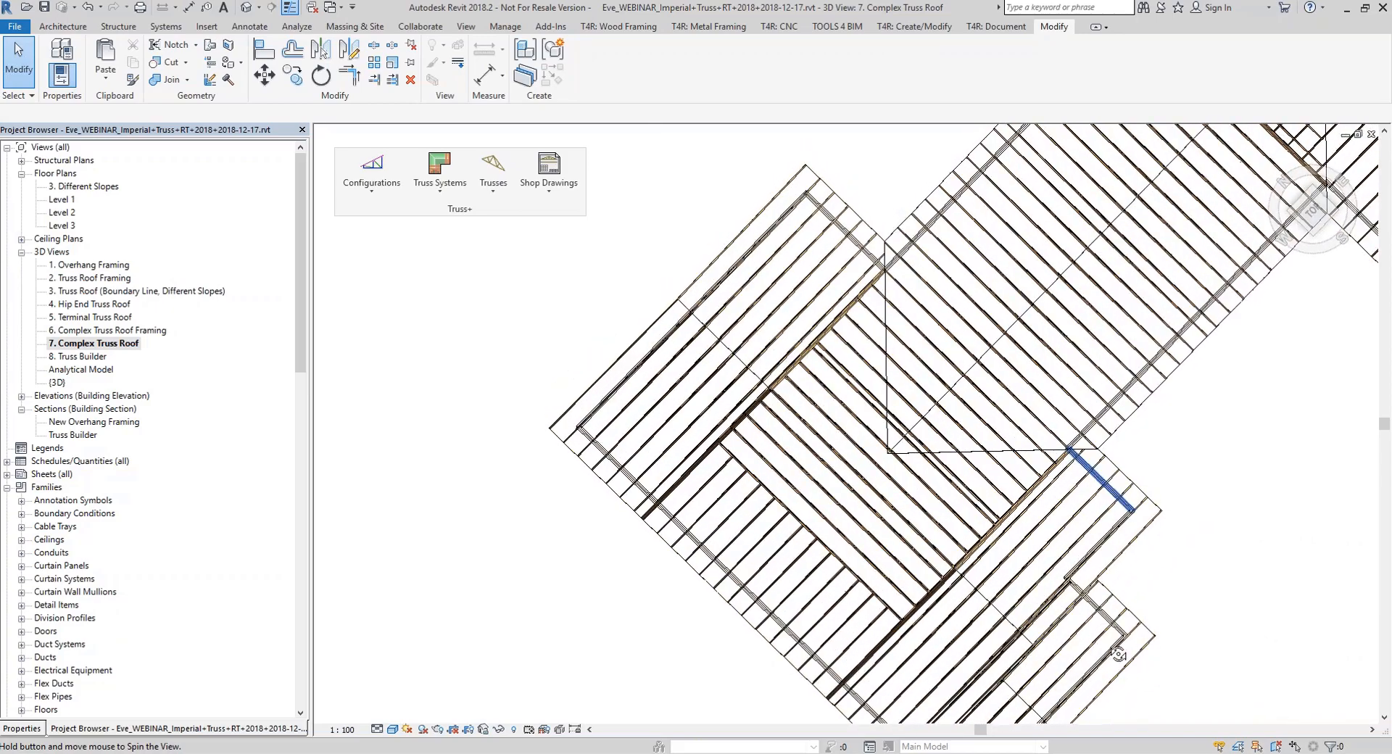
{"action": "scroll", "coordinate": [1108, 541], "scroll_direction": "down", "scroll_amount": 2}
{"action": "middle_click_drag", "start_coordinate": [1180, 577], "coordinate": [1014, 646]}
{"action": "middle_click_drag", "start_coordinate": [1014, 647], "coordinate": [904, 599], "text": "shift"}
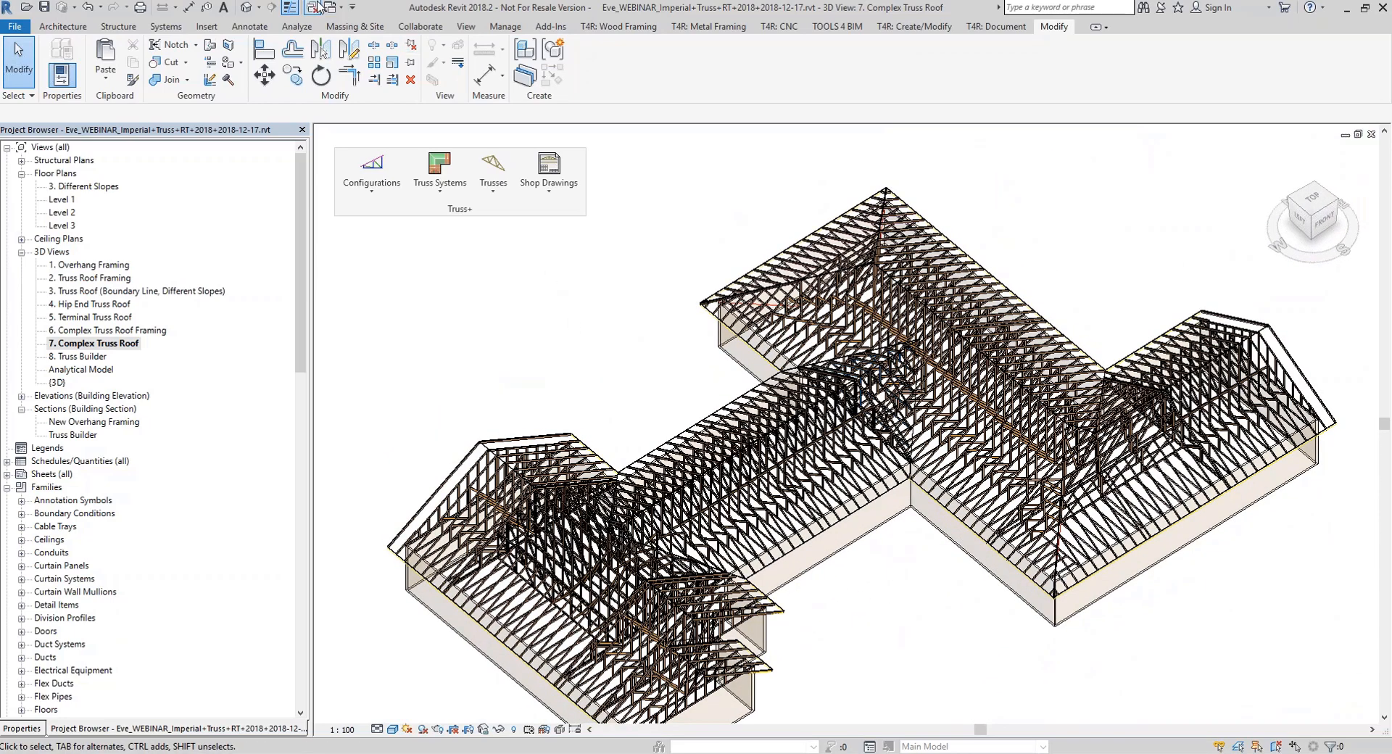
Switch to the 3D view of the Imperial+Truss+RT+2018+2018-12-14_New Set DEMO project and show the whole building
{"action": "left_click", "coordinate": [320, 5]}
{"action": "left_click", "coordinate": [435, 49]}
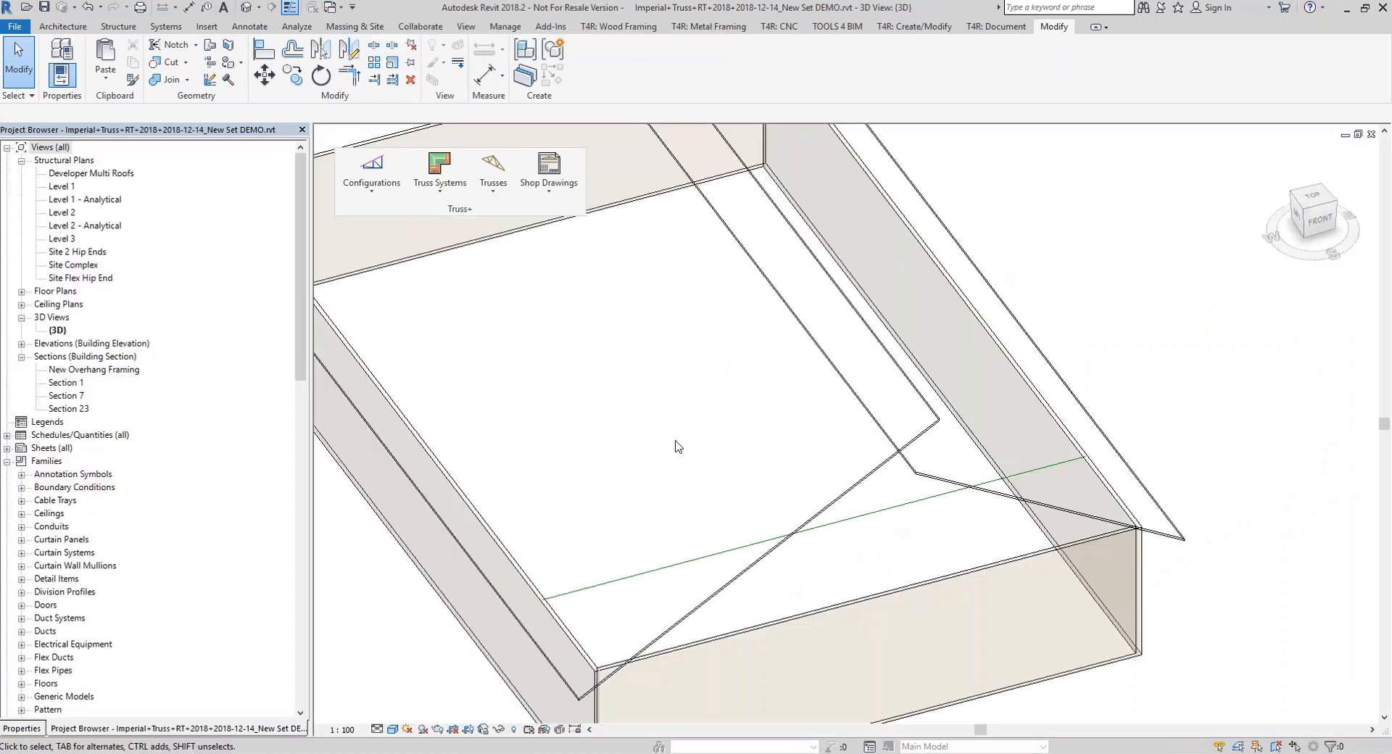
{"action": "scroll", "coordinate": [675, 446], "scroll_direction": "down", "scroll_amount": 5}
{"action": "middle_click_drag", "start_coordinate": [703, 444], "coordinate": [990, 371], "text": "shift"}
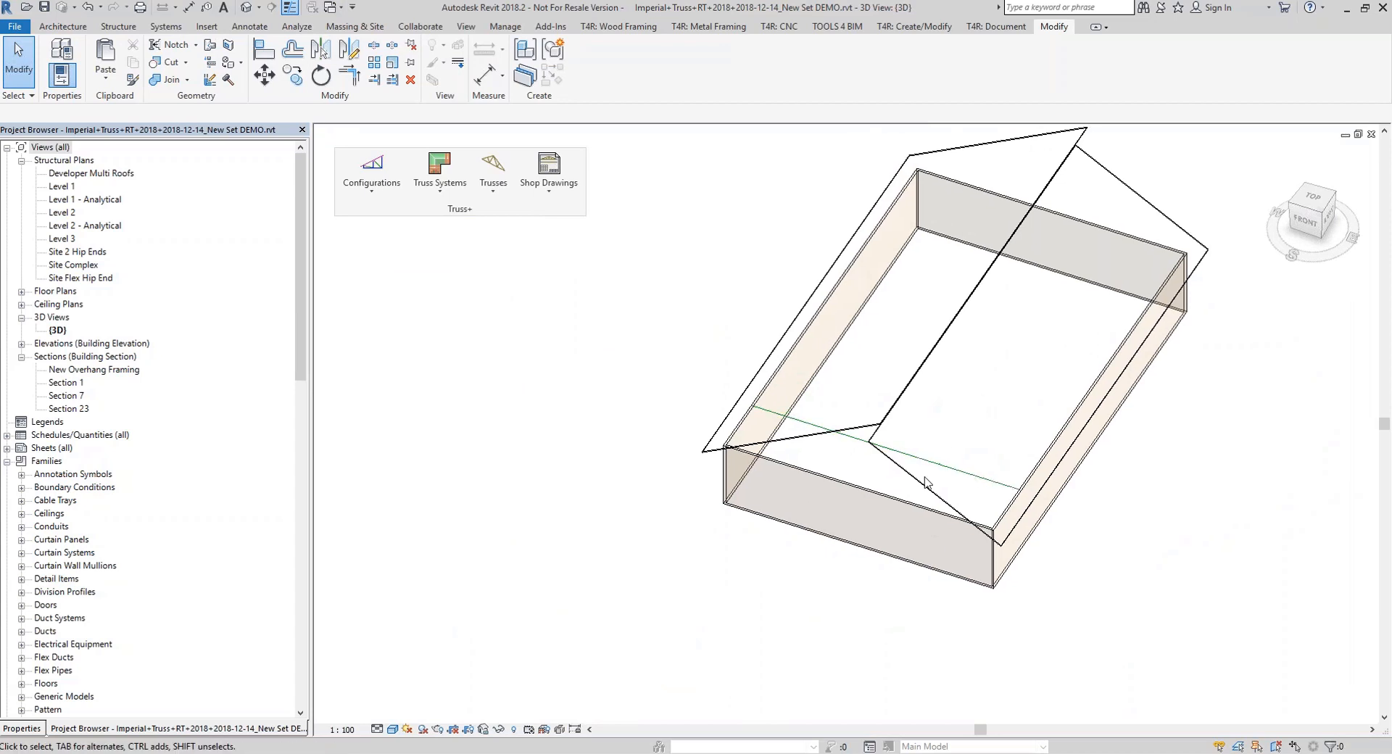
Examine the two opposite roof planes above the walls, selecting each one in turn and checking them from the front
{"action": "left_click", "coordinate": [912, 450]}
{"action": "middle_click_drag", "start_coordinate": [913, 451], "coordinate": [931, 362]}
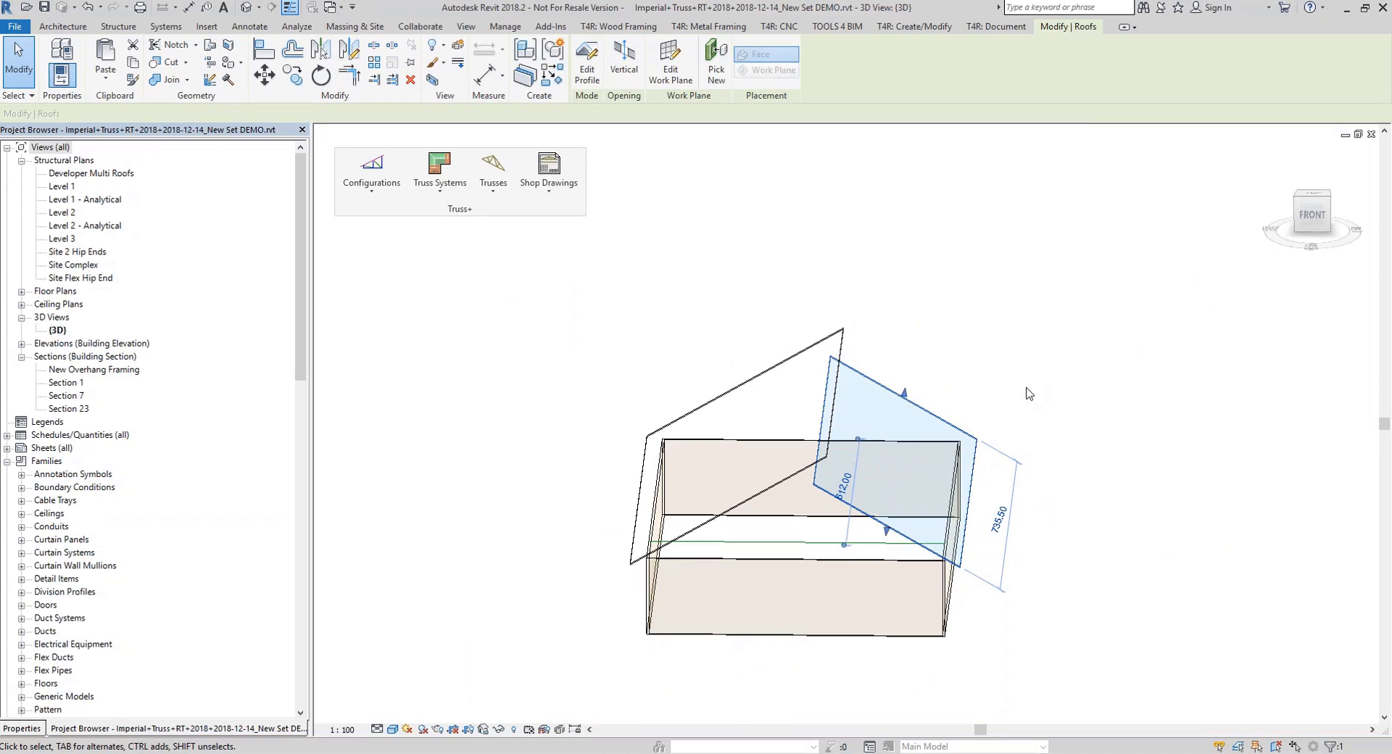
{"action": "middle_click_drag", "start_coordinate": [1029, 393], "coordinate": [937, 379]}
{"action": "middle_click_drag", "start_coordinate": [946, 437], "coordinate": [941, 406], "text": "shift"}
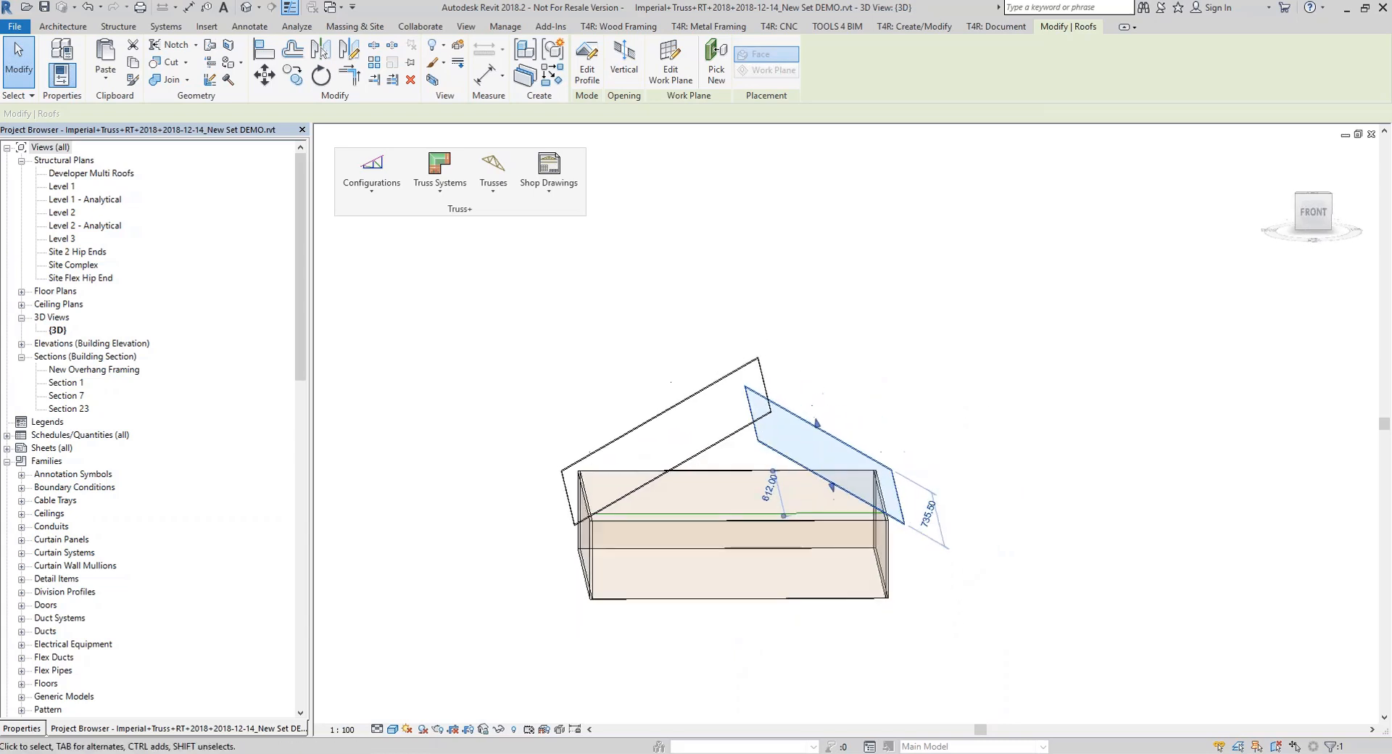
{"action": "middle_click_drag", "start_coordinate": [812, 464], "coordinate": [664, 556], "text": "shift"}
{"action": "scroll", "coordinate": [676, 541], "scroll_direction": "up", "scroll_amount": 3}
{"action": "left_click", "coordinate": [675, 543]}
{"action": "scroll", "coordinate": [675, 542], "scroll_direction": "down", "scroll_amount": 2}
{"action": "left_click", "coordinate": [660, 455]}
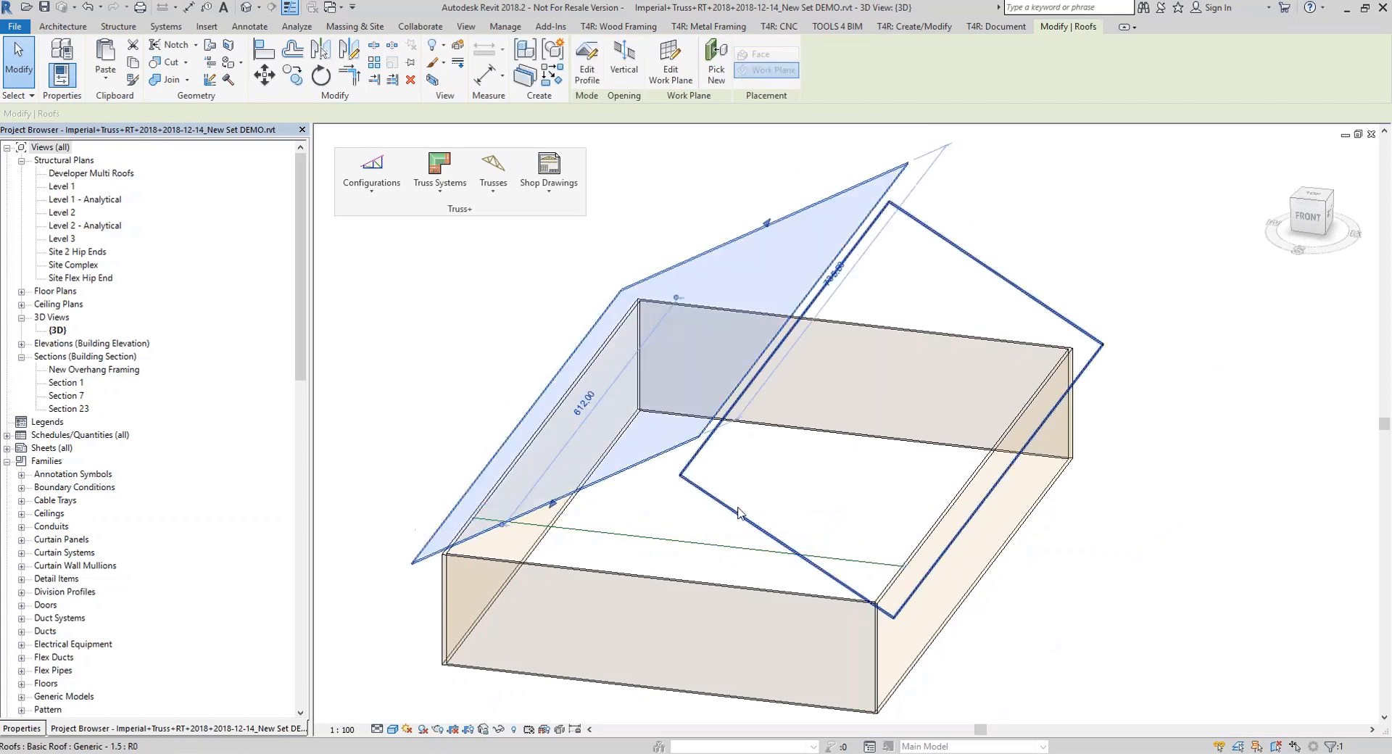
Select the other roof plane and examine how the two planes meet at the ridge above the walls
{"action": "left_click", "coordinate": [738, 511]}
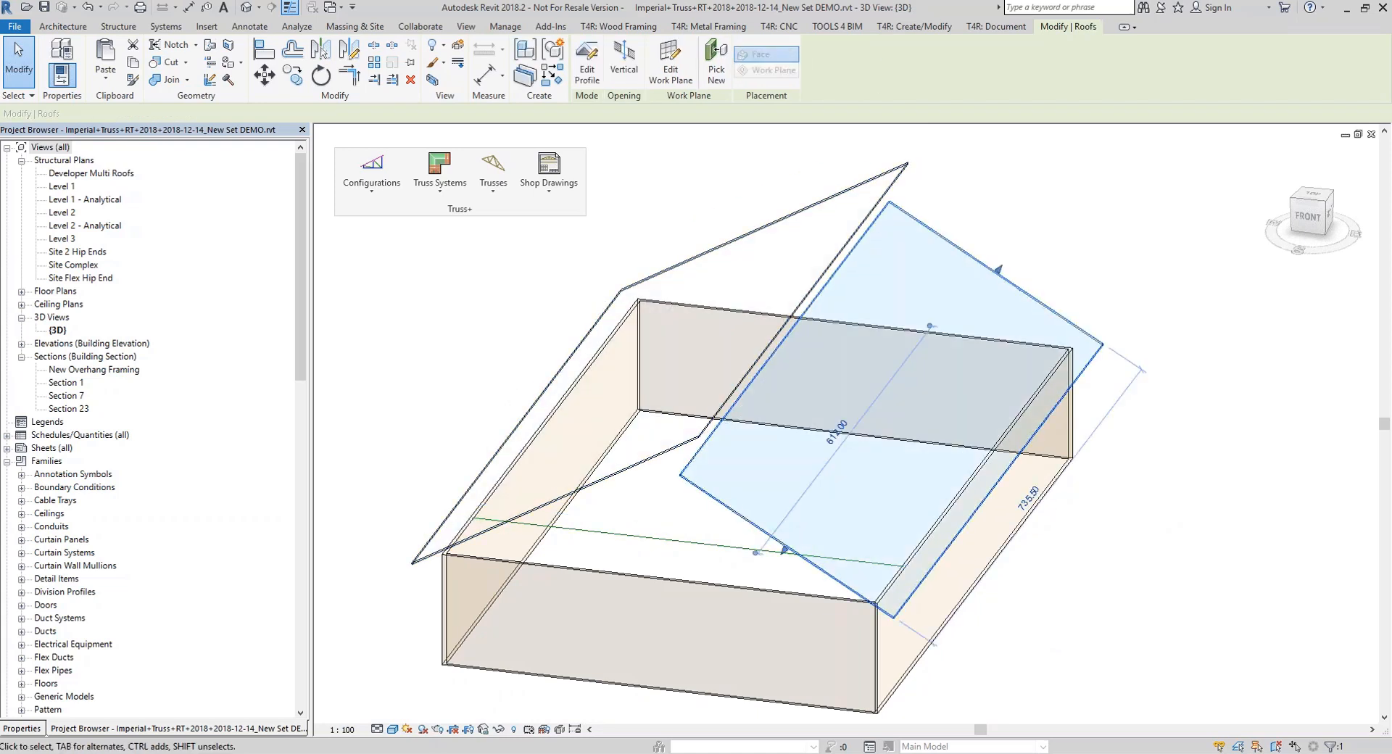
{"action": "middle_click_drag", "start_coordinate": [845, 502], "coordinate": [824, 527], "text": "shift"}
{"action": "scroll", "coordinate": [839, 522], "scroll_direction": "down", "scroll_amount": 3}
{"action": "left_click", "coordinate": [1086, 631]}
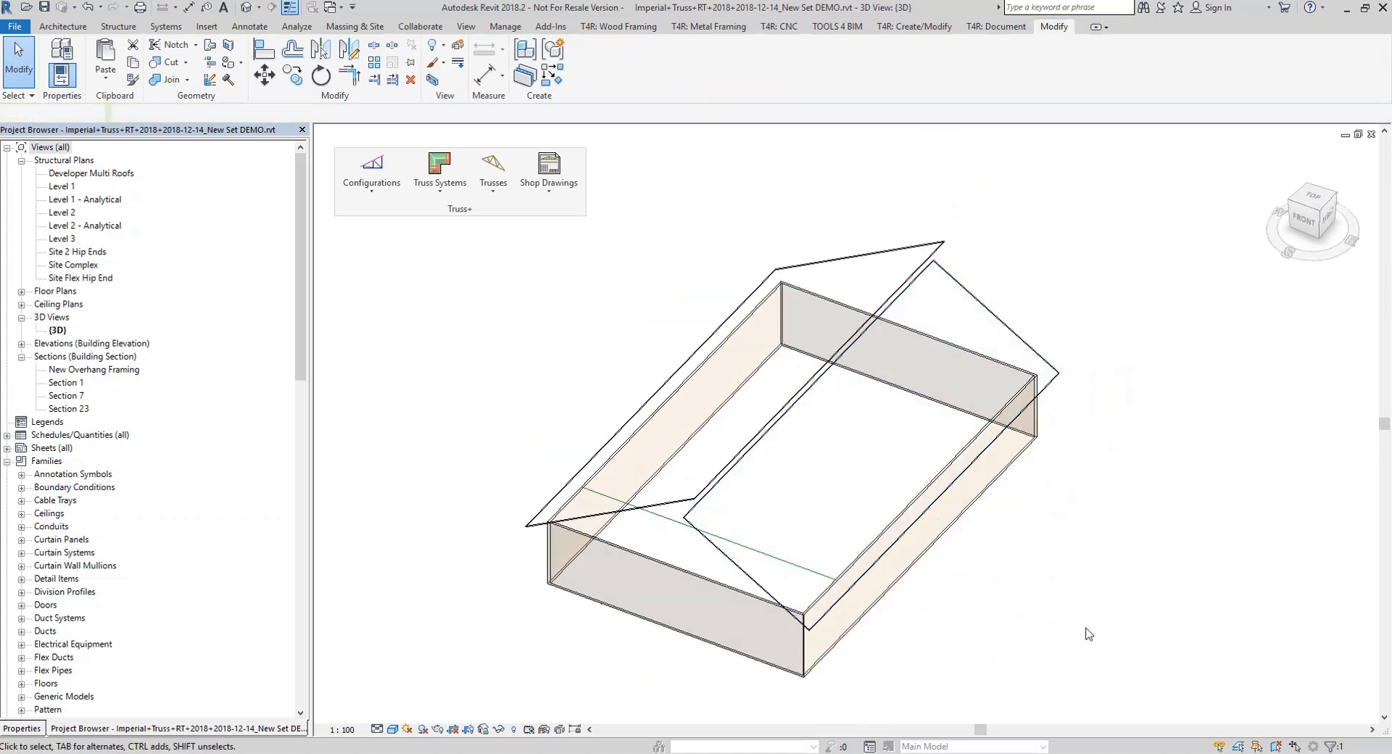
Create a roof truss type from the model line across the walls, with webs on both sides, as special multitype family New truss-10
{"action": "left_click", "coordinate": [822, 577]}
{"action": "left_click", "coordinate": [496, 187]}
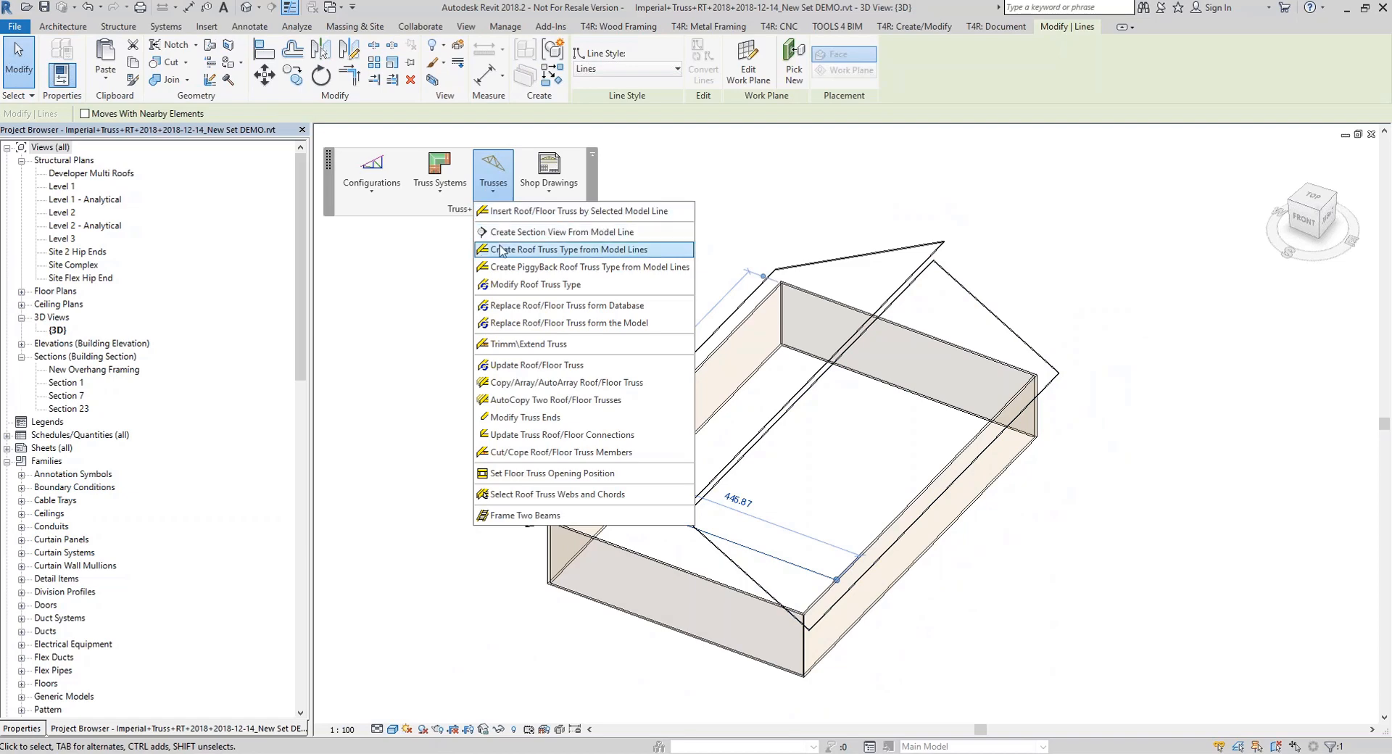
{"action": "left_click", "coordinate": [621, 250]}
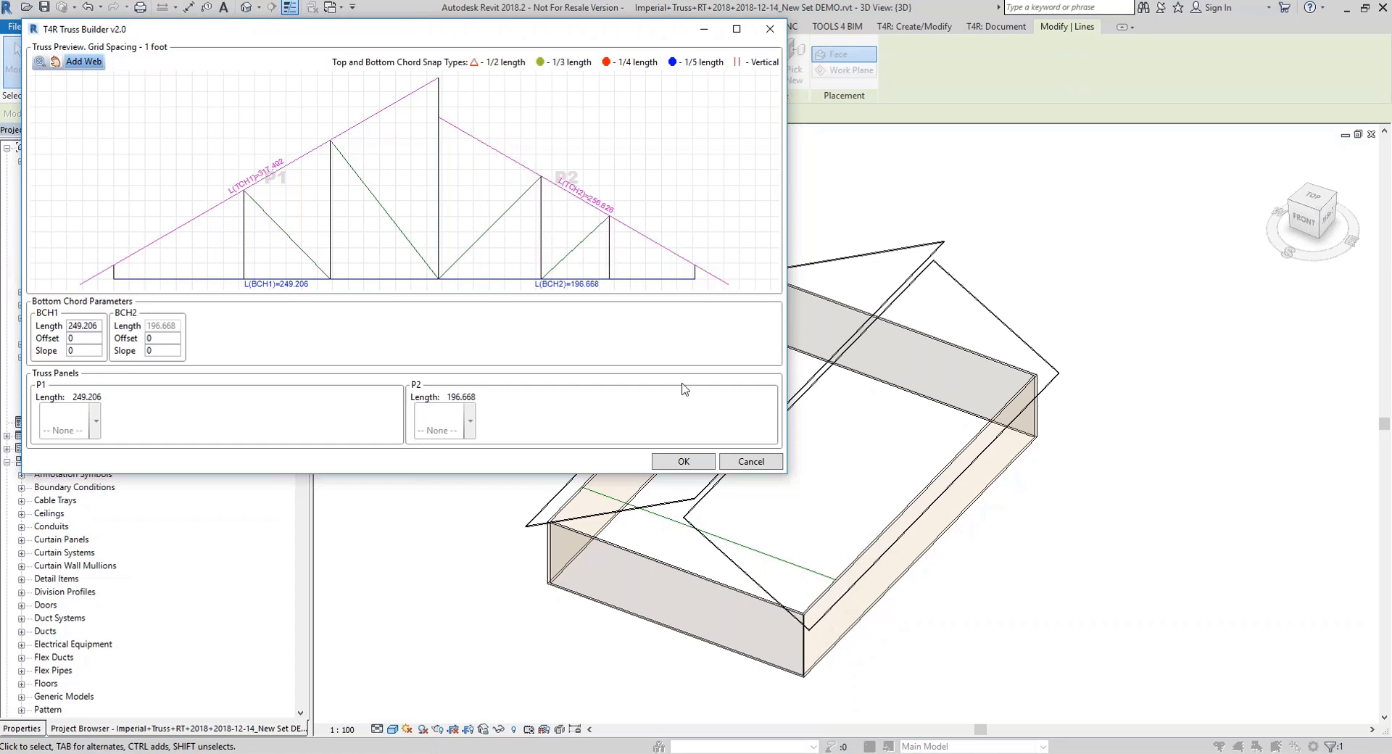
{"action": "left_click", "coordinate": [700, 457]}
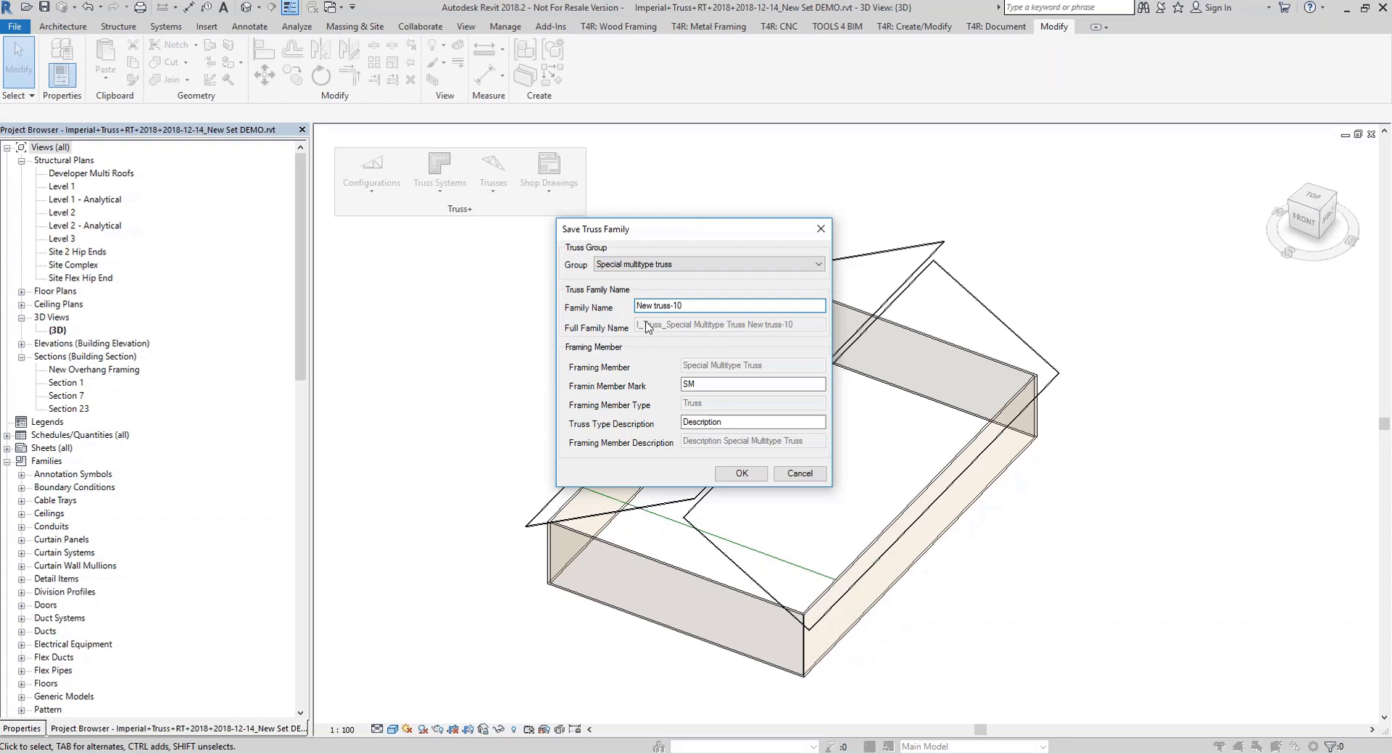
{"action": "left_click", "coordinate": [741, 473]}
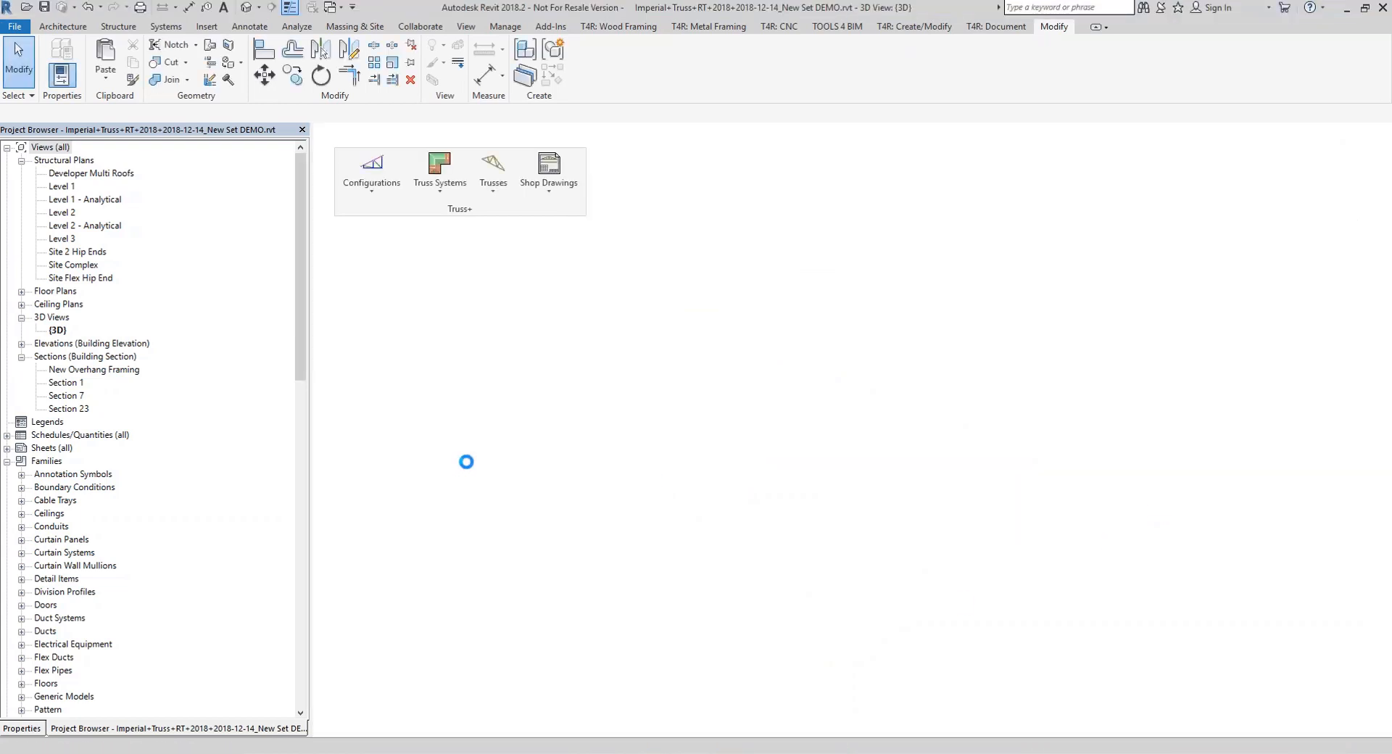
Examine the new truss's chords, vertical and diagonal webs and eave ends between the walls
{"action": "scroll", "coordinate": [718, 506], "scroll_direction": "up", "scroll_amount": 4}
{"action": "middle_click_drag", "start_coordinate": [717, 507], "coordinate": [895, 543], "text": "shift"}
{"action": "middle_click_drag", "start_coordinate": [819, 612], "coordinate": [964, 580], "text": "shift"}
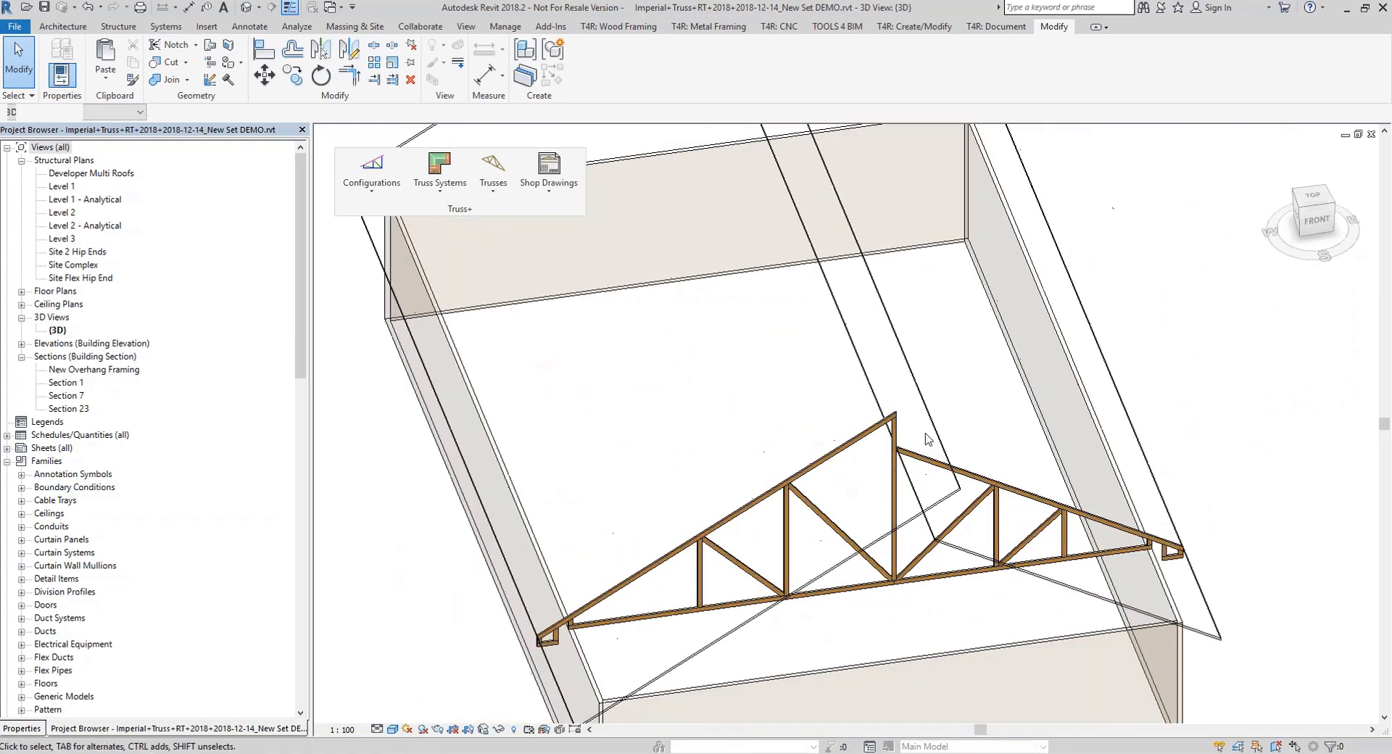
{"action": "scroll", "coordinate": [925, 433], "scroll_direction": "up", "scroll_amount": 2}
{"action": "middle_click_drag", "start_coordinate": [1091, 692], "coordinate": [945, 556]}
{"action": "scroll", "coordinate": [926, 575], "scroll_direction": "down", "scroll_amount": 1}
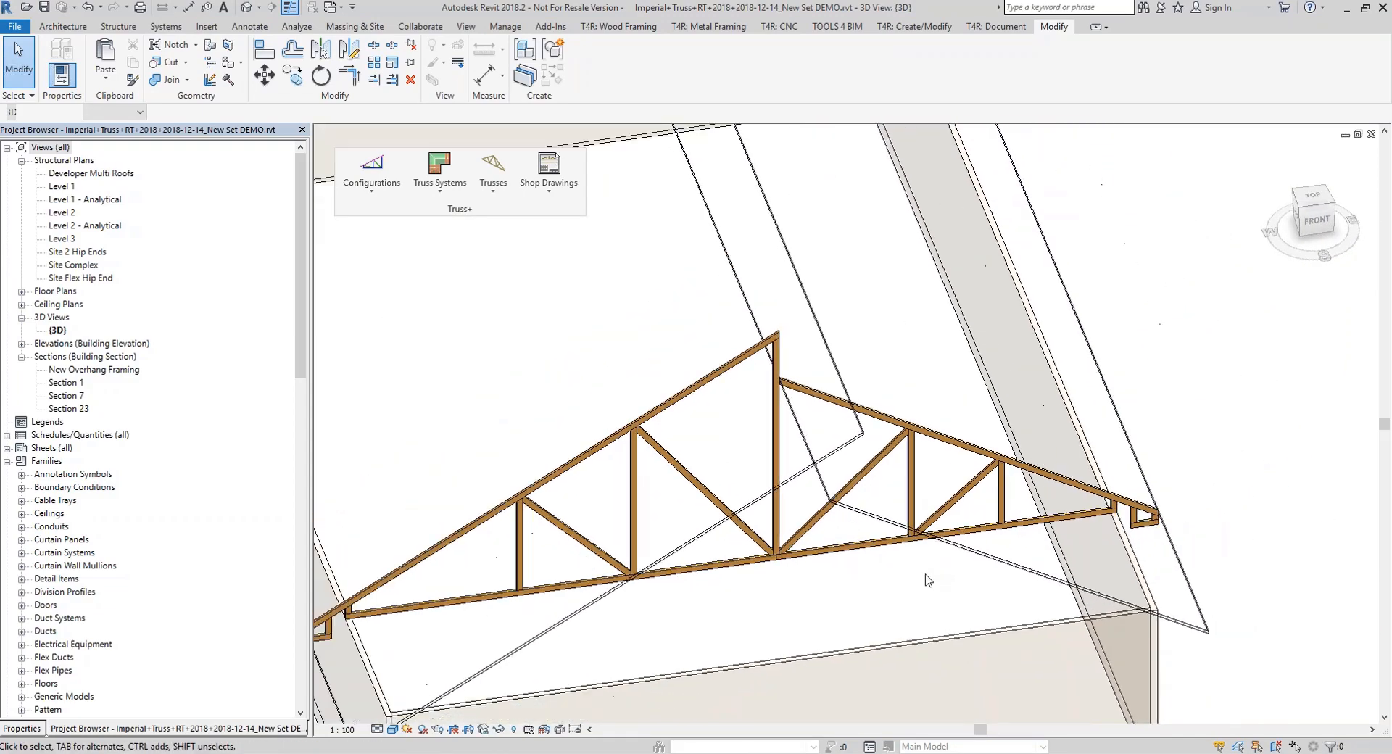
{"action": "scroll", "coordinate": [925, 579], "scroll_direction": "down", "scroll_amount": 5}
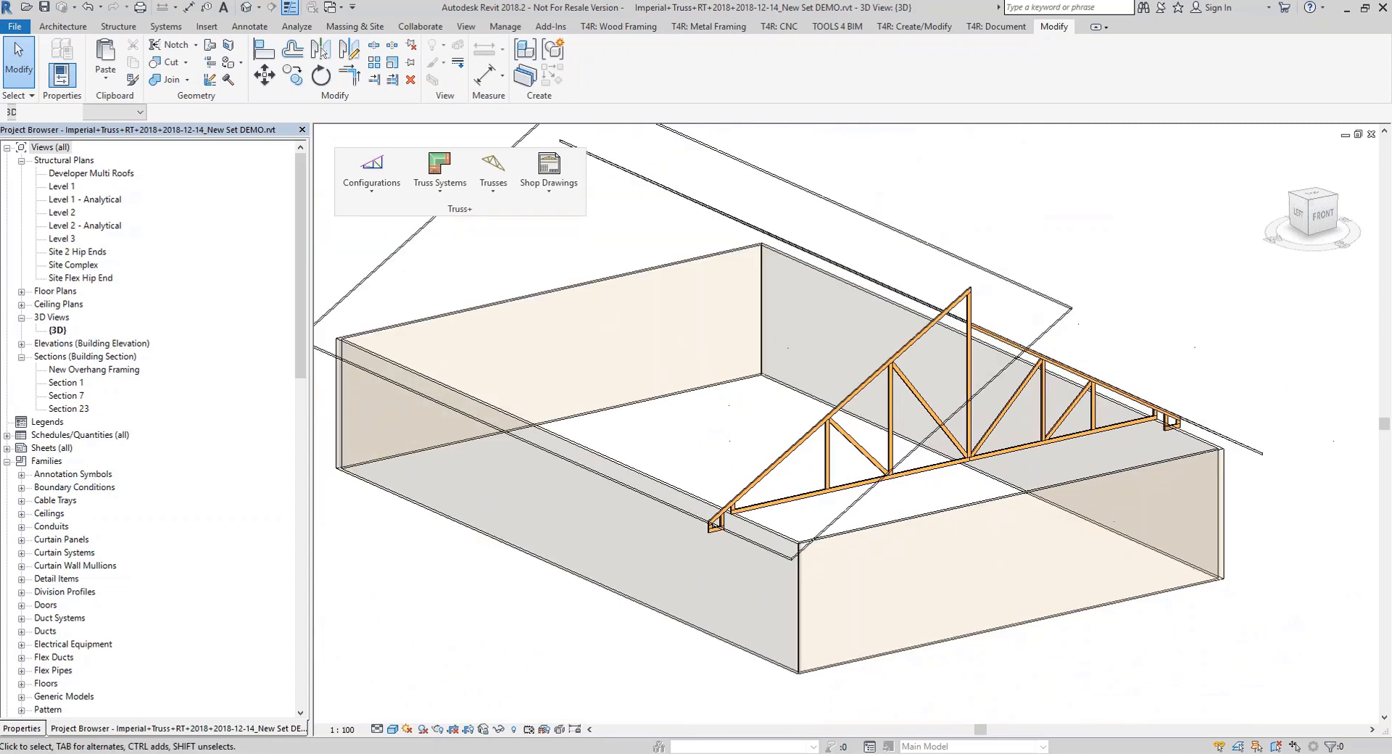
Check the new truss from the front against the two roof planes, selecting the roof plane at the ridge
{"action": "middle_click_drag", "start_coordinate": [926, 579], "coordinate": [803, 539], "text": "shift"}
{"action": "middle_click_drag", "start_coordinate": [857, 434], "coordinate": [889, 308], "text": "shift"}
{"action": "scroll", "coordinate": [870, 369], "scroll_direction": "up", "scroll_amount": 3}
{"action": "left_click", "coordinate": [870, 370]}
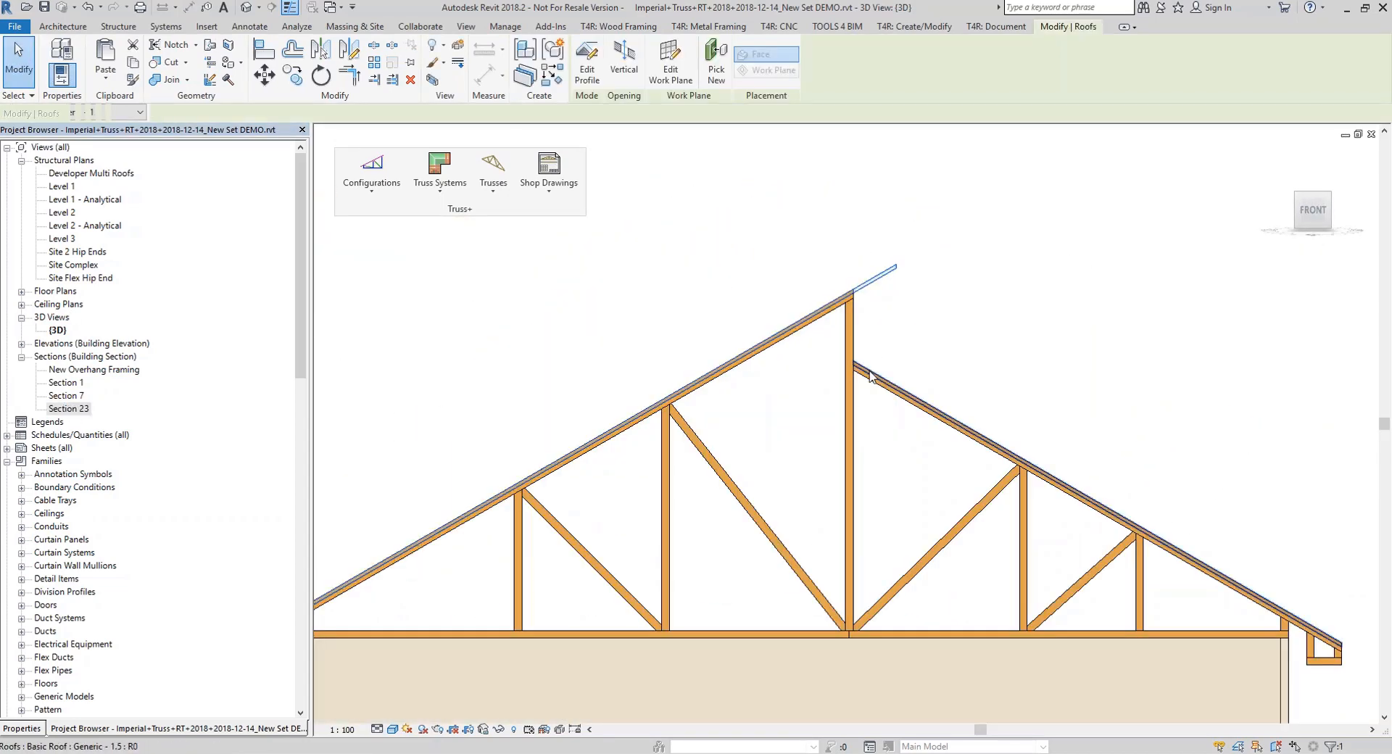
{"action": "scroll", "coordinate": [866, 283], "scroll_direction": "down", "scroll_amount": 2}
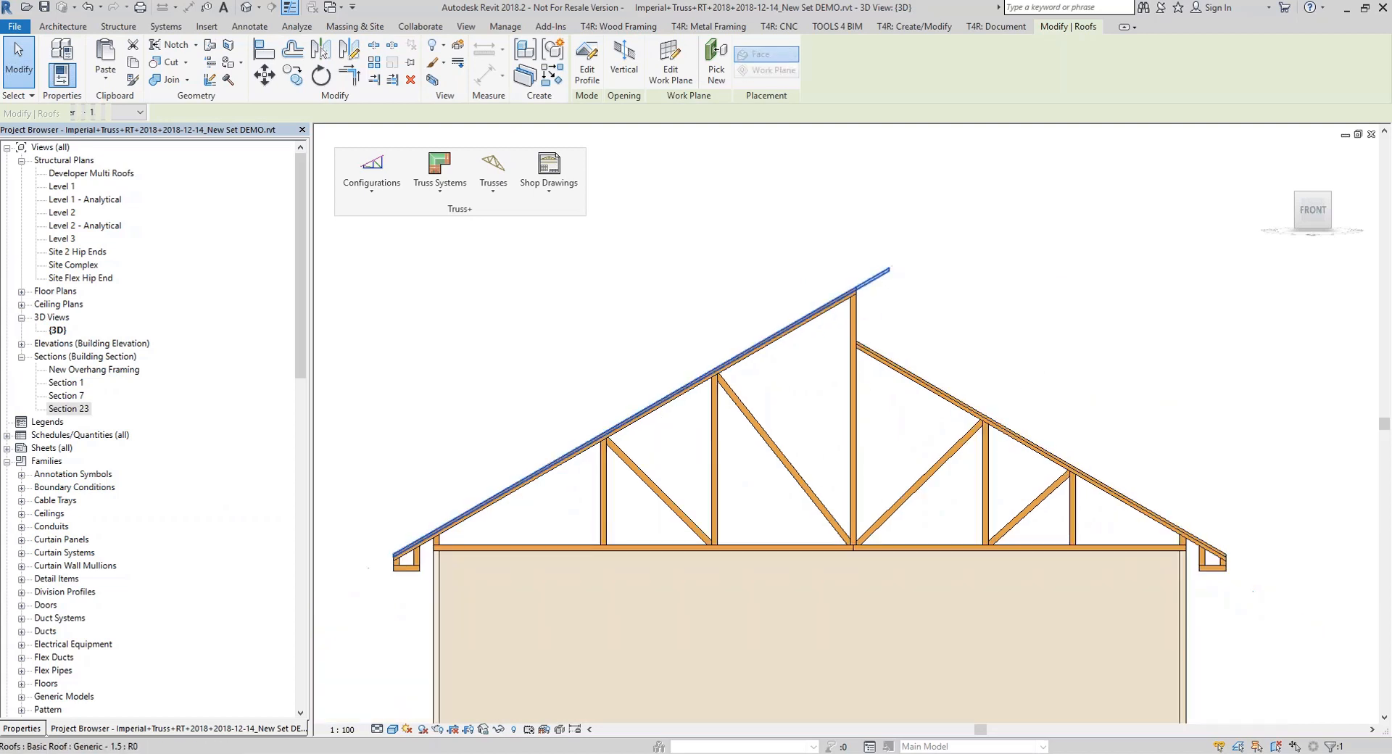
{"action": "scroll", "coordinate": [859, 330], "scroll_direction": "down", "scroll_amount": 1}
{"action": "left_click", "coordinate": [1073, 294]}
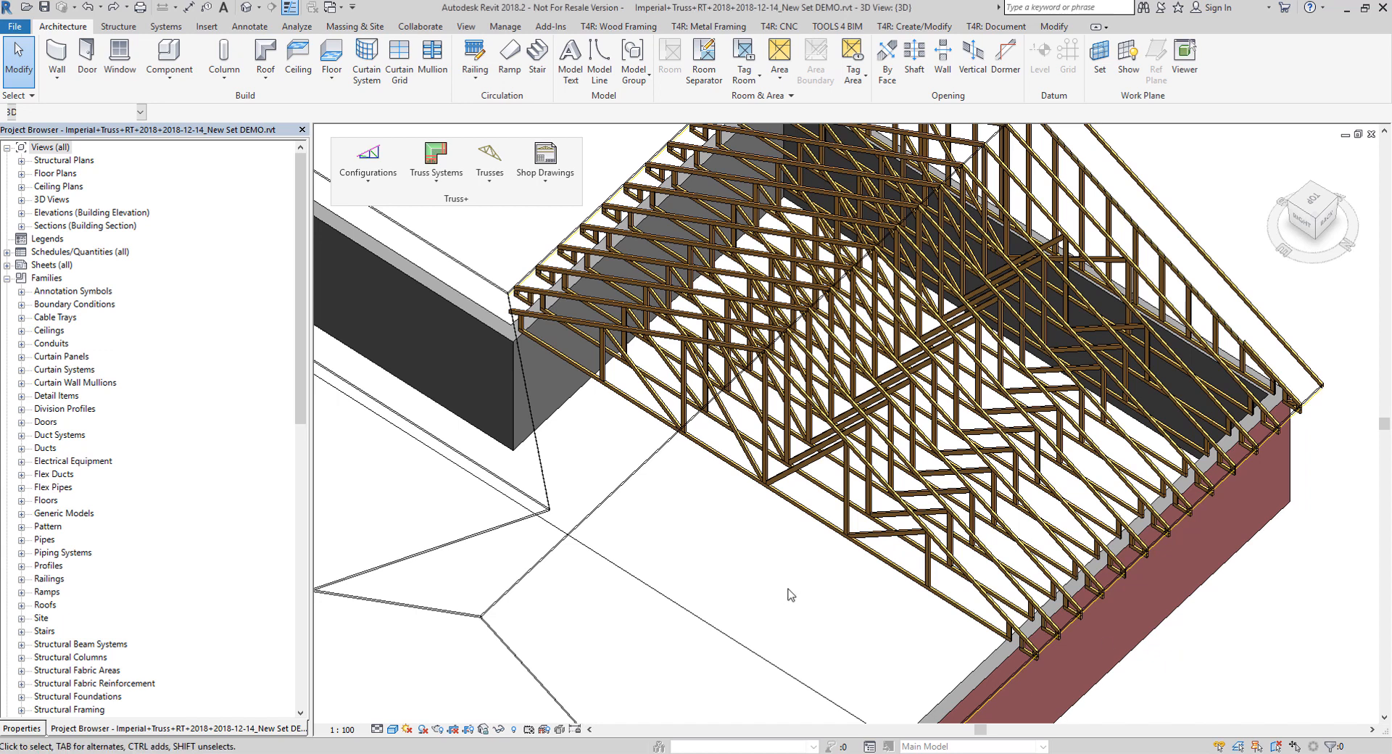
Examine the end common Double Howe truss of the framed gable wing and its neighbouring trusses from several angles
{"action": "left_click", "coordinate": [776, 484]}
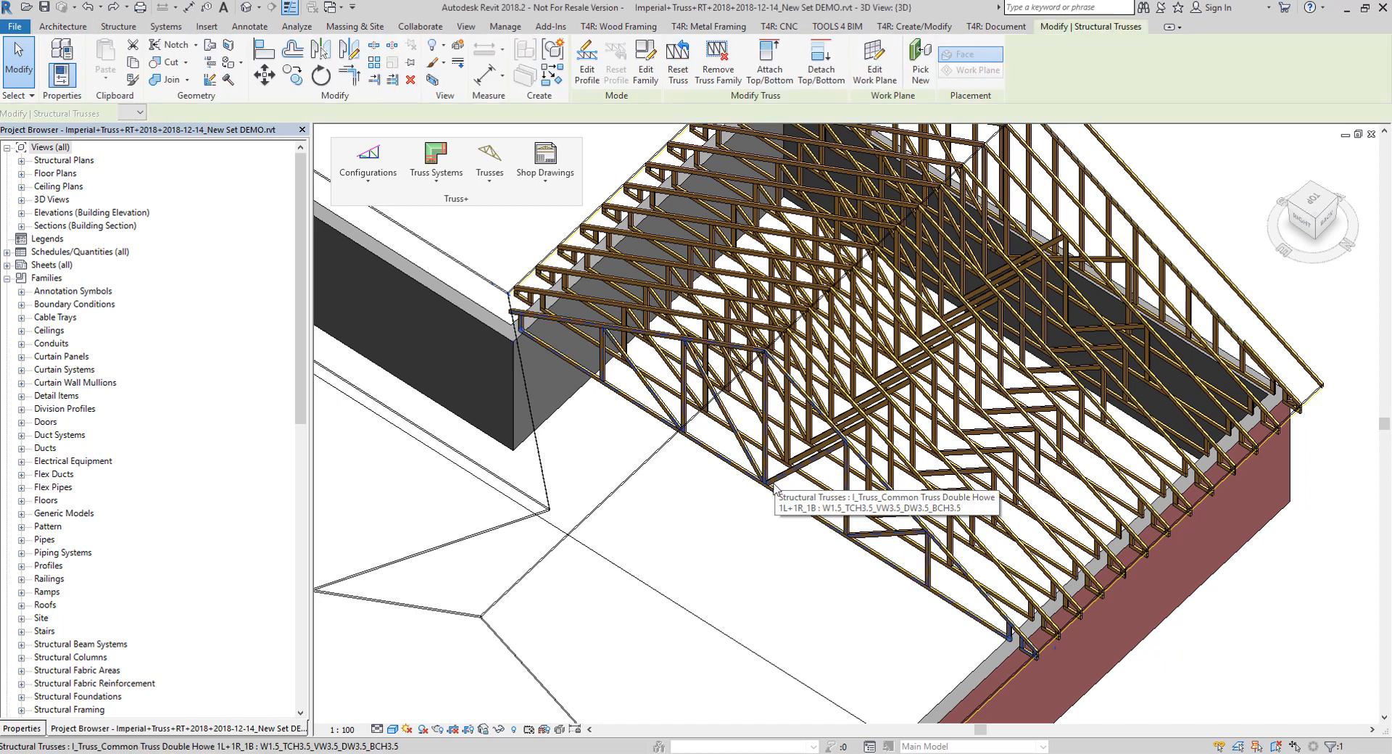
{"action": "middle_click_drag", "start_coordinate": [723, 491], "coordinate": [732, 316], "text": "shift"}
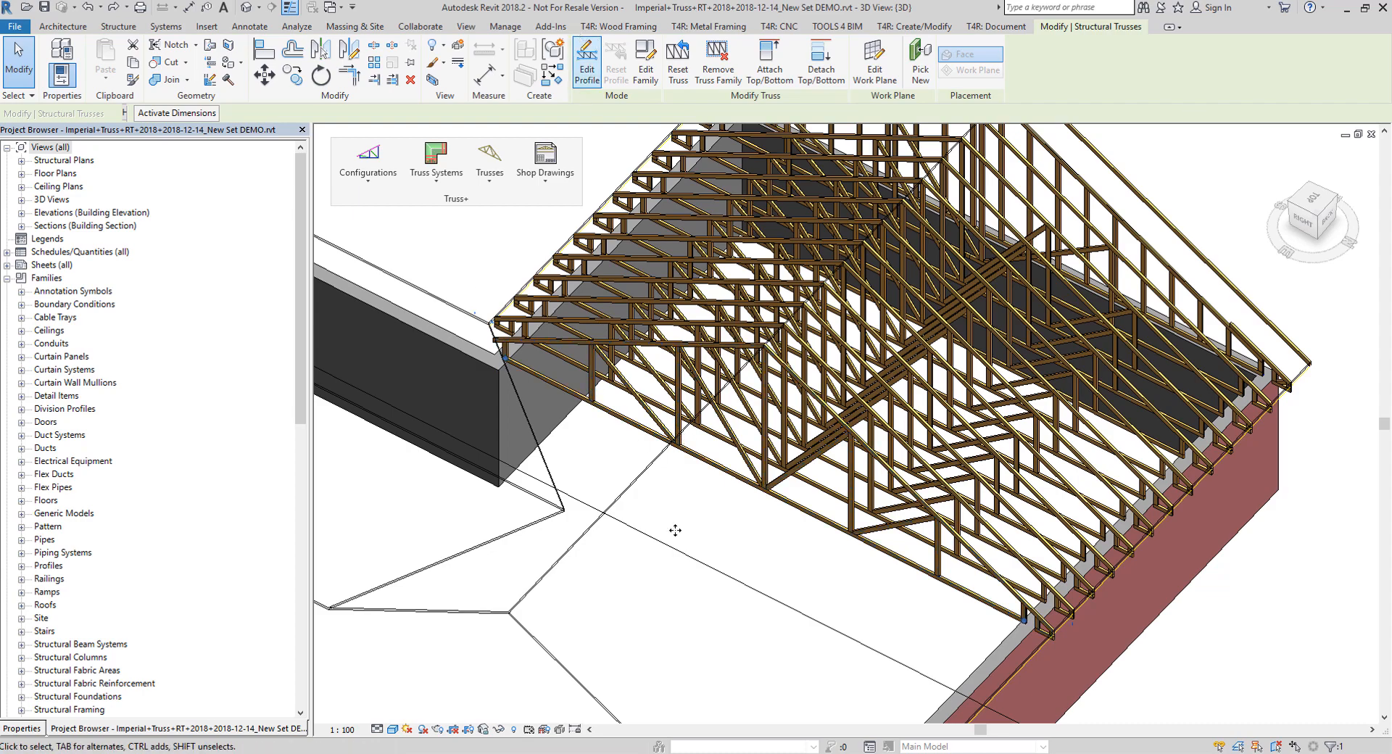
{"action": "left_click", "coordinate": [718, 531]}
{"action": "mouse_move", "coordinate": [718, 530]}
{"action": "middle_mouse_down", "text": "shift"}
{"action": "mouse_move", "coordinate": [927, 479]}
{"action": "mouse_move", "coordinate": [745, 487]}
{"action": "mouse_move", "coordinate": [737, 518]}
{"action": "middle_mouse_up", "text": "shift"}
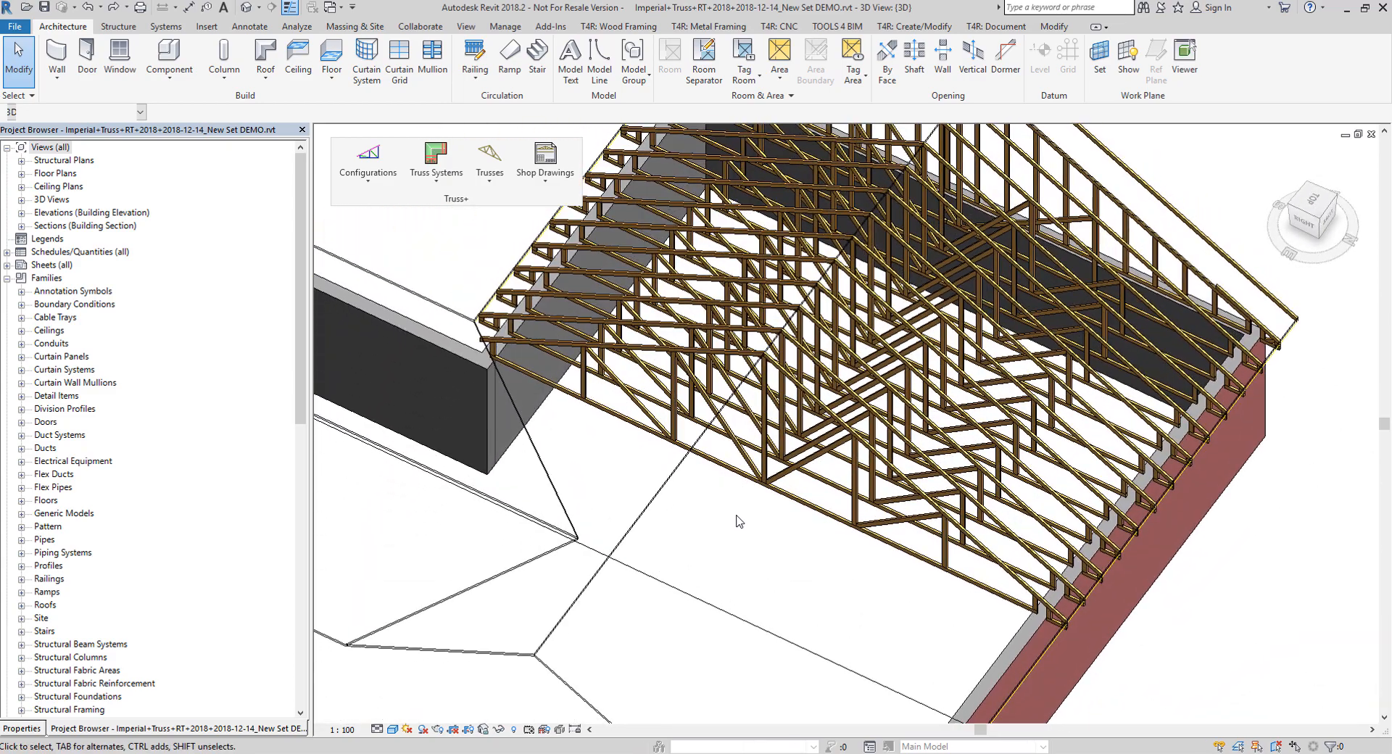
{"action": "left_click", "coordinate": [767, 493]}
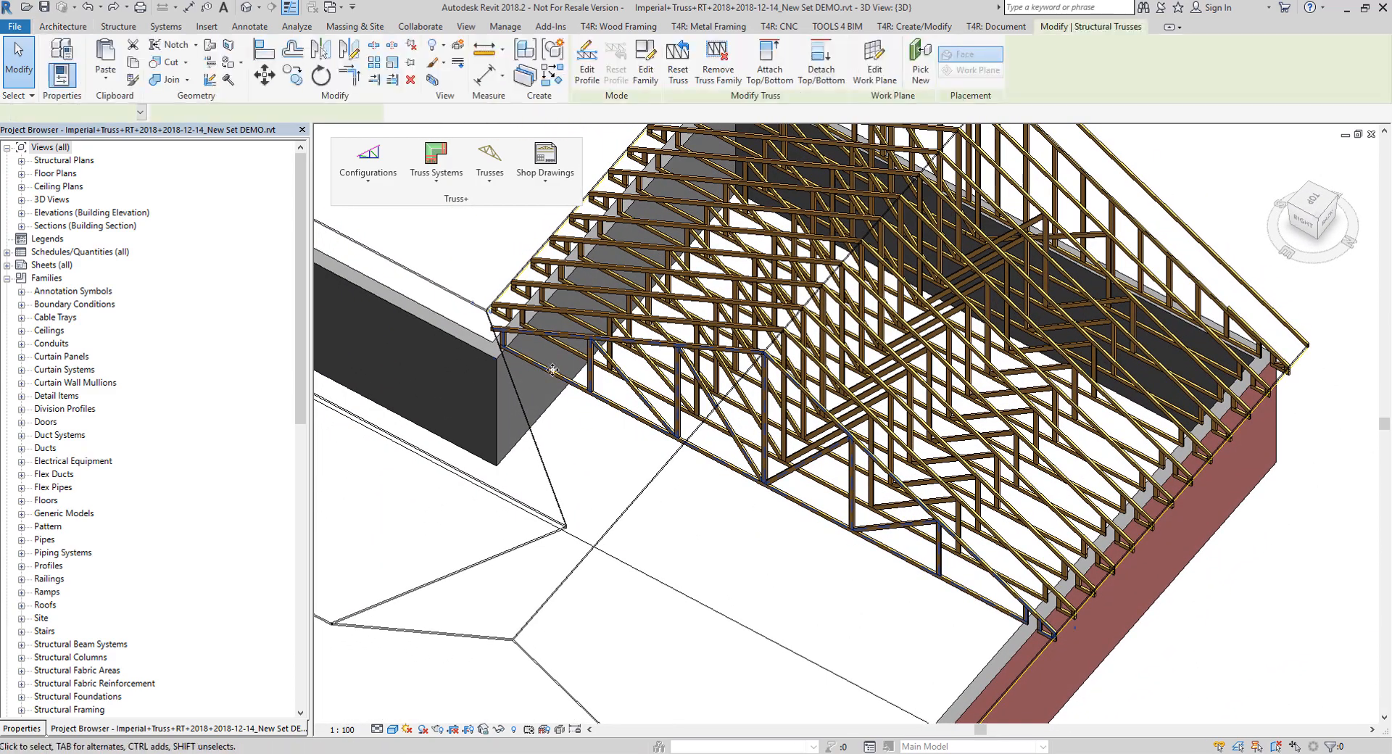
{"action": "key", "text": "Escape"}
{"action": "middle_click_drag", "start_coordinate": [1033, 603], "coordinate": [942, 549], "text": "shift"}
{"action": "left_click", "coordinate": [1016, 668]}
{"action": "left_click", "coordinate": [1210, 642]}
{"action": "middle_click_drag", "start_coordinate": [888, 615], "coordinate": [864, 584], "text": "shift"}
{"action": "scroll", "coordinate": [859, 506], "scroll_direction": "up", "scroll_amount": 2}
{"action": "left_click", "coordinate": [861, 497]}
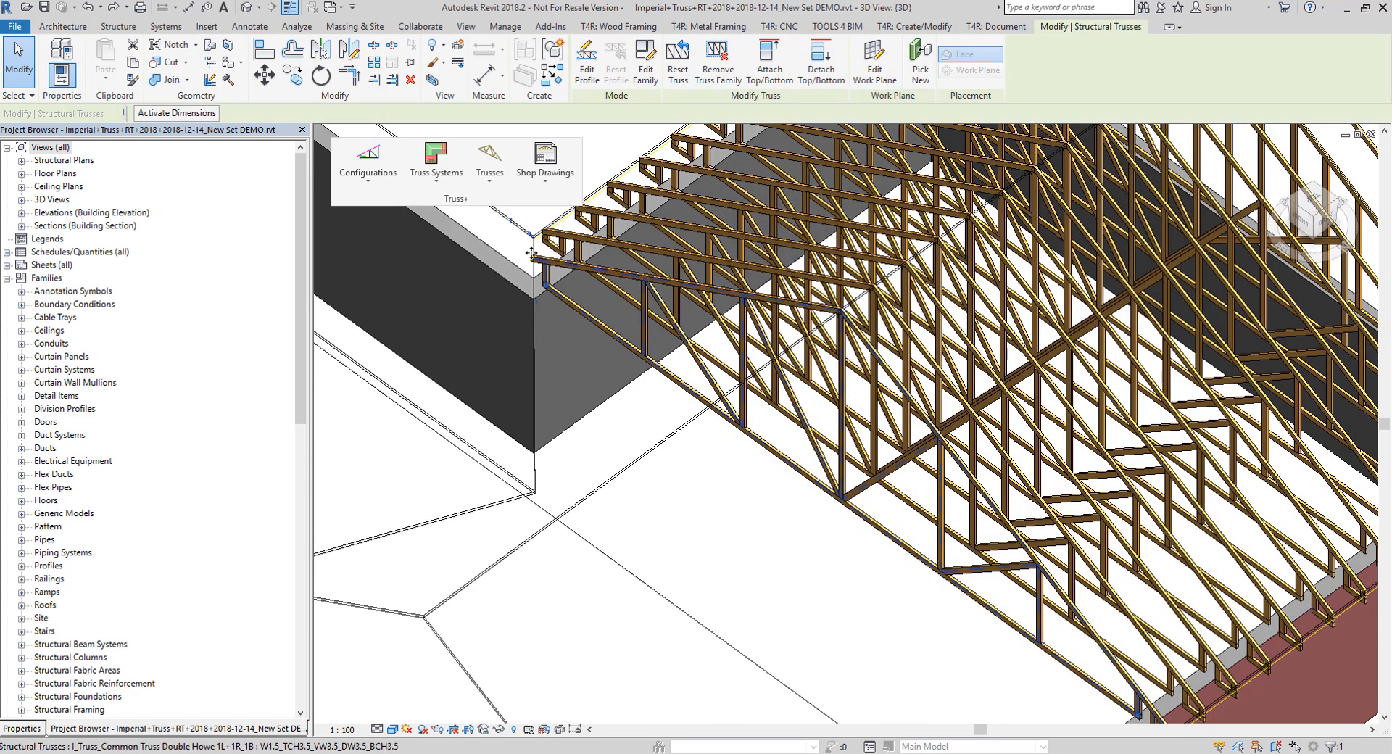
{"action": "key", "text": "Escape"}
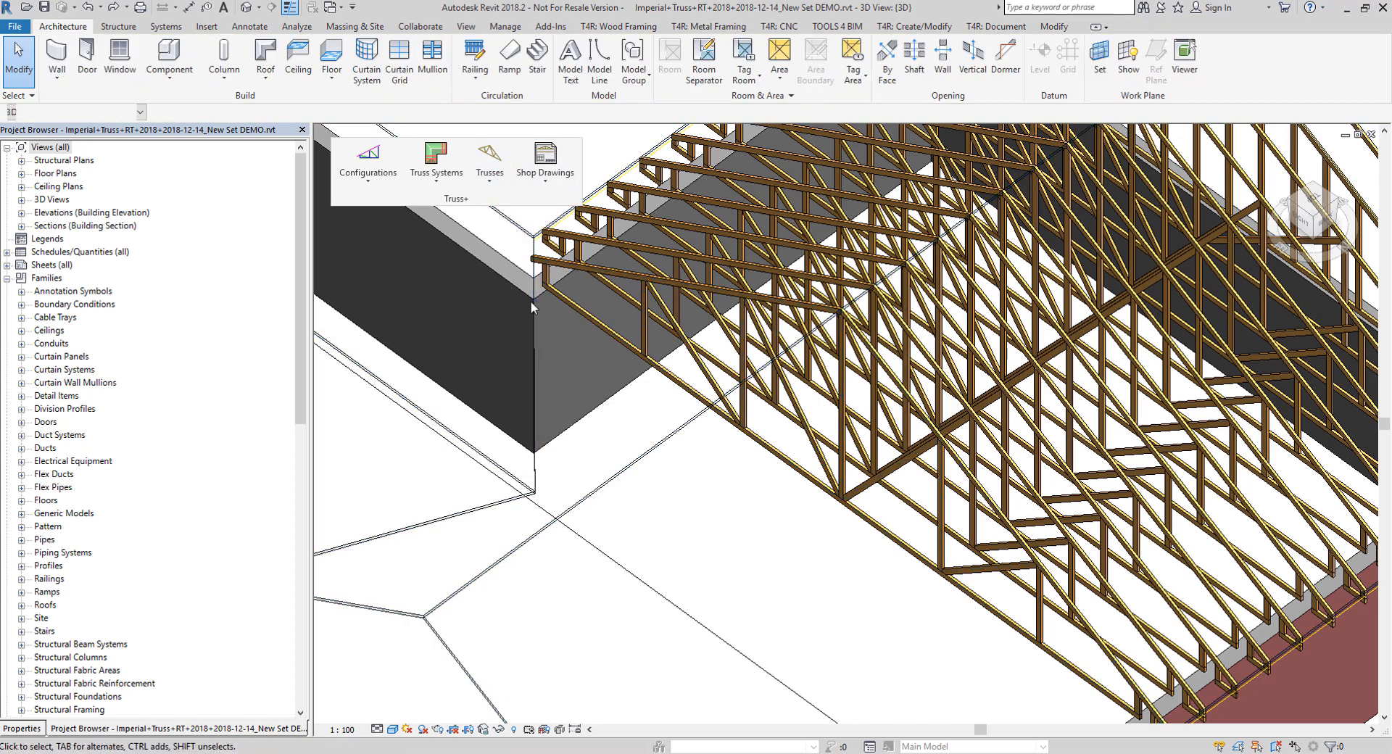
{"action": "scroll", "coordinate": [760, 532], "scroll_direction": "down", "scroll_amount": 5}
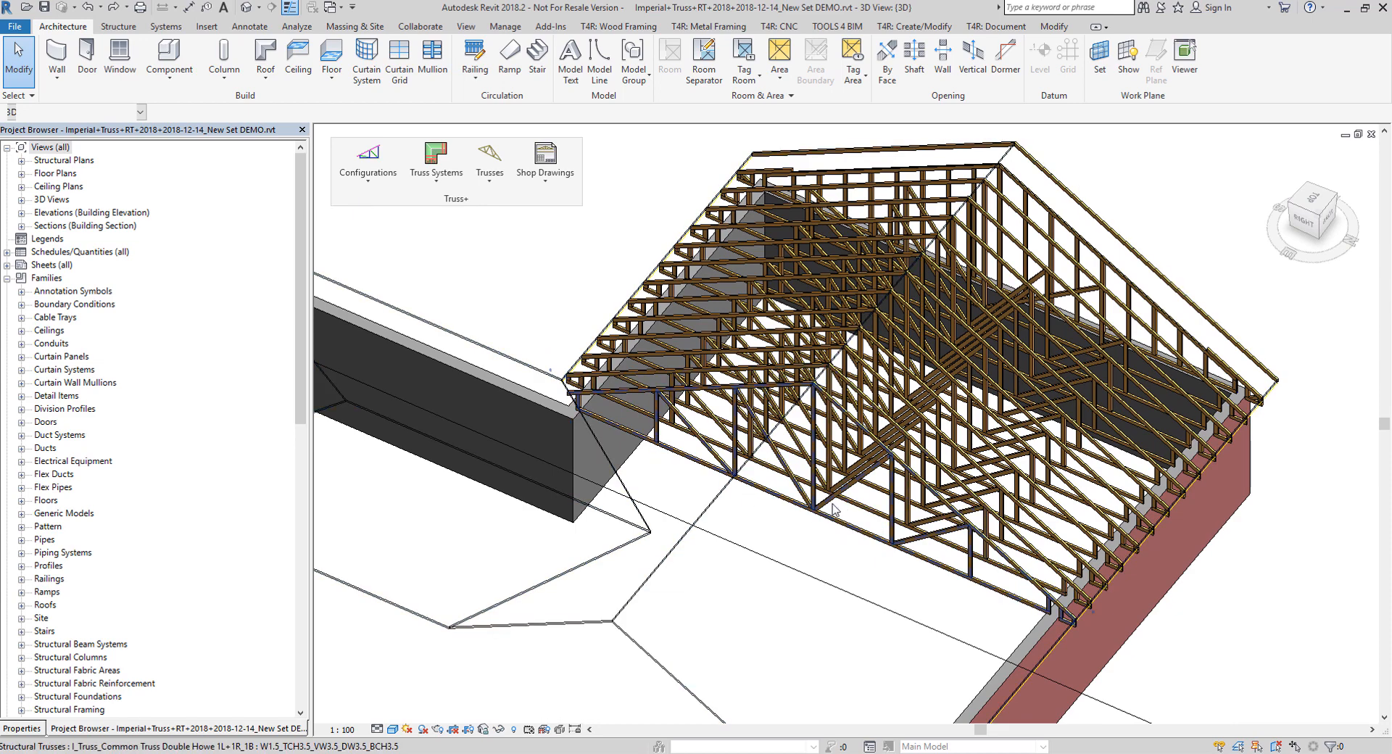
{"action": "scroll", "coordinate": [830, 508], "scroll_direction": "up", "scroll_amount": 5}
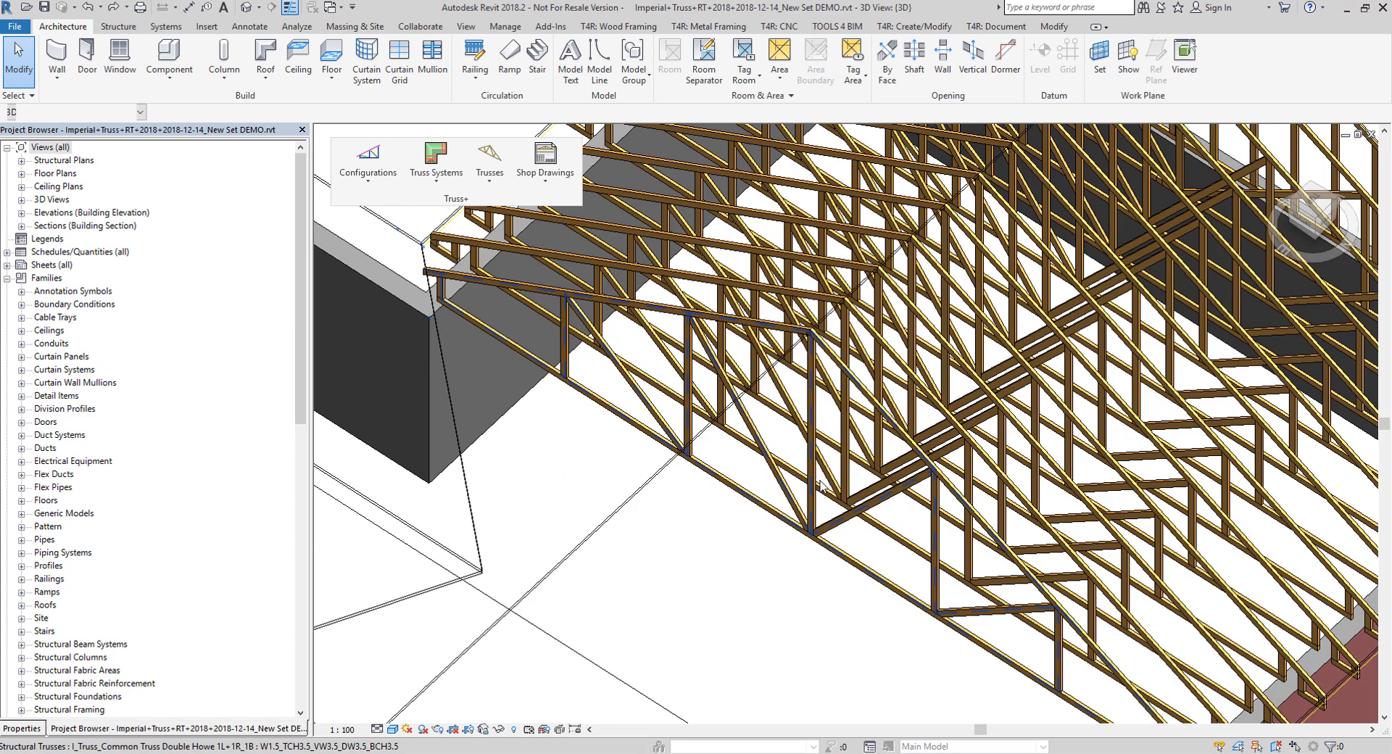
{"action": "scroll", "coordinate": [820, 487], "scroll_direction": "down", "scroll_amount": 2}
Modify the end truss's type by adding one vertical web in panel P1, two in P2, and diagonals connecting them
{"action": "left_click", "coordinate": [851, 518]}
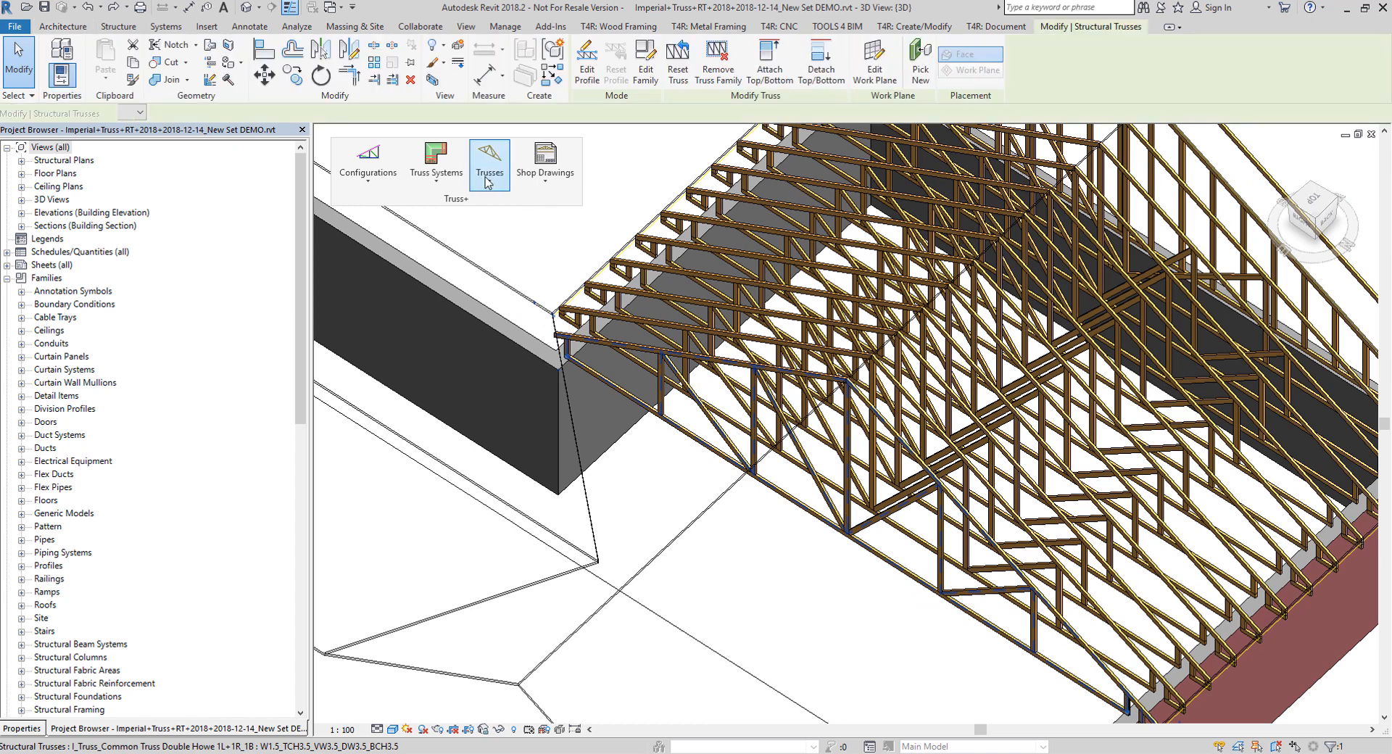
{"action": "left_click", "coordinate": [486, 182]}
{"action": "left_click", "coordinate": [569, 277]}
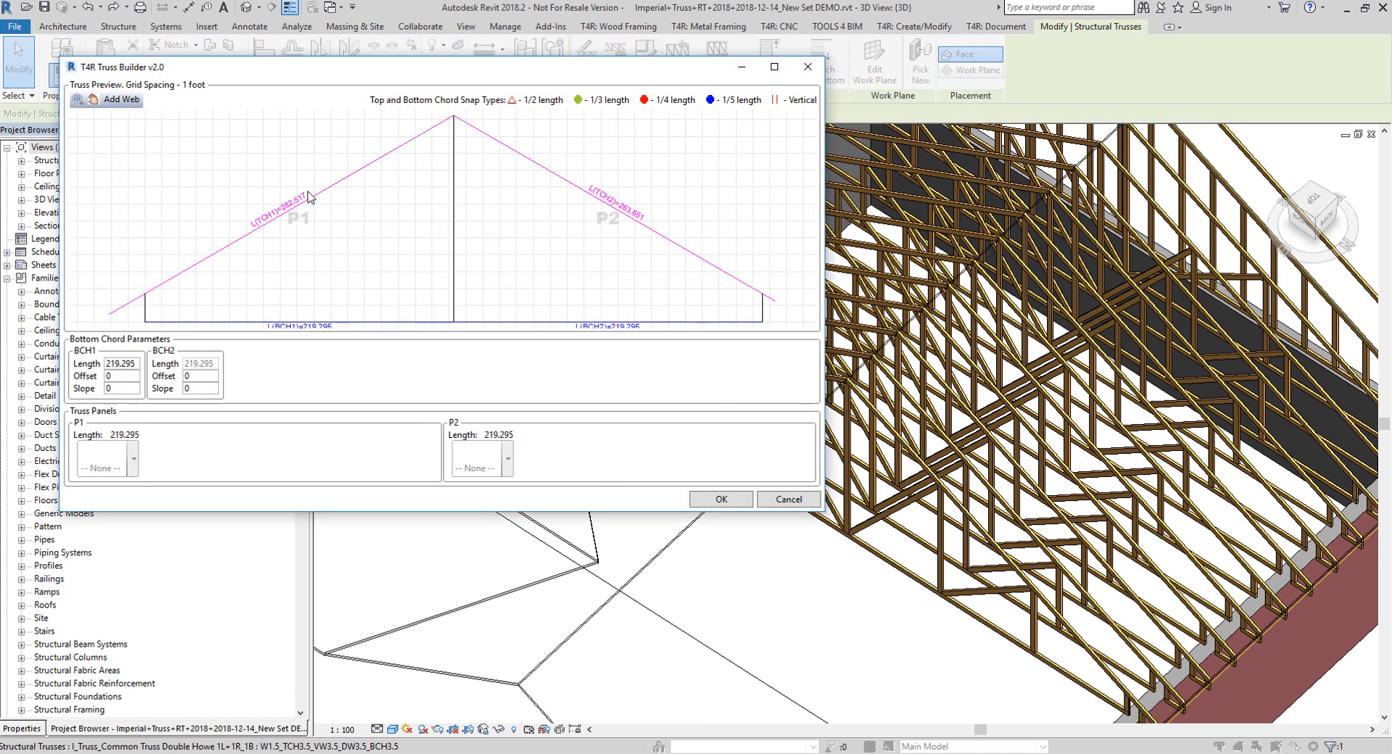
{"action": "left_click", "coordinate": [116, 97]}
{"action": "left_click", "coordinate": [268, 321]}
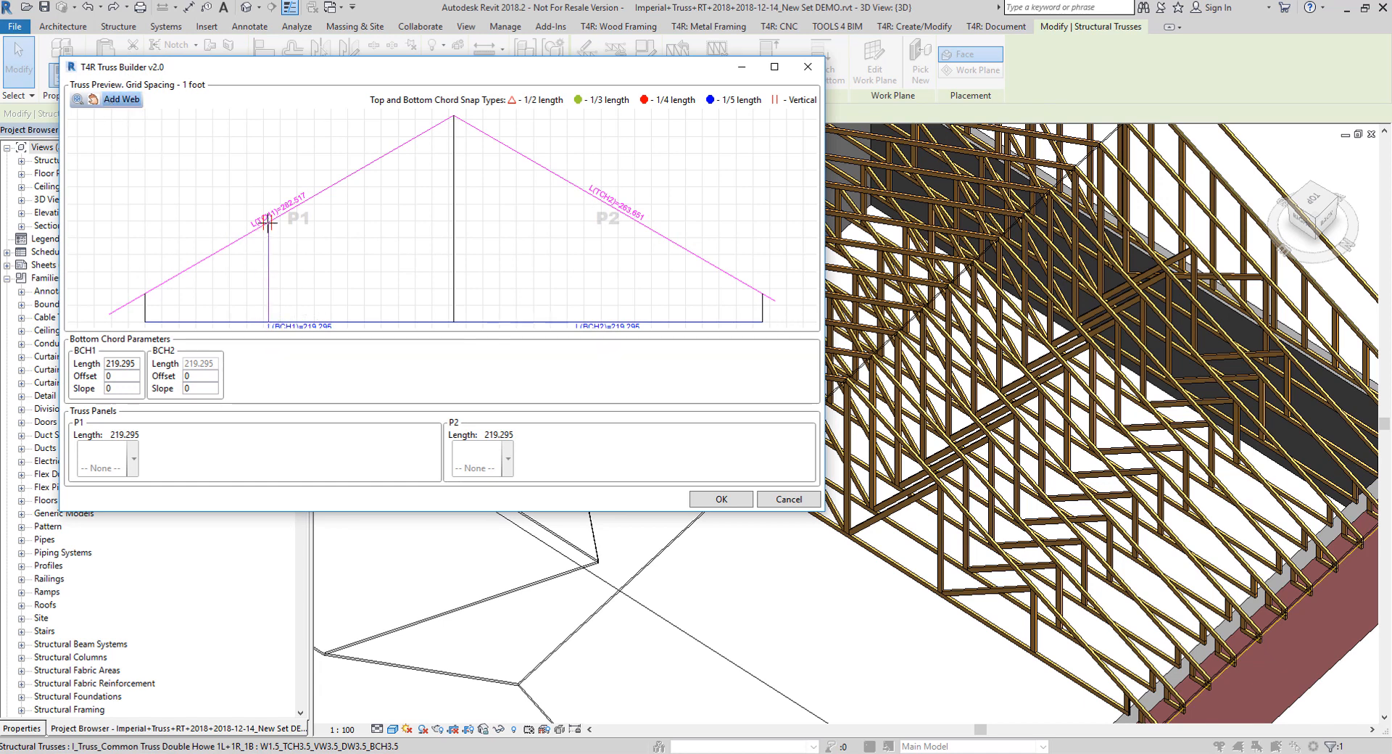
{"action": "left_click", "coordinate": [268, 223]}
{"action": "left_click", "coordinate": [453, 322]}
{"action": "left_click", "coordinate": [530, 160]}
{"action": "left_click", "coordinate": [530, 321]}
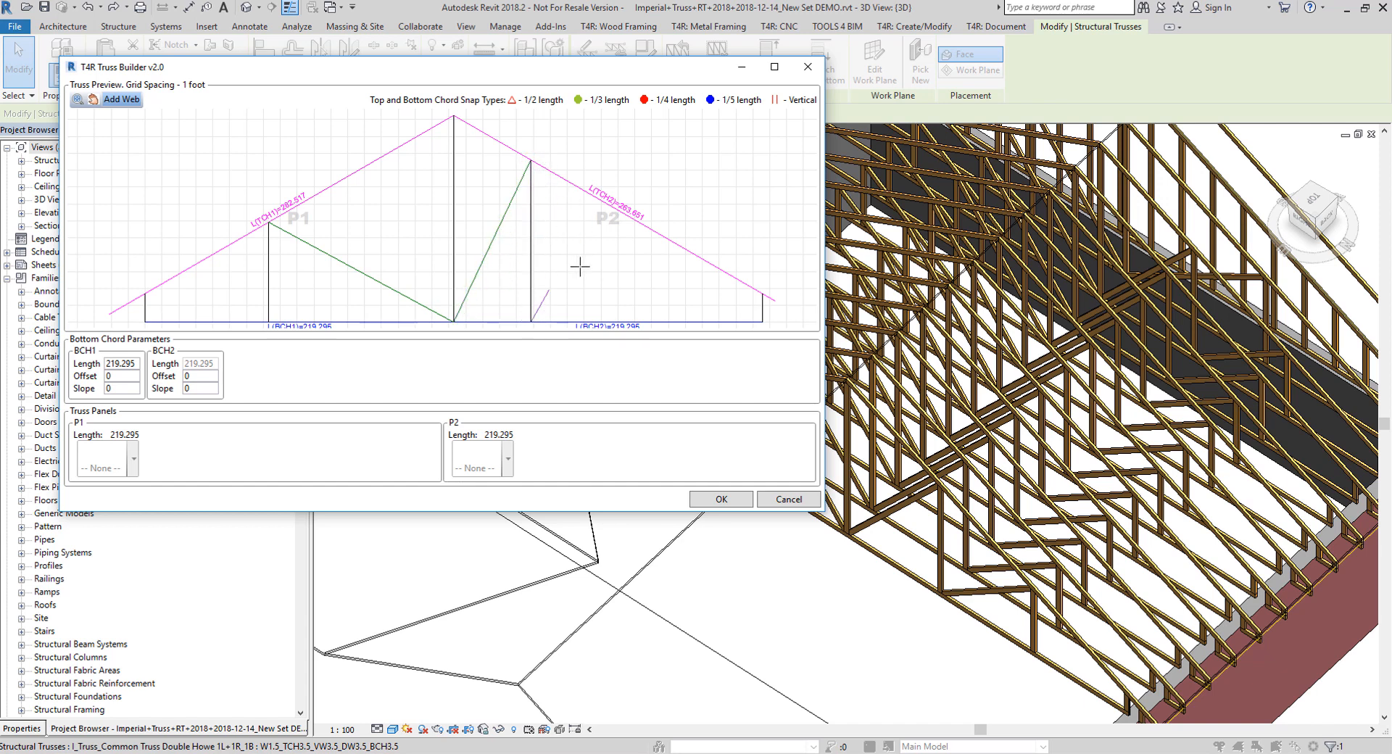
{"action": "left_click", "coordinate": [659, 234]}
{"action": "left_click", "coordinate": [659, 321]}
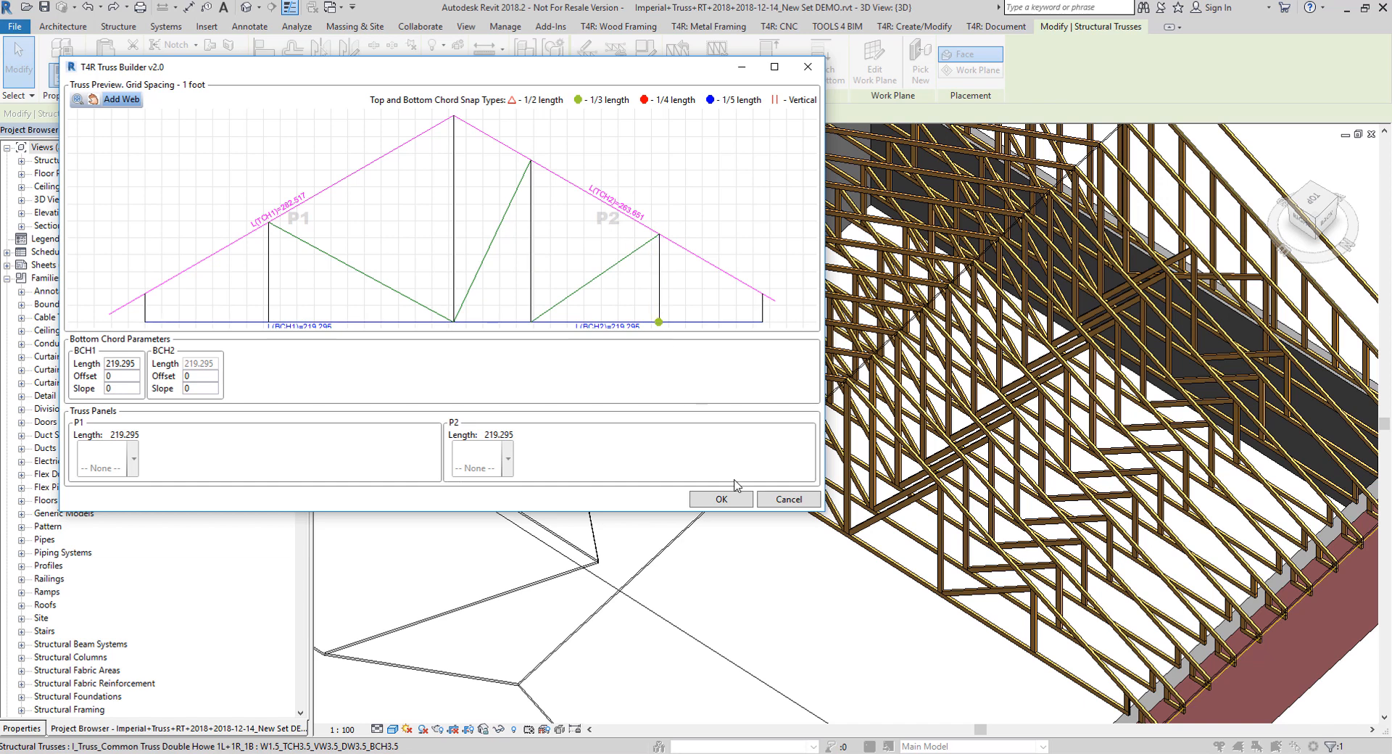
Save the modified truss as special multitype family New truss-10 with the update mode Replace one
{"action": "left_click", "coordinate": [736, 499]}
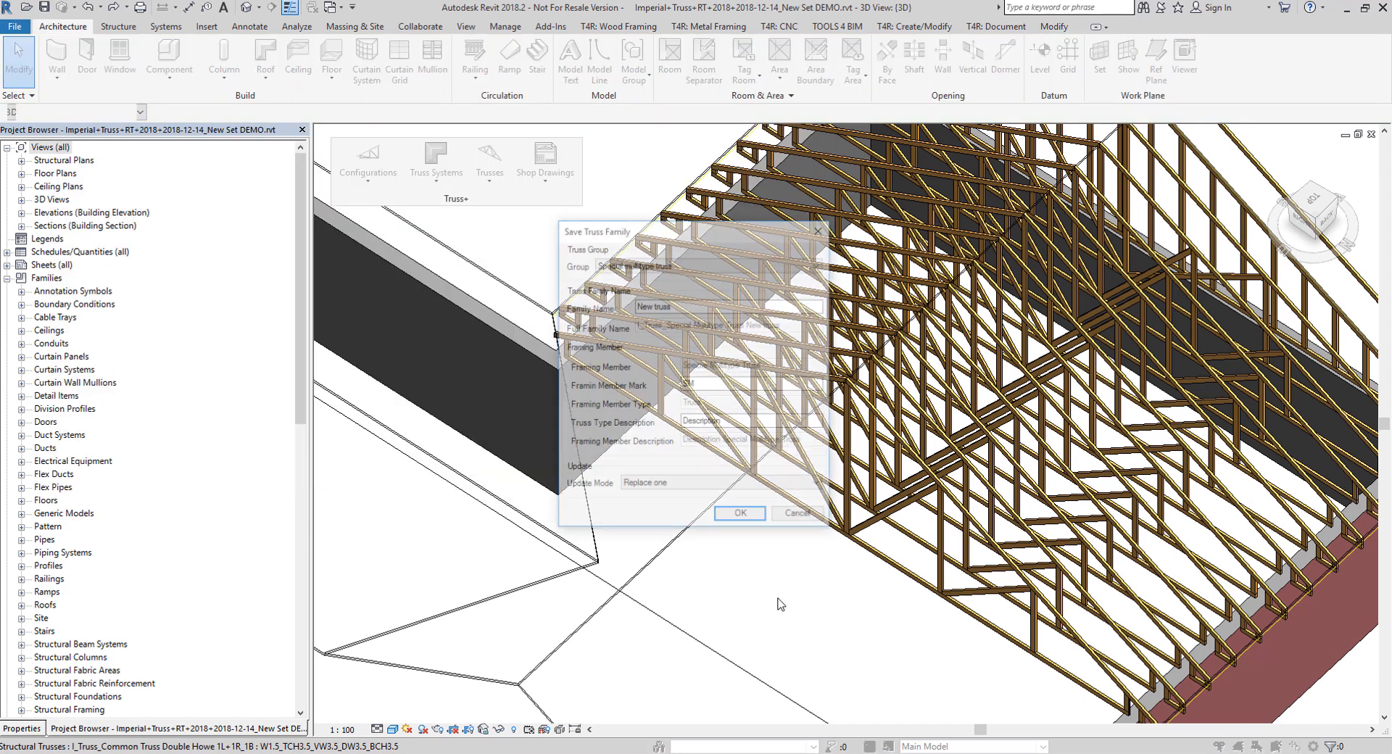
{"action": "left_click", "coordinate": [692, 306]}
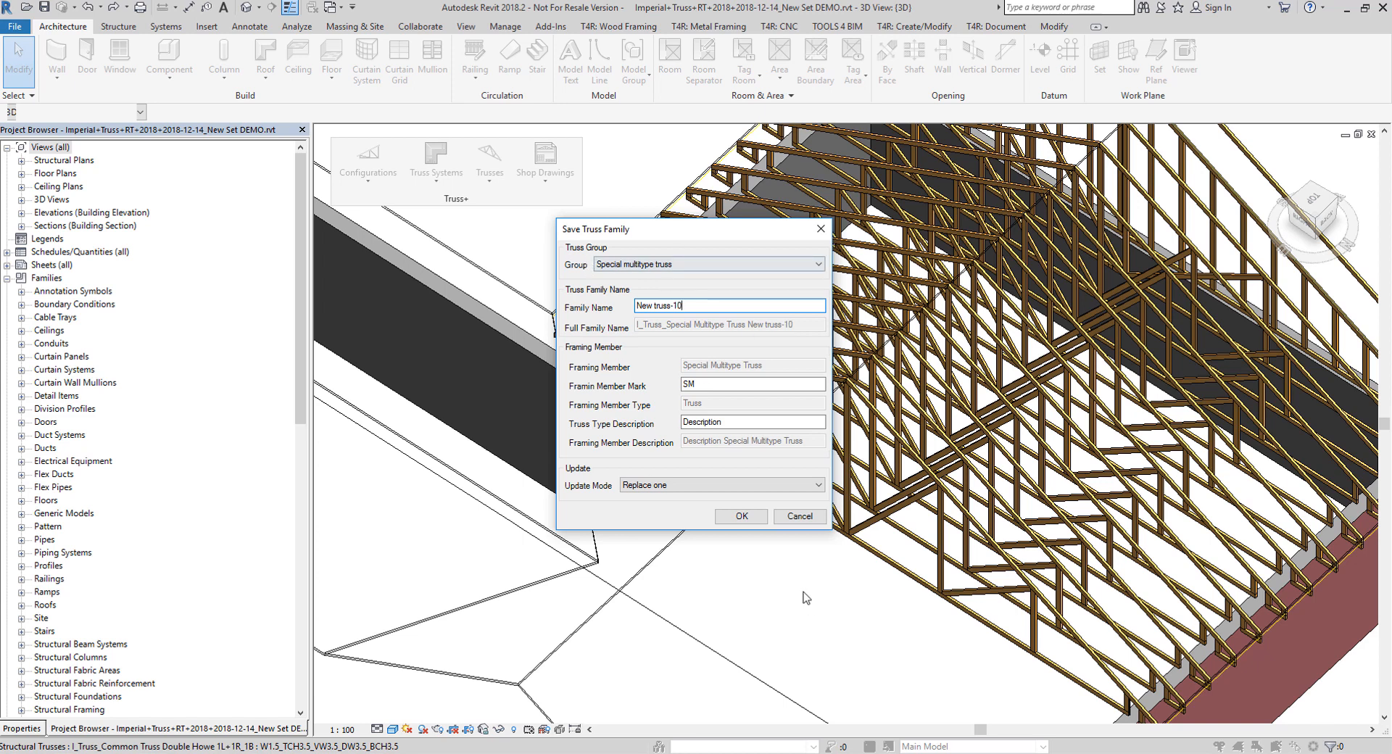
{"action": "left_click", "coordinate": [747, 517]}
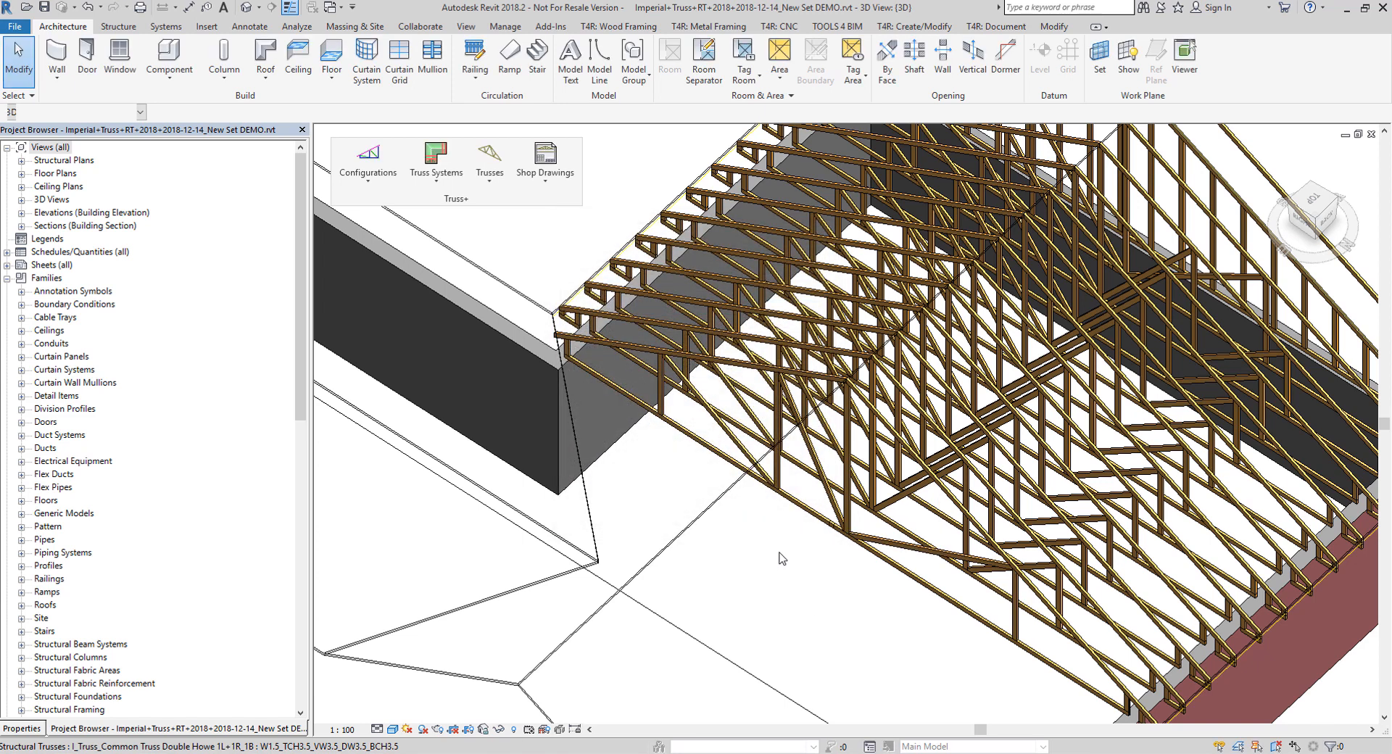
Select the replaced end truss and compare its webs with the adjacent trusses from above and at an angle
{"action": "left_click", "coordinate": [782, 549]}
{"action": "middle_click_drag", "start_coordinate": [782, 549], "coordinate": [1003, 455], "text": "shift"}
{"action": "left_click", "coordinate": [1003, 435]}
{"action": "middle_click_drag", "start_coordinate": [928, 486], "coordinate": [867, 642], "text": "shift"}
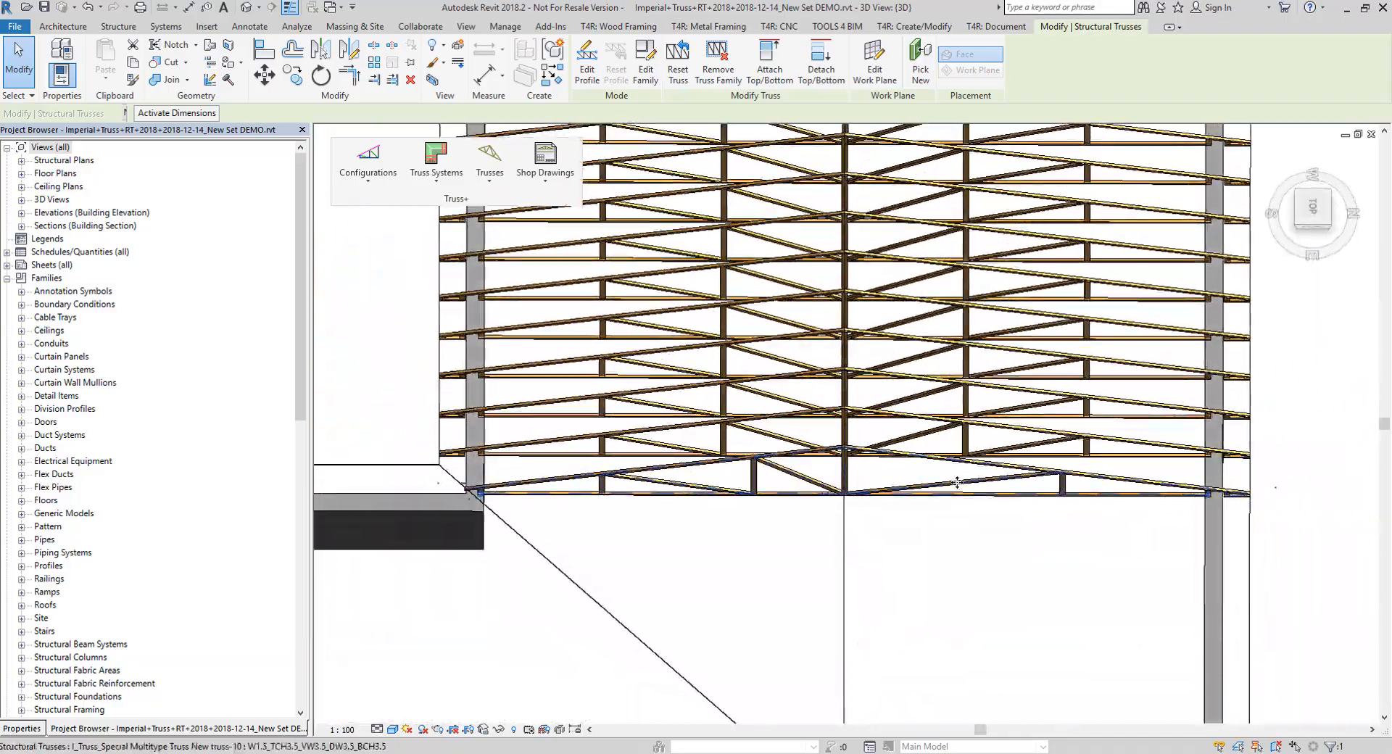
{"action": "middle_click_drag", "start_coordinate": [1076, 547], "coordinate": [921, 628], "text": "shift"}
{"action": "left_click", "coordinate": [940, 638]}
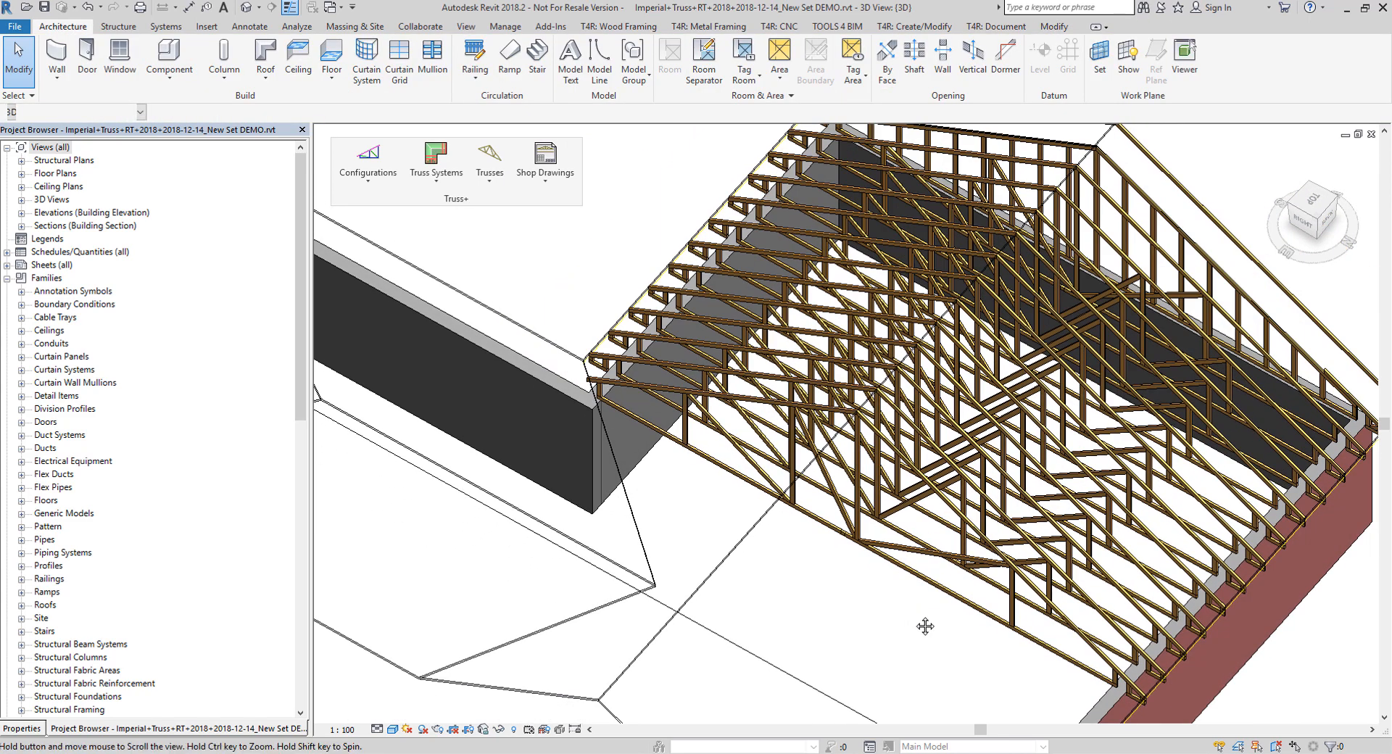
Review the available truss system selection commands and examine the end truss beside the other trusses of the wing
{"action": "left_click", "coordinate": [435, 160]}
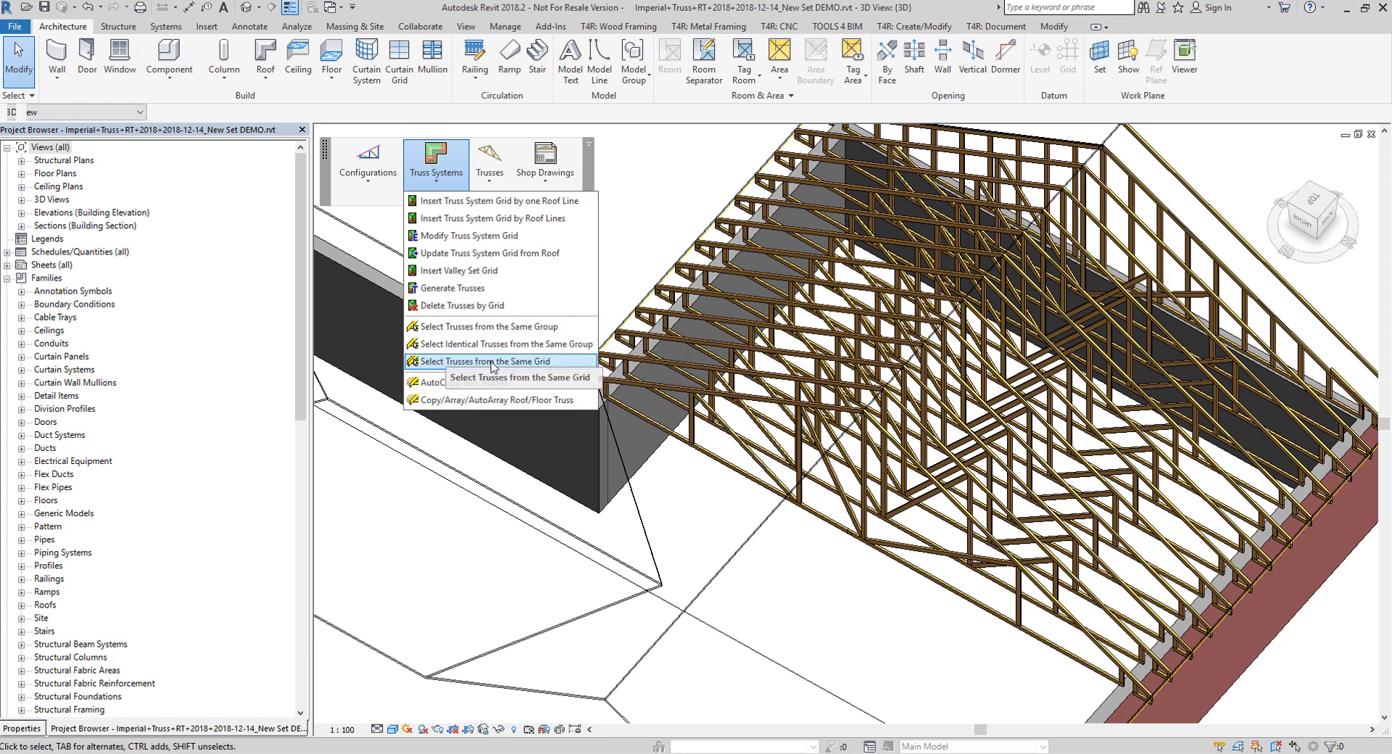
{"action": "left_click", "coordinate": [821, 559]}
{"action": "middle_click_drag", "start_coordinate": [924, 541], "coordinate": [776, 546]}
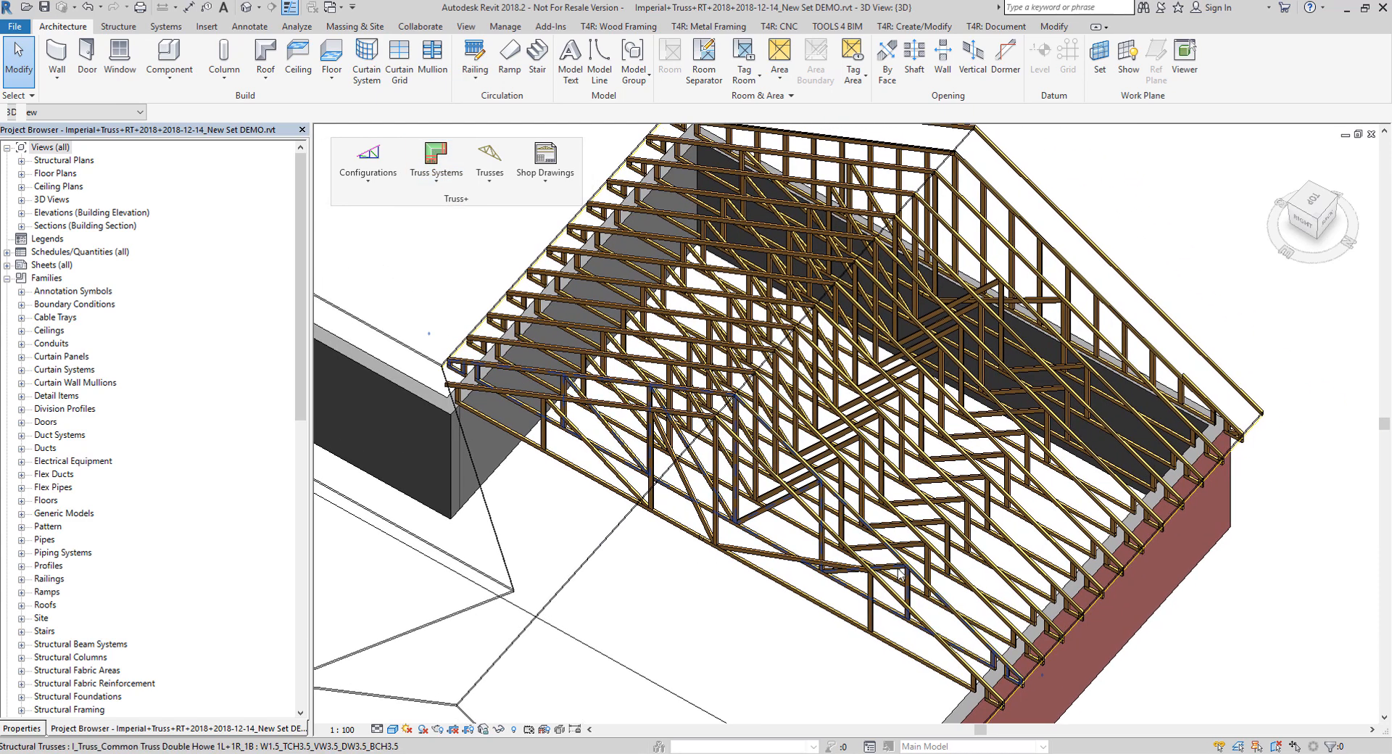
{"action": "middle_click_drag", "start_coordinate": [901, 573], "coordinate": [856, 587], "text": "shift"}
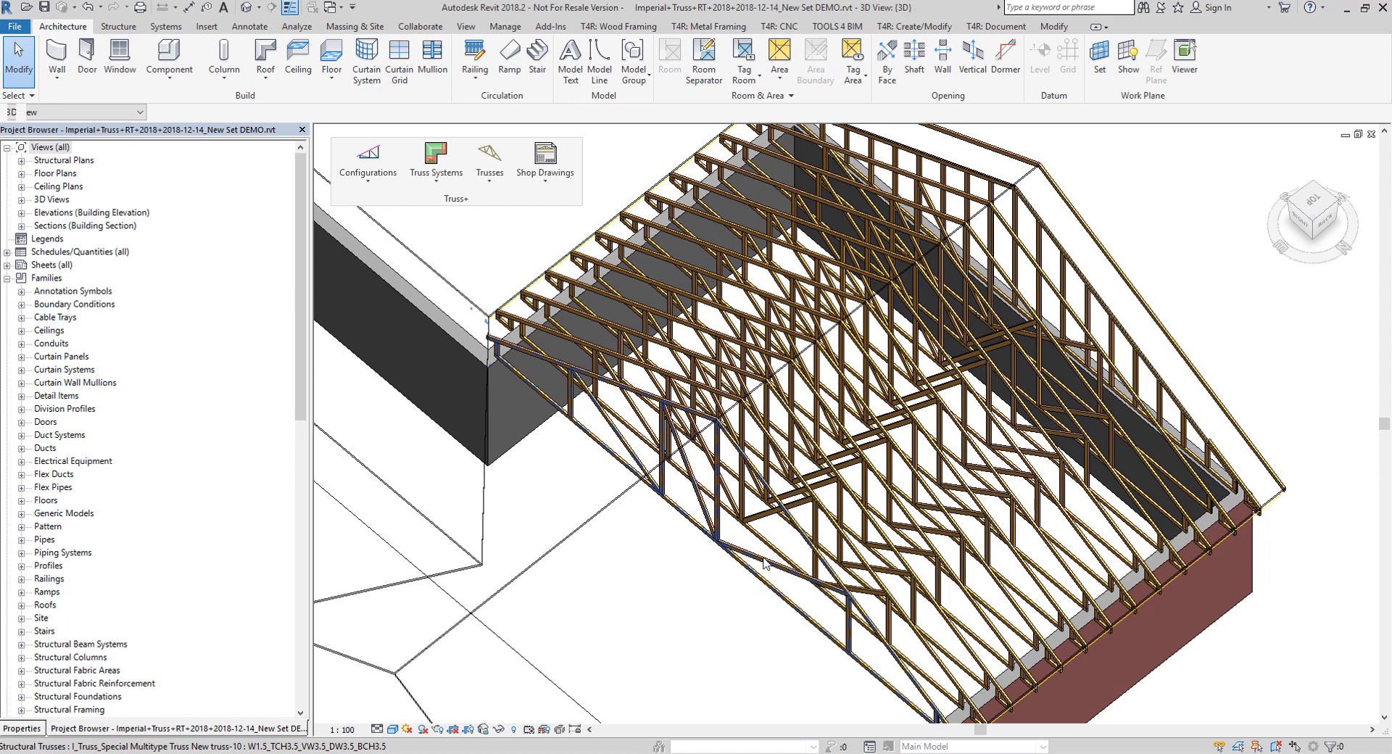
{"action": "left_click", "coordinate": [1061, 256]}
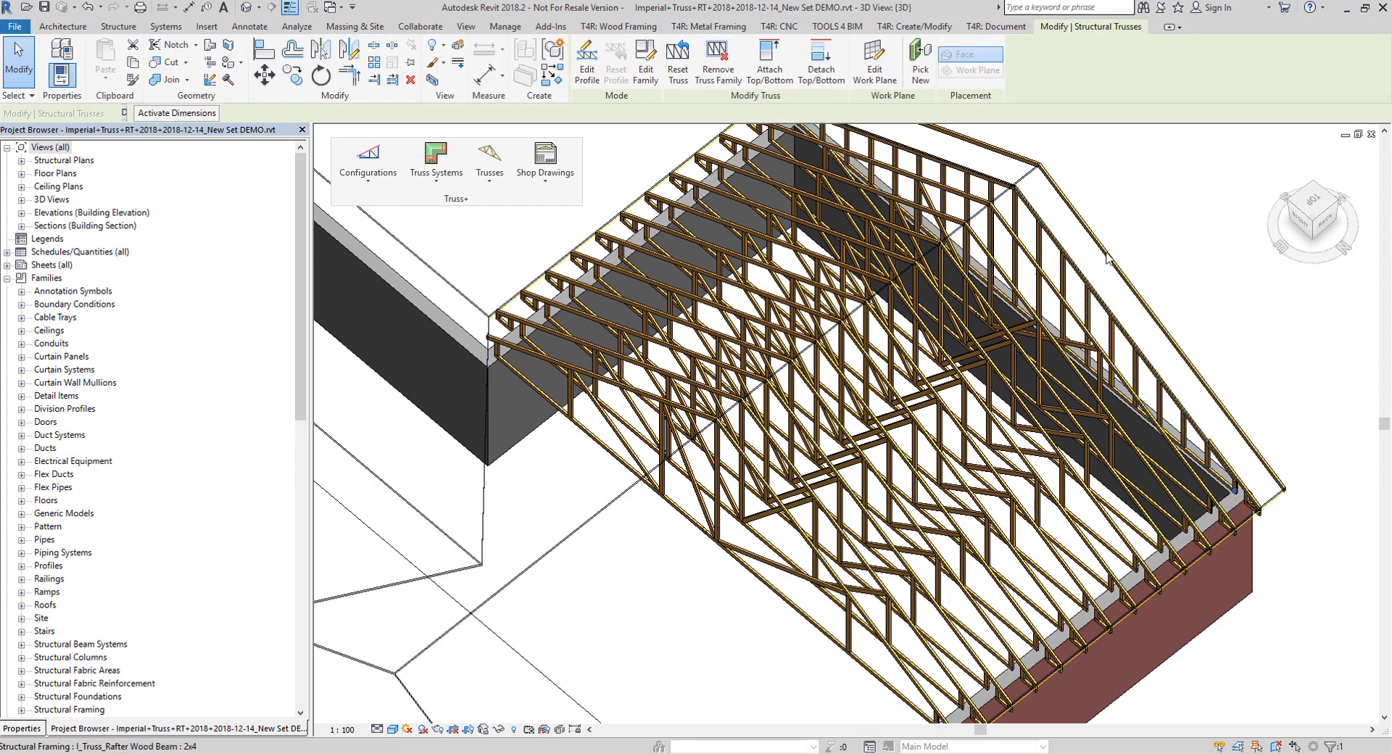
{"action": "left_click", "coordinate": [1223, 255]}
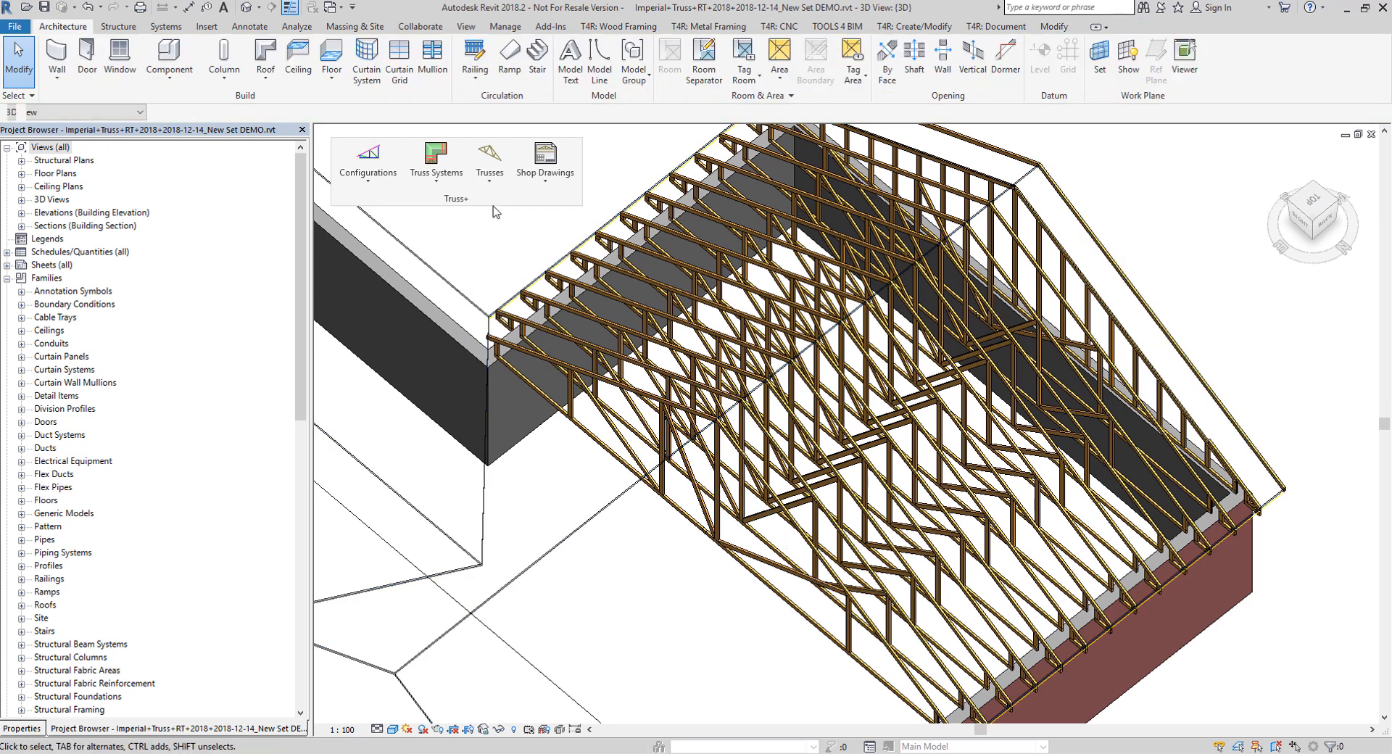
Select one of the wing's trusses and extend the selection to all identical trusses from the same group
{"action": "left_click", "coordinate": [764, 518]}
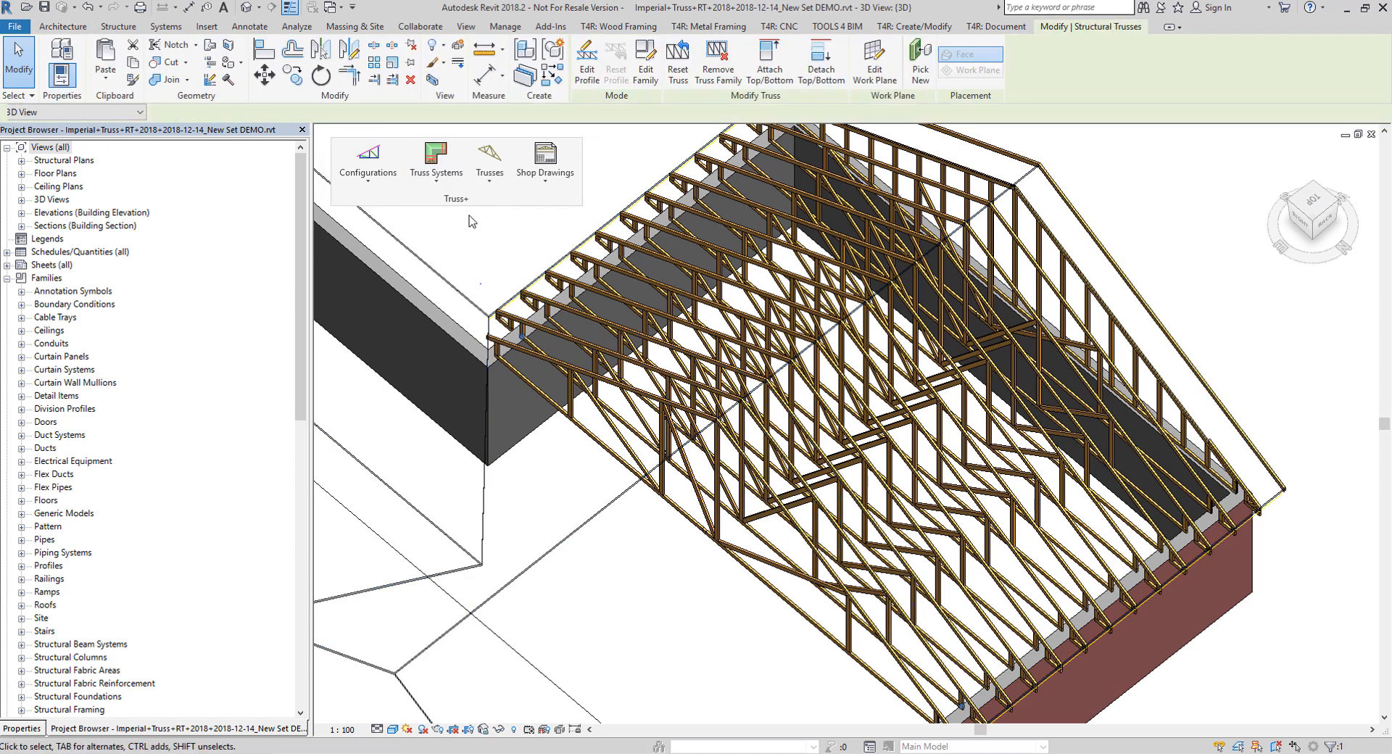
{"action": "left_click", "coordinate": [435, 161]}
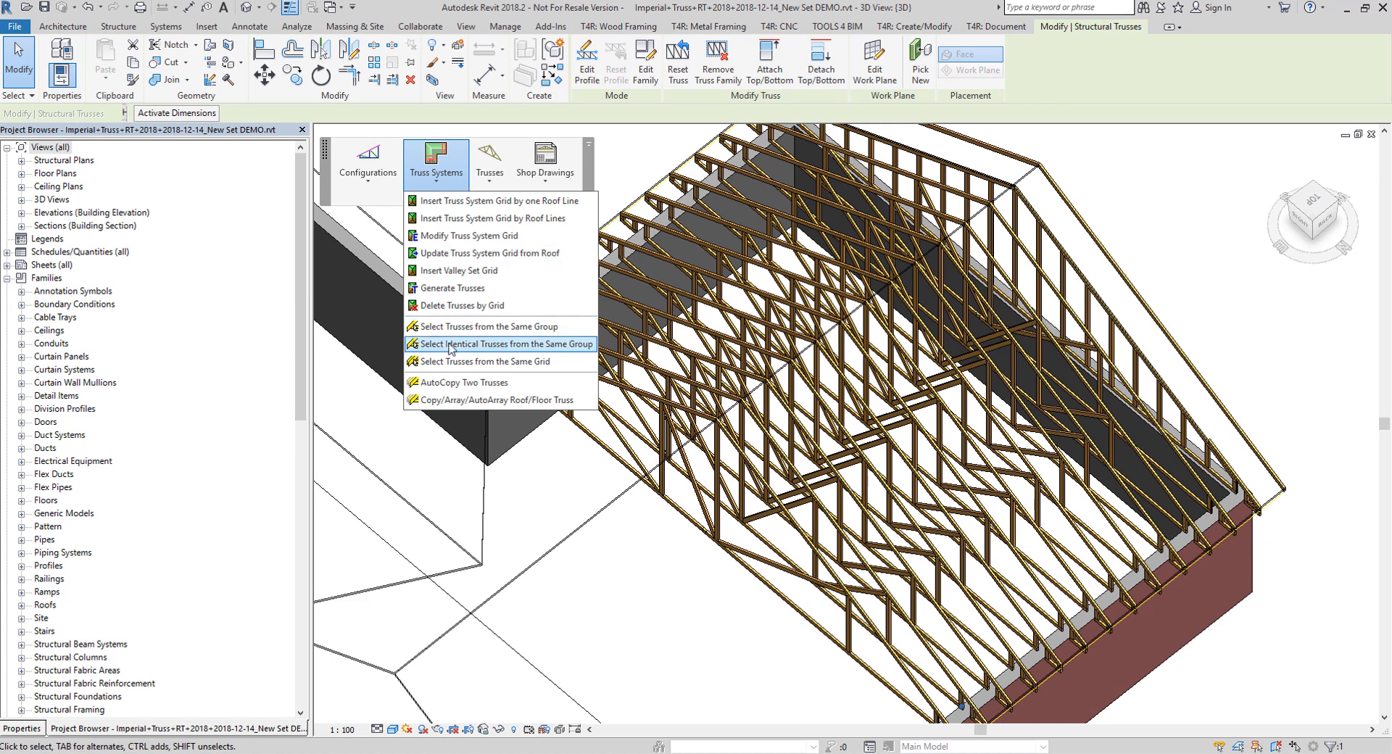
{"action": "left_click", "coordinate": [537, 344]}
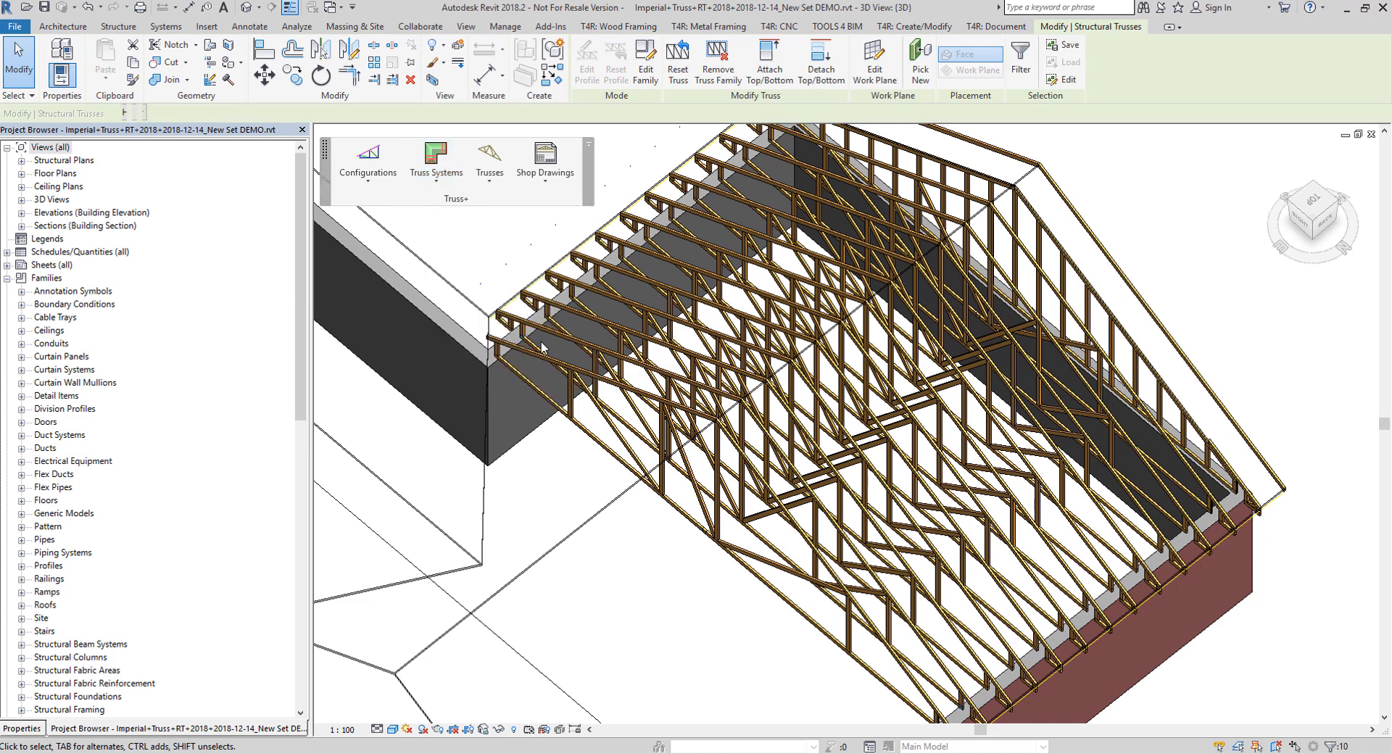
Replace the selected trusses from the database with the special multitype truss family New truss-10 and inspect the framed wing
{"action": "left_click", "coordinate": [489, 163]}
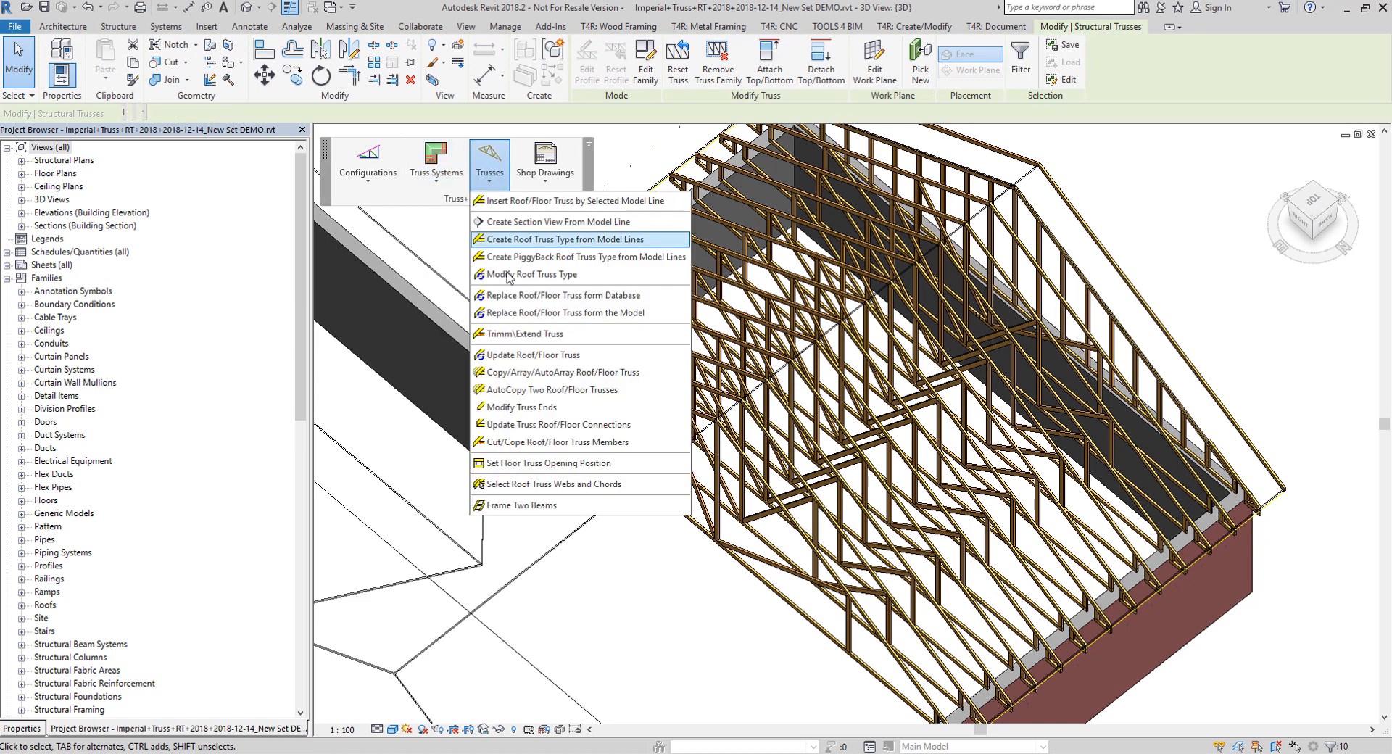
{"action": "left_click", "coordinate": [507, 296]}
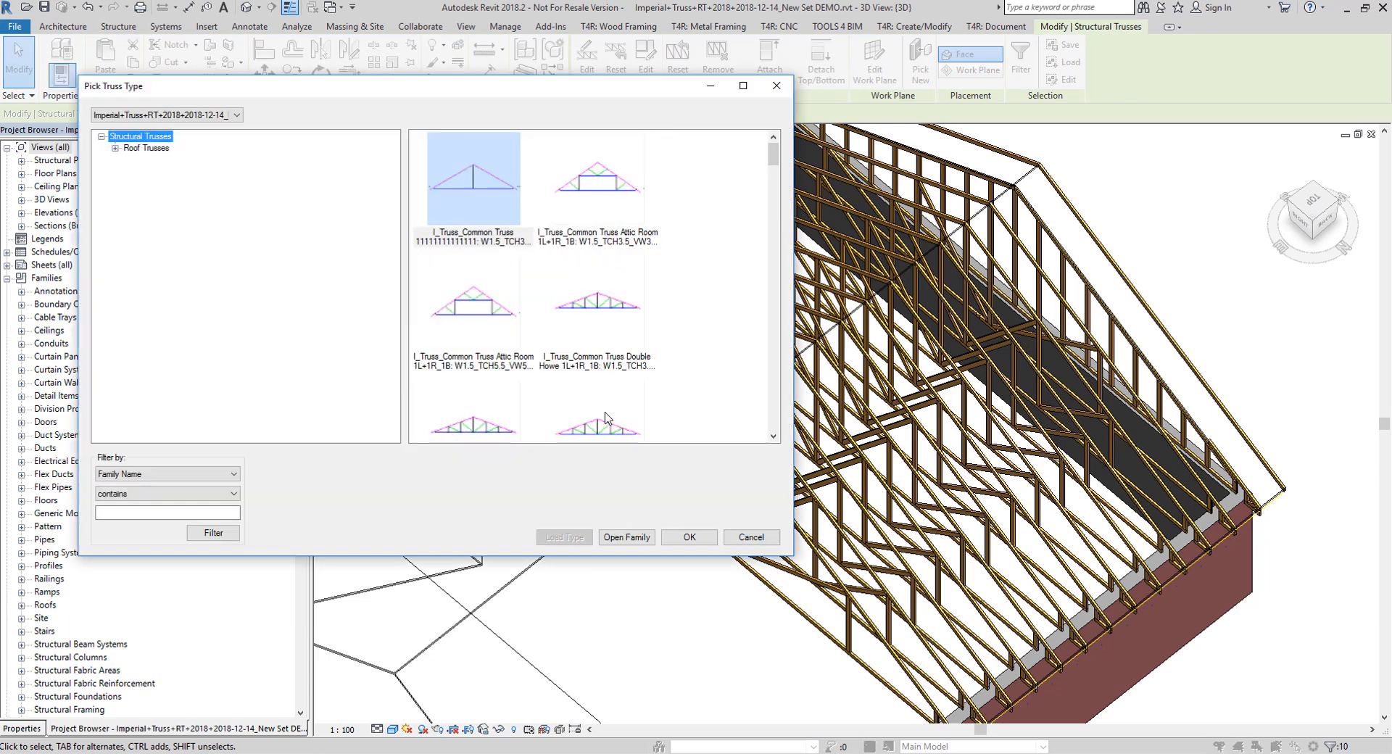
{"action": "left_click", "coordinate": [115, 149]}
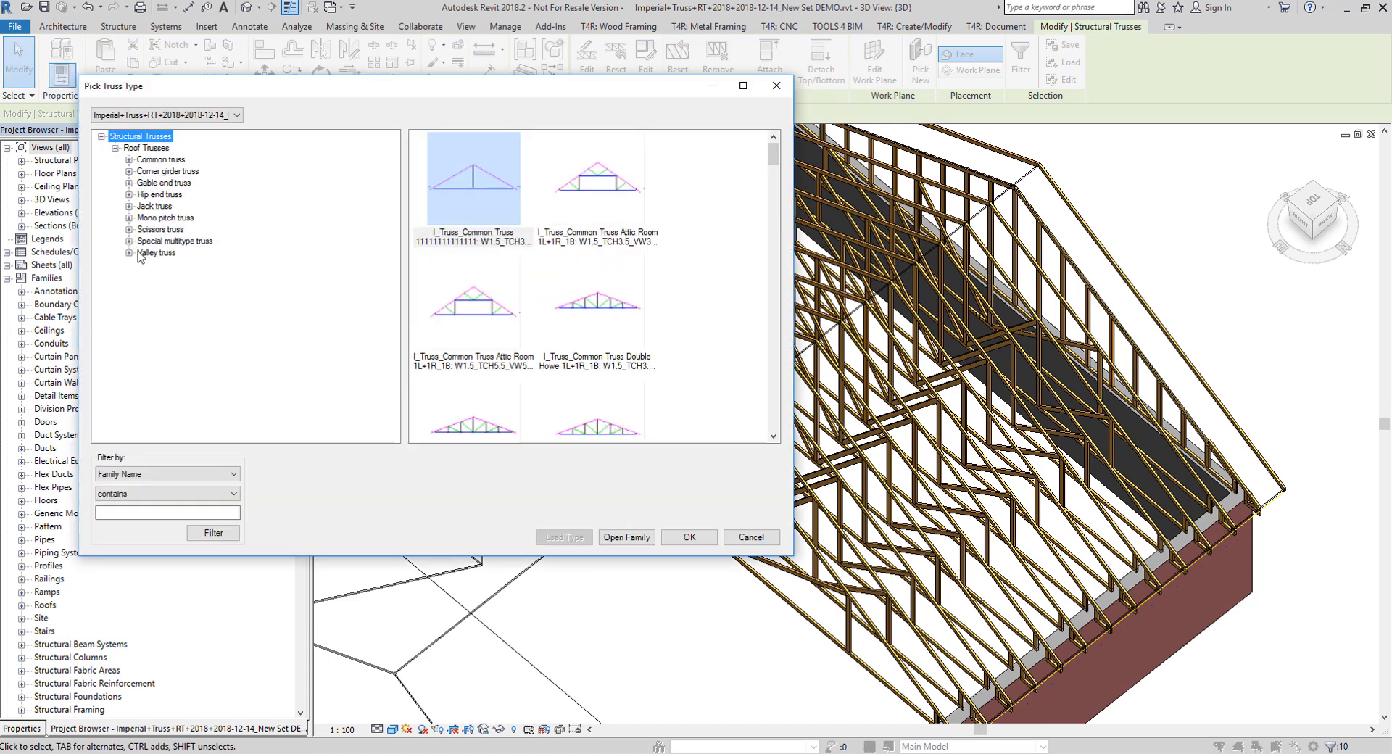
{"action": "left_click", "coordinate": [129, 241]}
{"action": "left_click", "coordinate": [292, 279]}
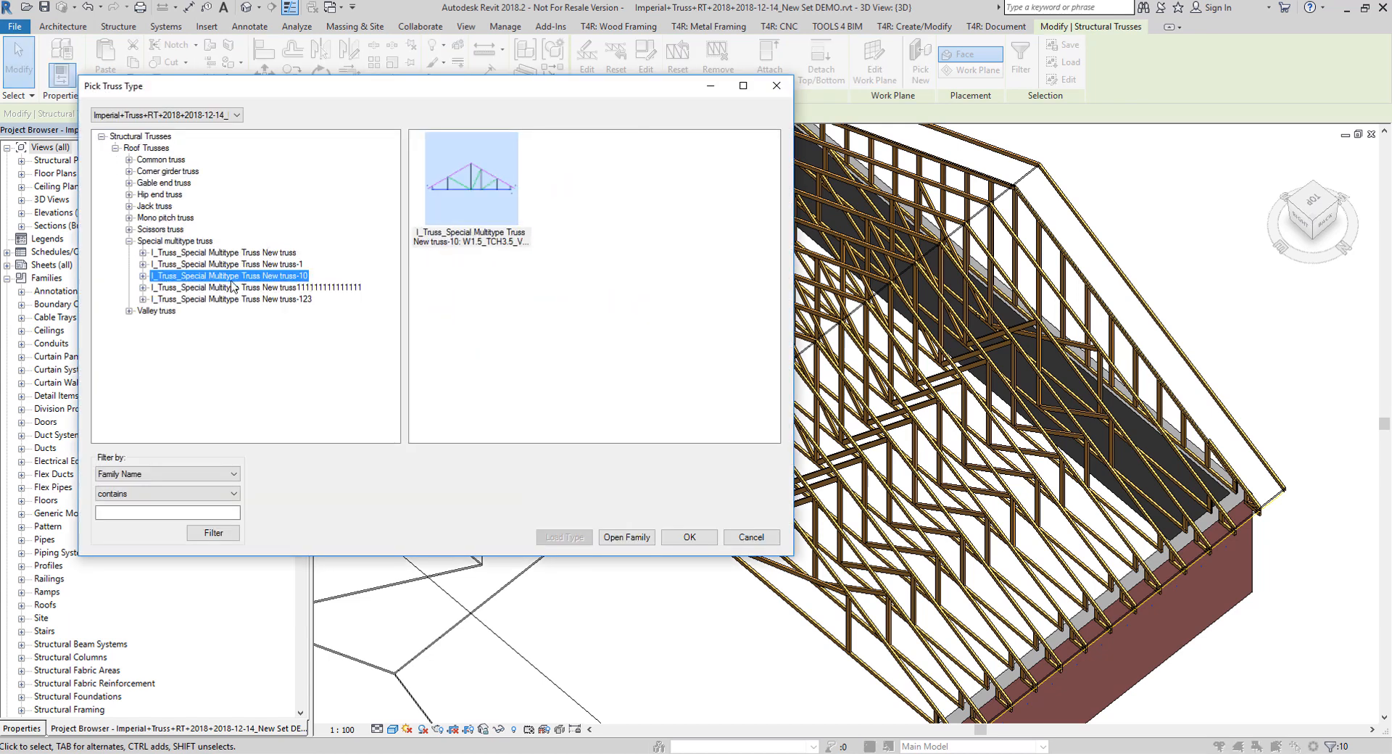
{"action": "left_click", "coordinate": [695, 537]}
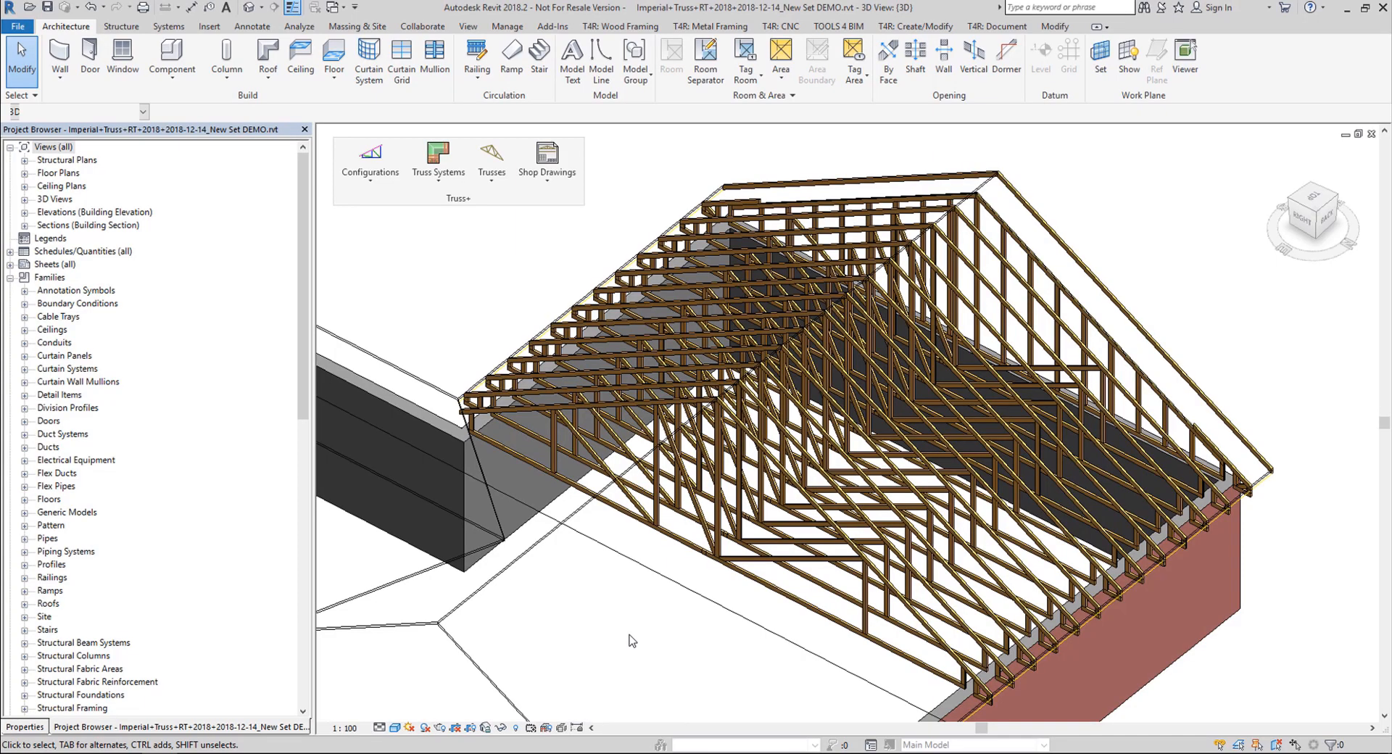
{"action": "middle_click_drag", "start_coordinate": [661, 597], "coordinate": [629, 641], "text": "shift"}
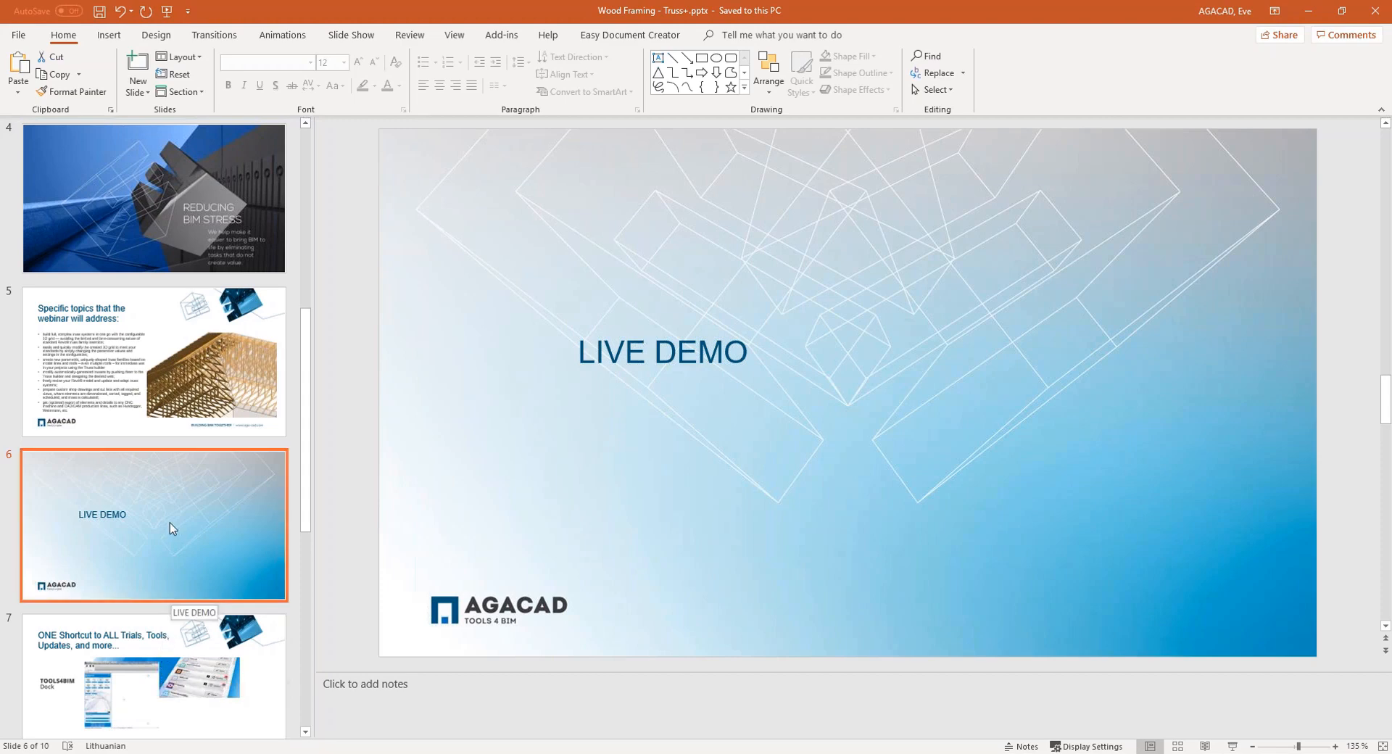
Run the PowerPoint slide show from the LIVE DEMO slide, through the TOOLS4BIM Dock download slides, to the closing slide
{"action": "left_click", "coordinate": [1235, 747]}
{"action": "left_click", "coordinate": [1203, 469]}
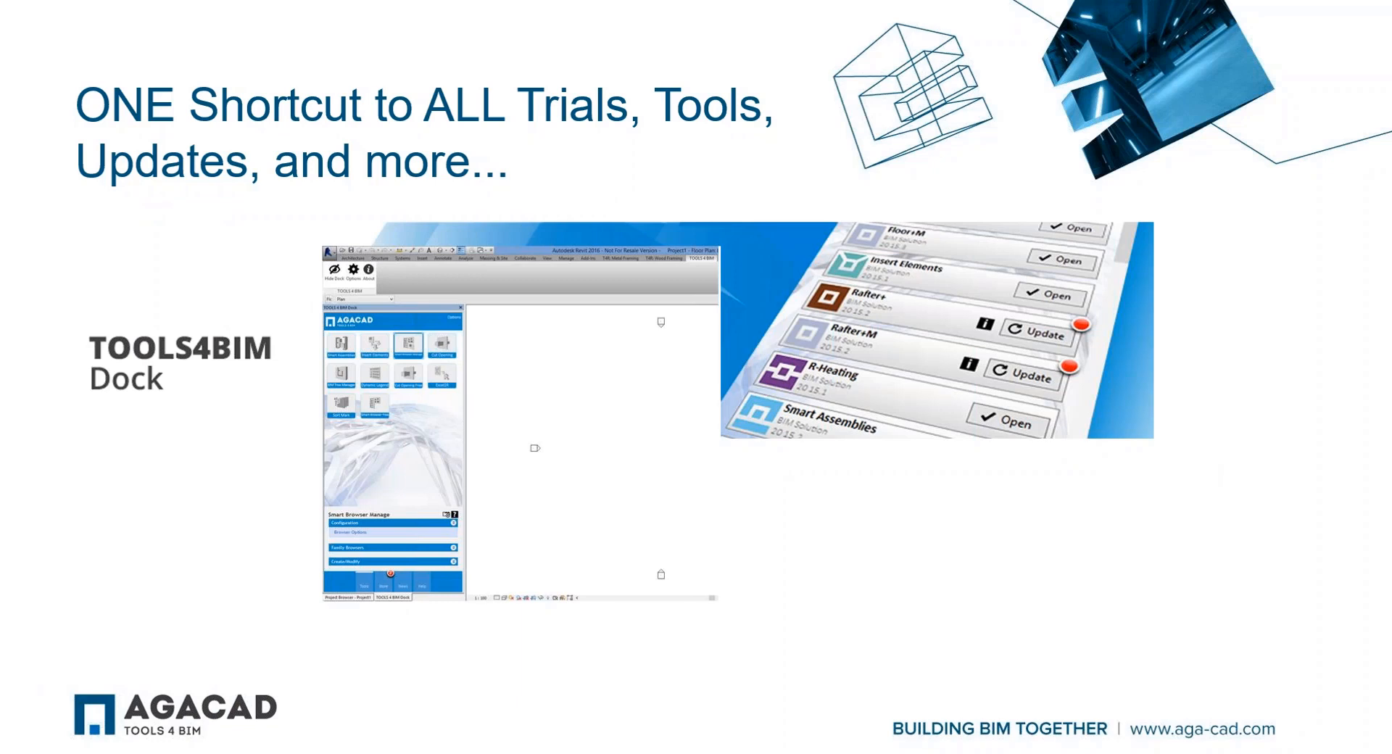
{"action": "key", "text": "Right"}
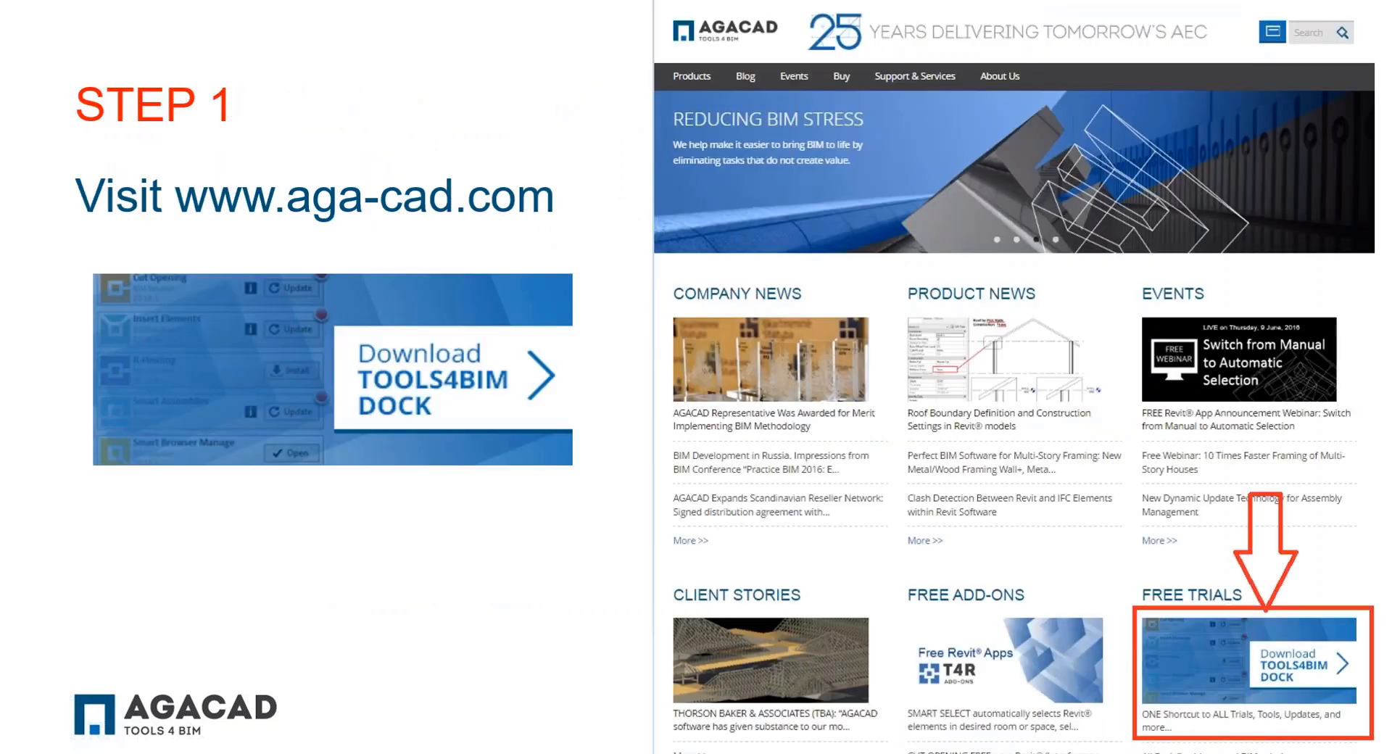
{"action": "key", "text": "Right"}
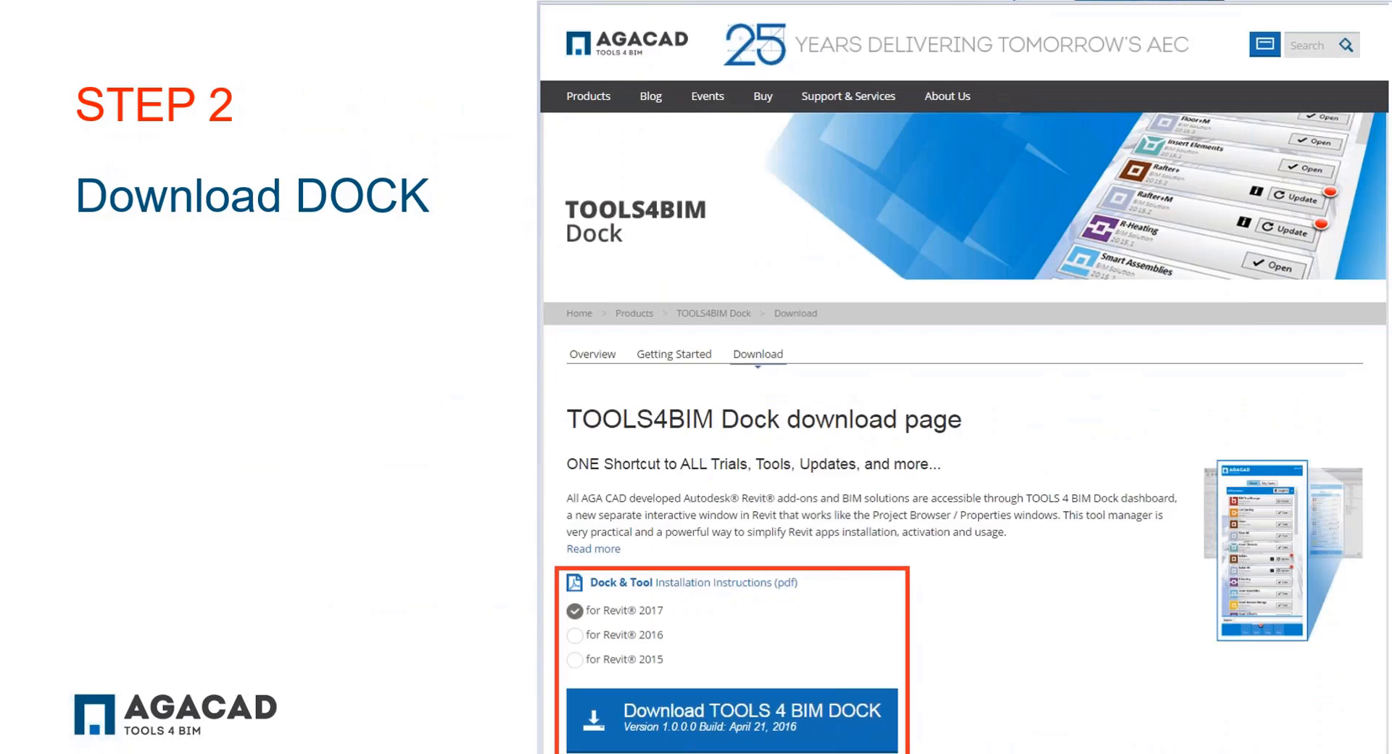
{"action": "key", "text": "Right"}
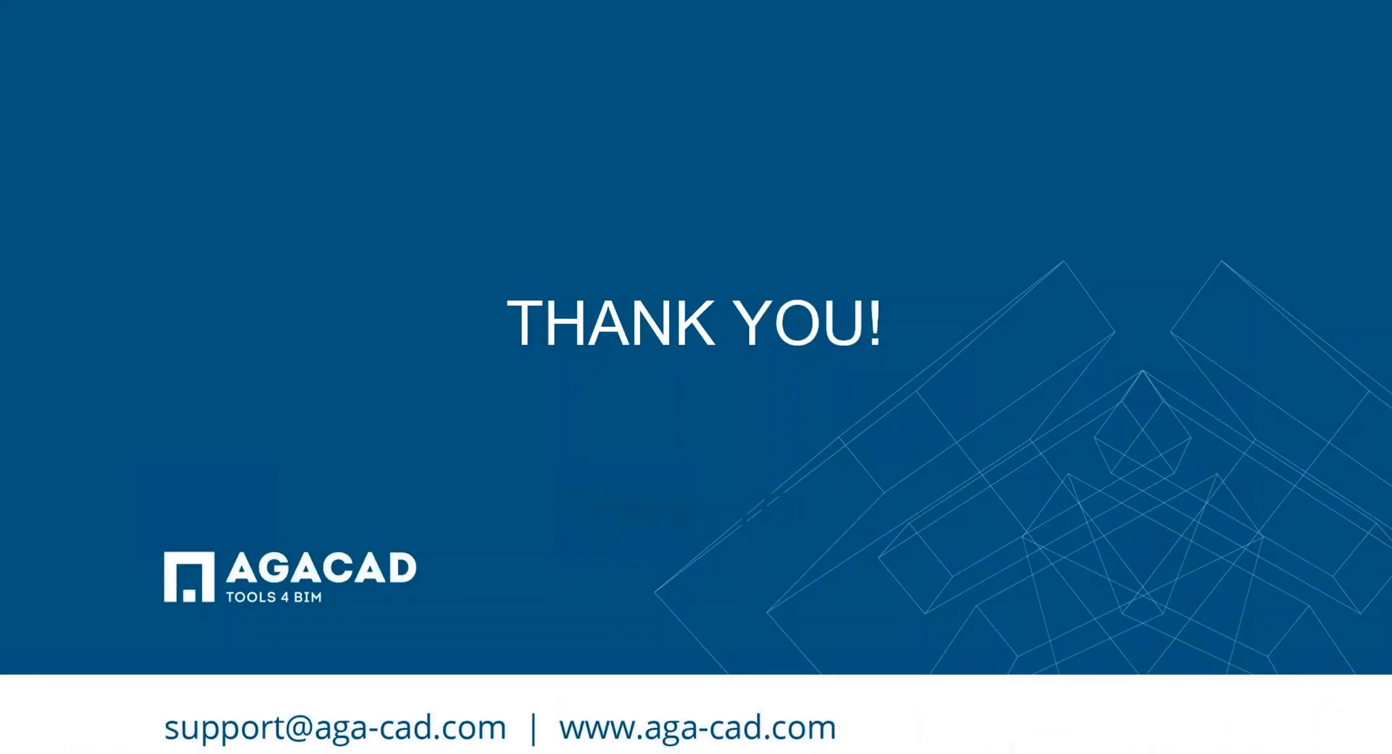